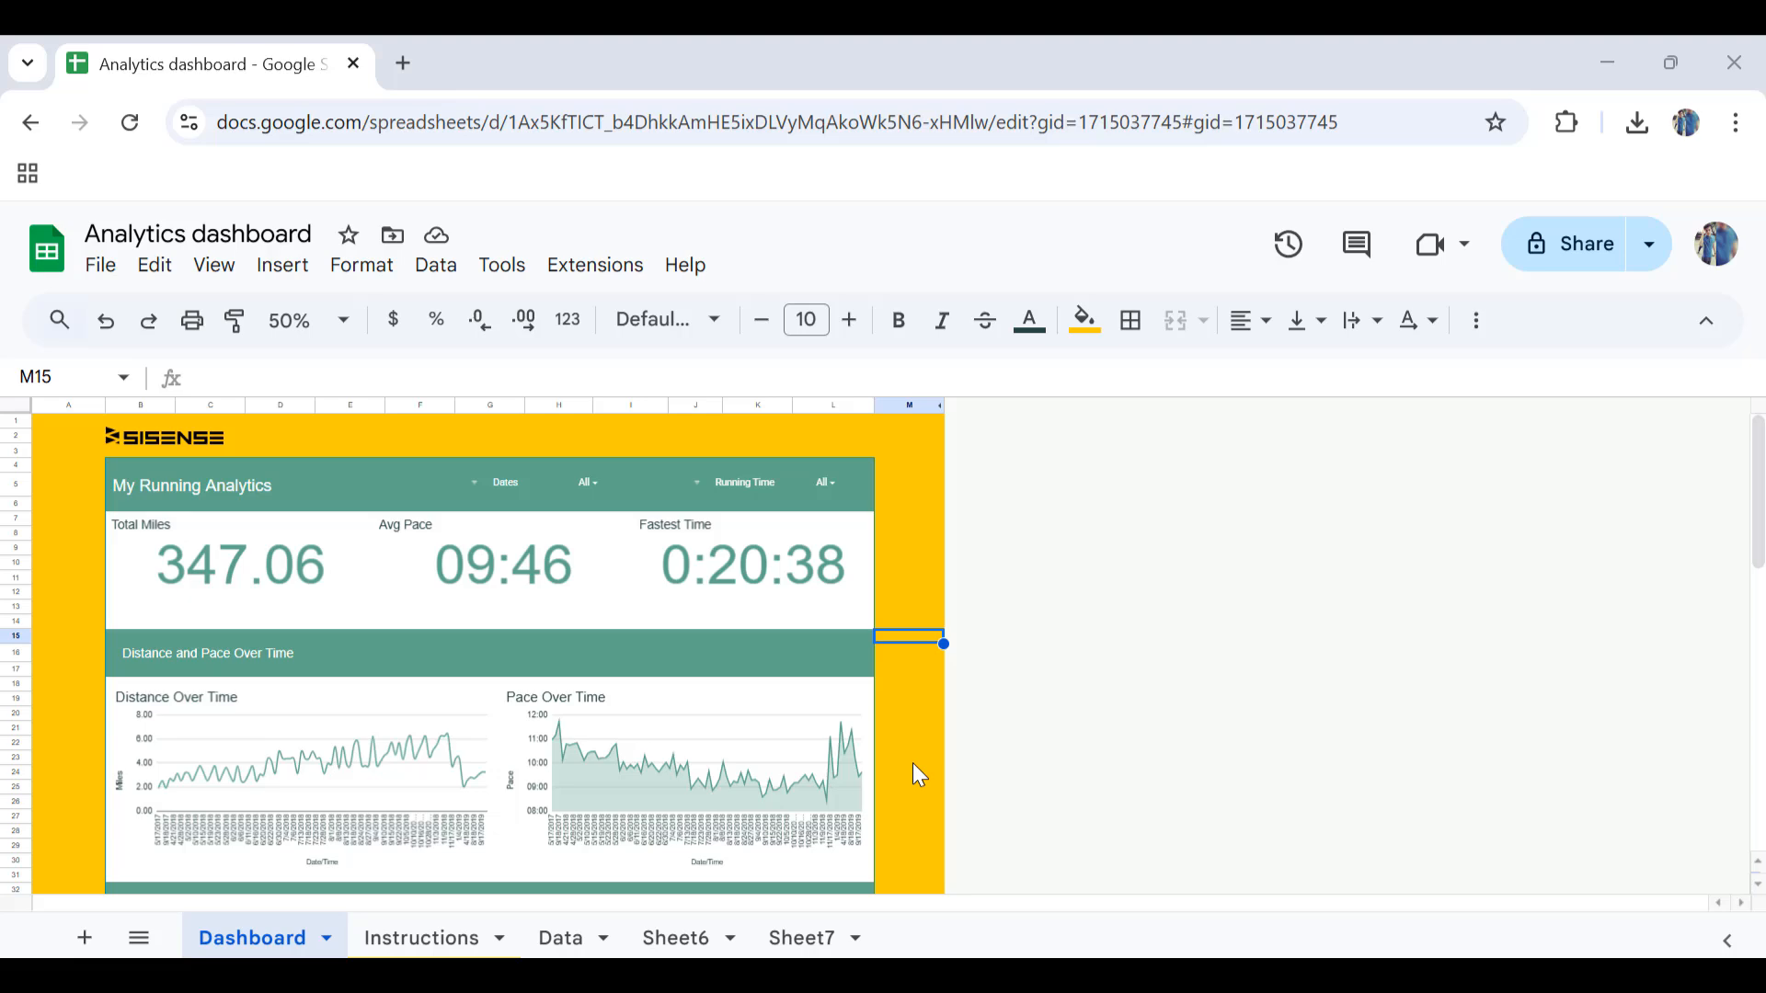
Step: Copy the dashboard range B4:L82 from the Dashboard sheet and paste it at cell B4 of Sheet7
scroll(840, 735, "down", 10)
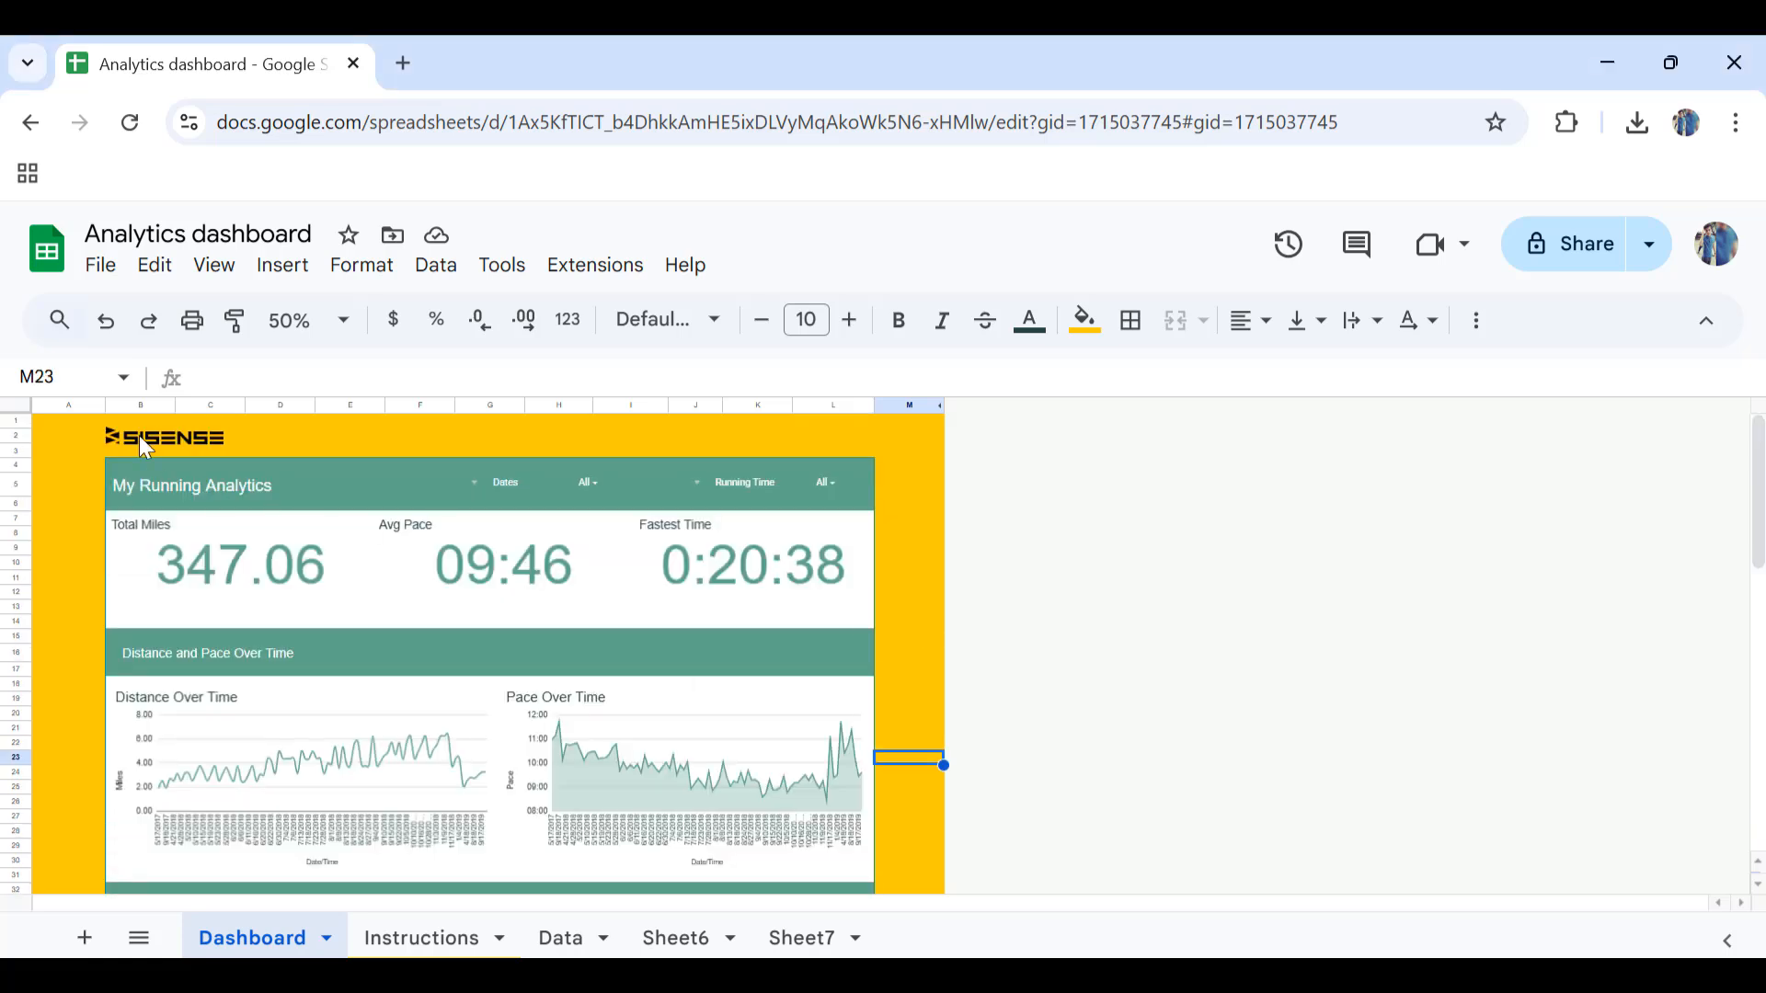
left_click_drag(110, 462, 847, 806)
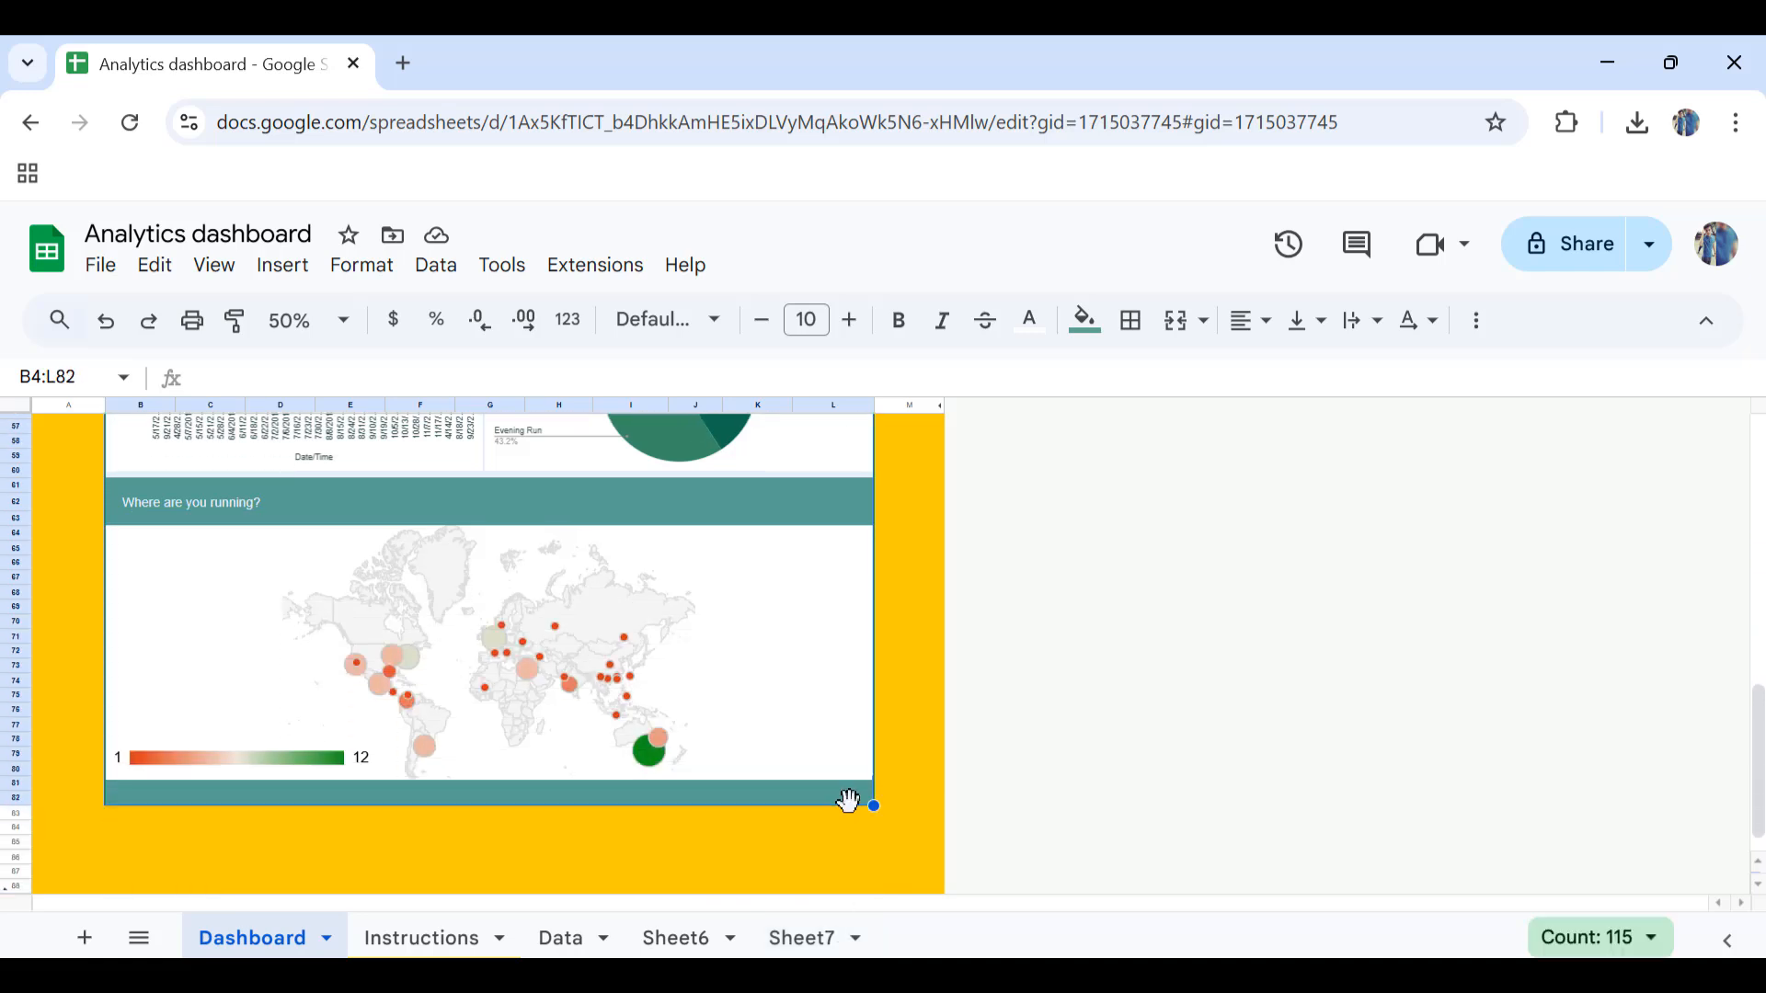
key("ctrl+c")
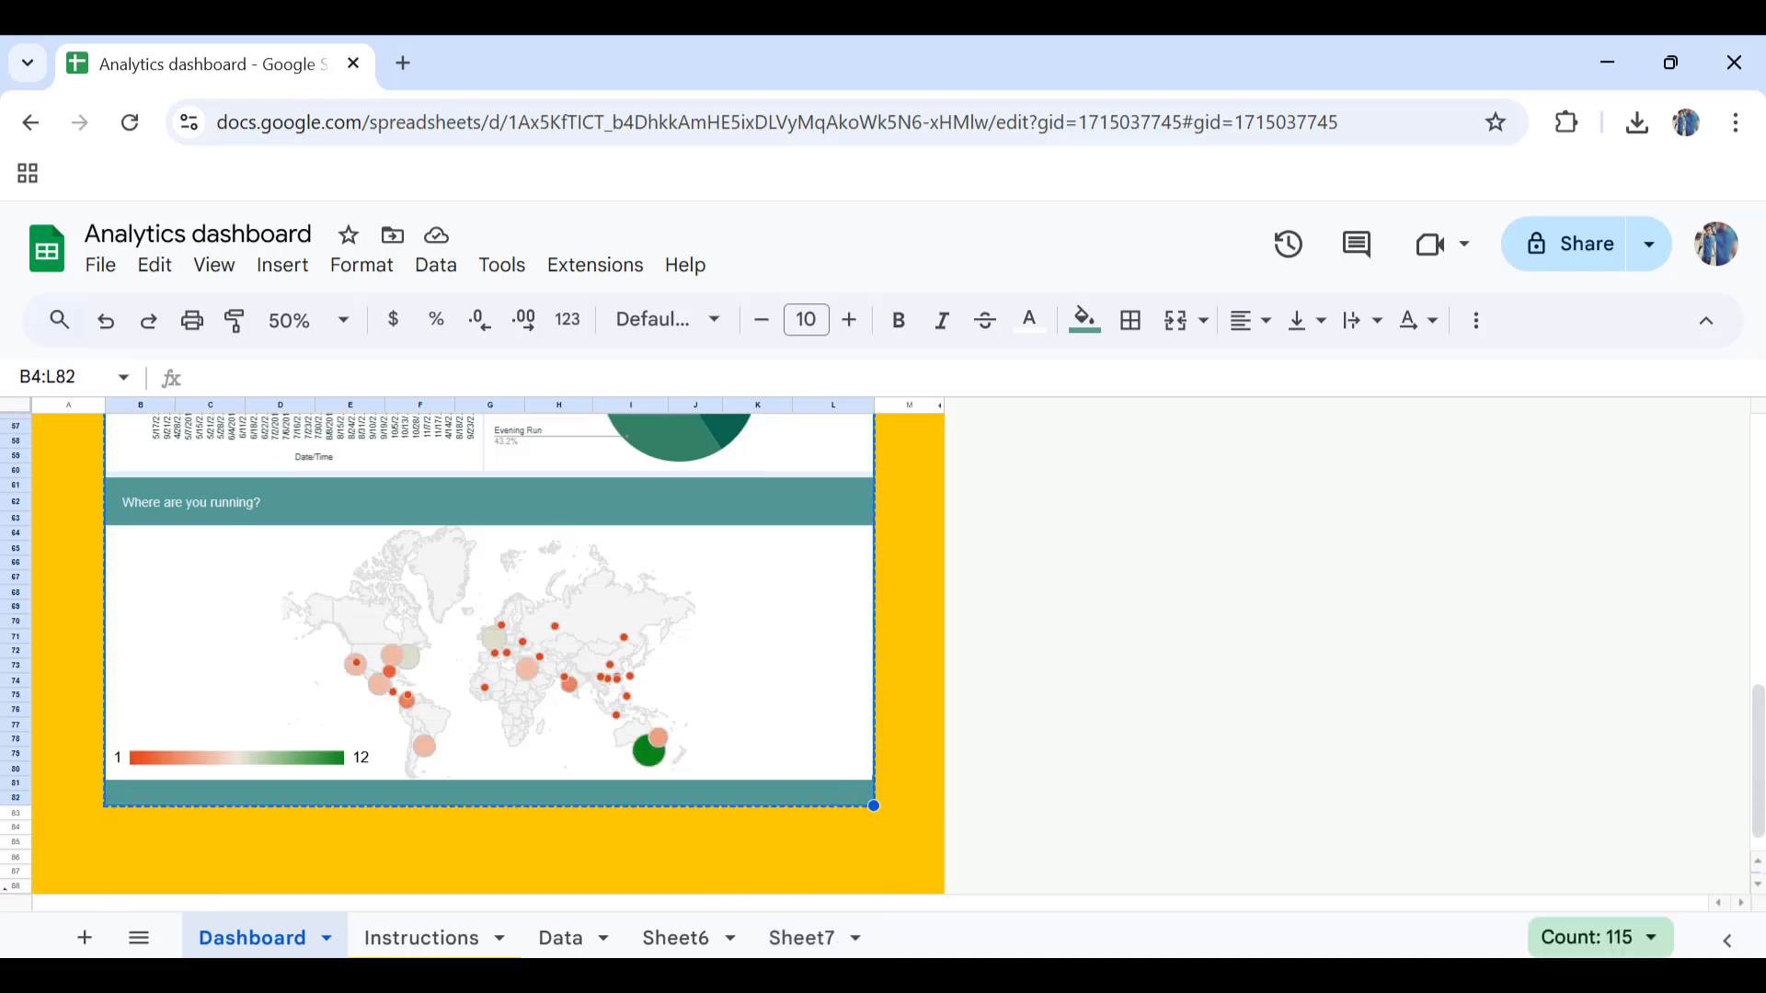
left_click(804, 937)
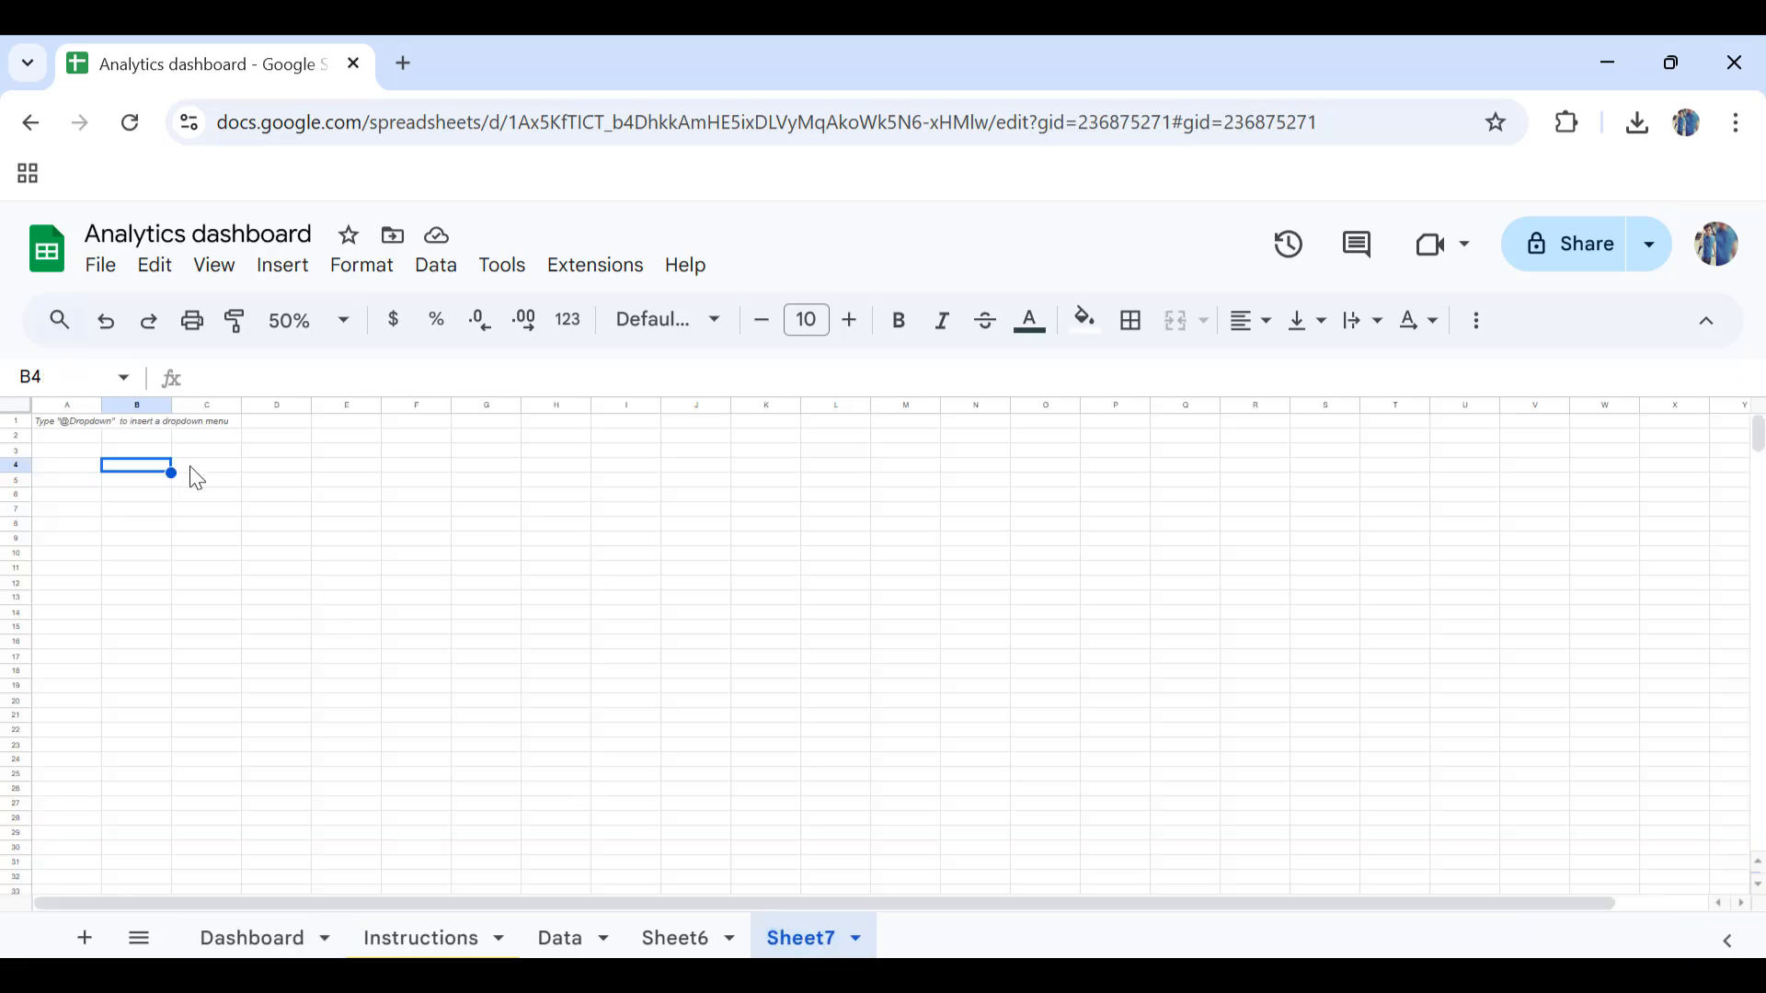
key("ctrl+v")
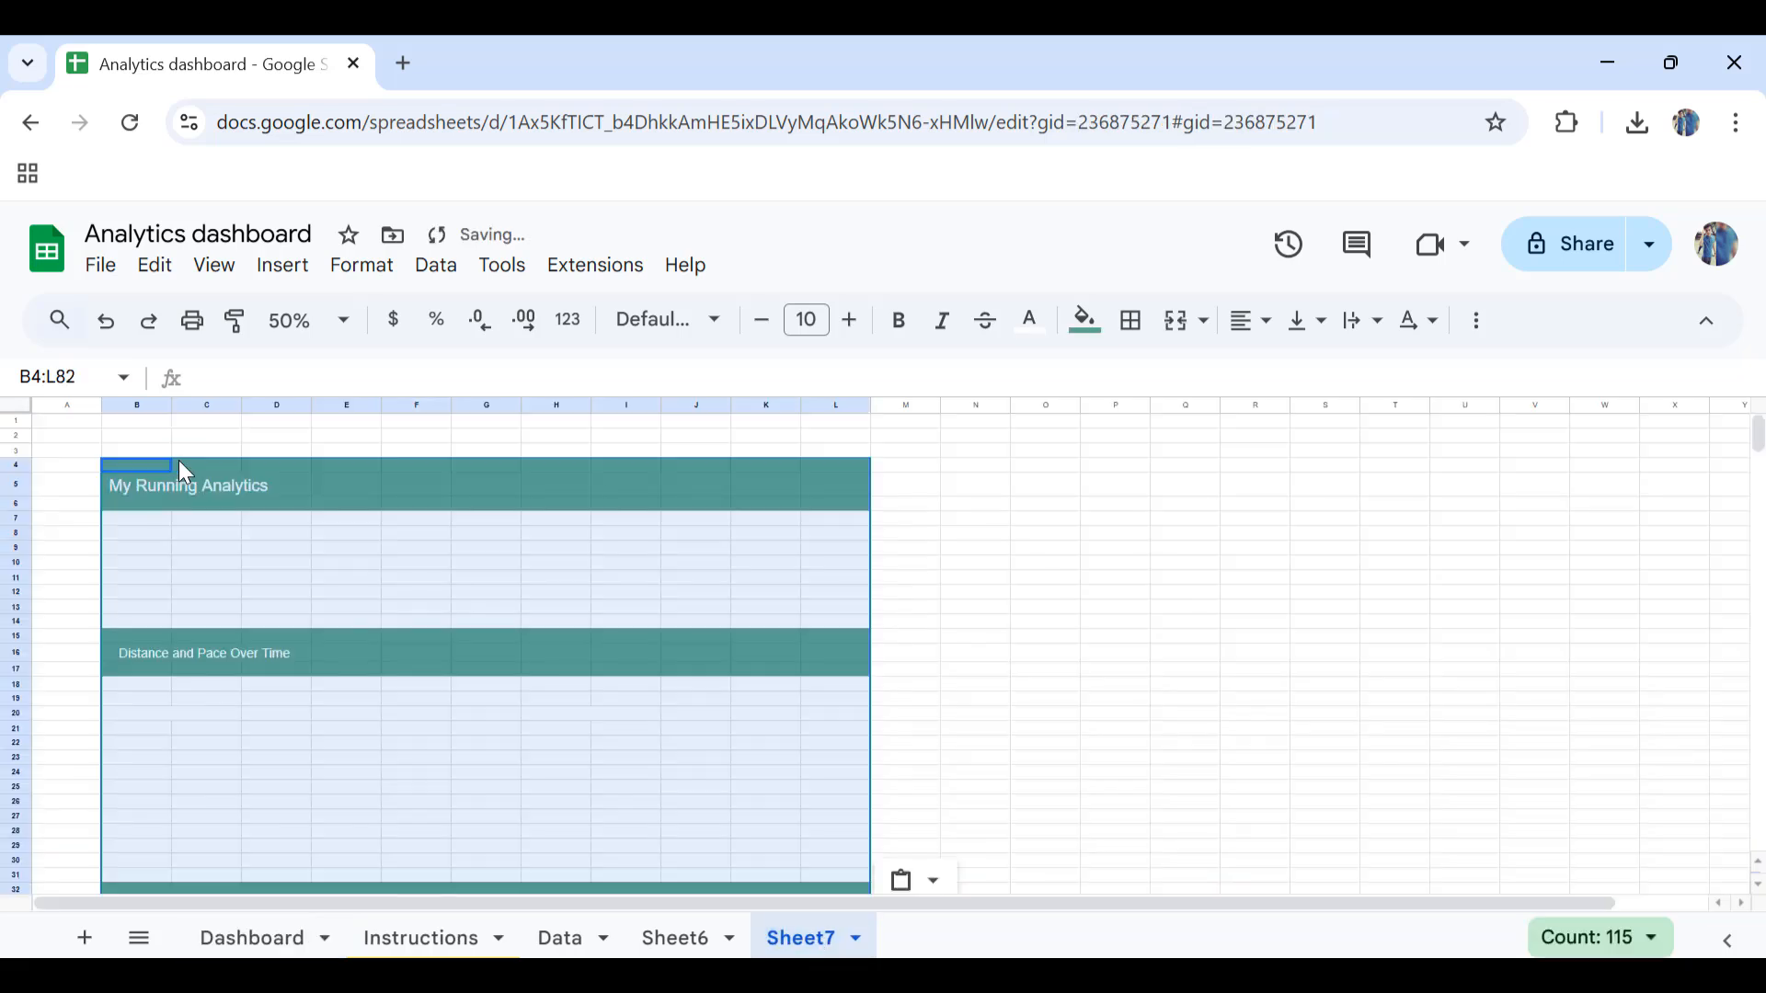
left_click(338, 556)
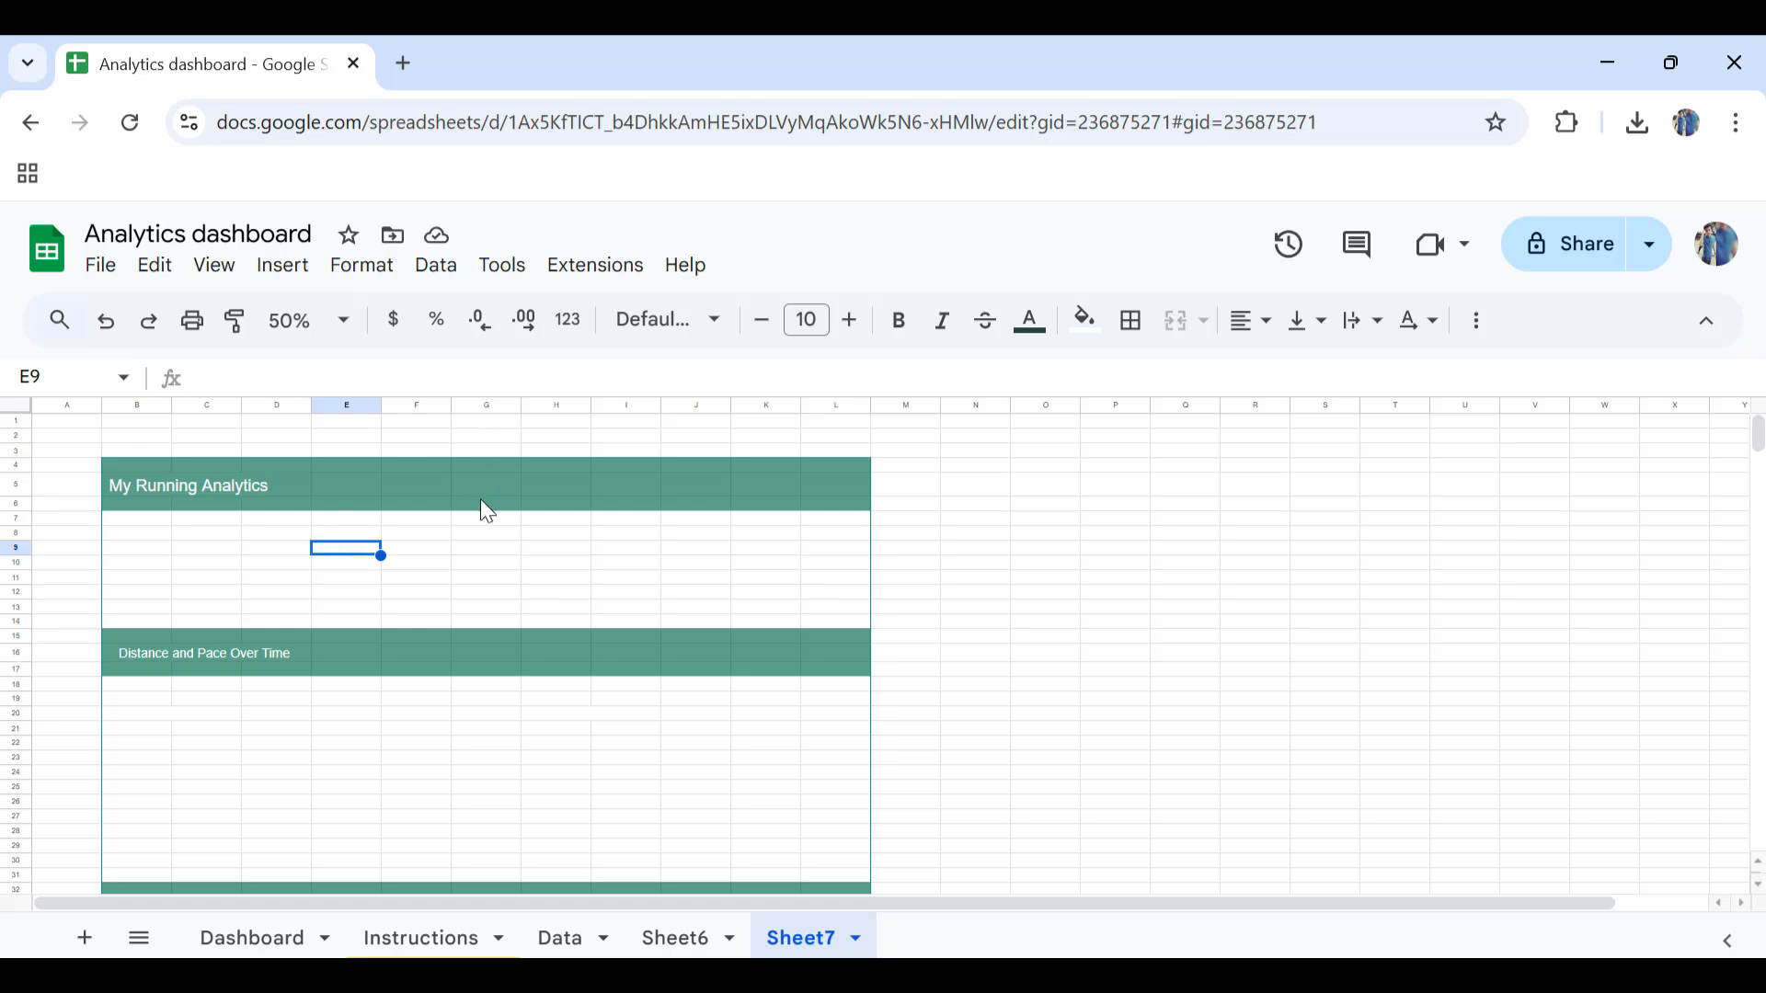
Step: Hide the gridlines on Sheet7
left_click(214, 266)
mouse_move(221, 317)
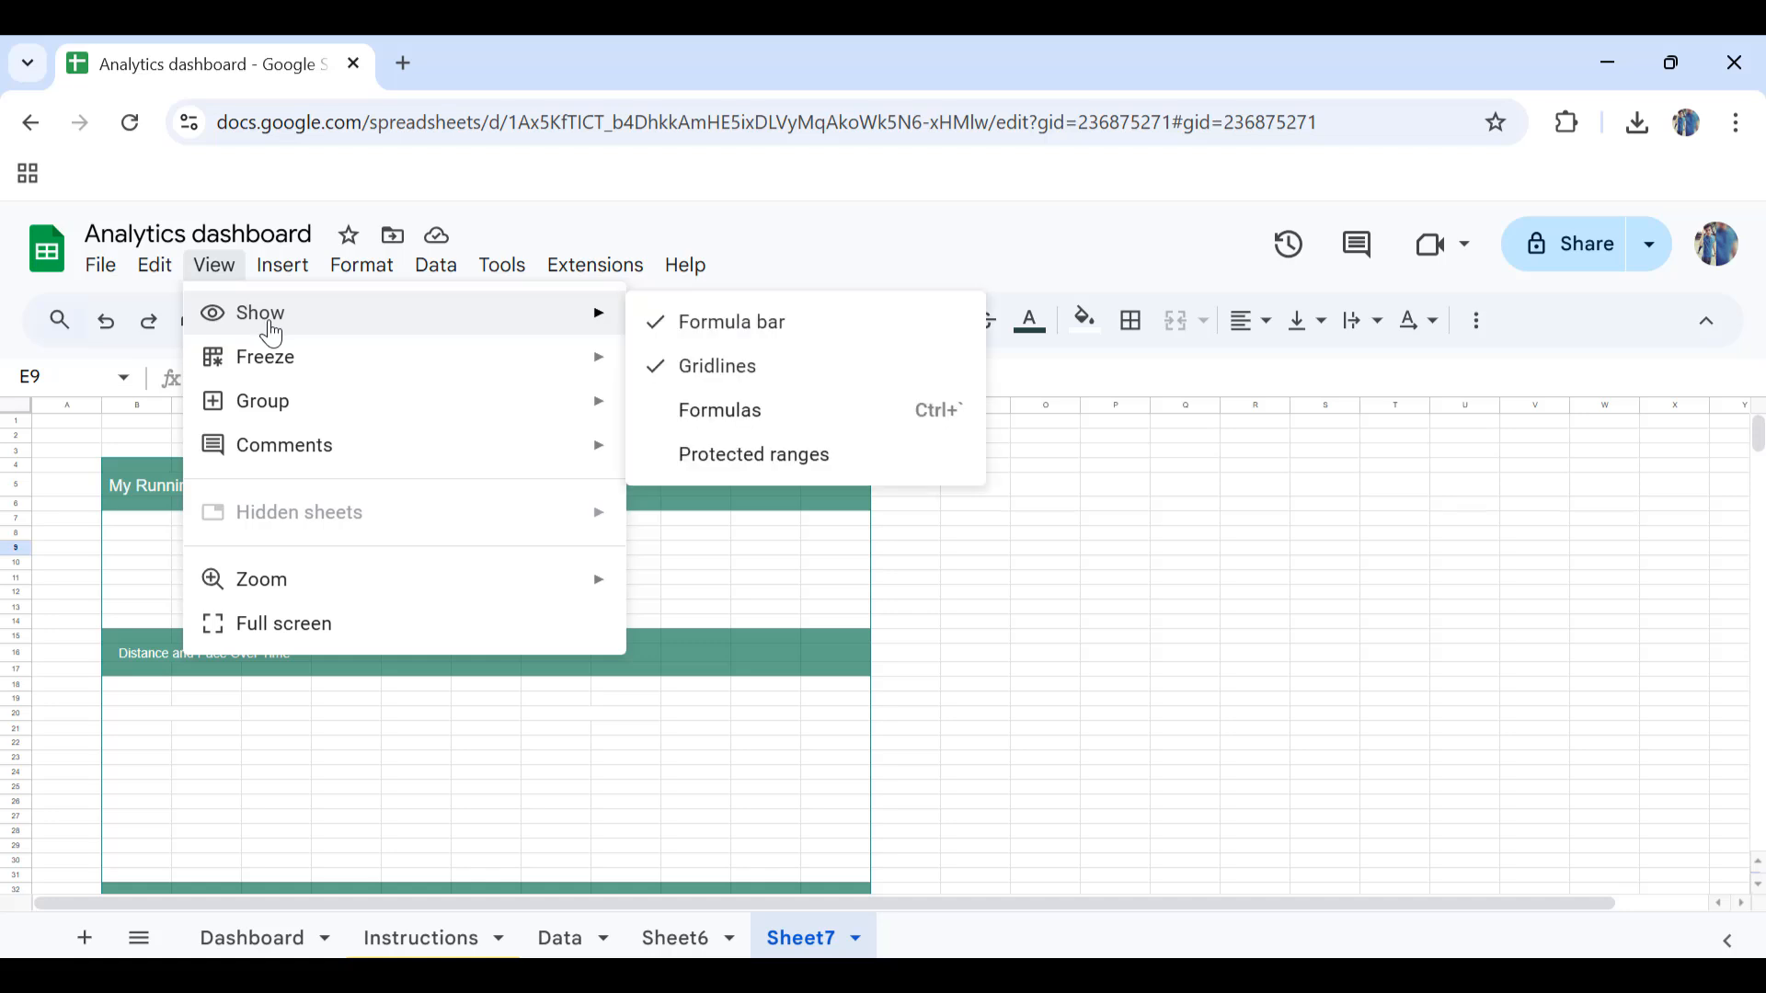
left_click(763, 370)
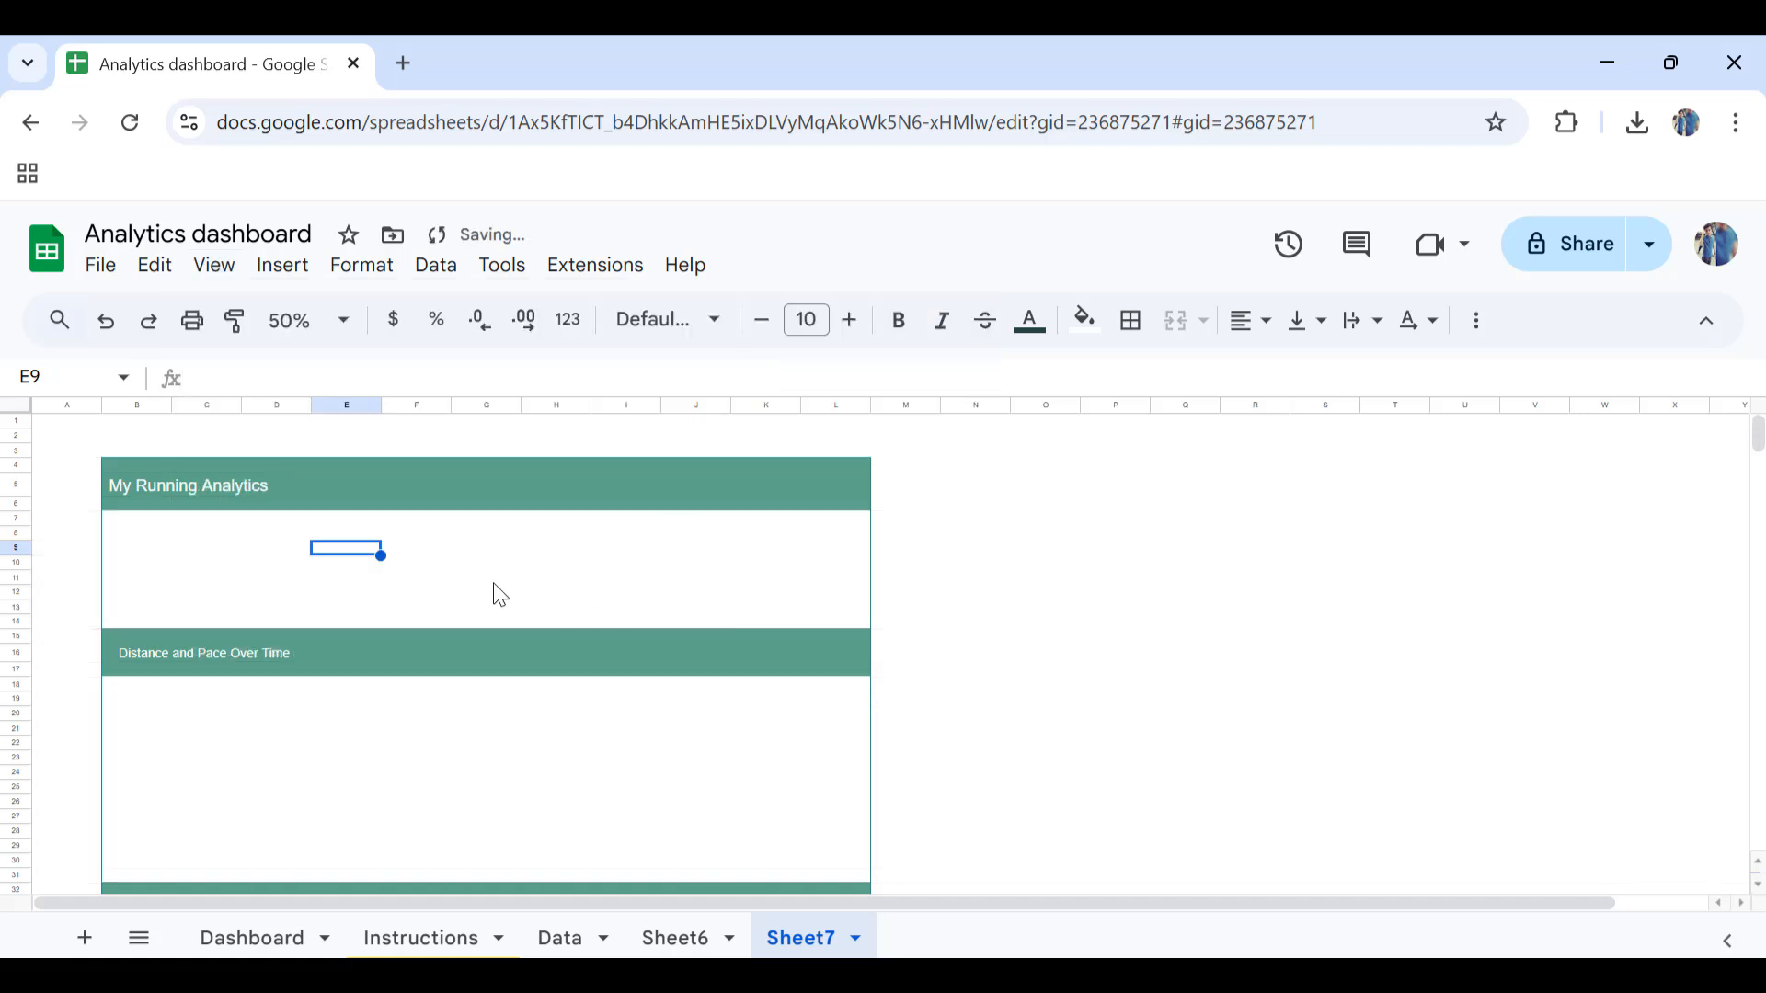
Step: Check the original Dashboard sheet, return to Sheet7 and insert a chart from cell B7
left_click(287, 948)
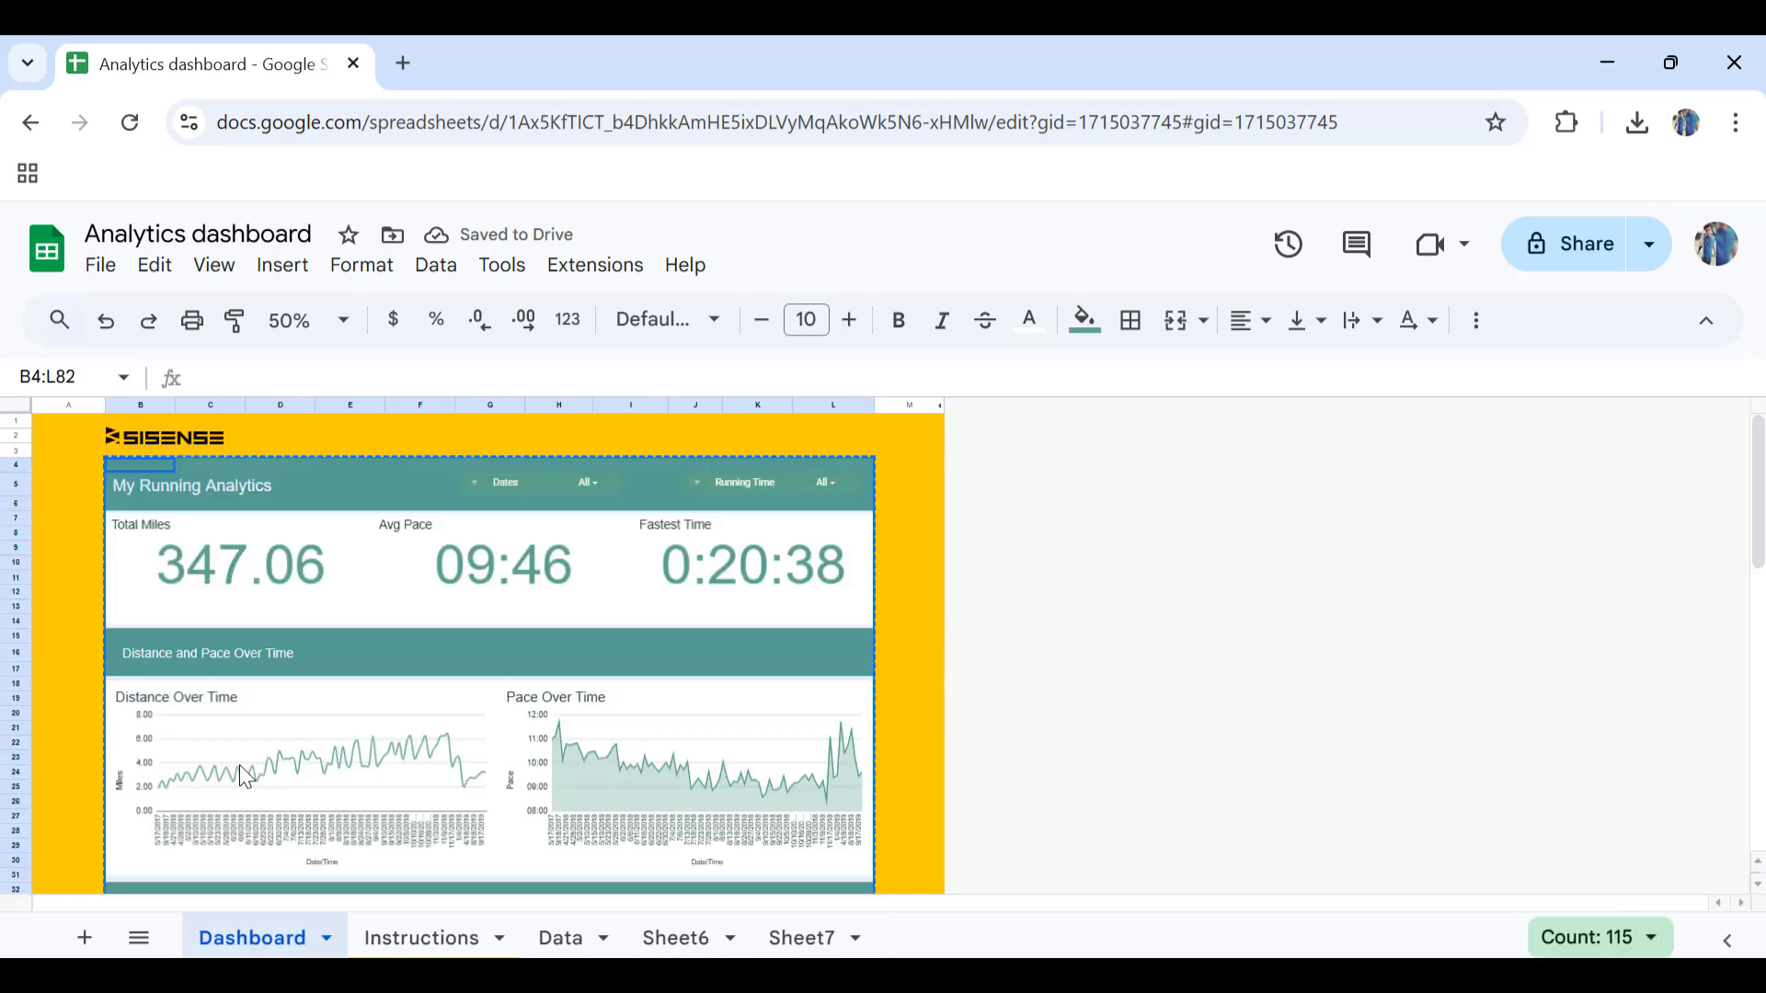
left_click(781, 934)
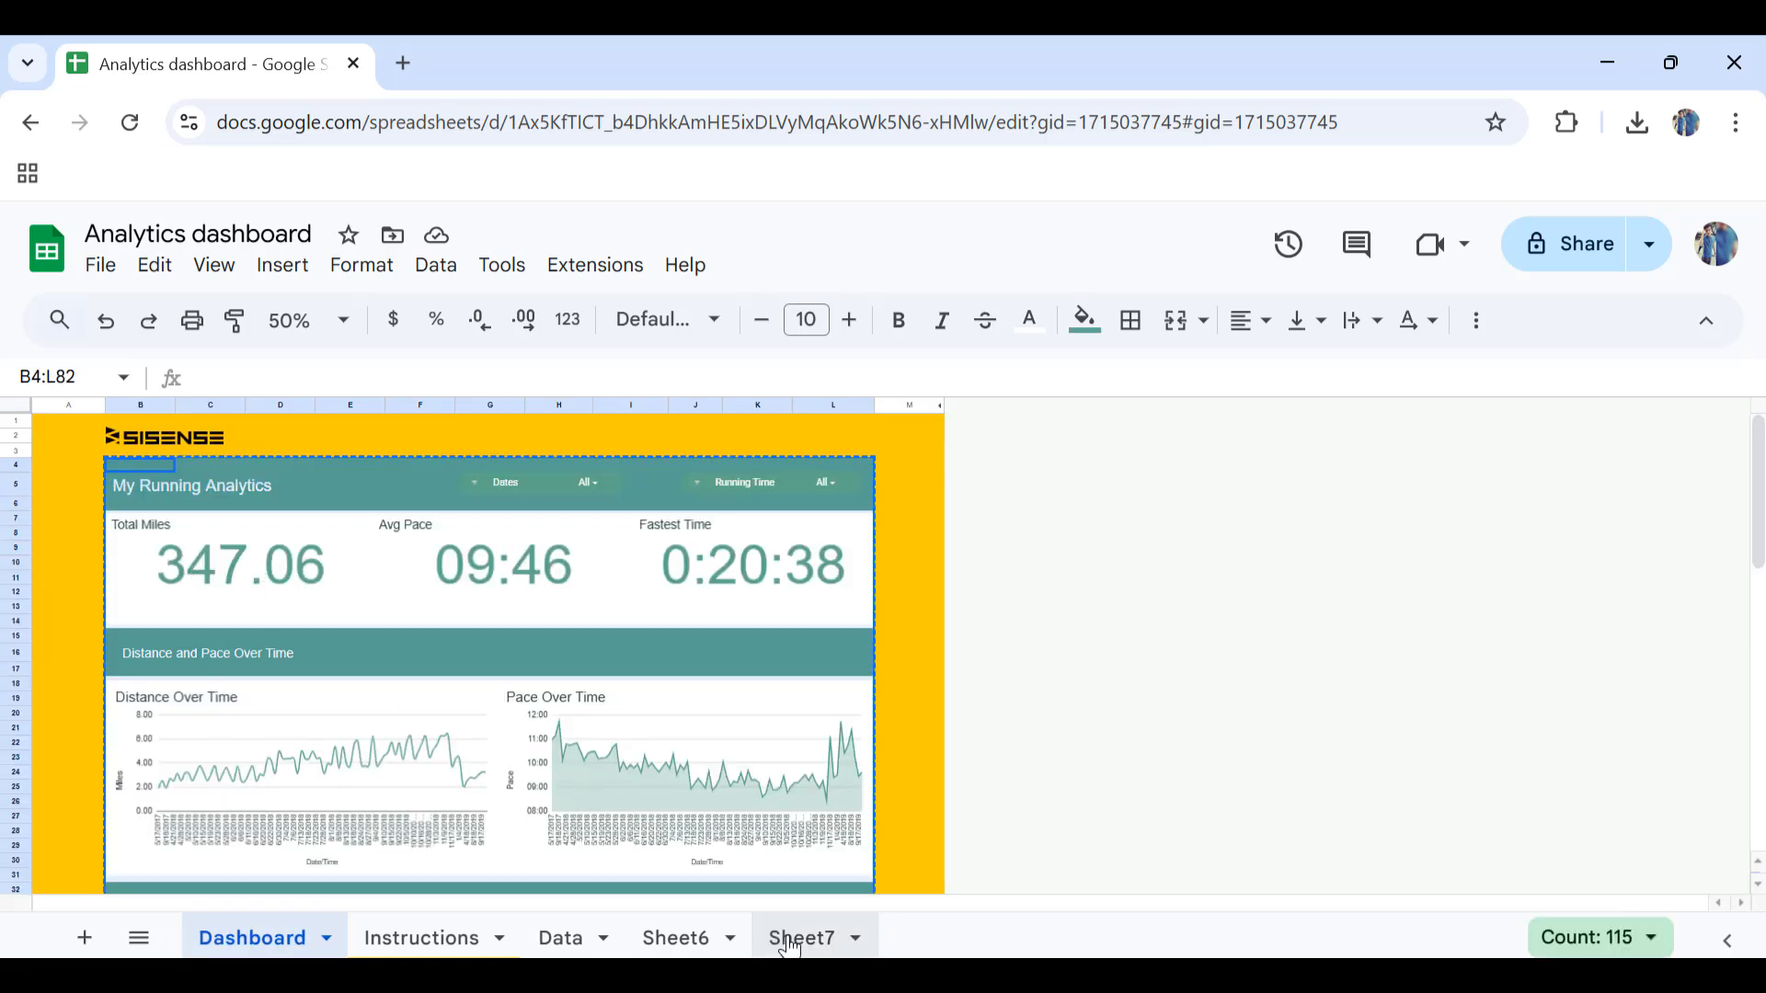
left_click(136, 521)
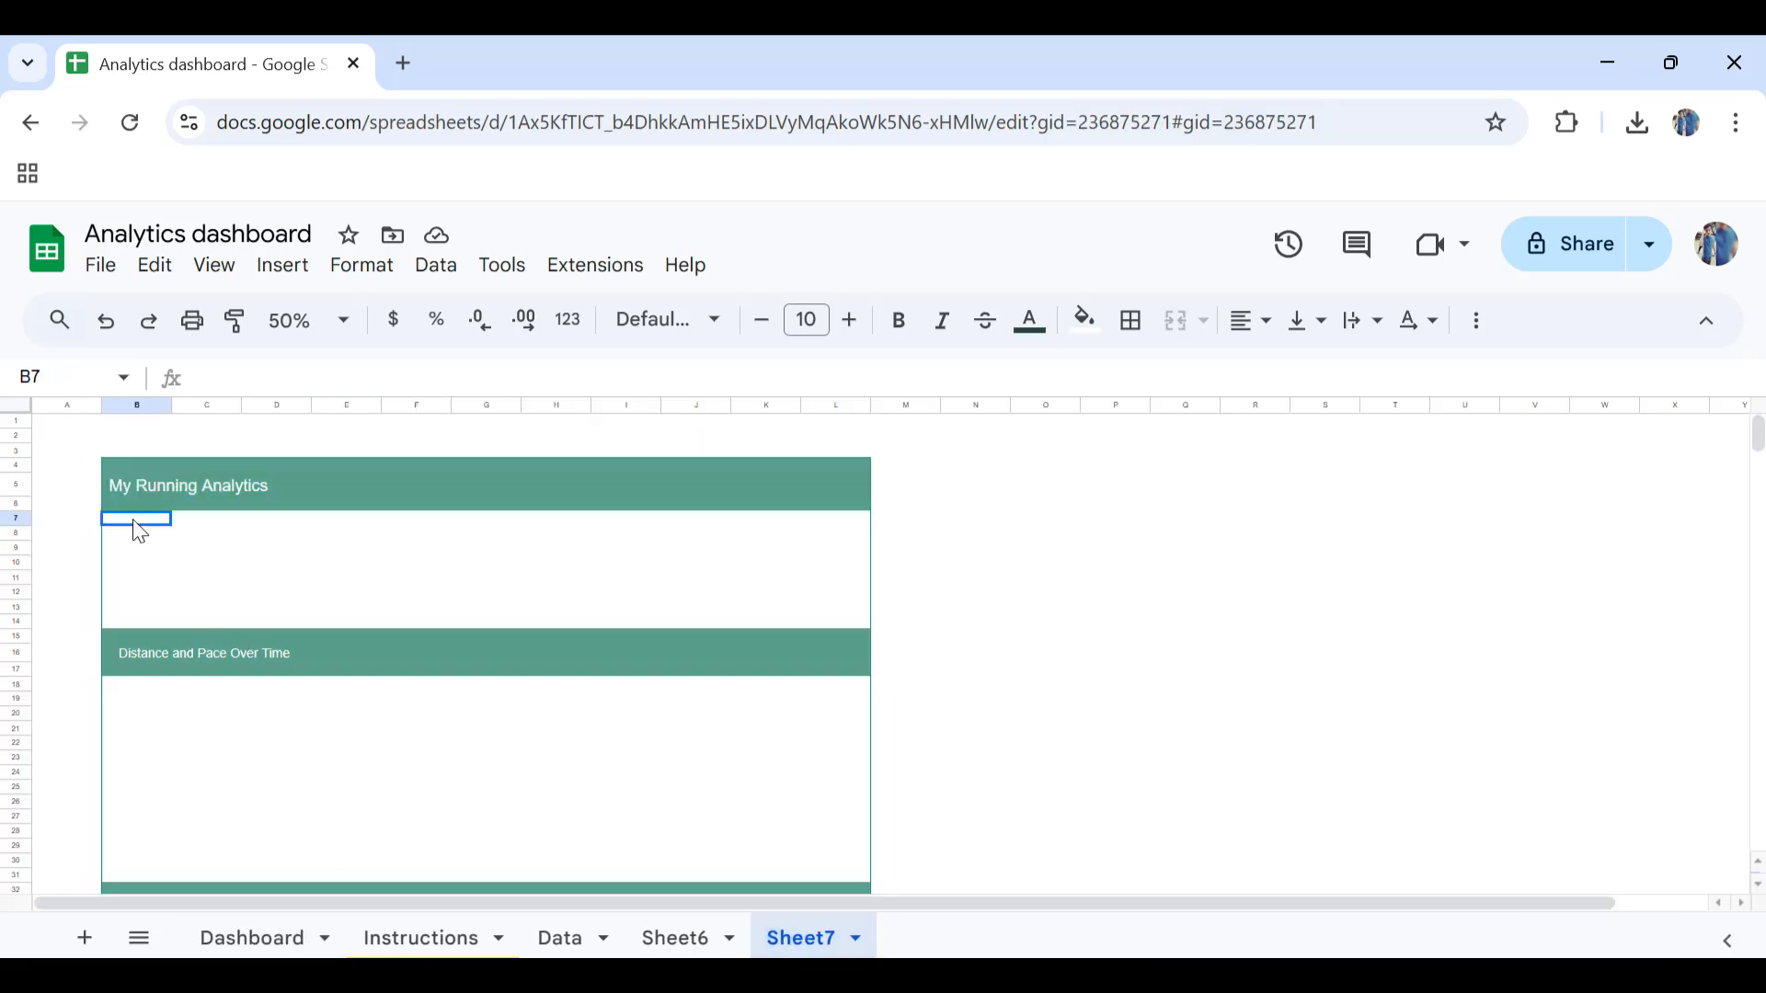
left_click(281, 268)
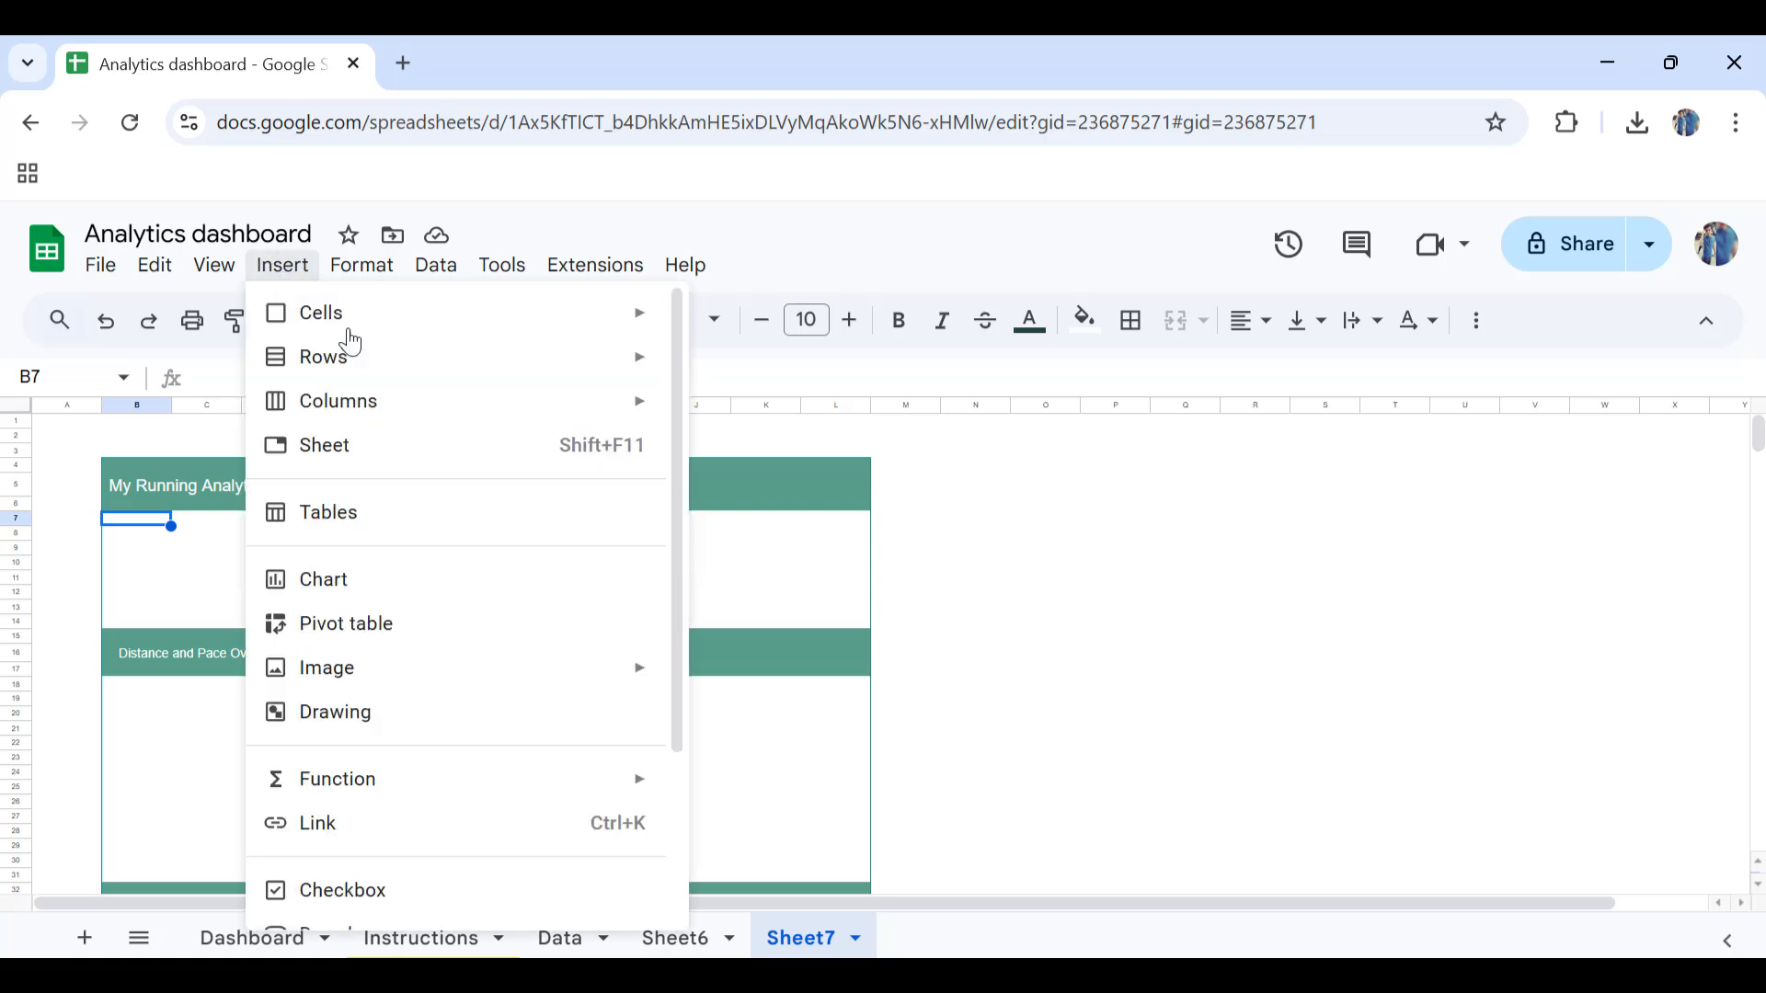
left_click(358, 579)
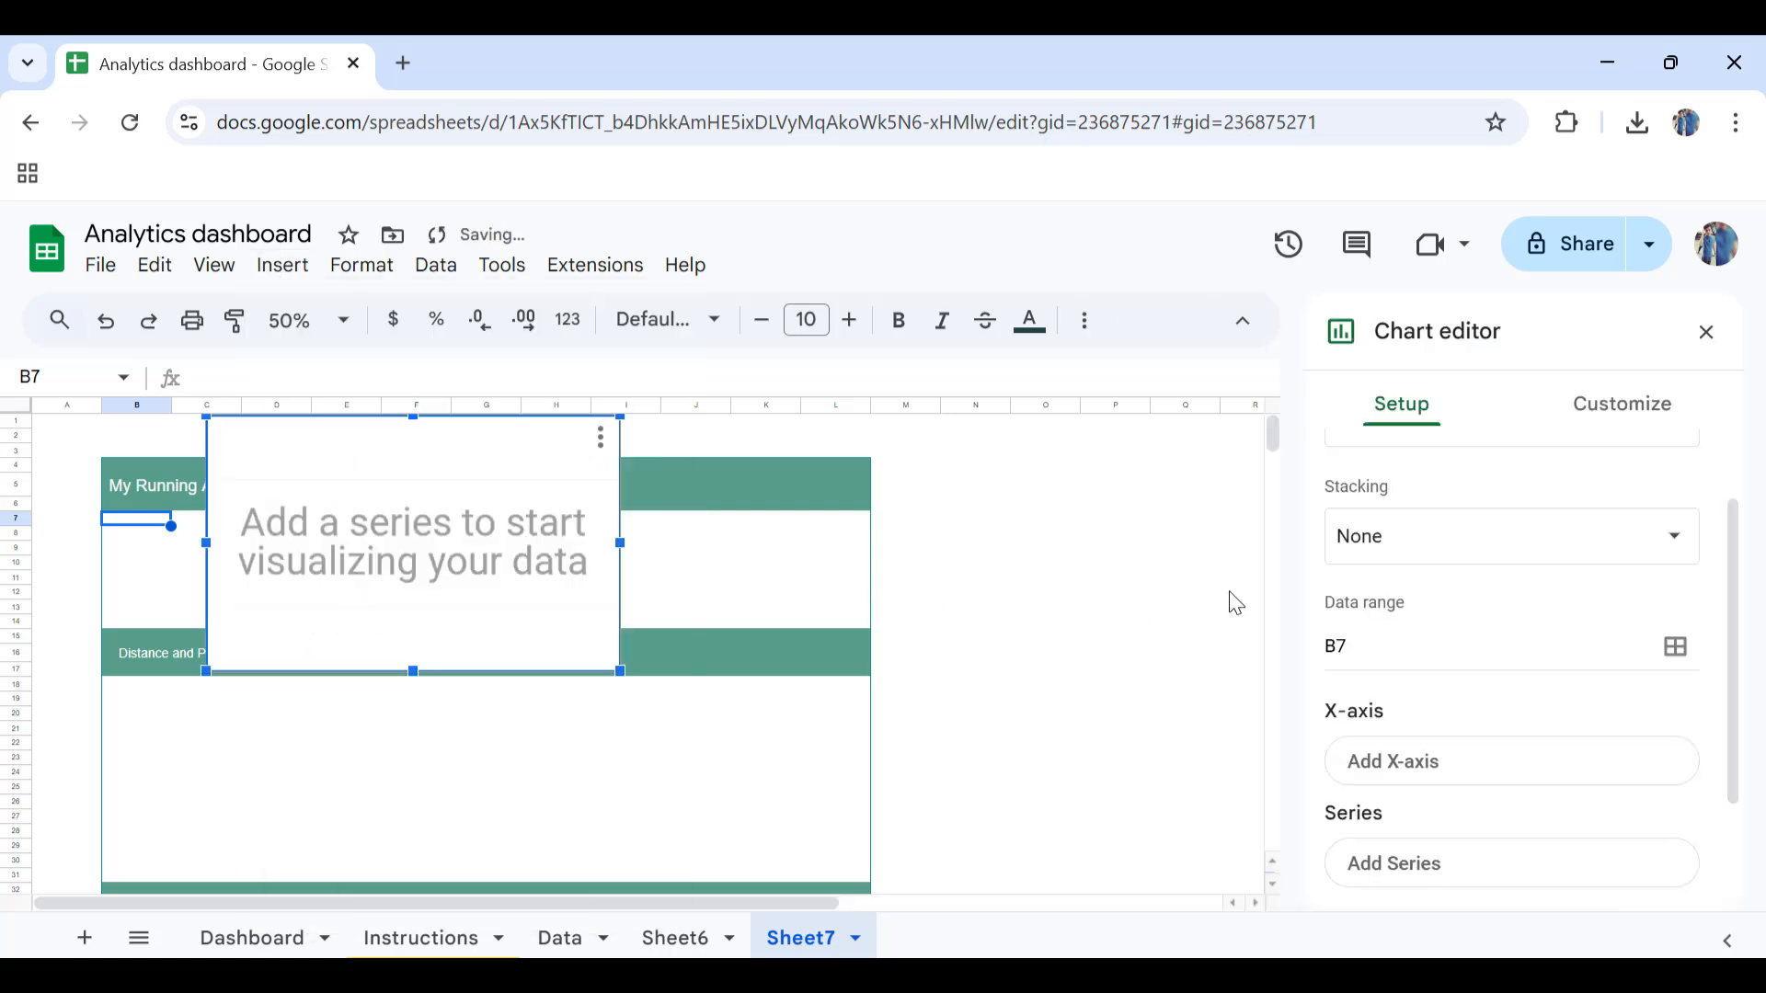
Step: Try to set the Date/Time column, Data!A:A, as the chart's X-axis
left_click(1380, 766)
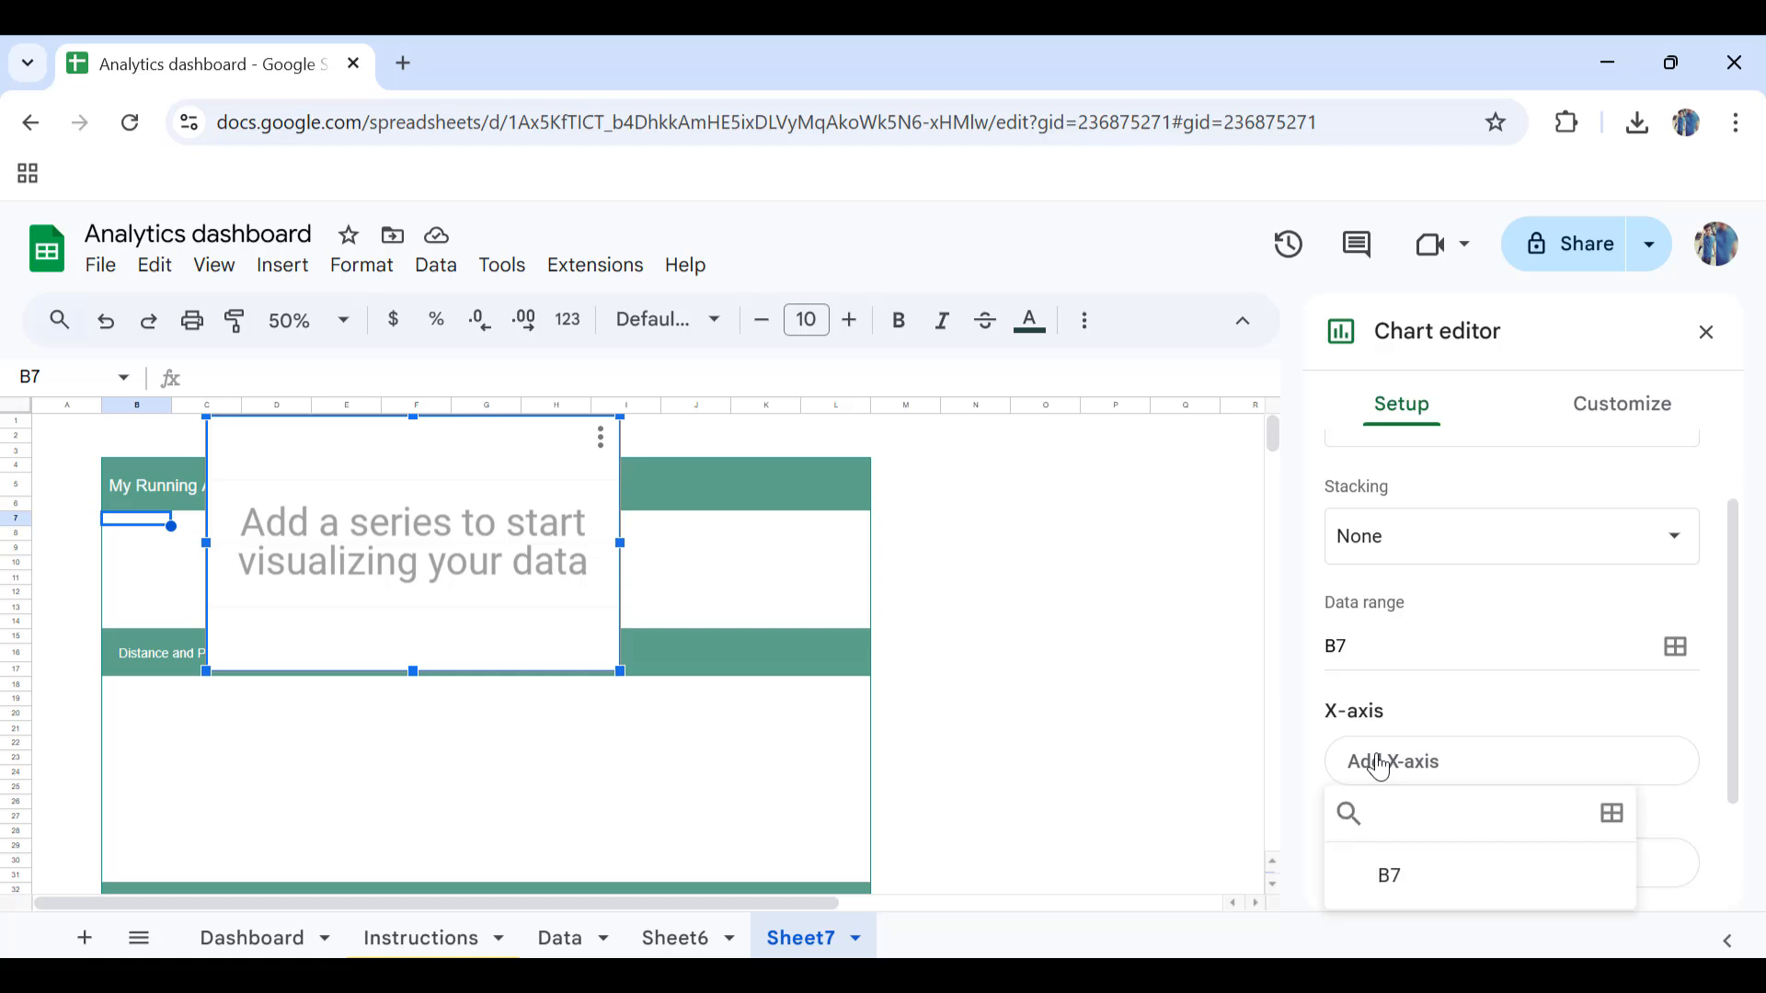
left_click(1612, 816)
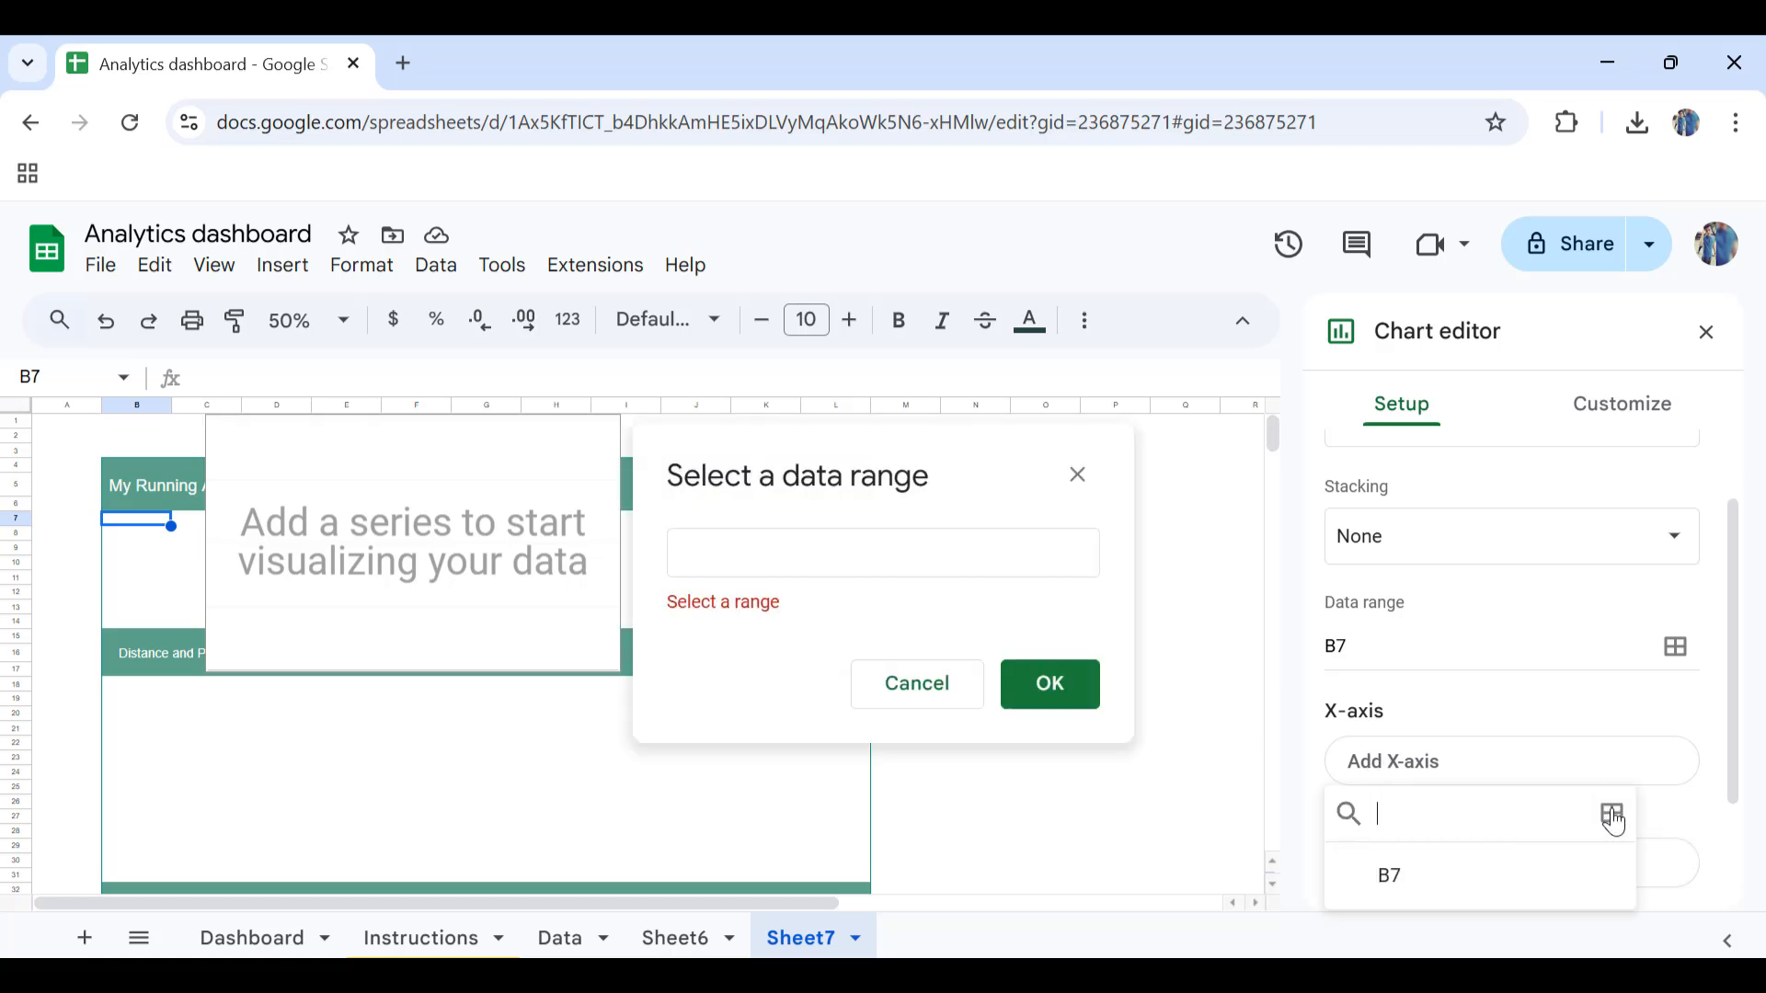
left_click(556, 940)
left_click(60, 406)
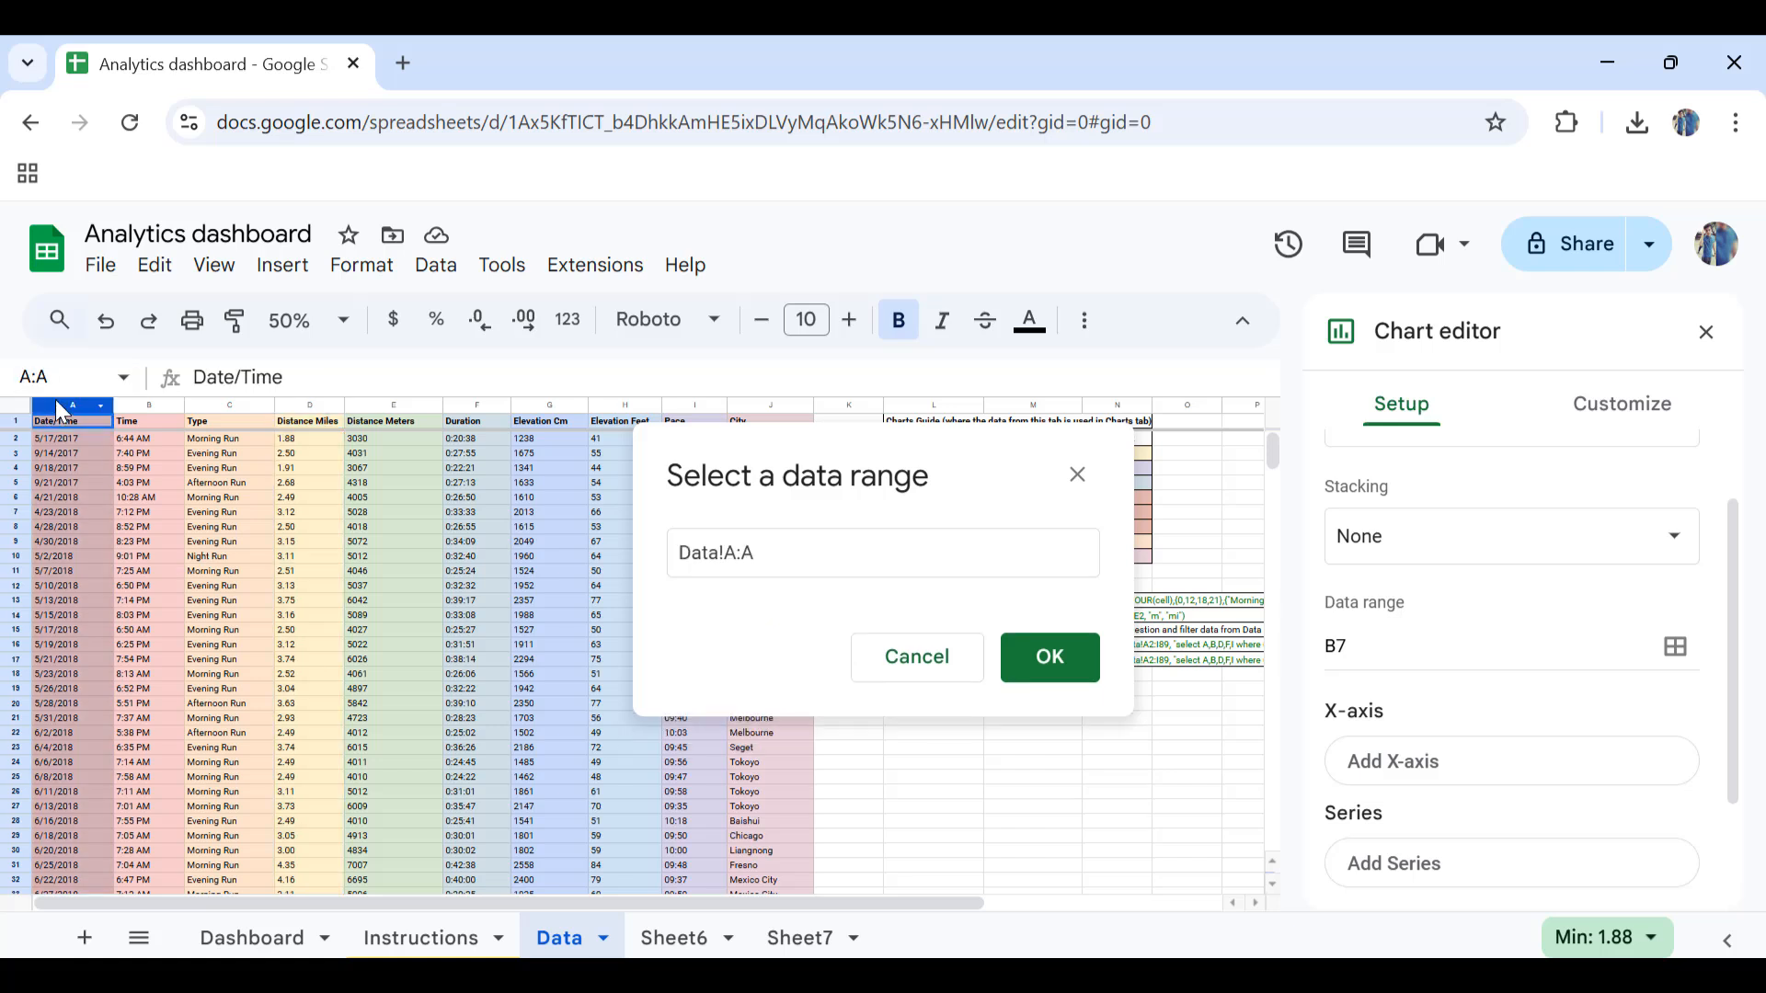
left_click(1057, 659)
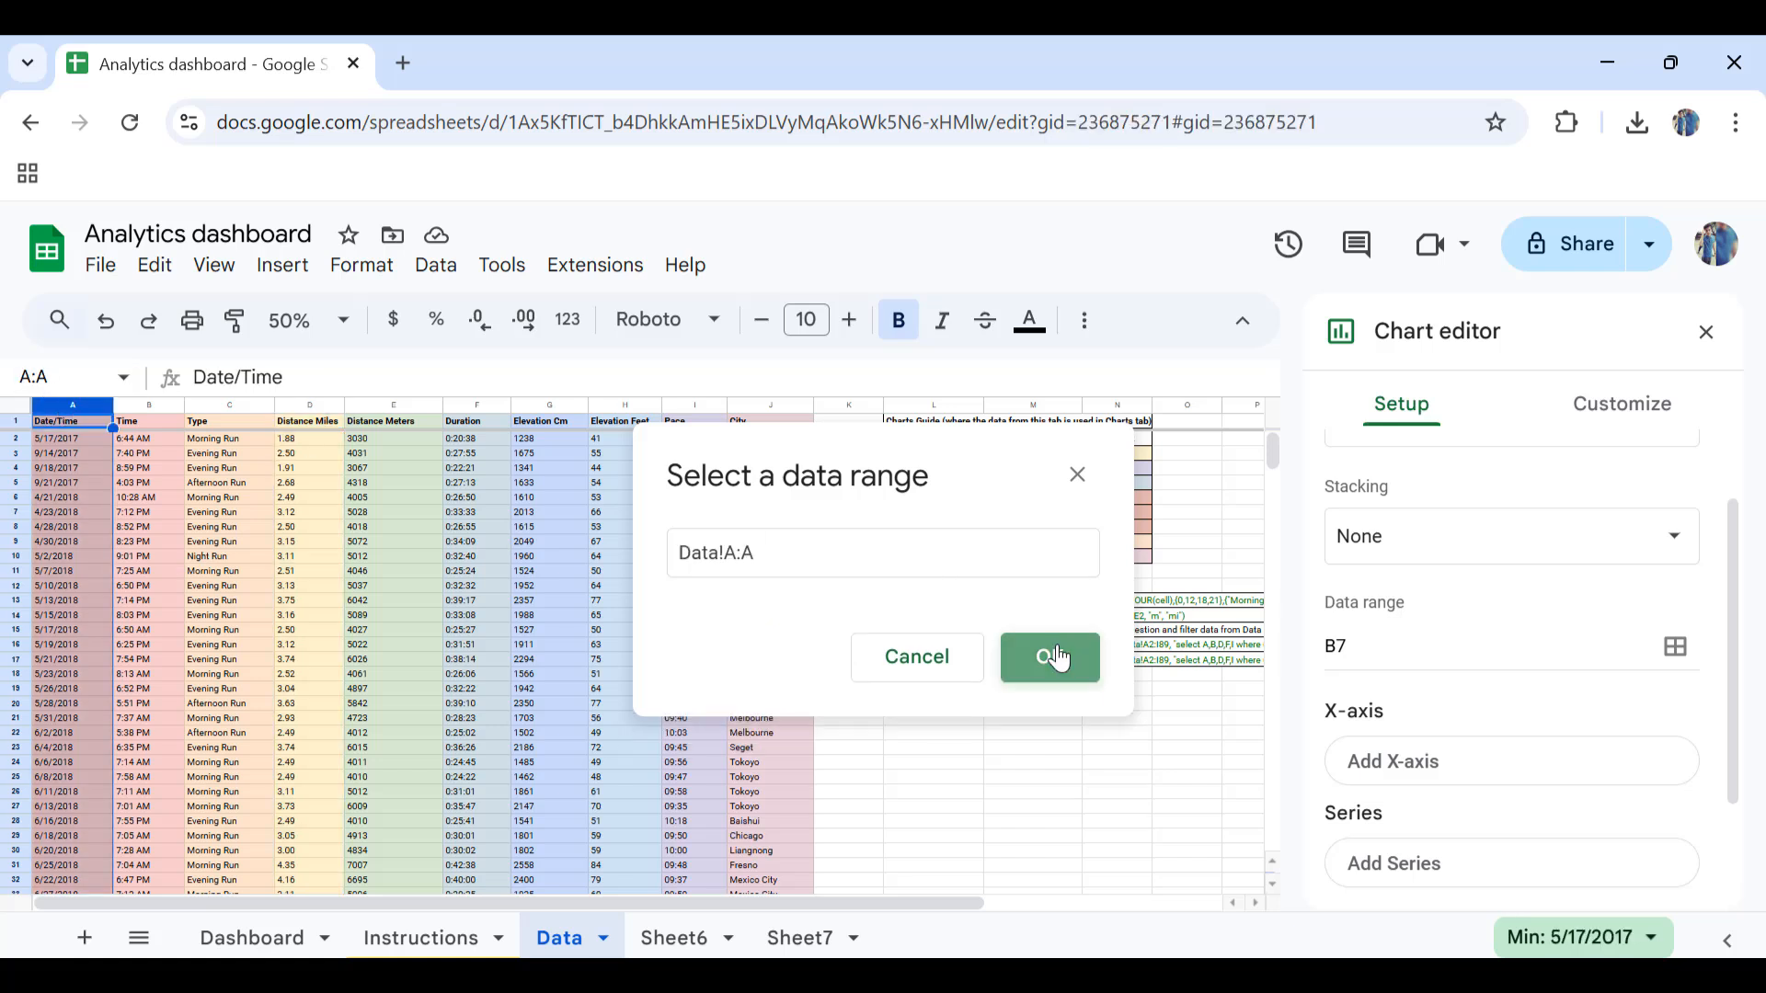
Step: Add the Distance Miles column, Data!D:D, as the chart's series
left_click(1412, 860)
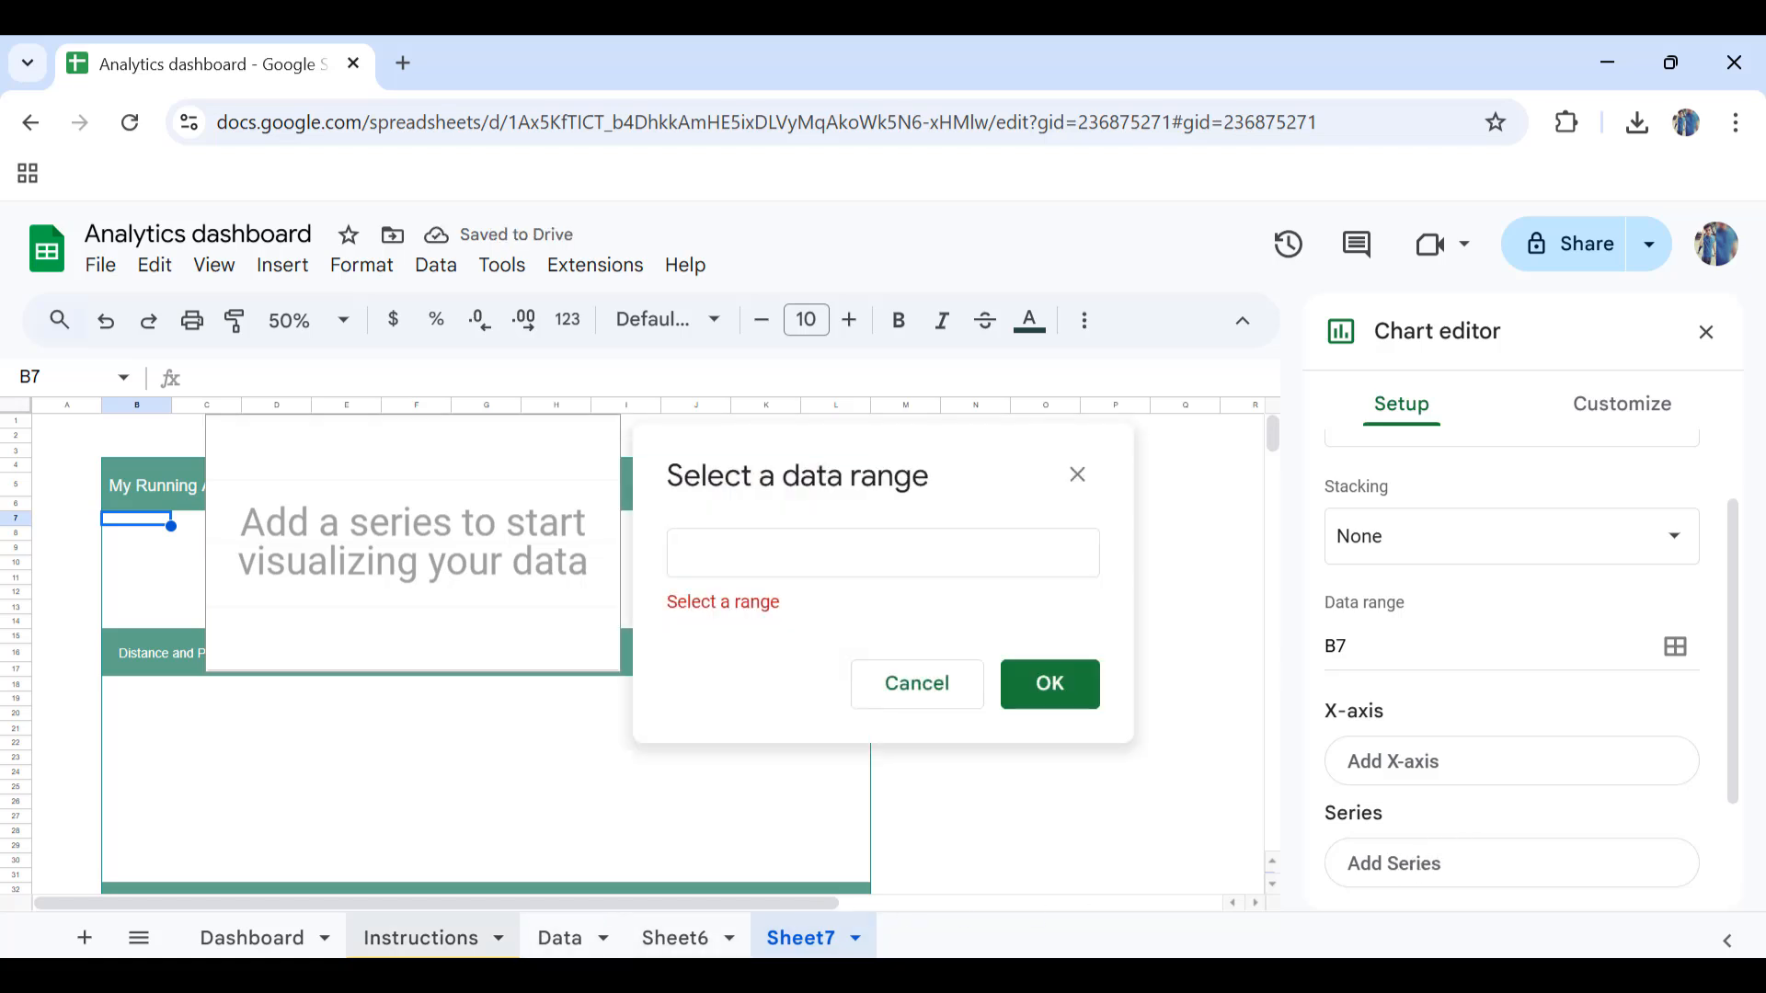
left_click(559, 938)
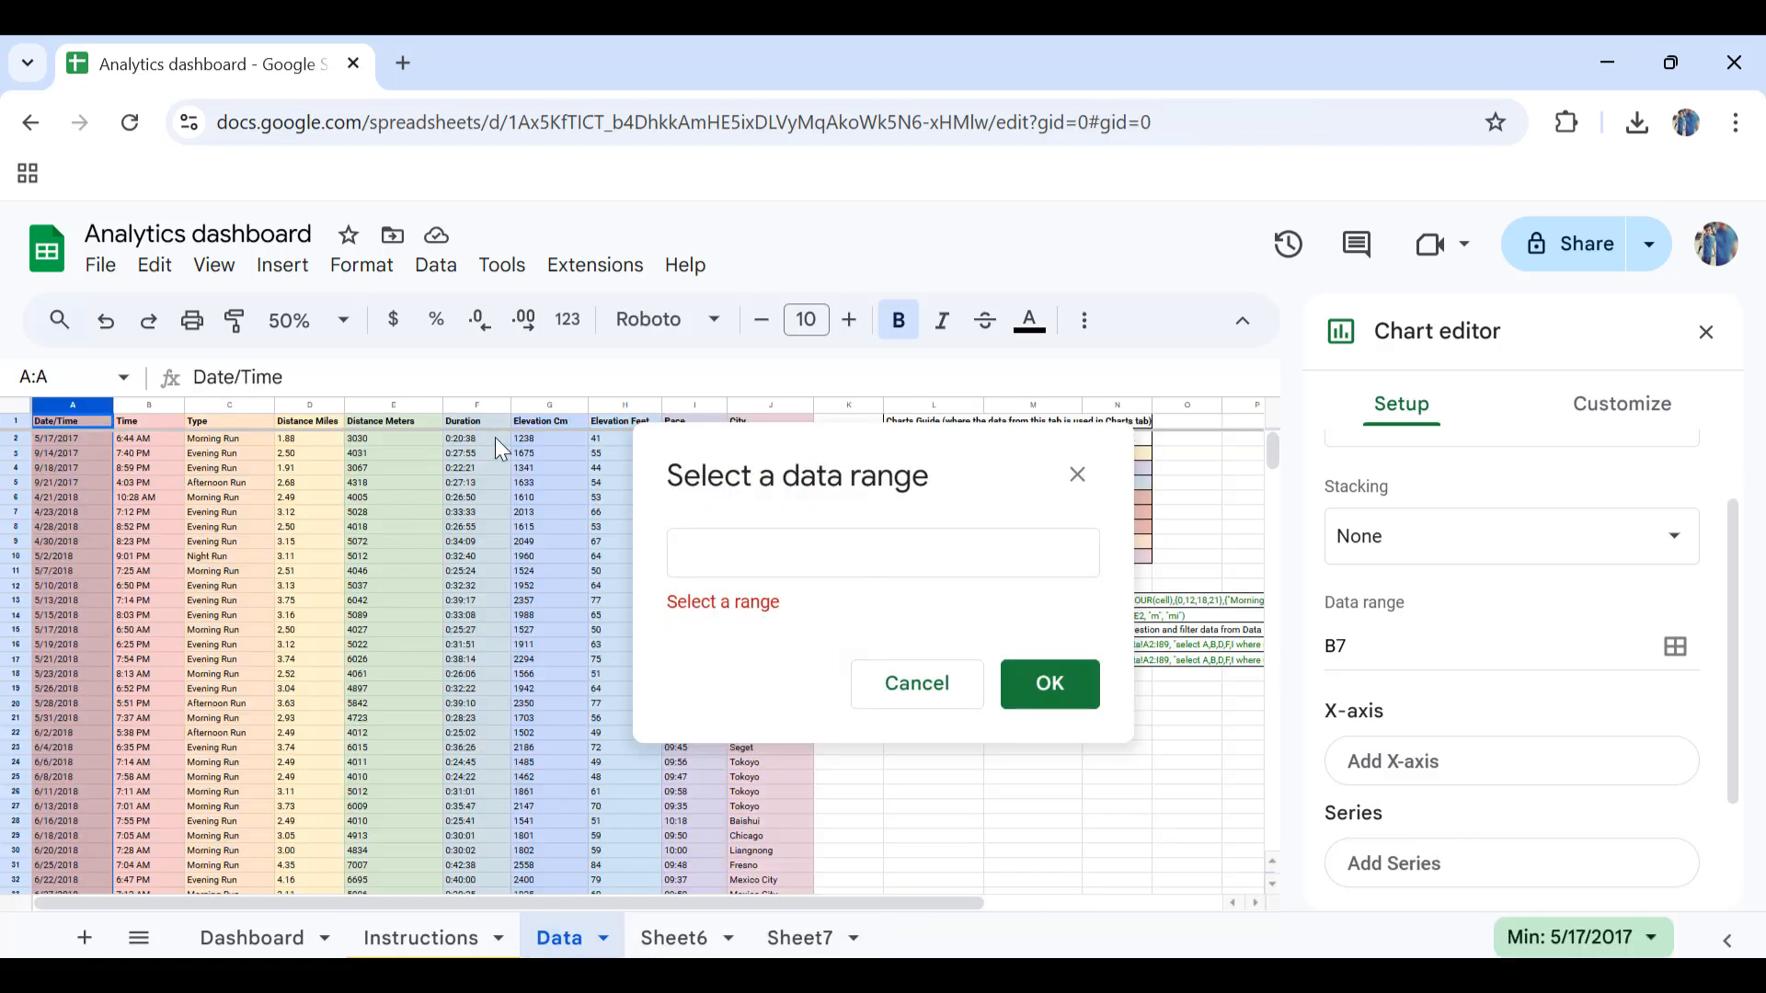
left_click(301, 407)
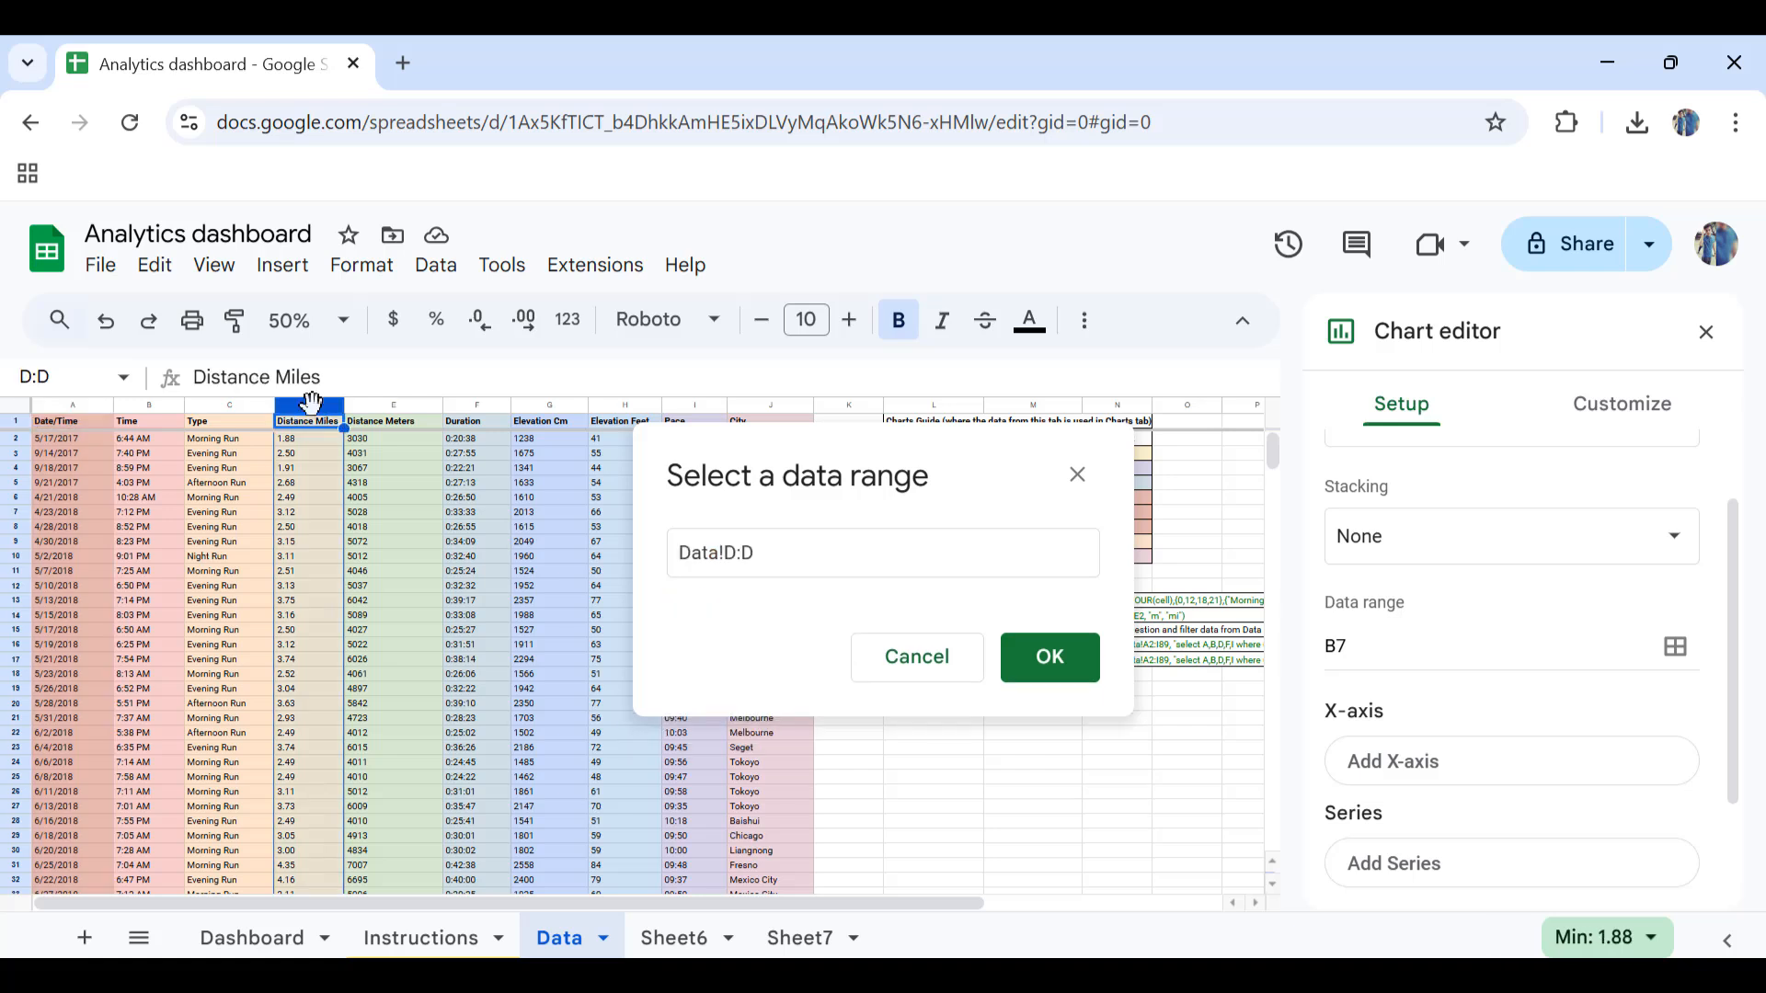
left_click(1042, 679)
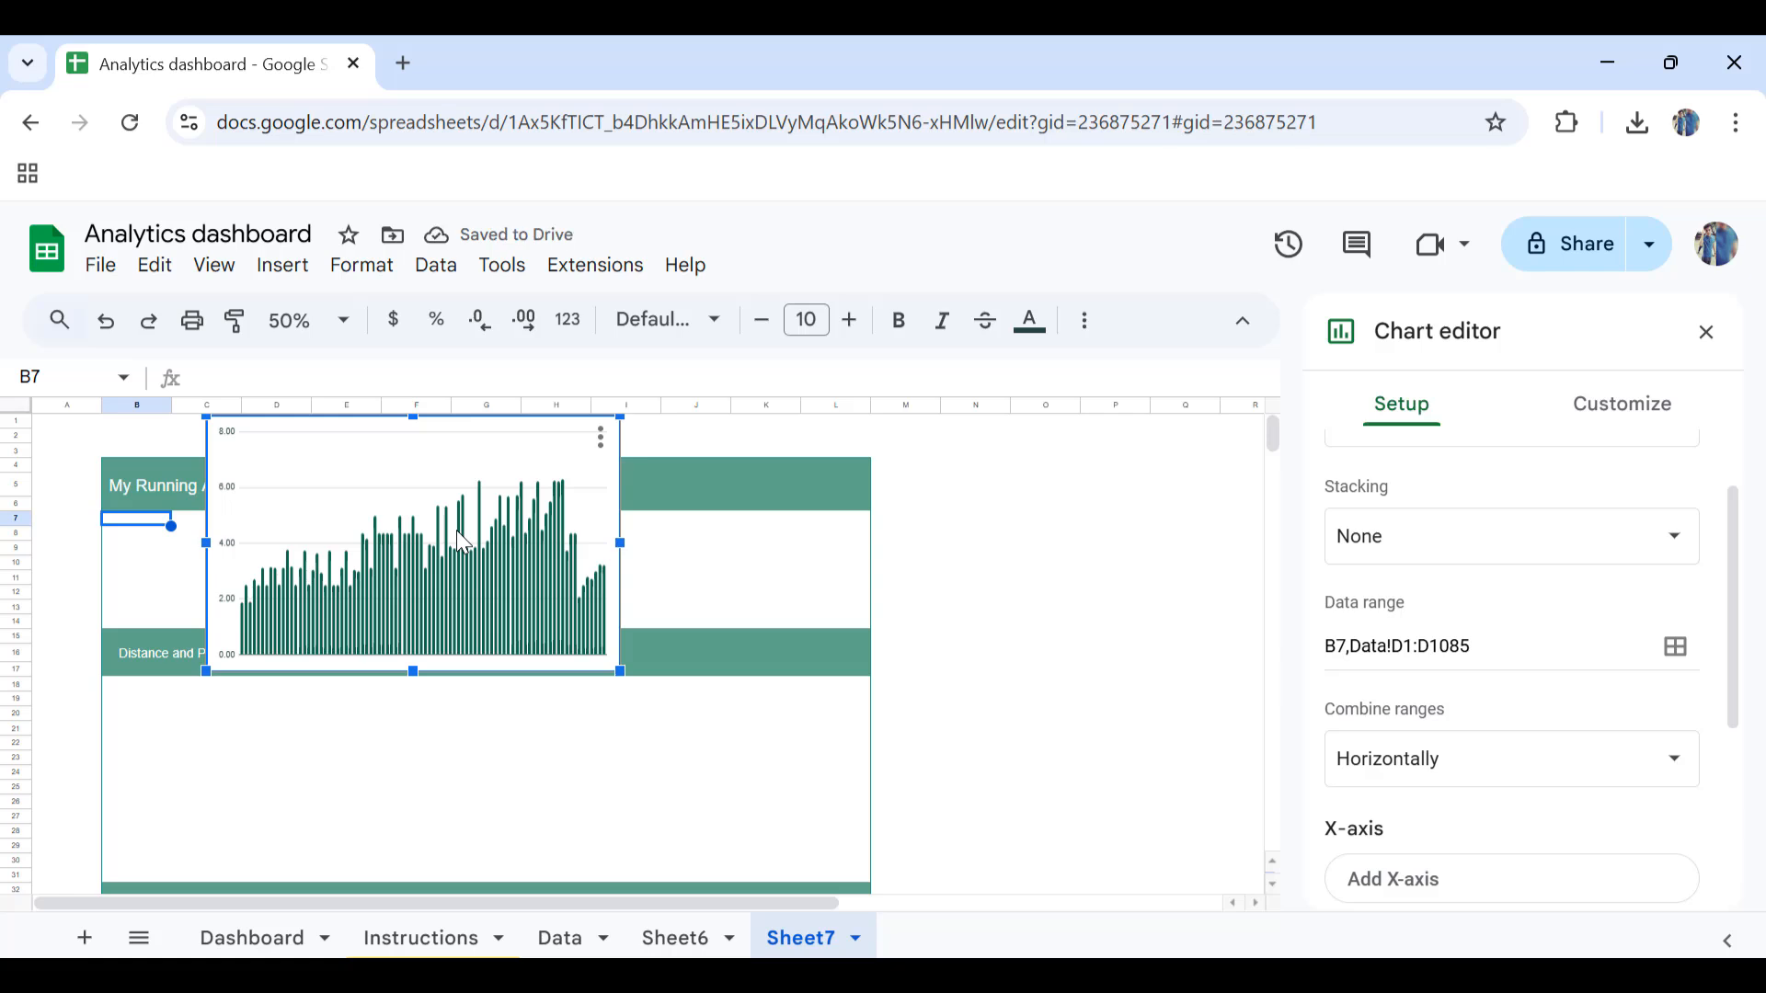
Step: Change the chart to a scorecard chart with Distance Miles as its key value, aggregated by Sum
scroll(1444, 598, "up", 1)
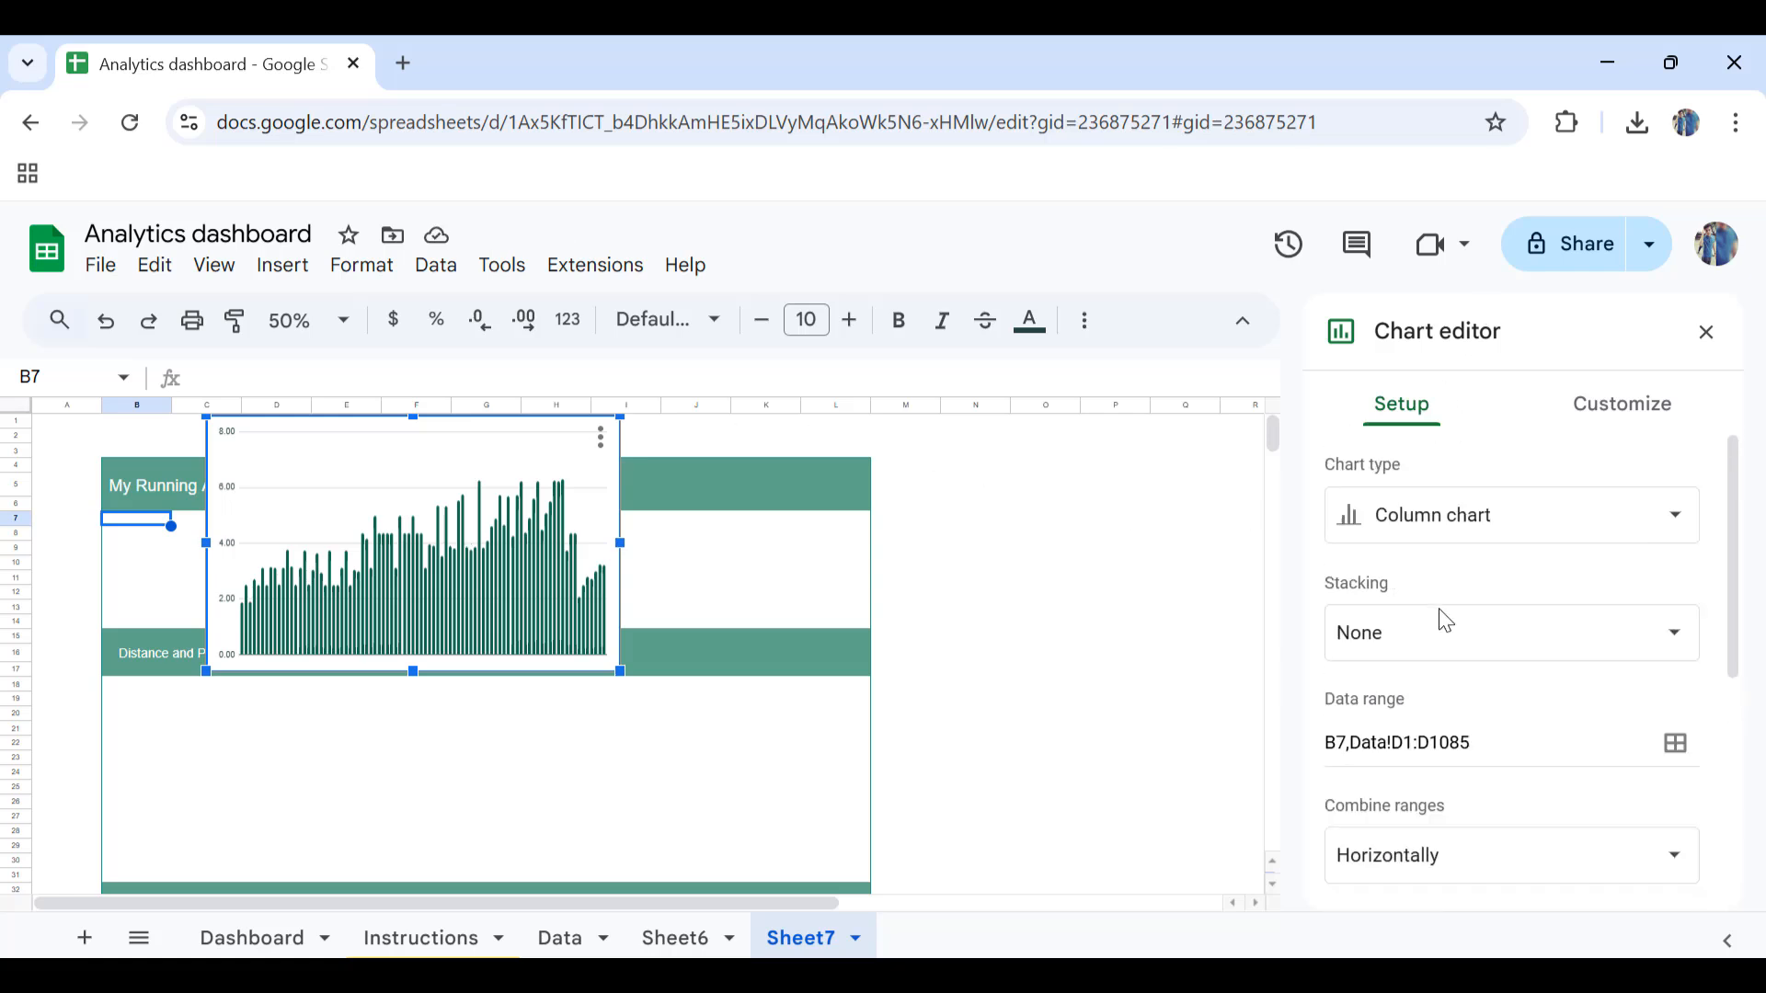
left_click(1478, 547)
scroll(1509, 772, "down", 5)
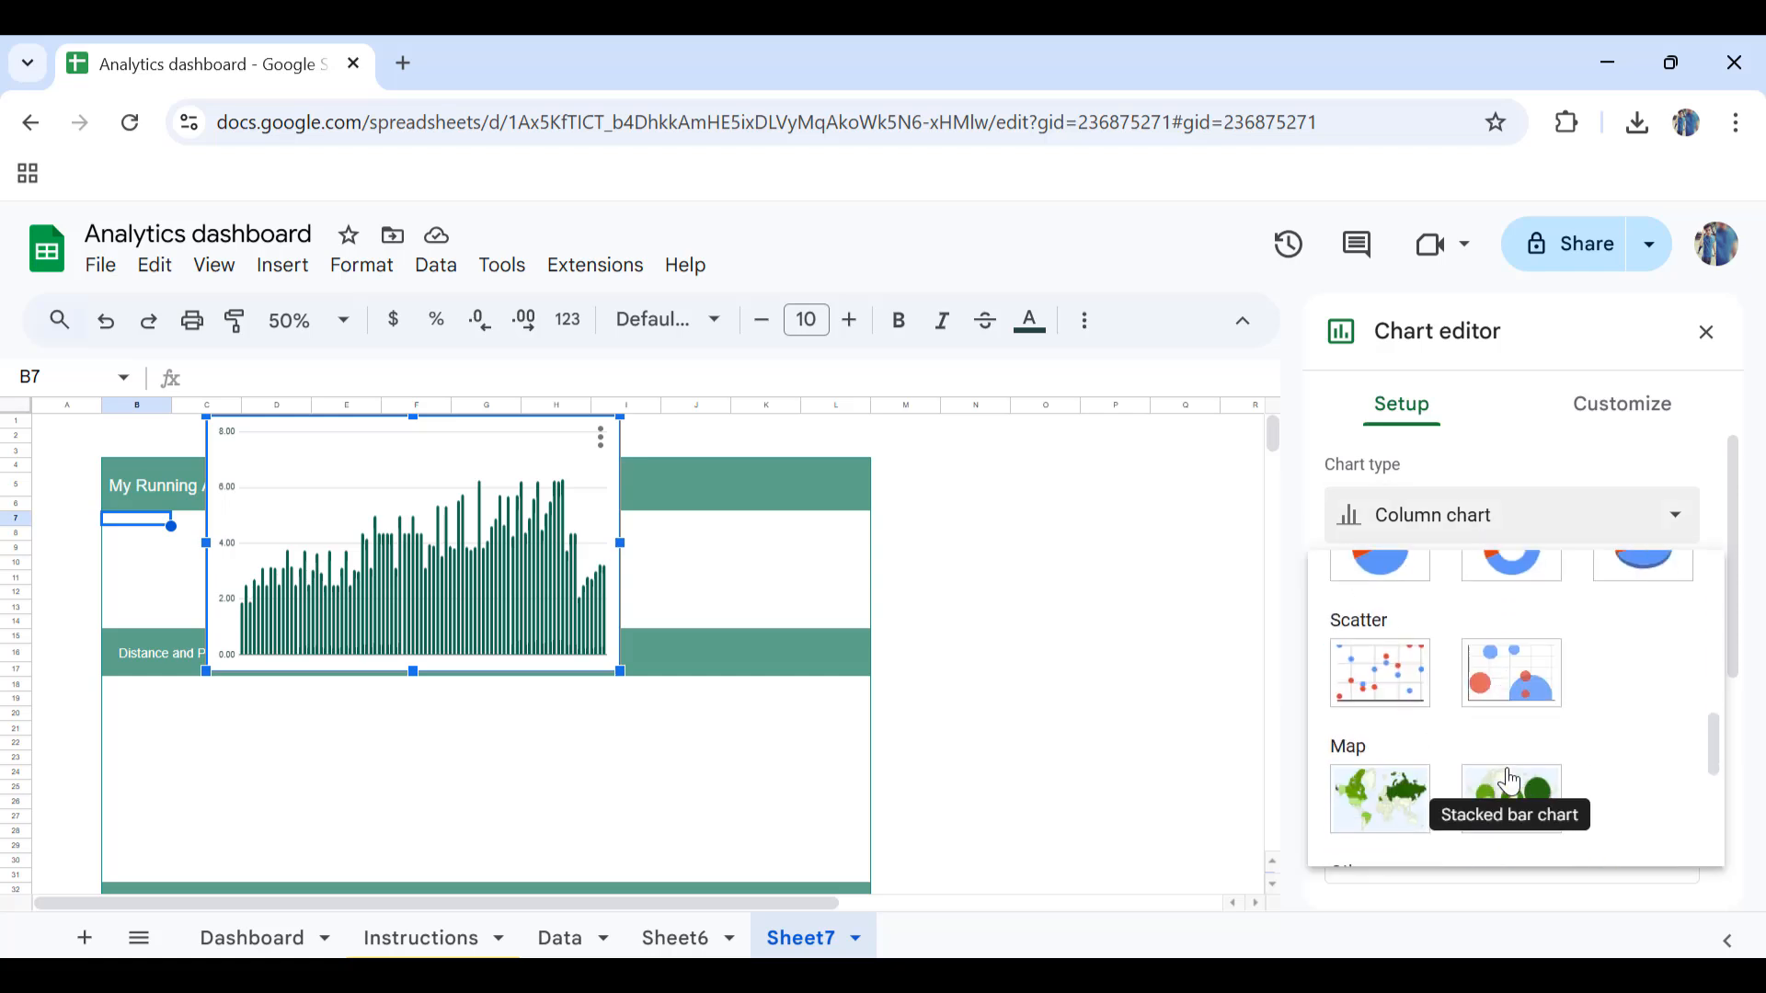
scroll(1509, 781, "down", 5)
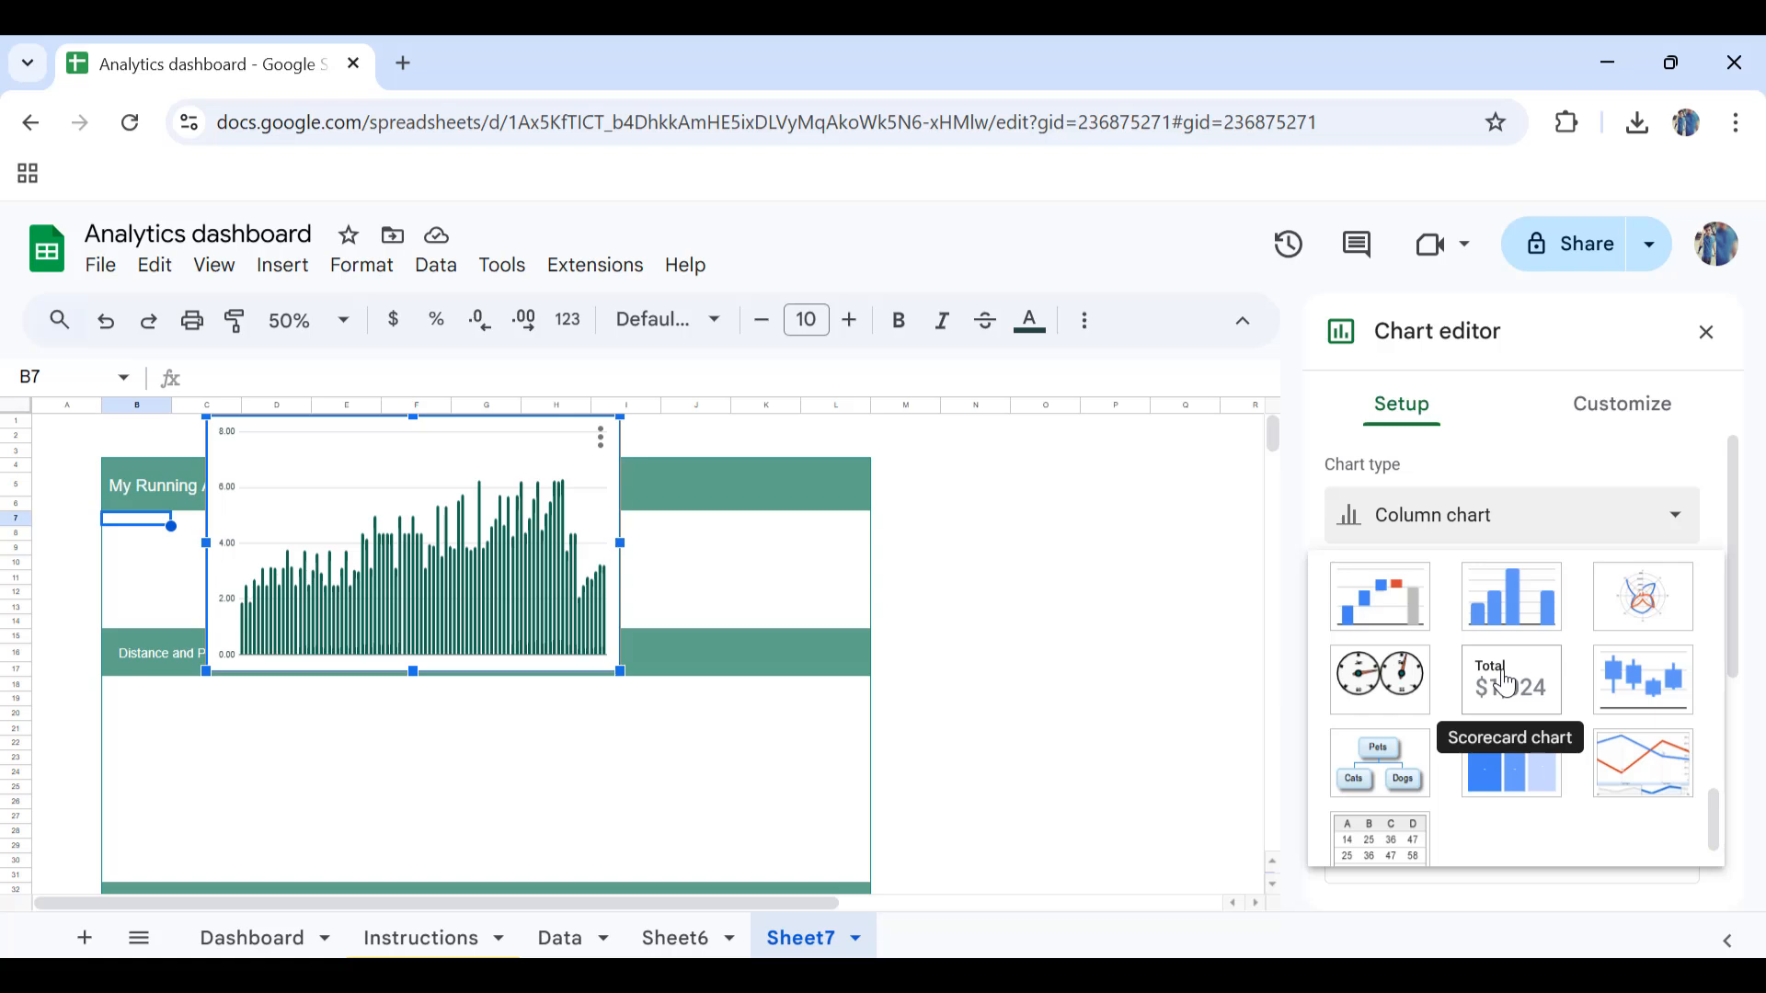
left_click(1505, 683)
scroll(1459, 741, "down", 3)
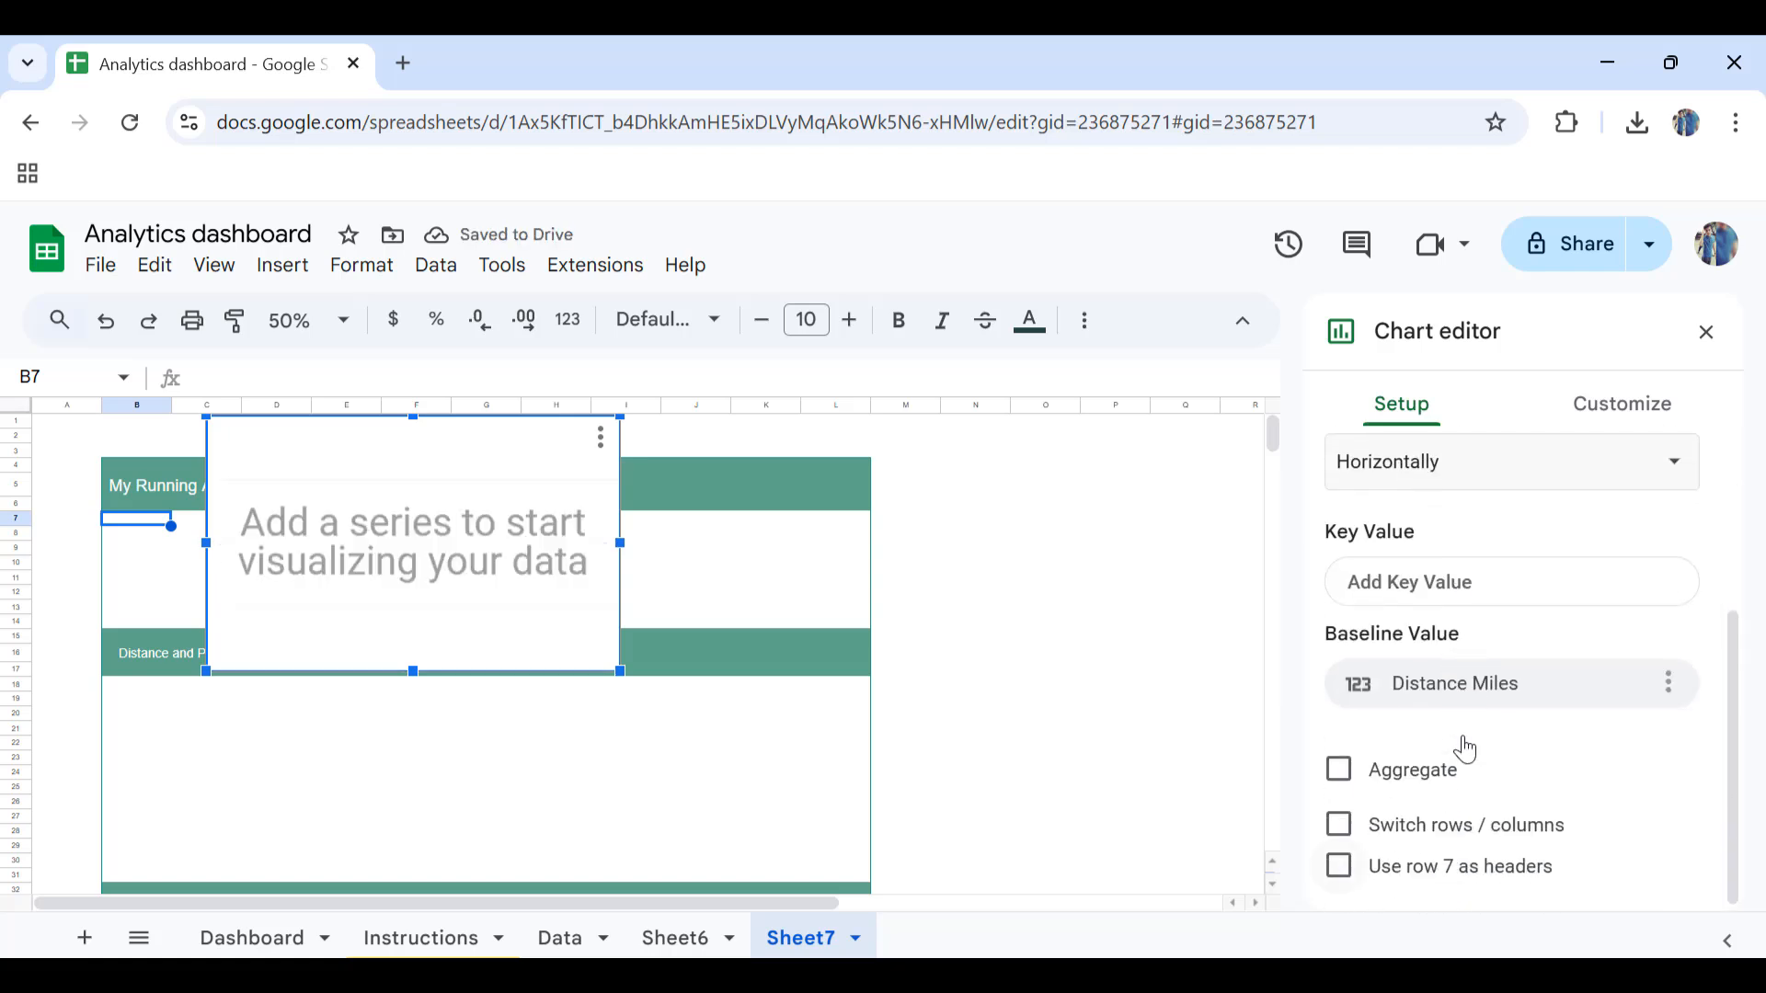
left_click(1380, 782)
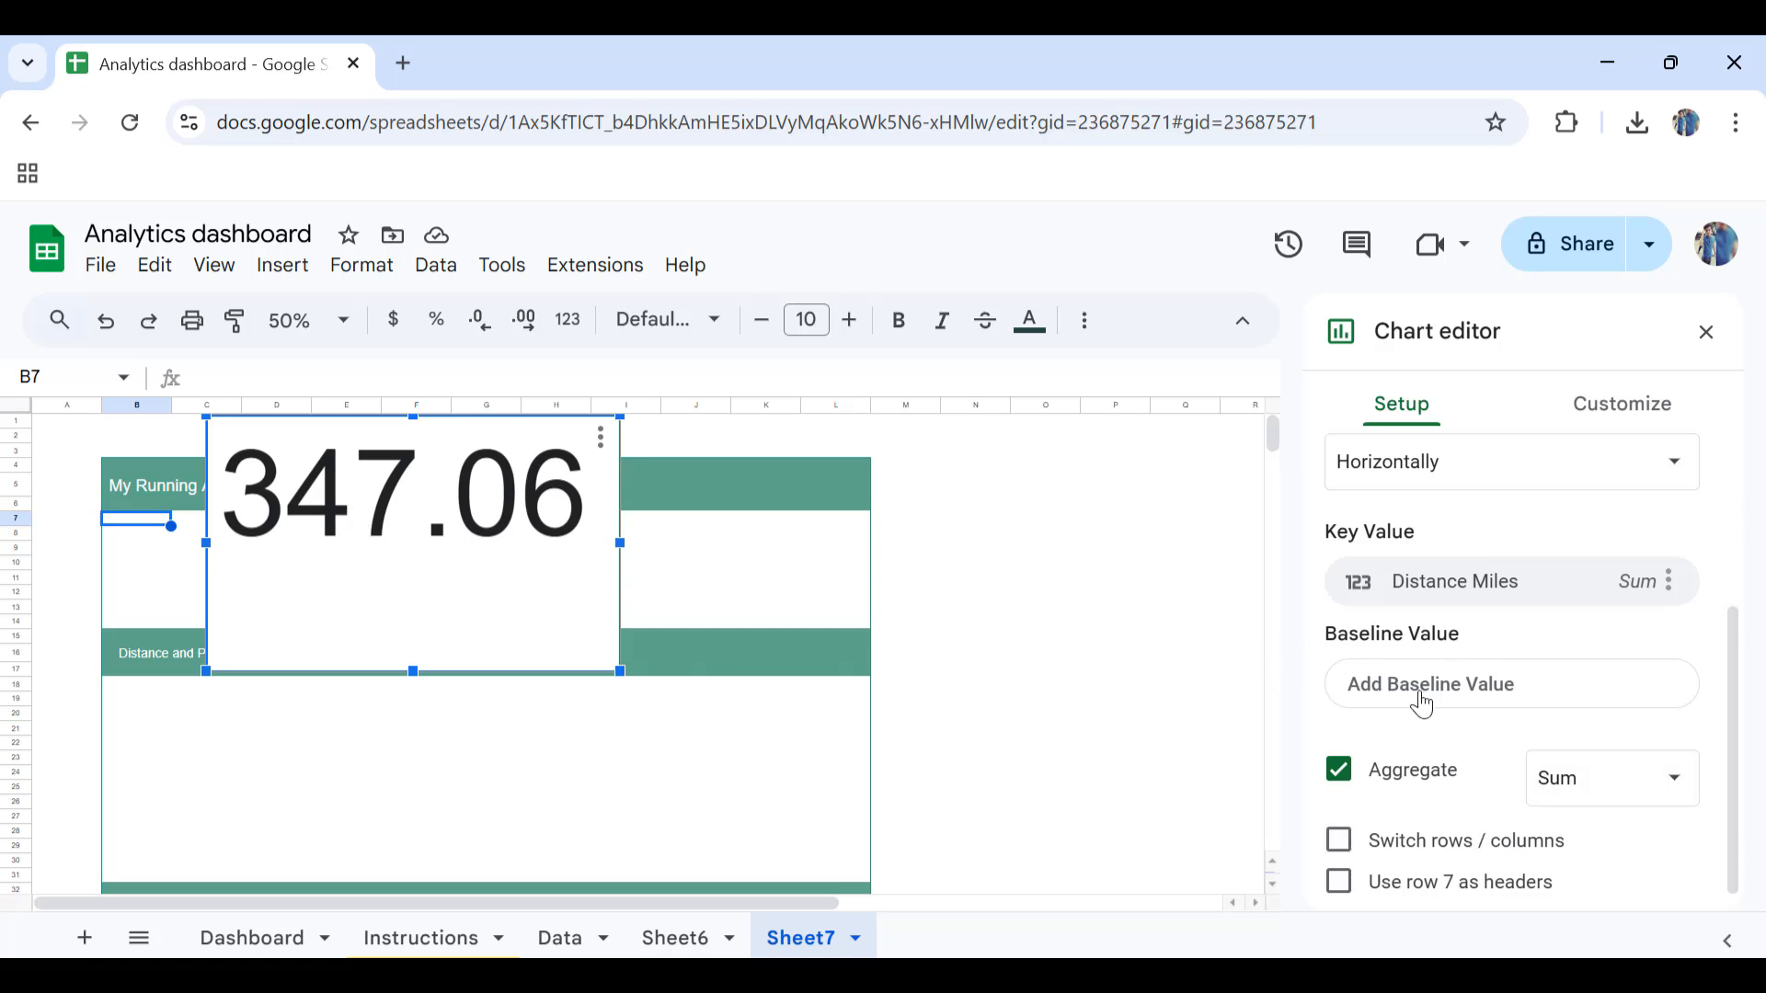
Step: Format the scorecard's key value with the dark green Forest theme color and a font size of 80
scroll(1422, 703, "up", 3)
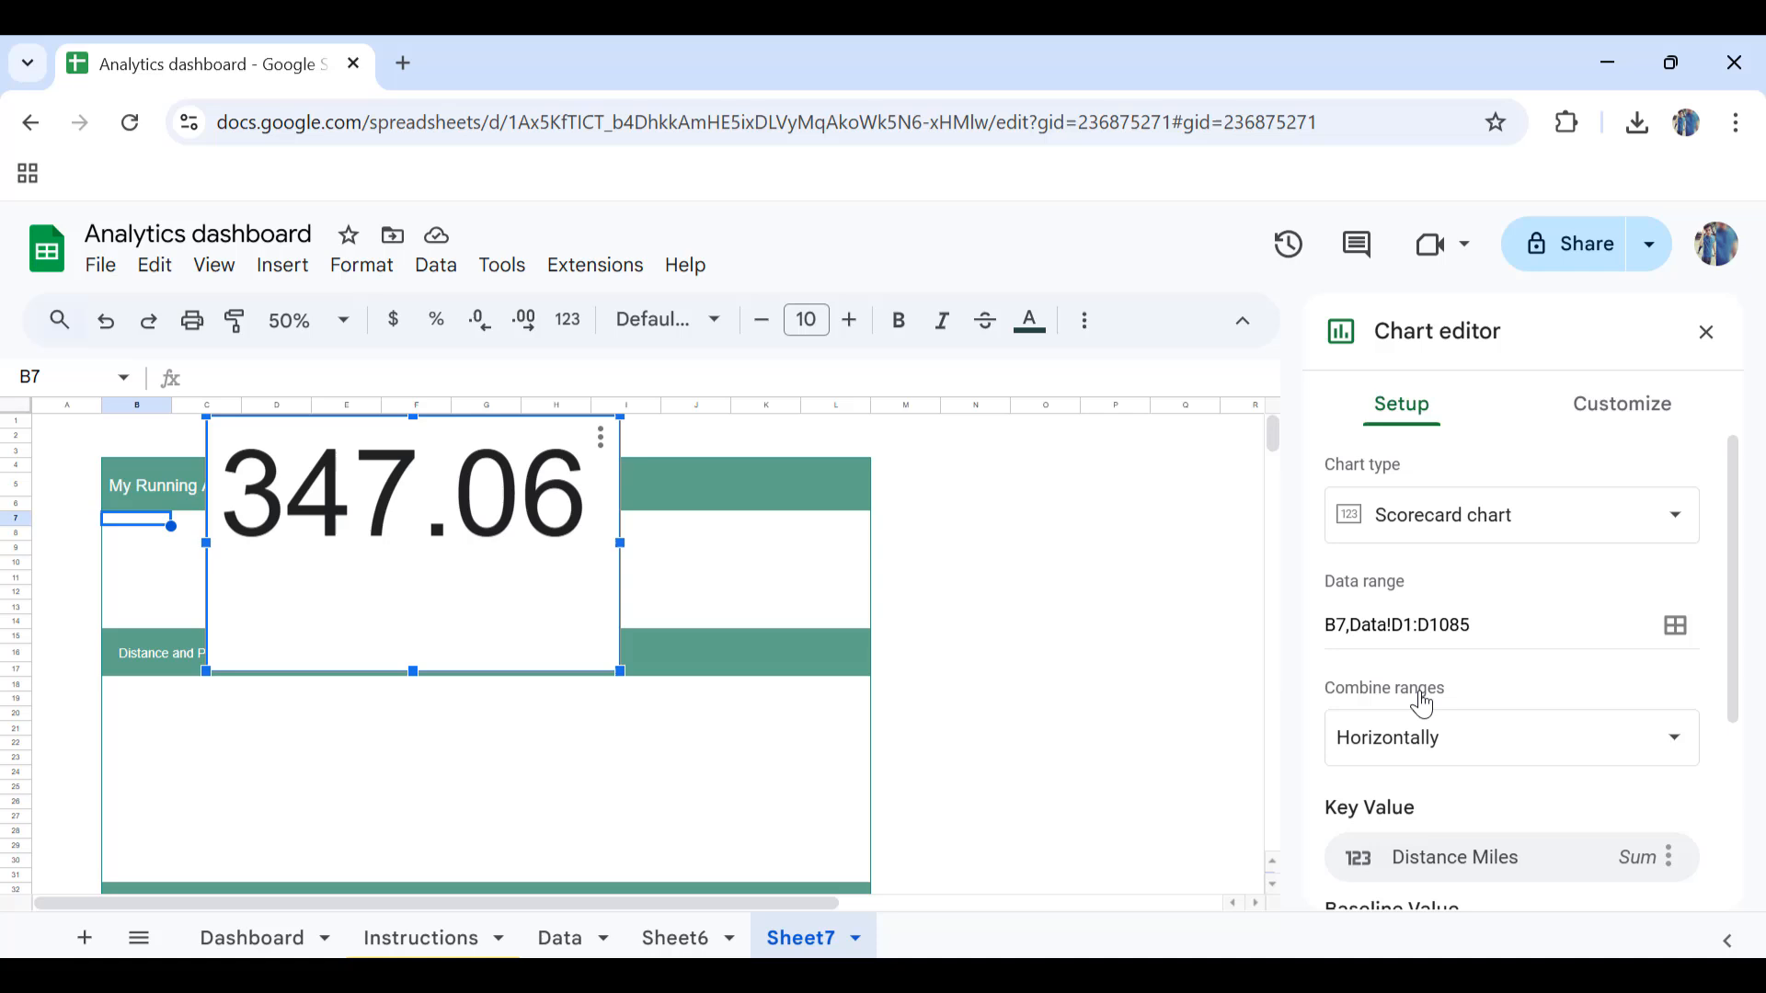
left_click(1615, 414)
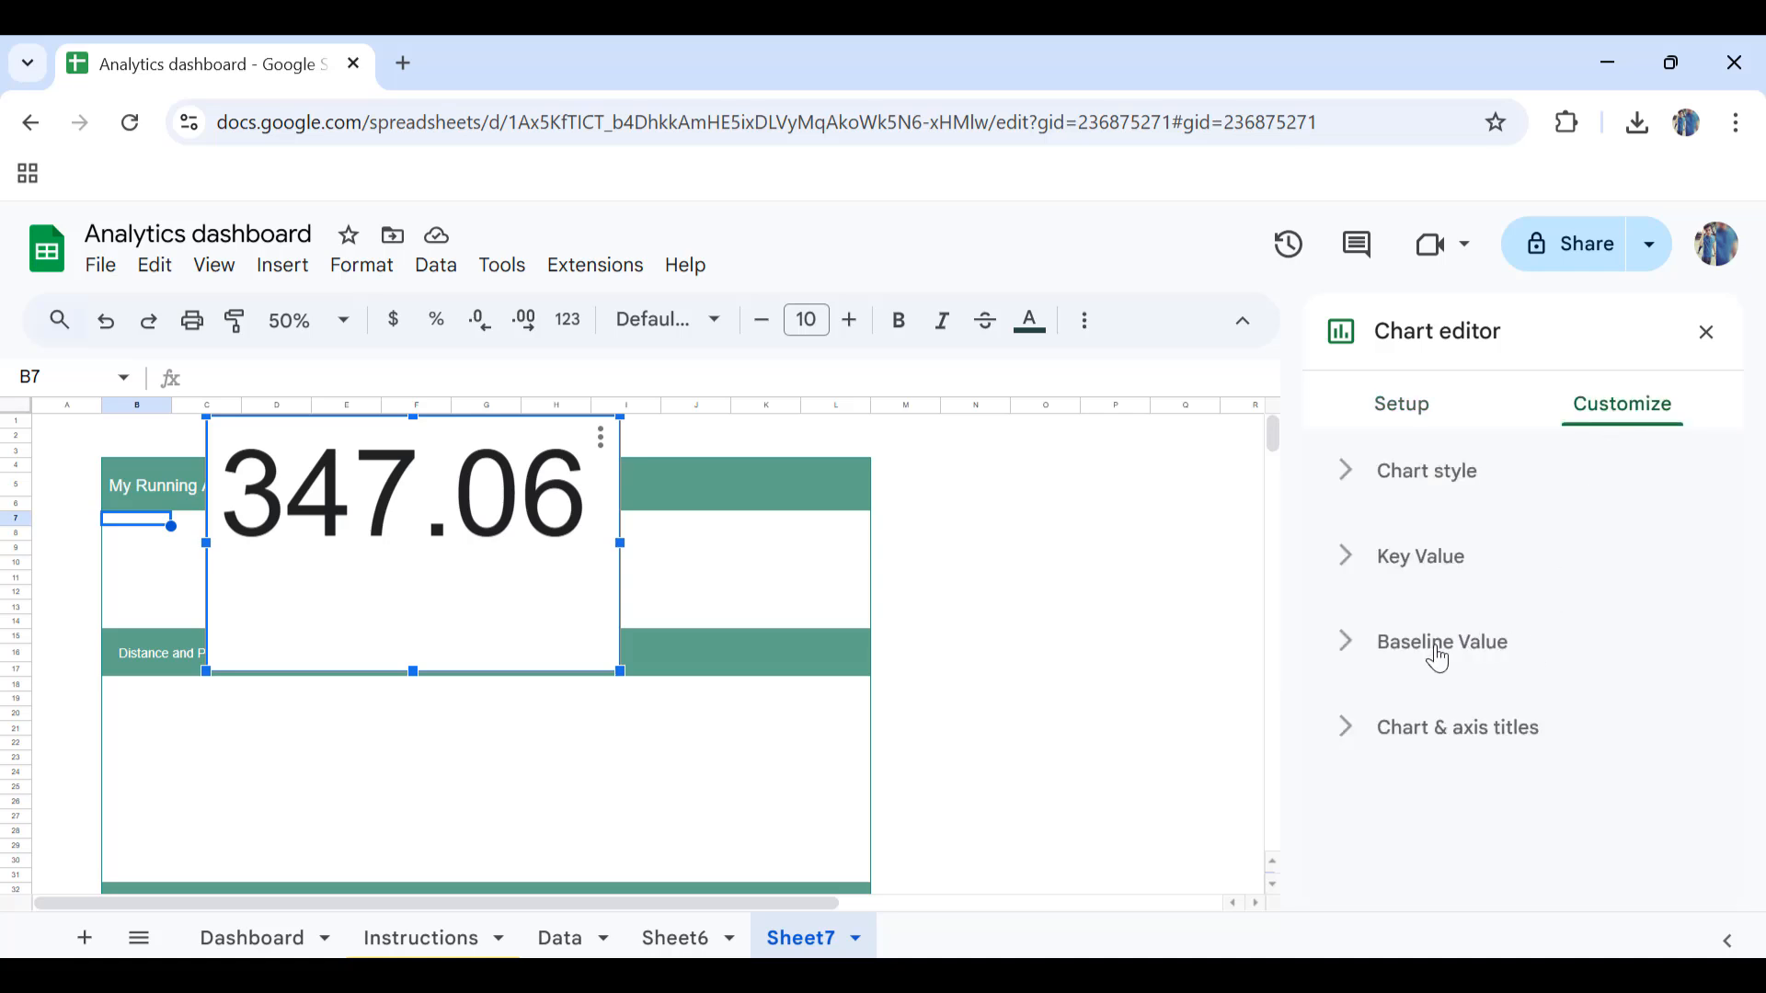
left_click(1385, 566)
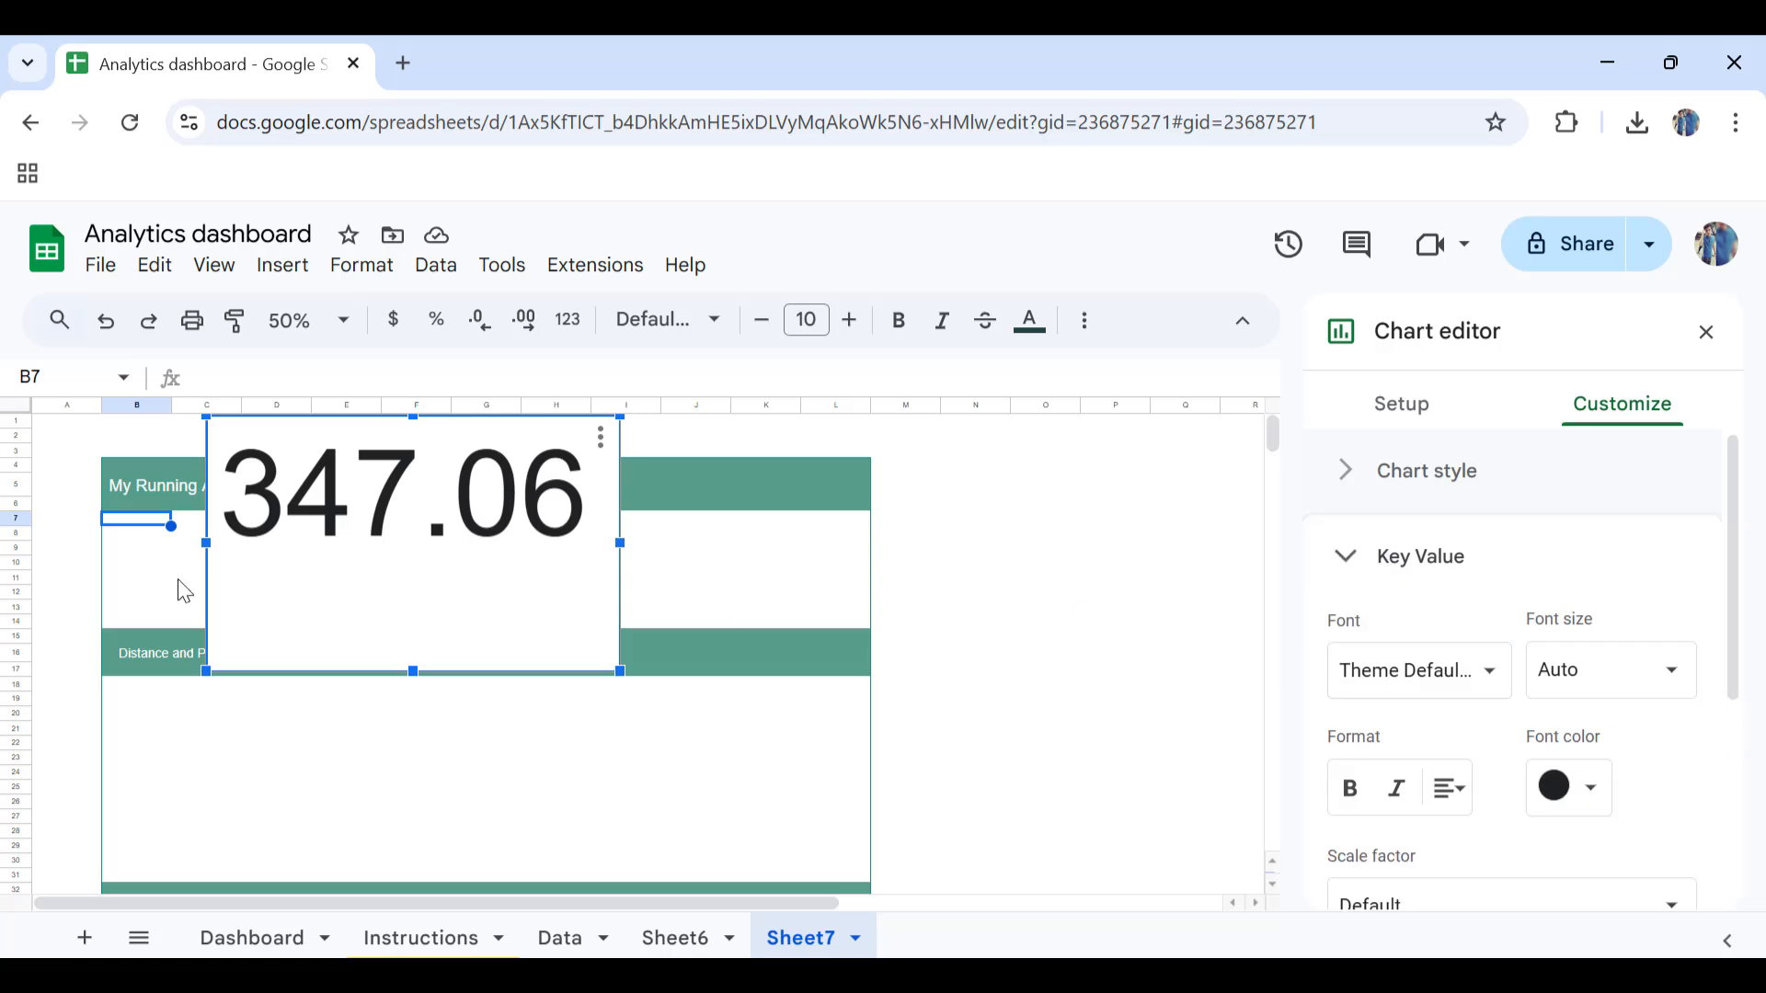
left_click(1590, 787)
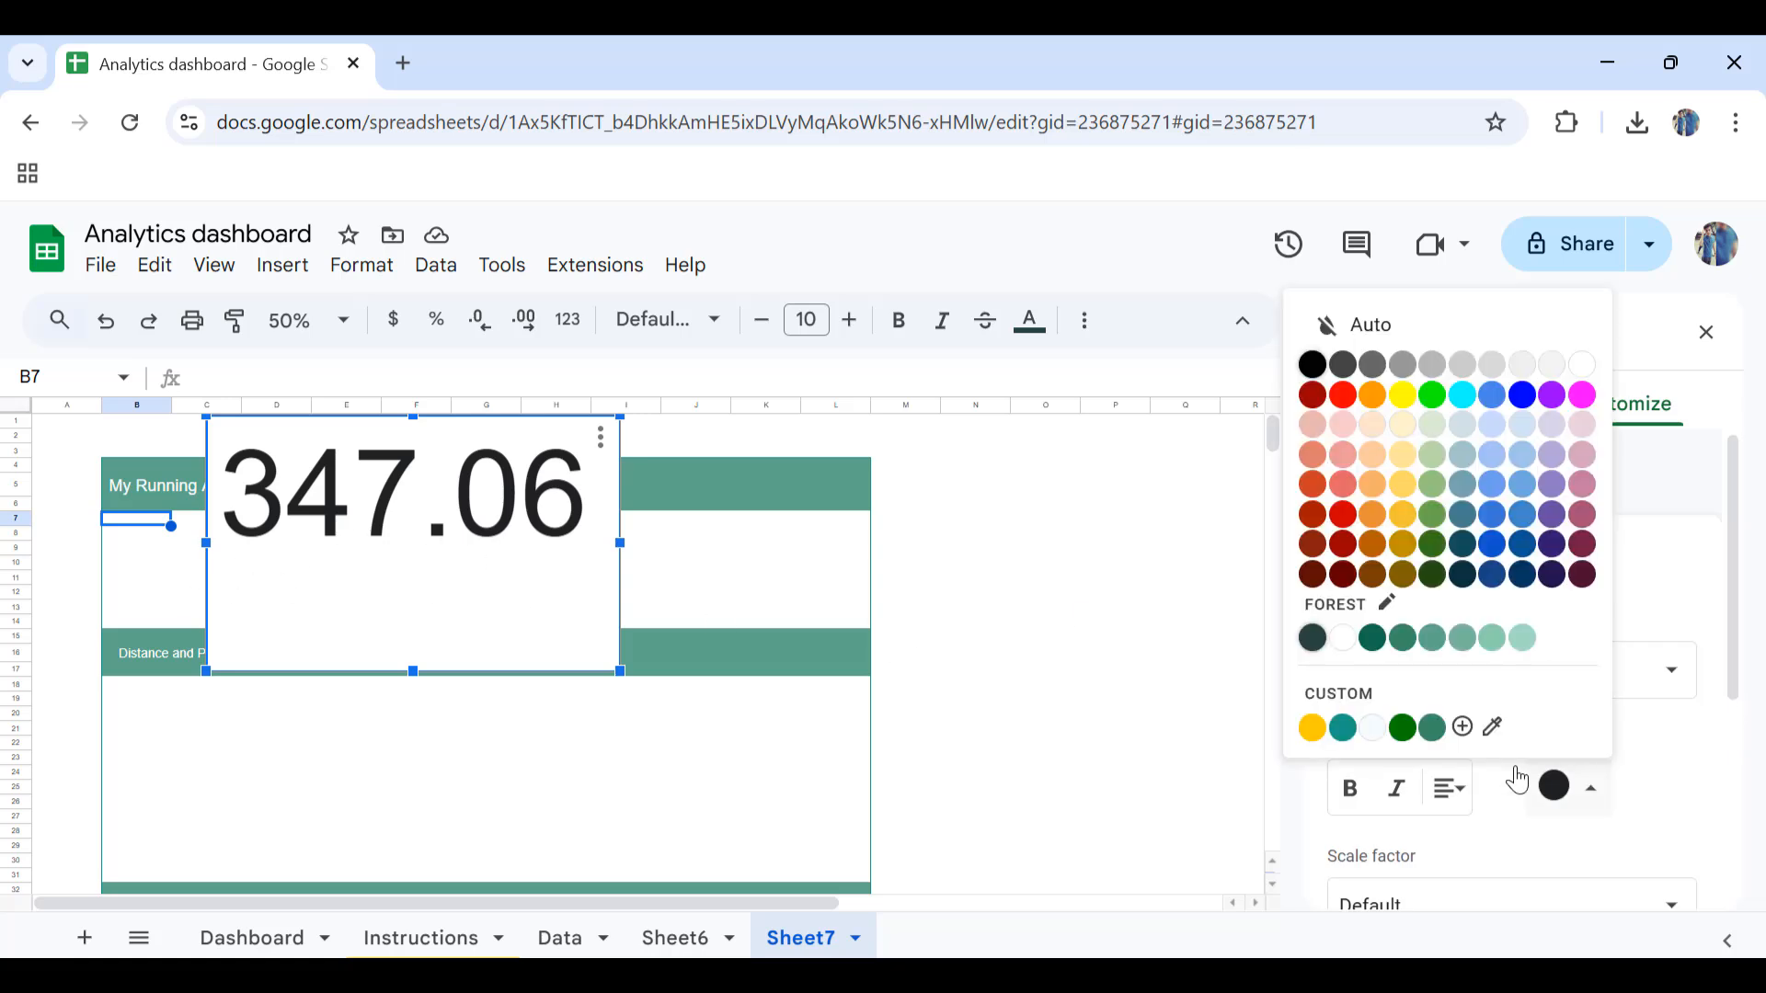
left_click(1372, 638)
left_click(1632, 694)
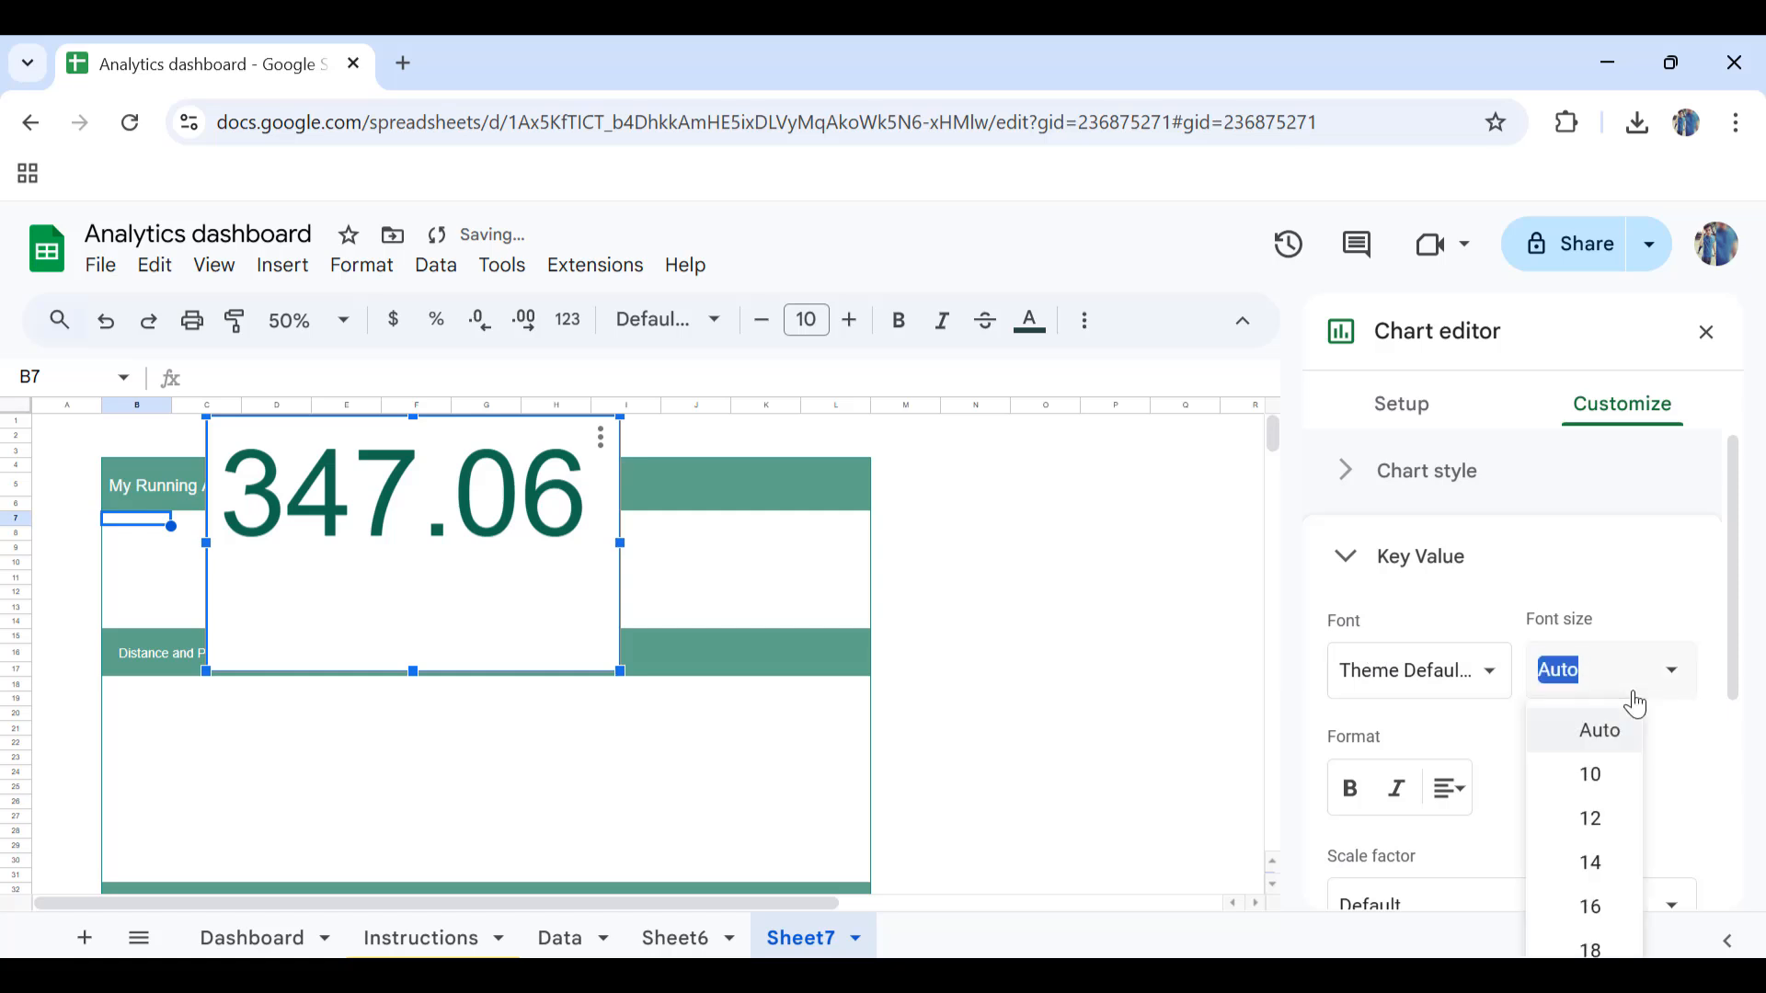
type("80")
key("Return")
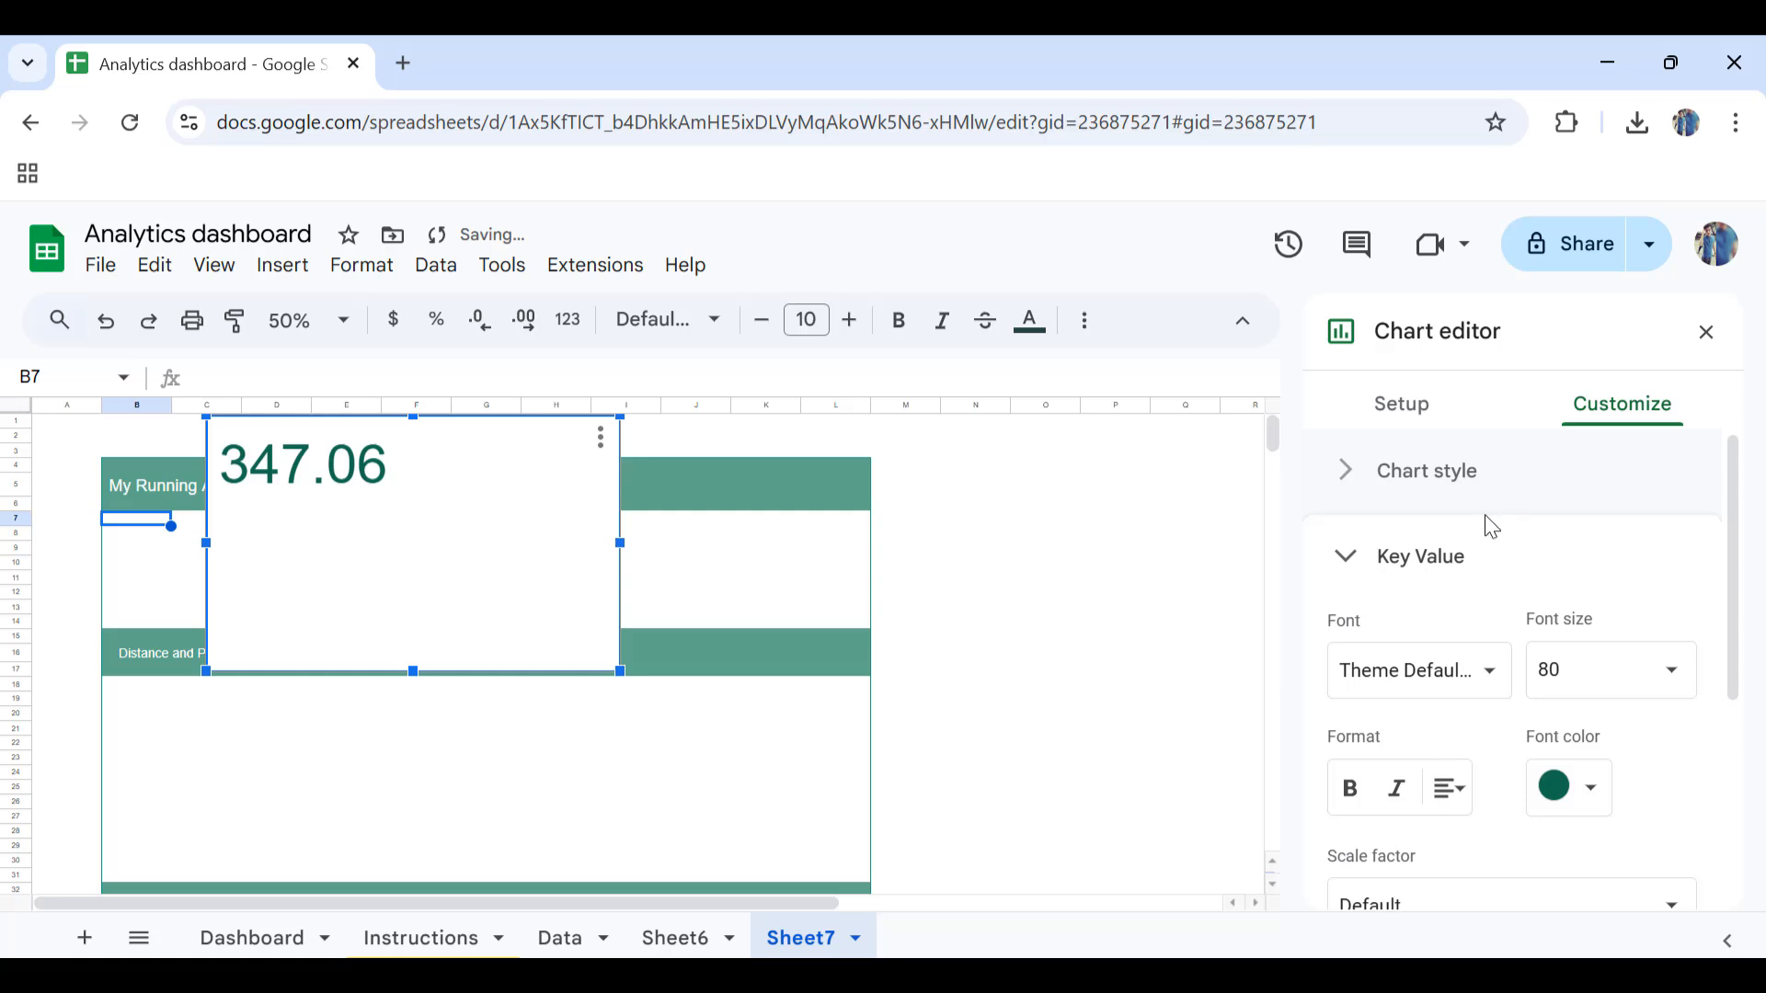
Step: Set the scorecard's chart title to "Total Miles"
scroll(1434, 505, "down", 1)
scroll(1435, 508, "down", 3)
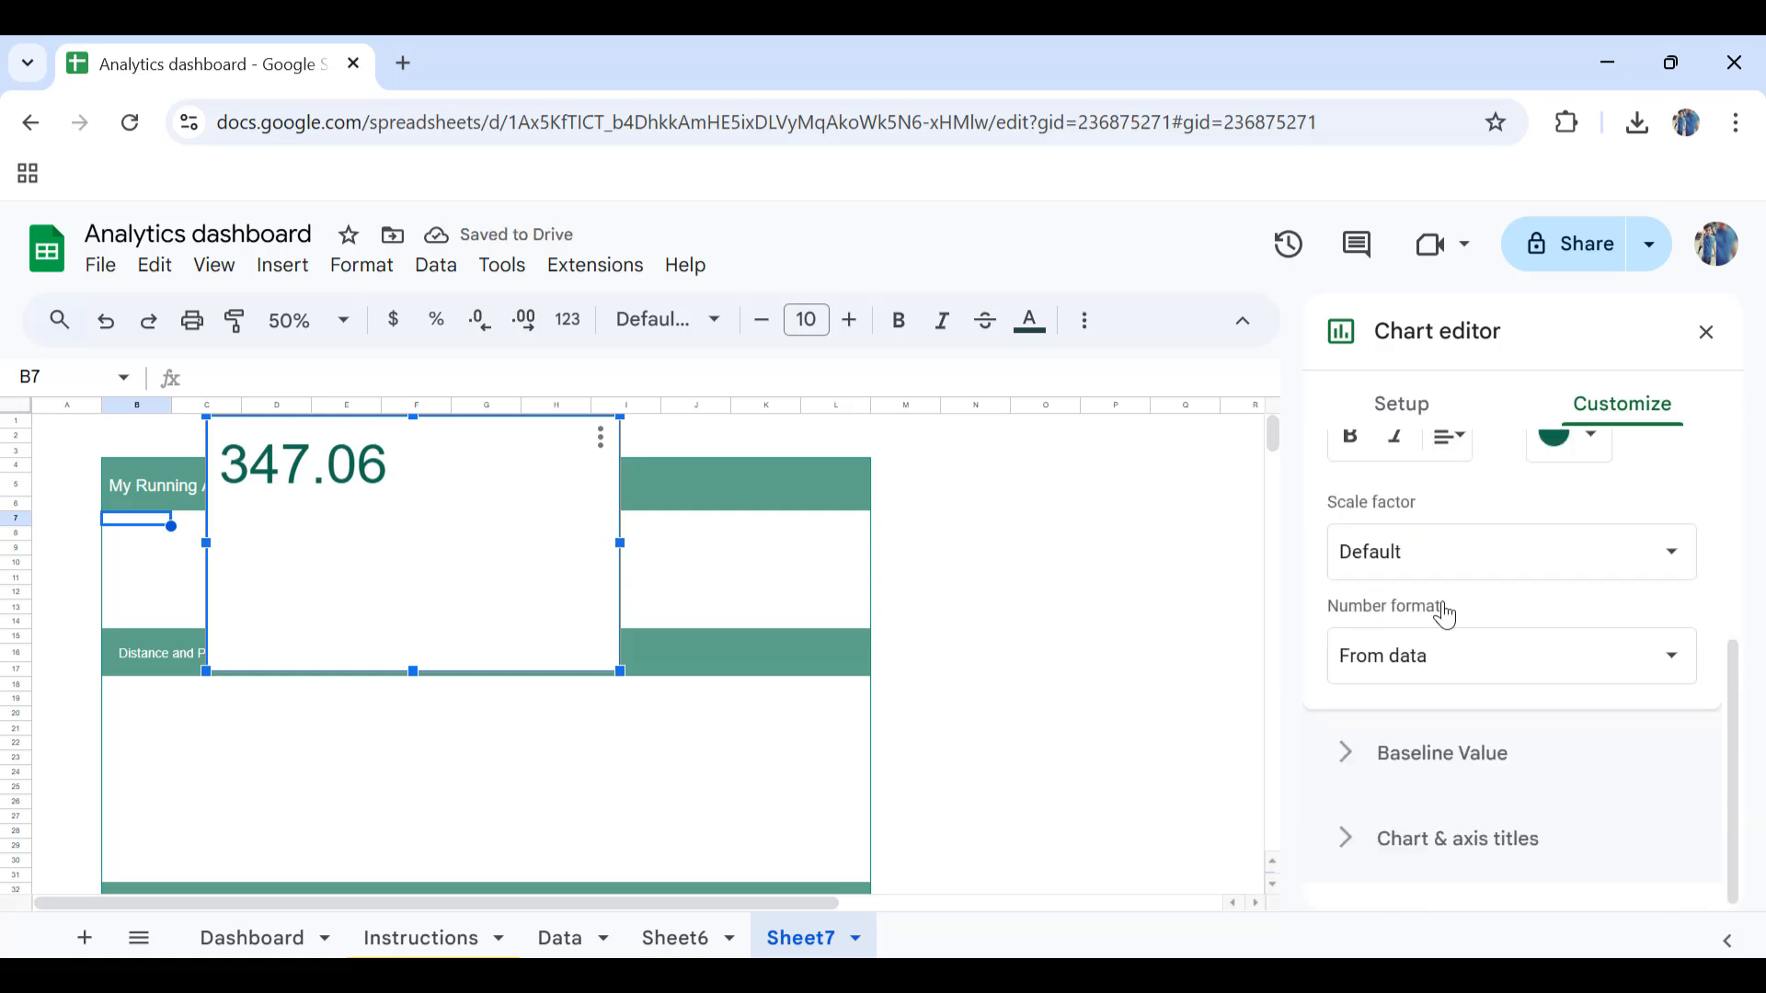
left_click(1447, 857)
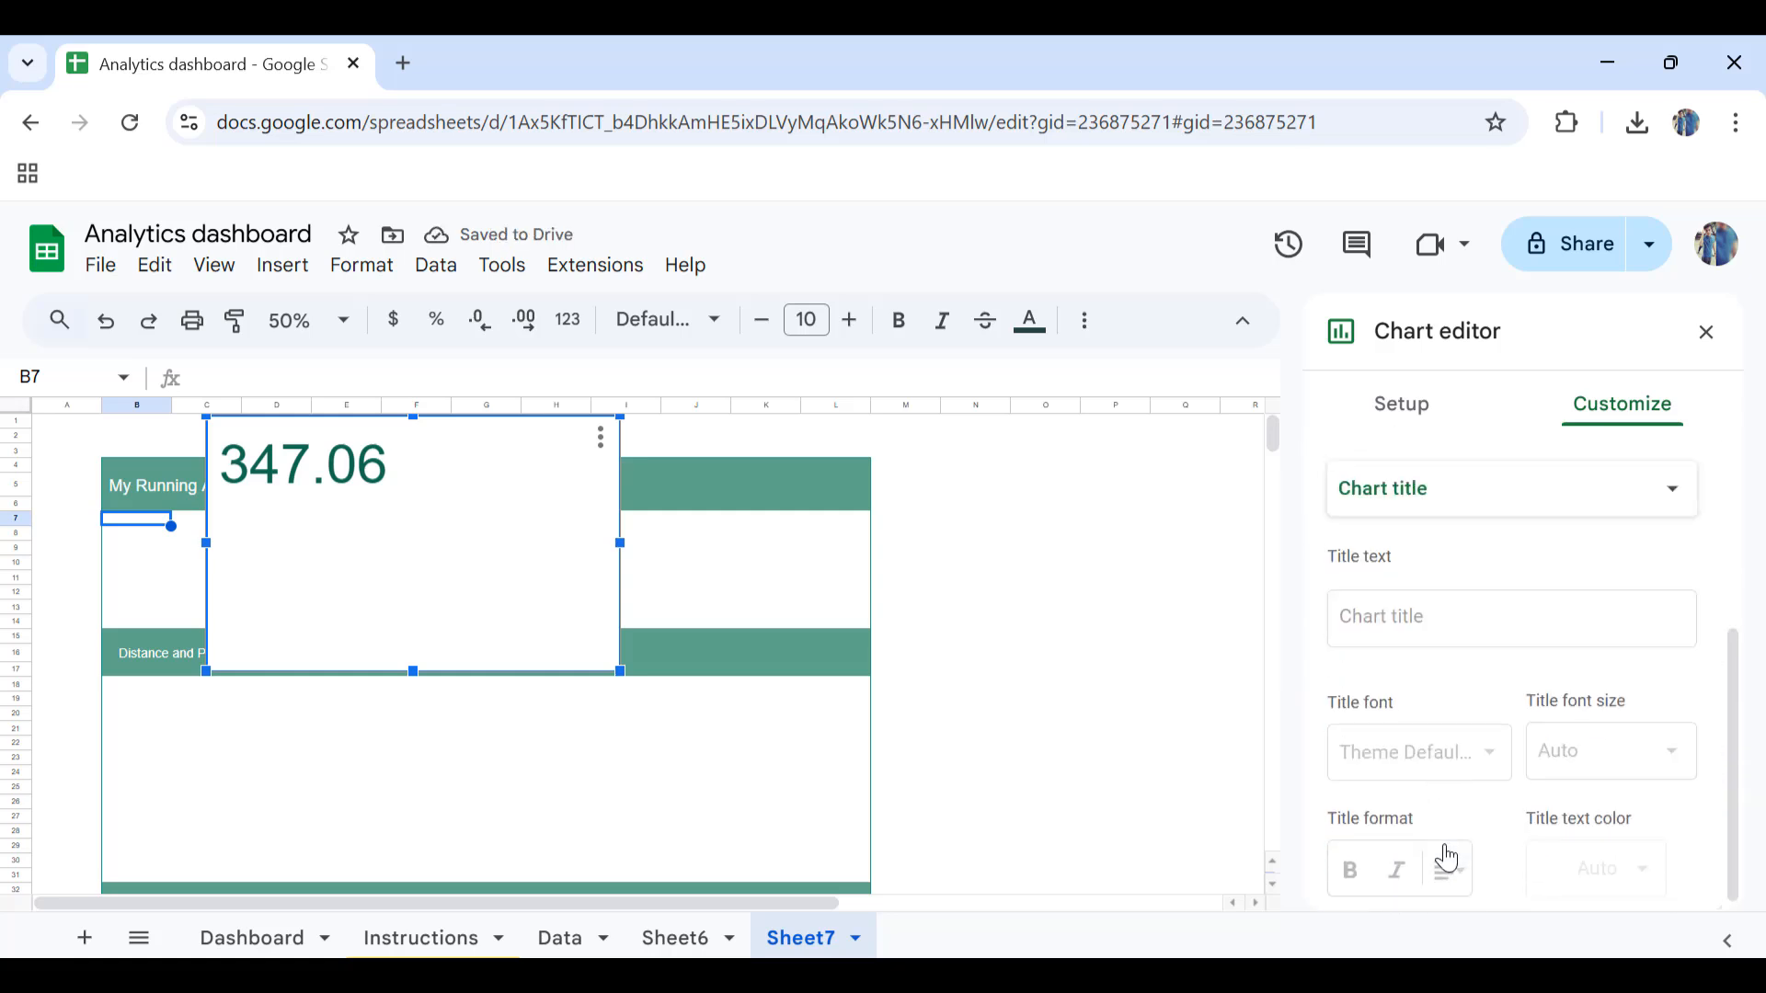
left_click(1430, 609)
type("Ti")
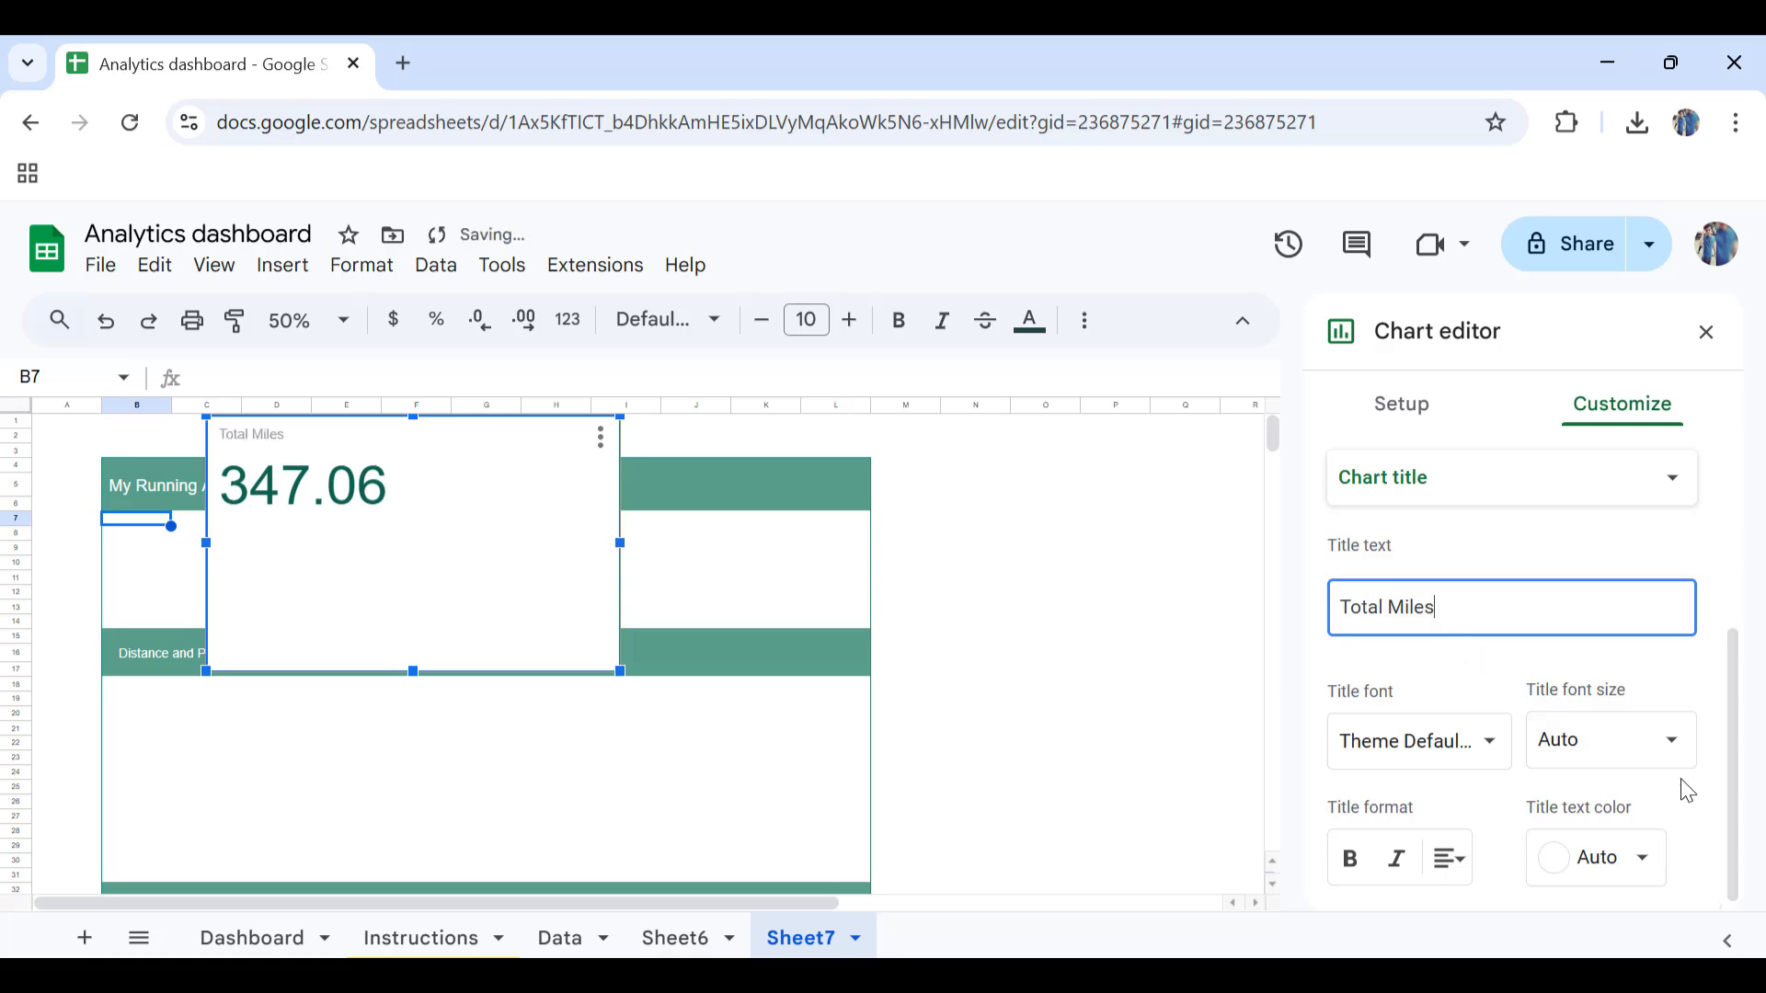
Step: Set the Total Miles scorecard's title font size to 18
left_click(1672, 747)
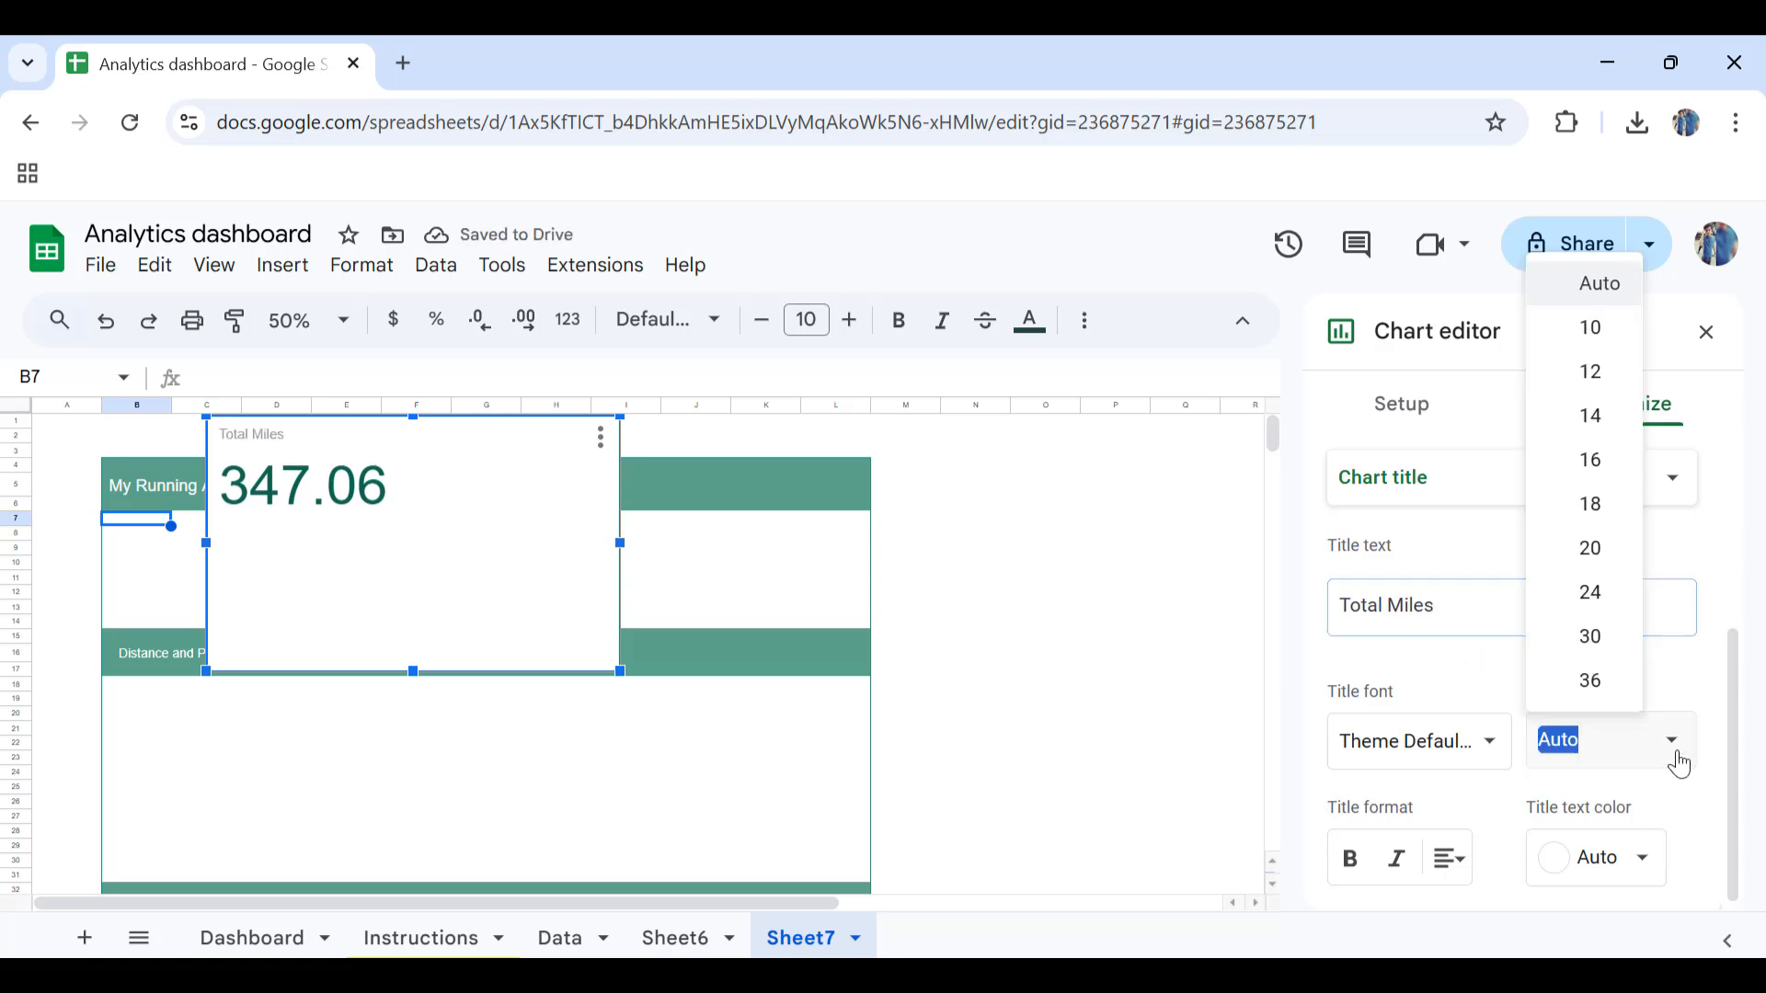
left_click(1605, 524)
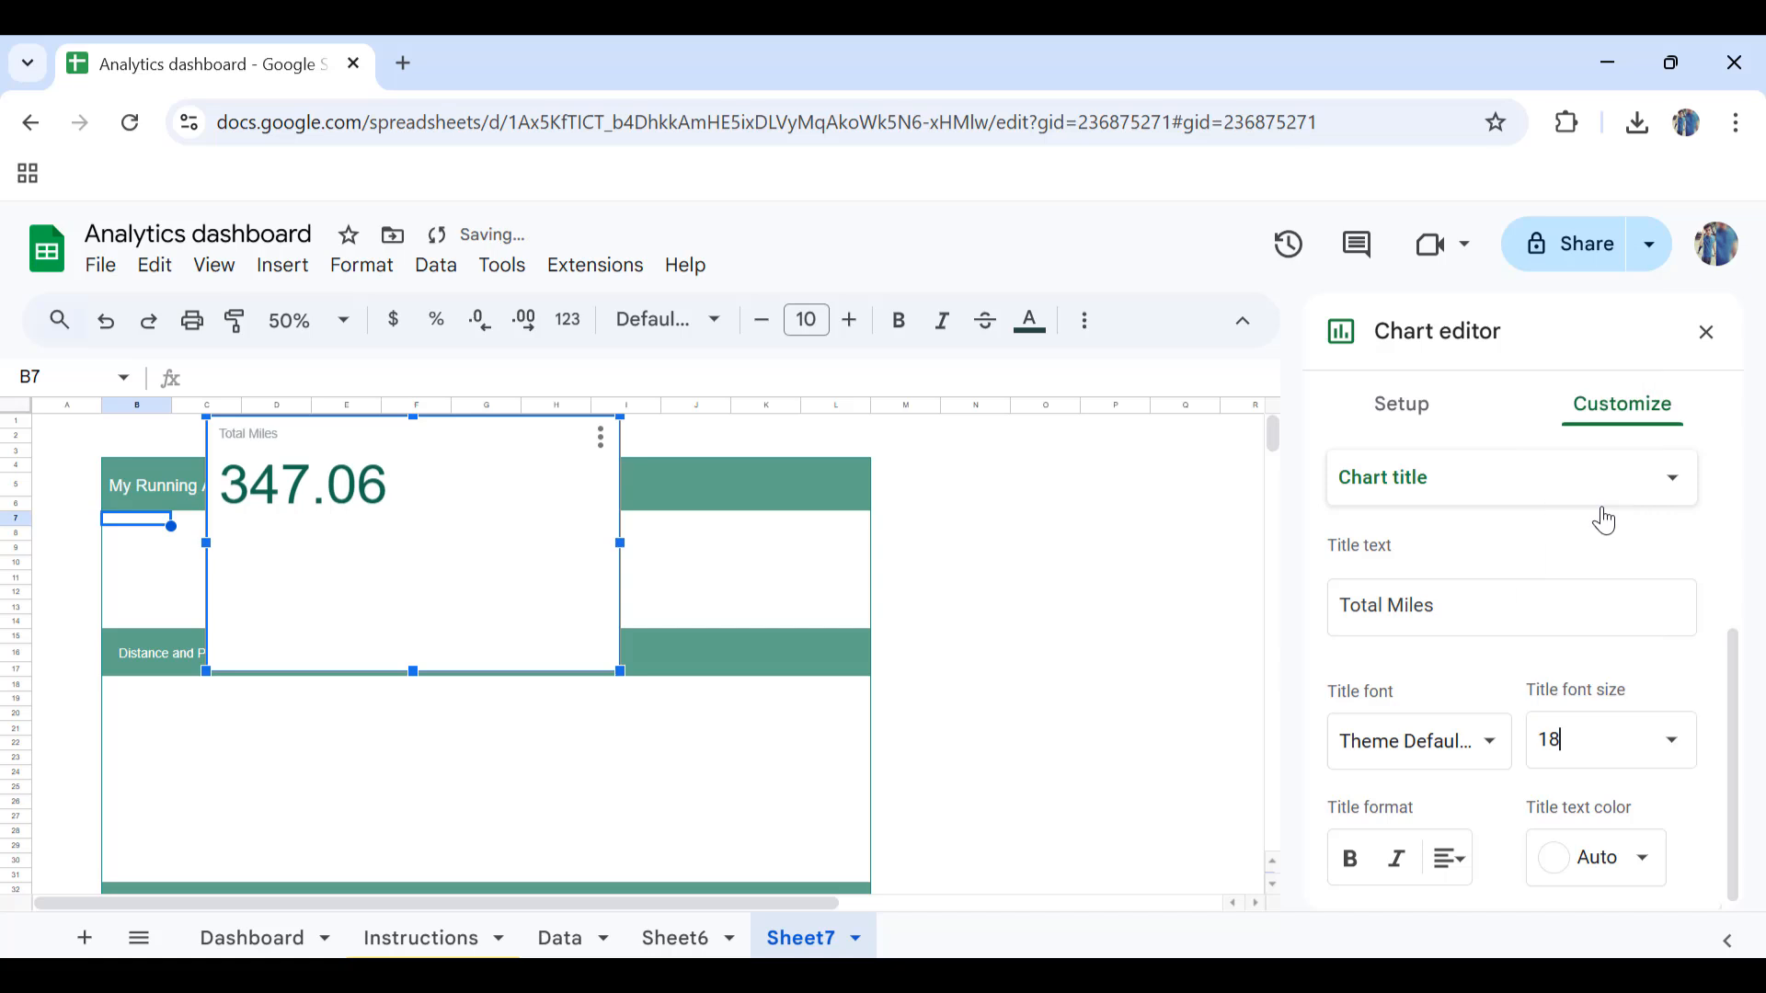
left_click(1645, 857)
left_click(1370, 715)
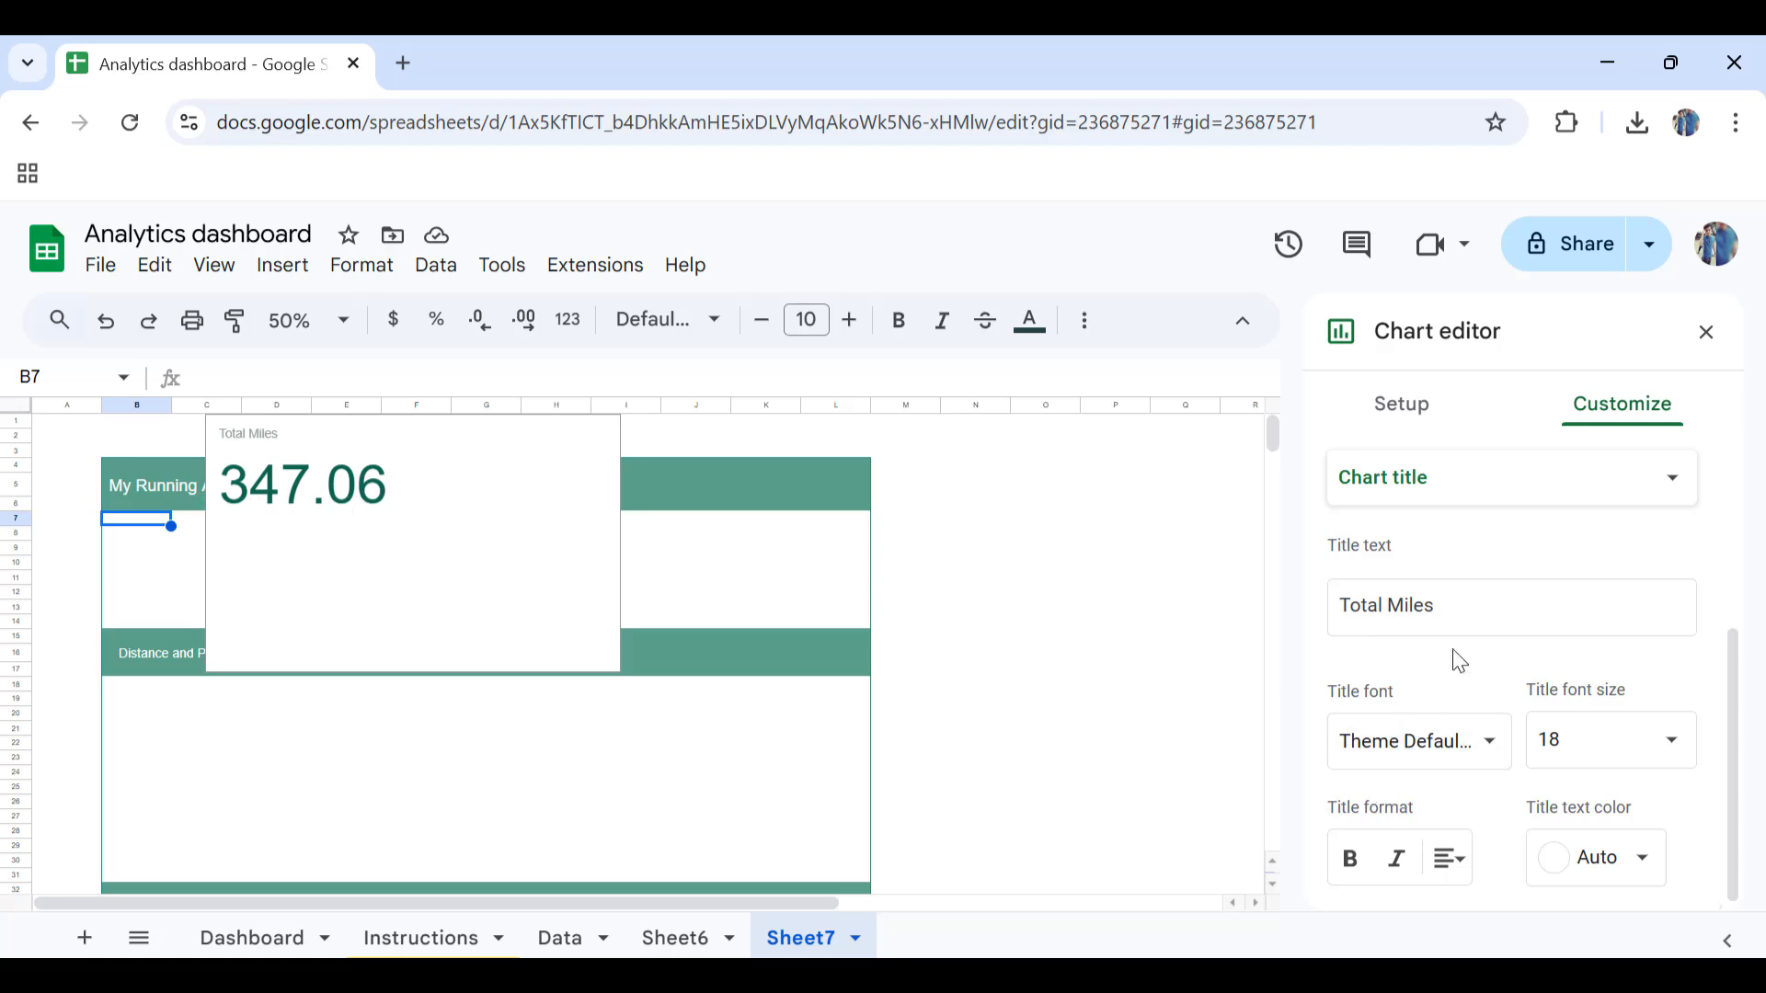
Step: Center the key value of the Total Miles scorecard horizontally
scroll(1459, 660, "up", 3)
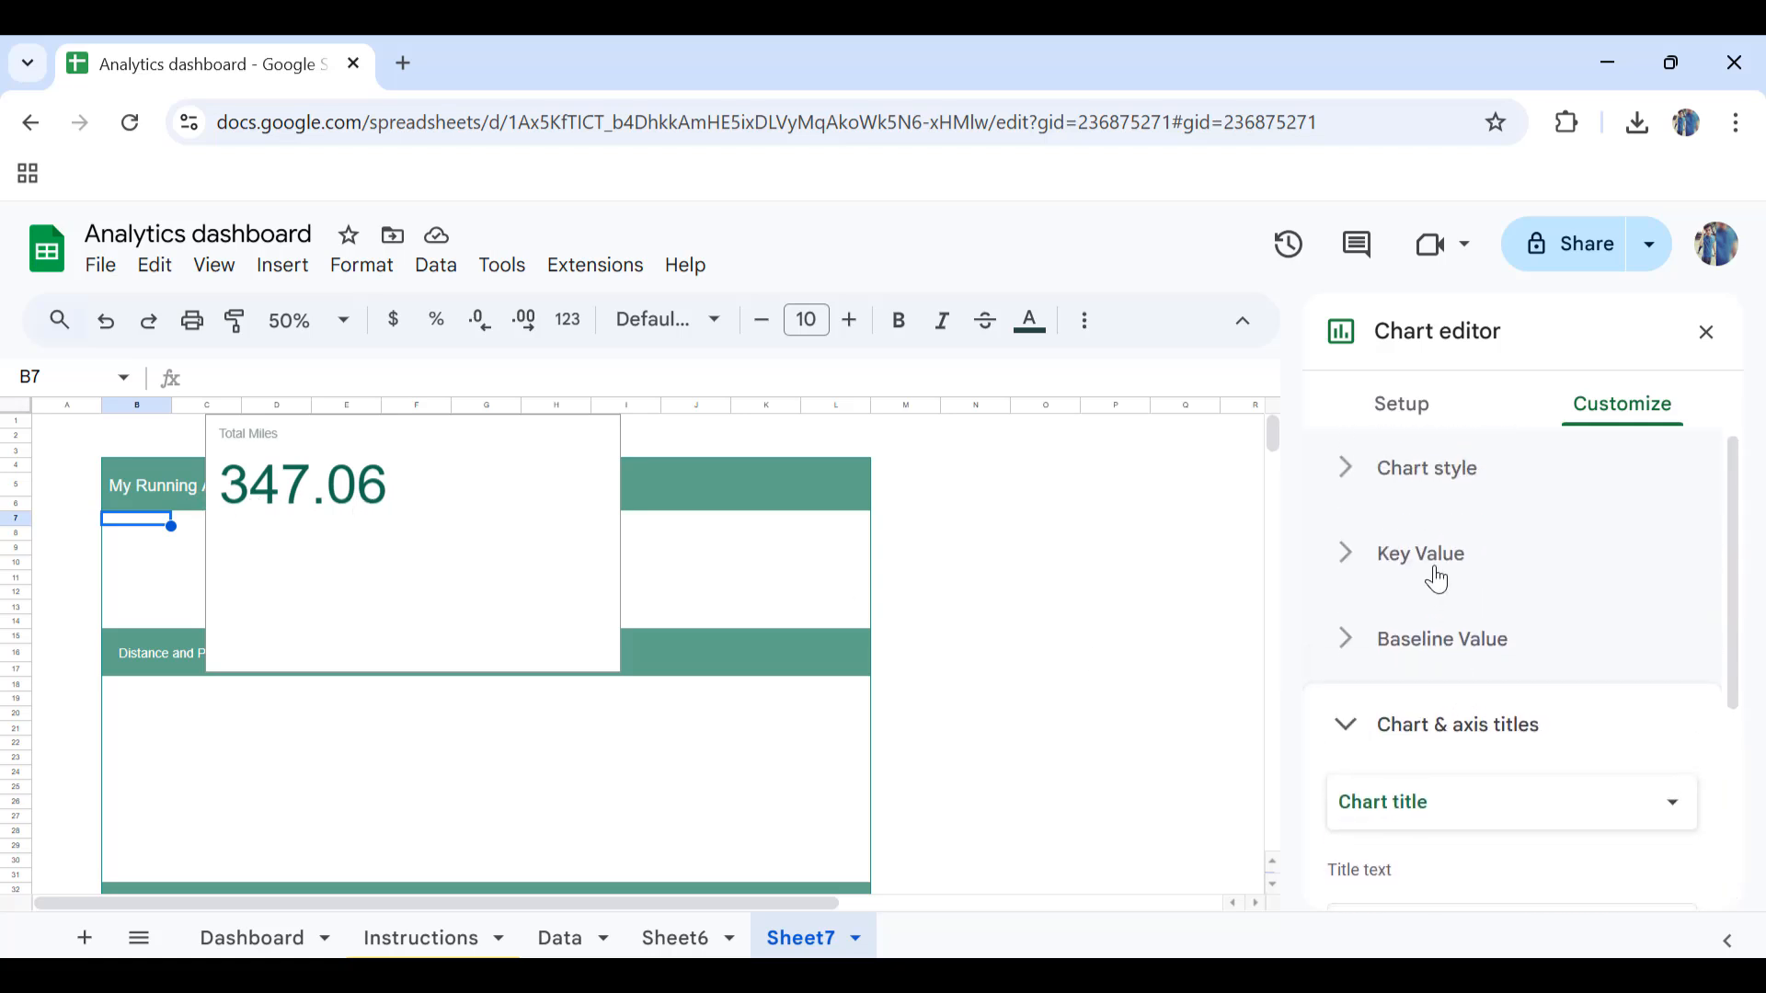
left_click(1431, 566)
left_click(1457, 789)
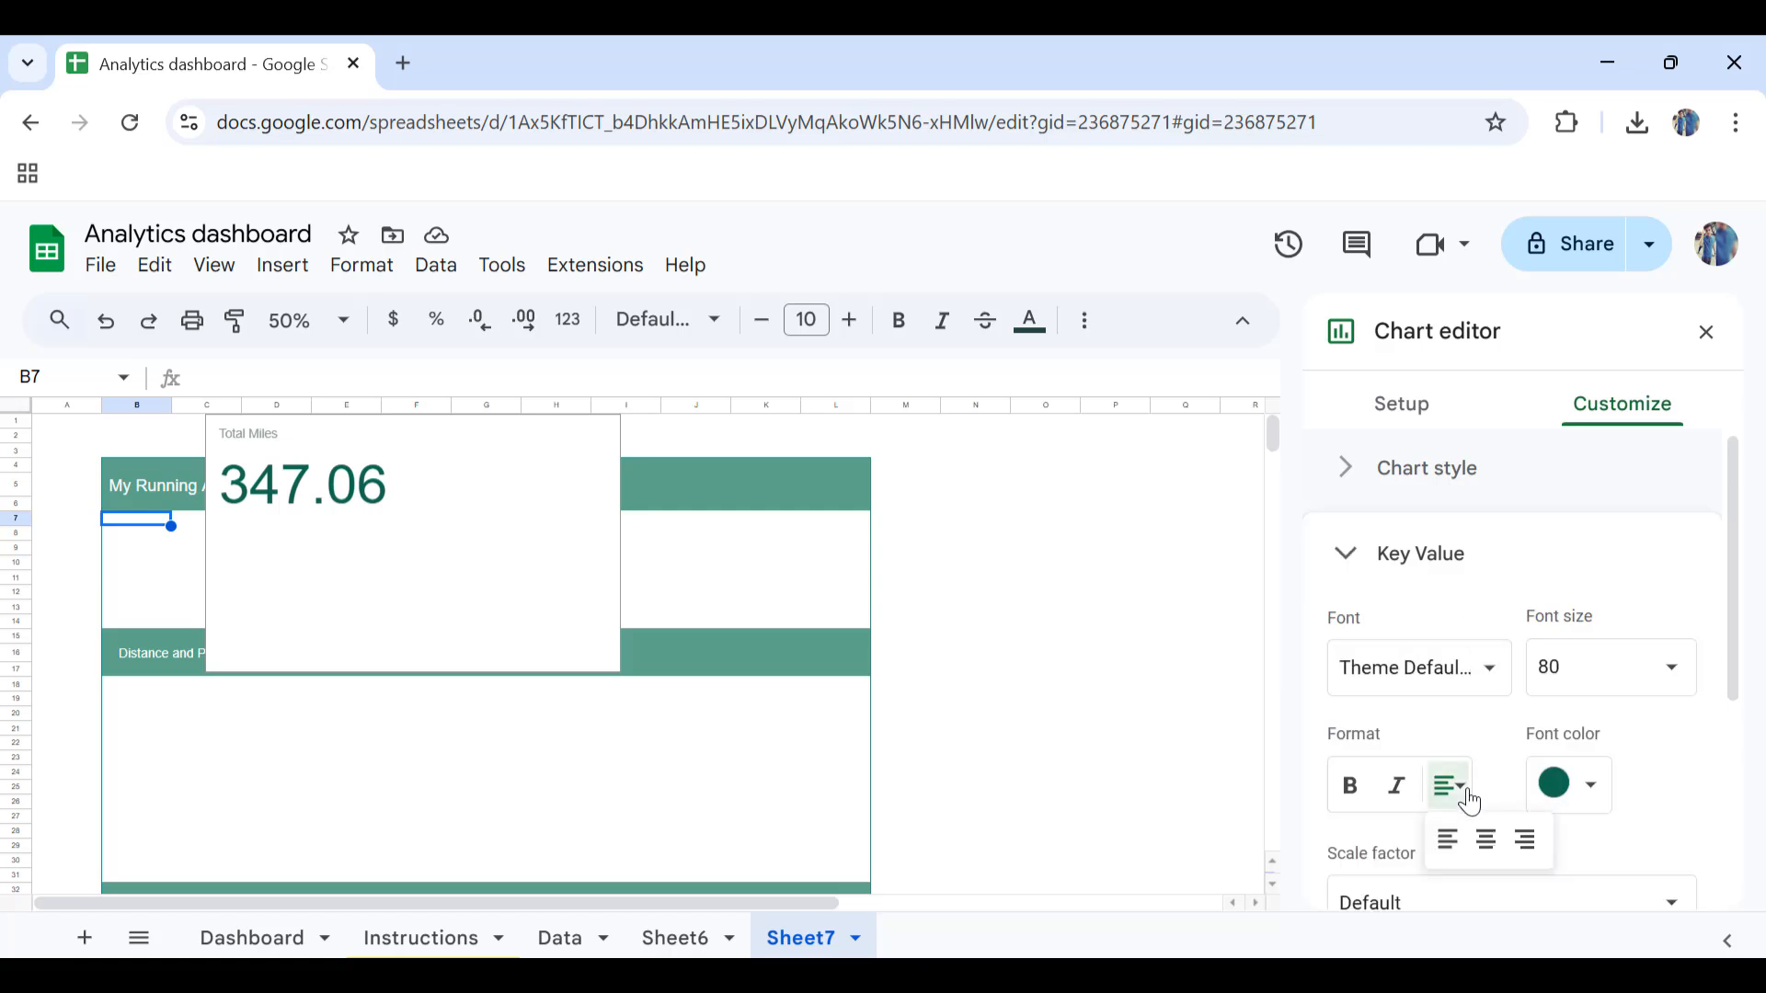
left_click(1487, 840)
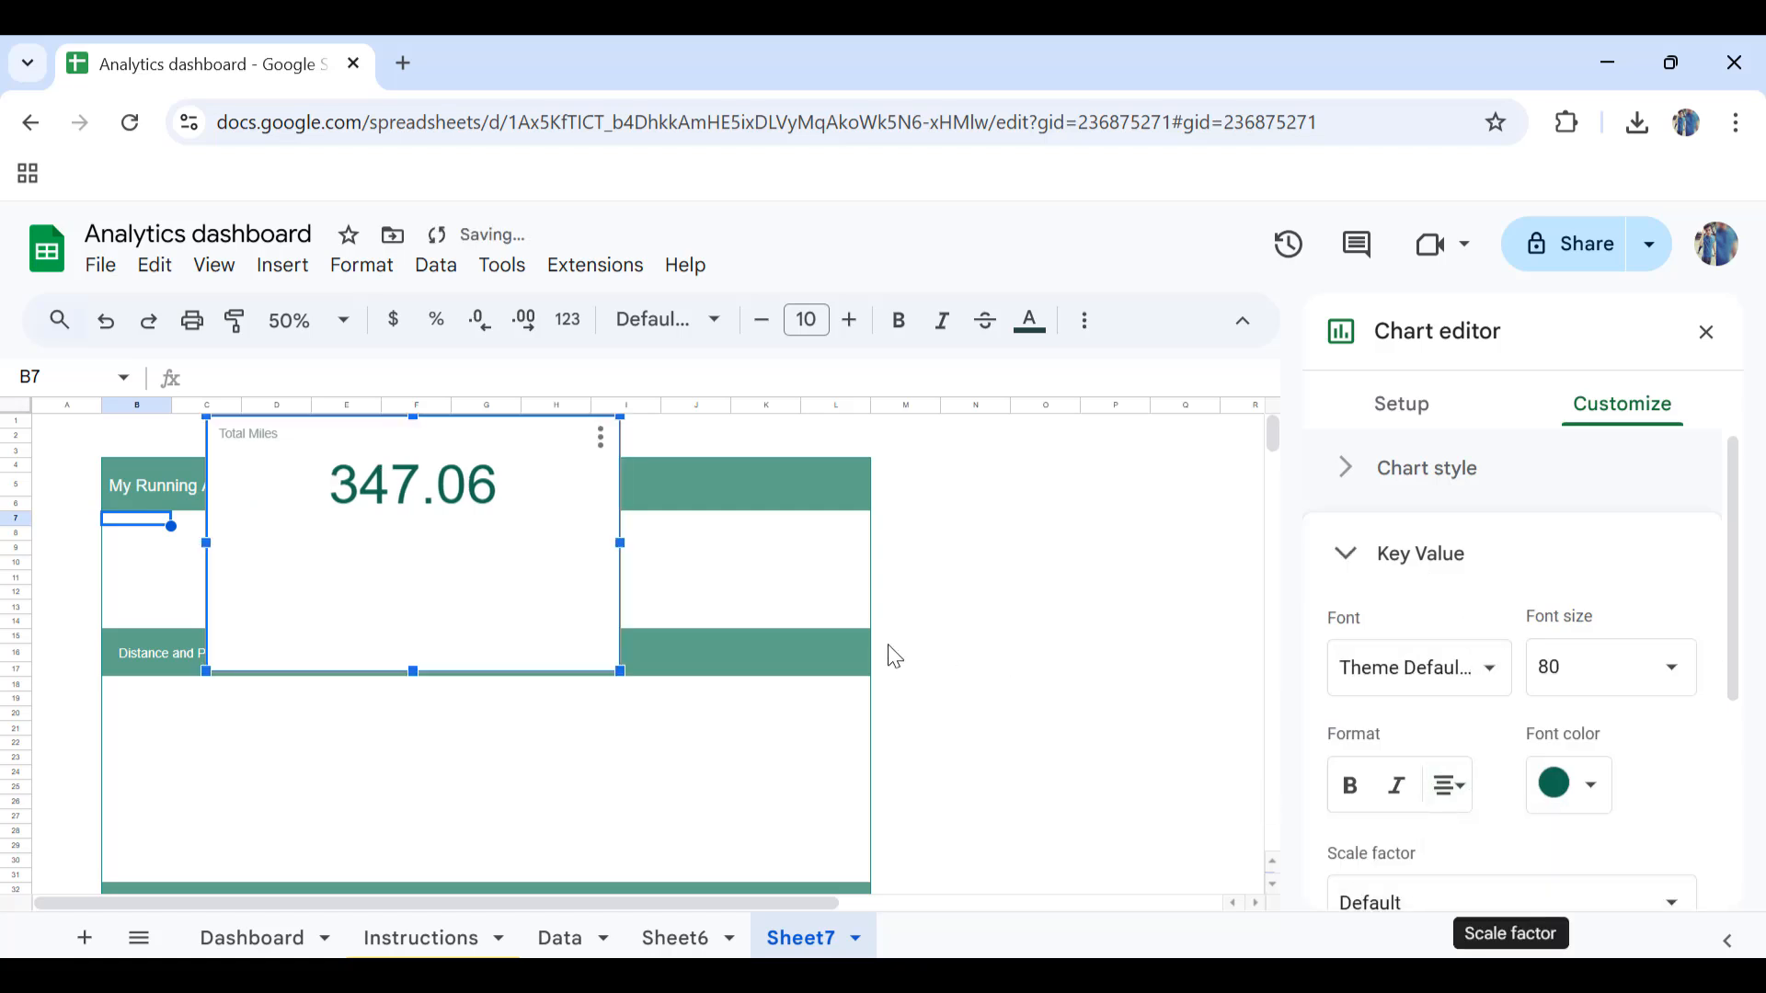
Step: Shrink the Total Miles scorecard to fit the start of the blank area below the My Running Analytics header and remove its chart border
left_click_drag(412, 673, 445, 521)
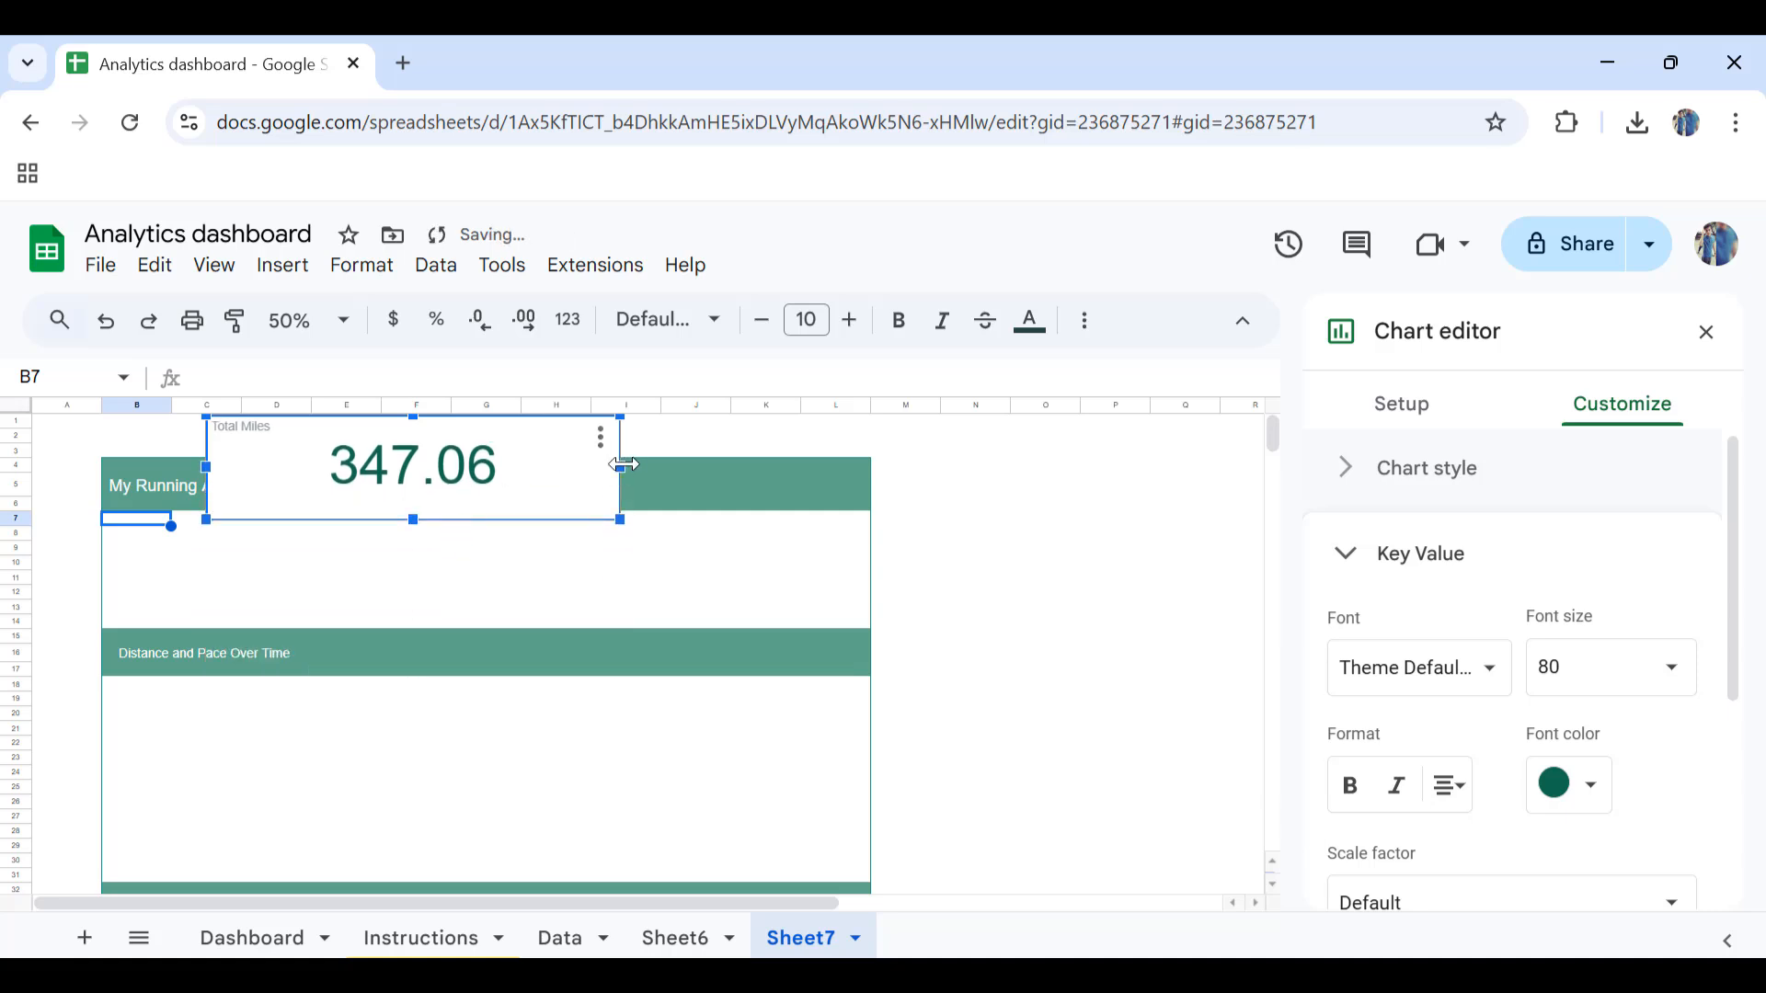
left_click_drag(620, 465, 305, 535)
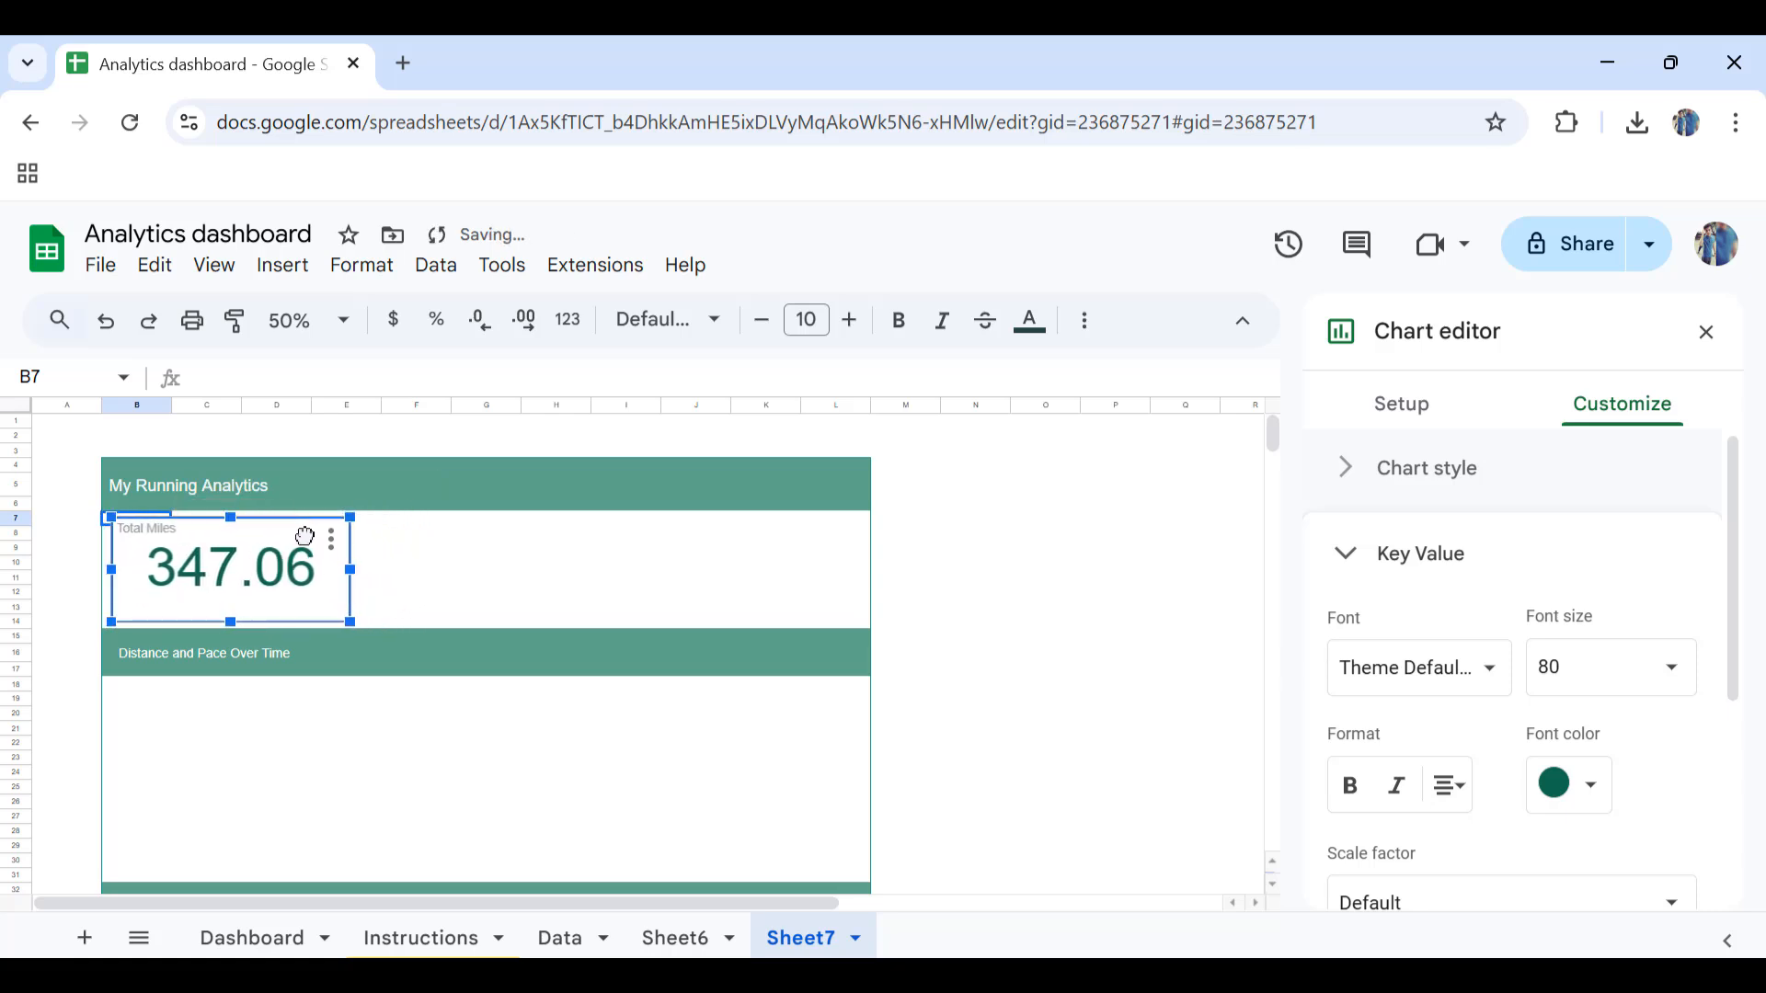
left_click(1417, 464)
left_click(1390, 706)
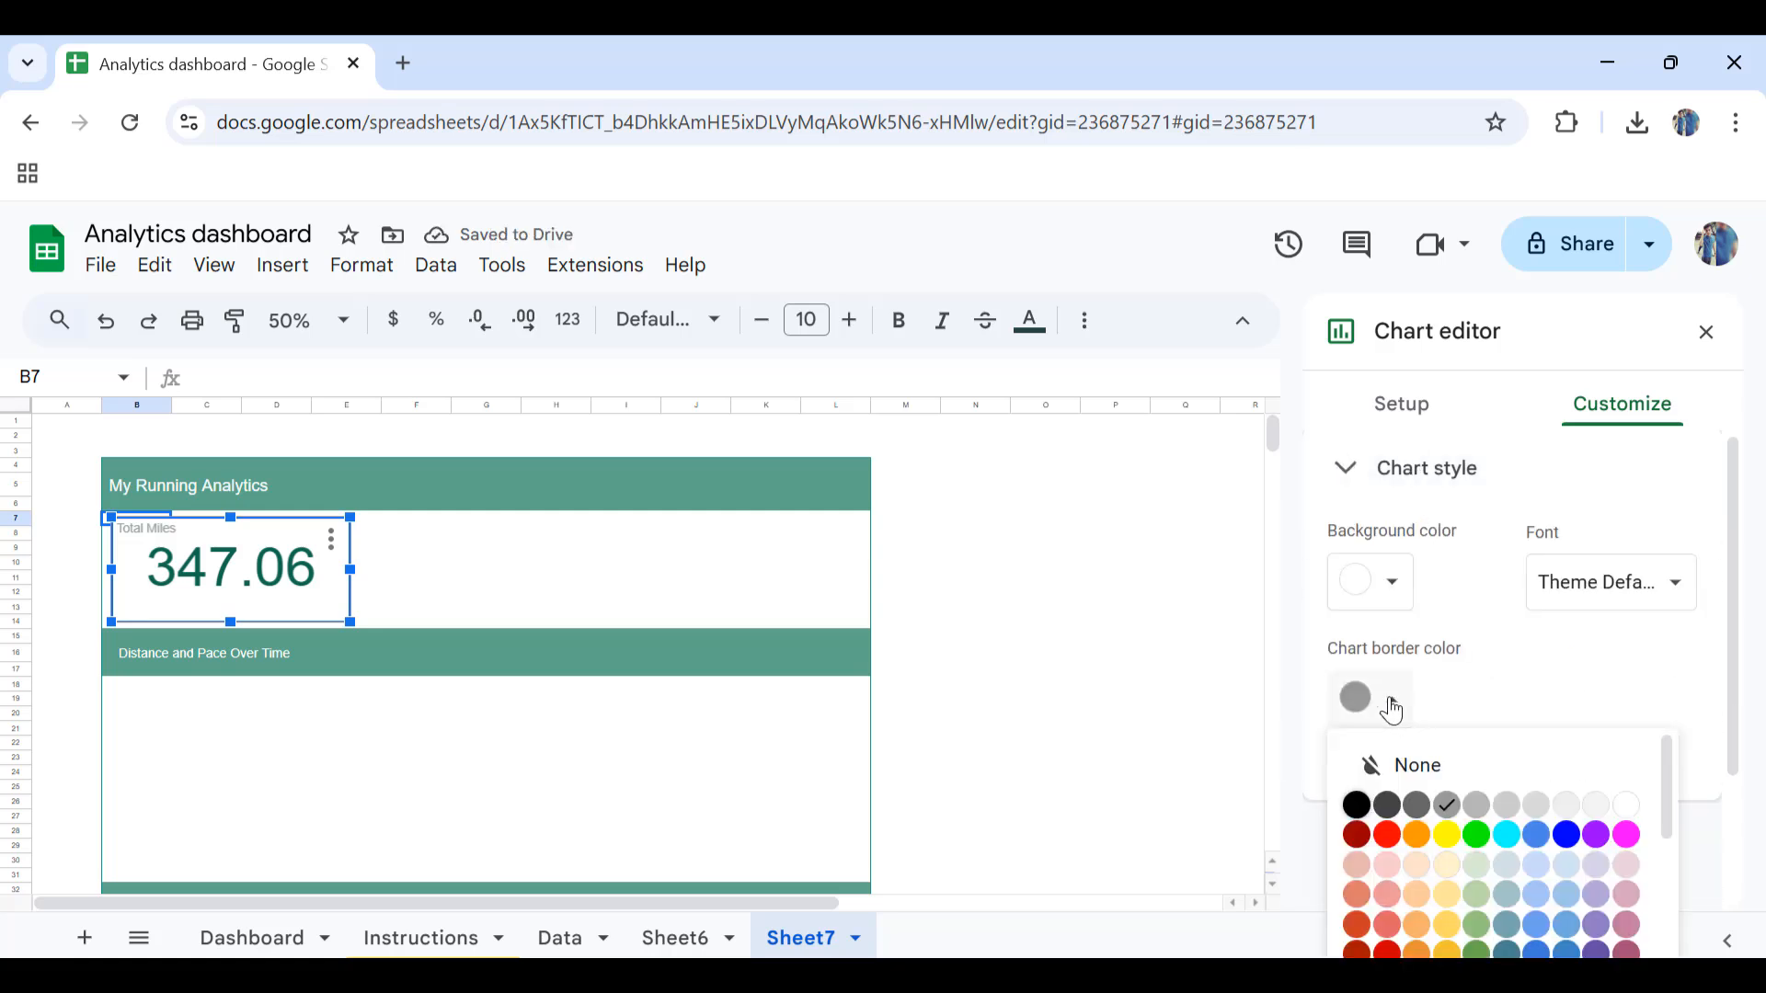
left_click(1455, 771)
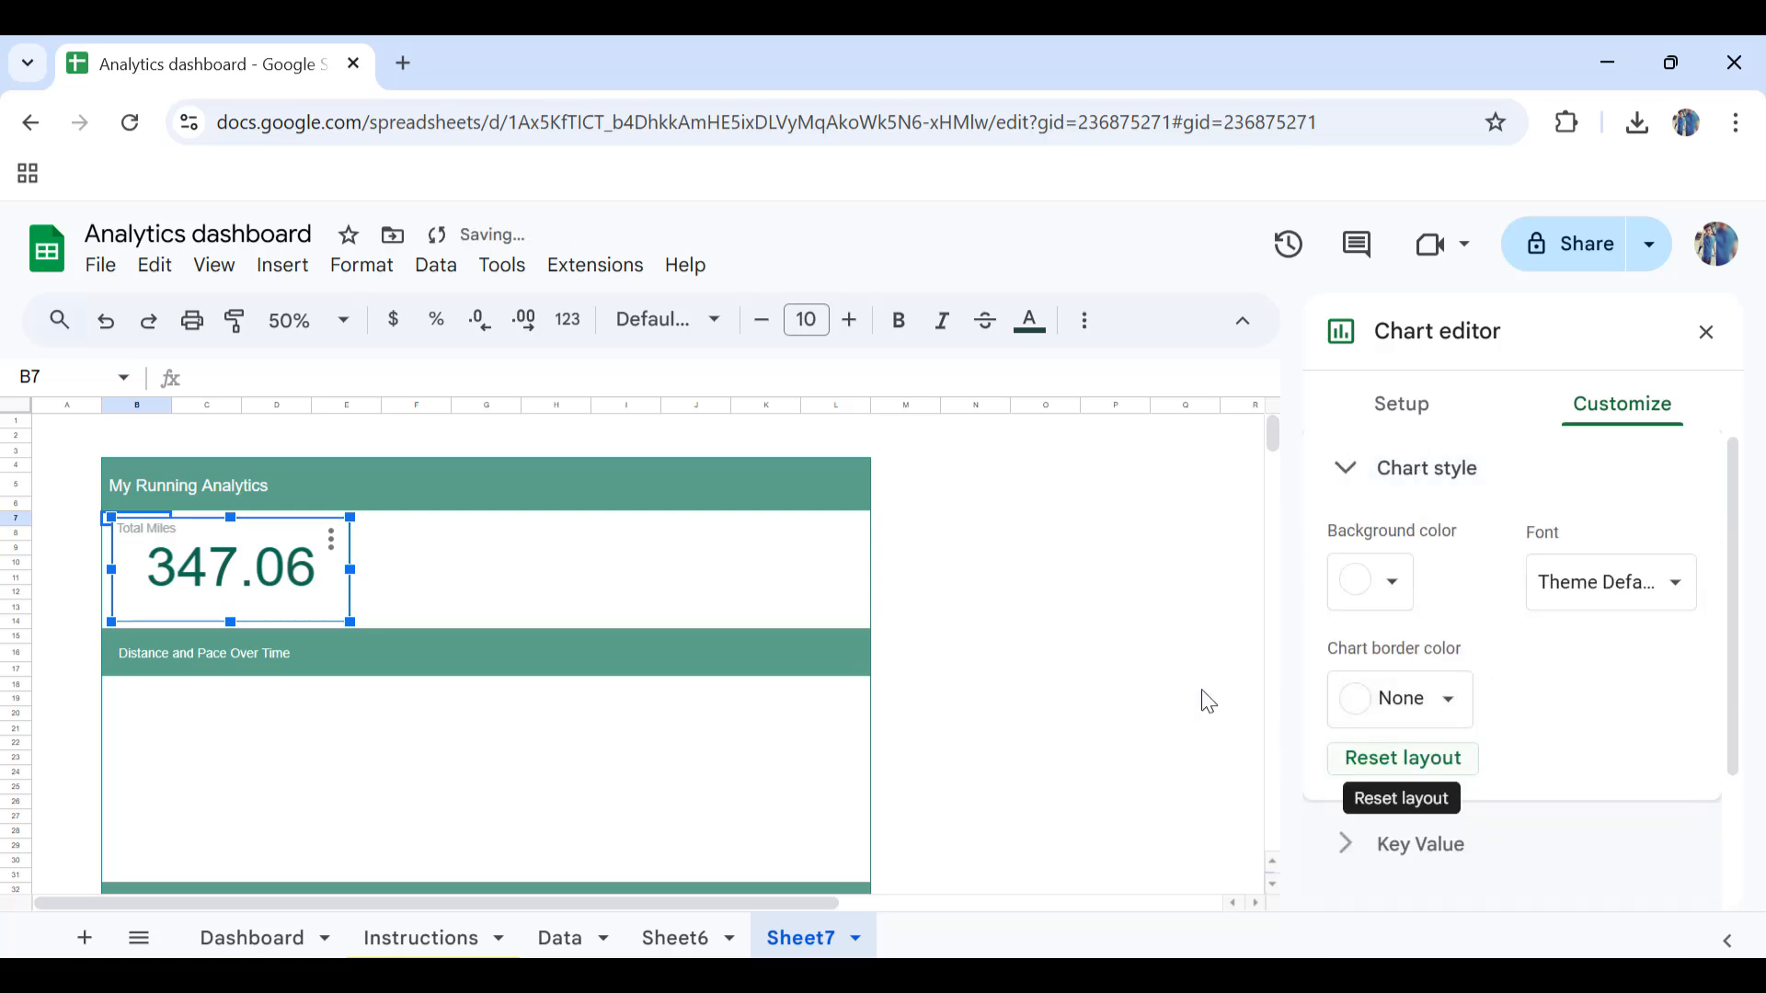
left_click(1096, 624)
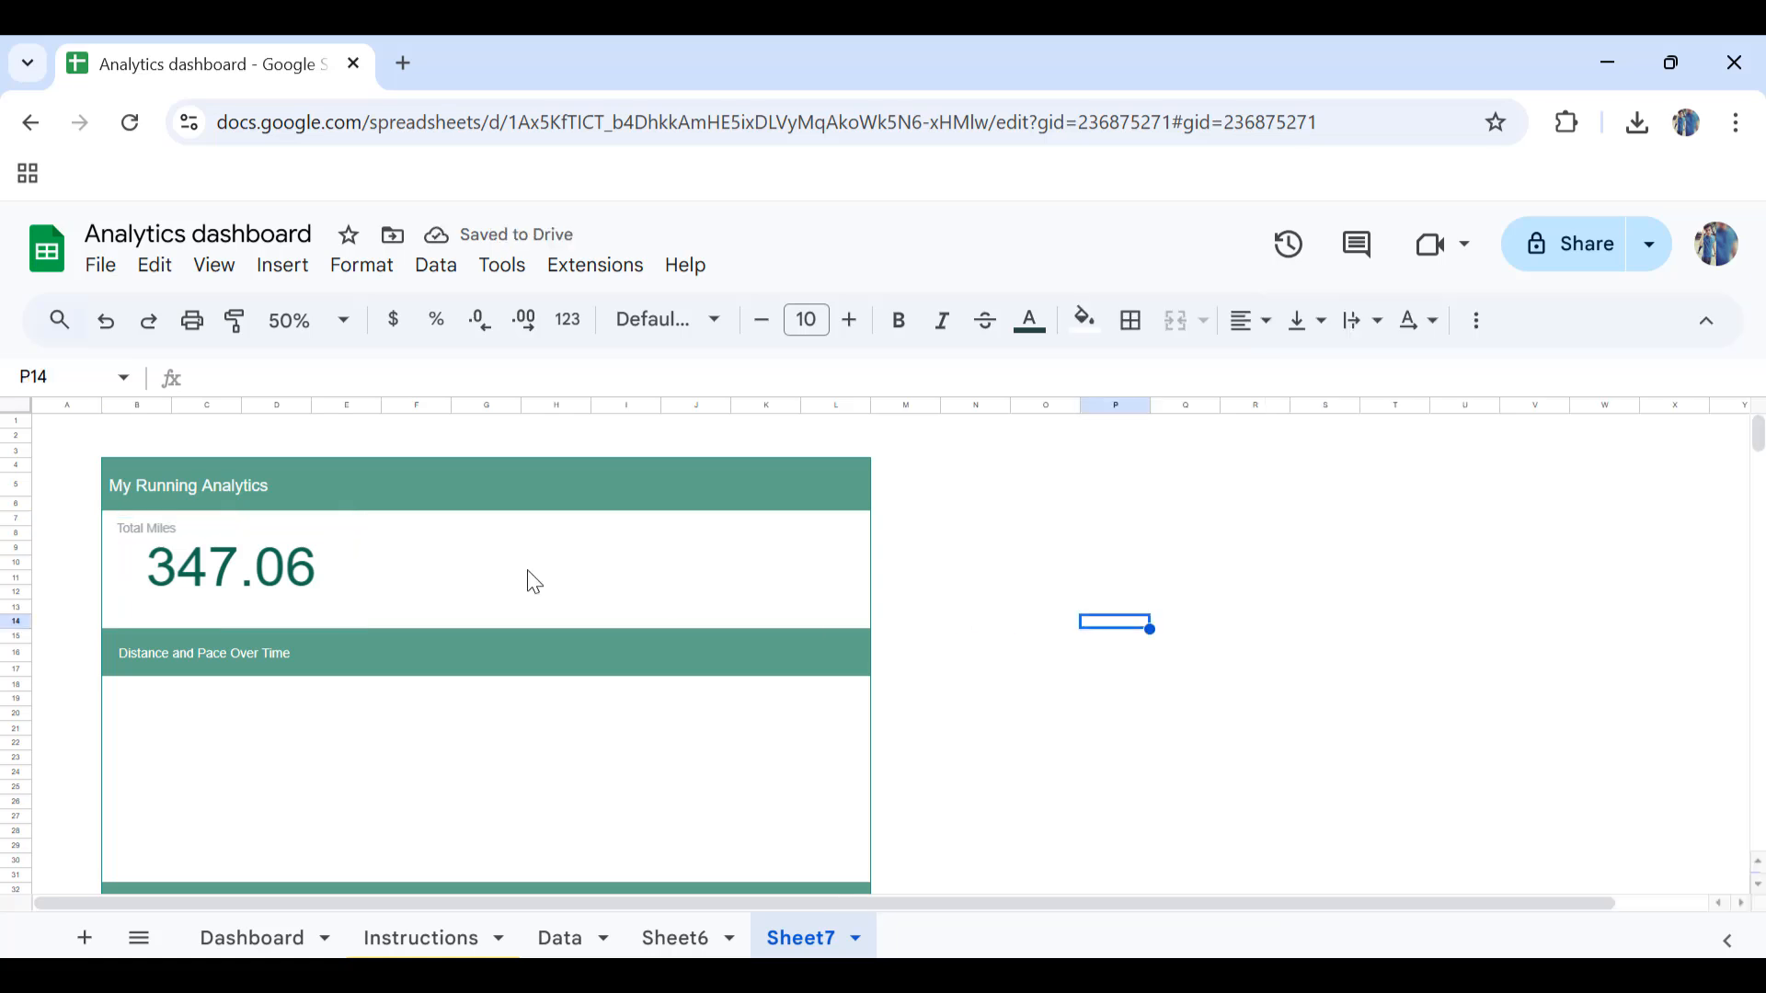
Step: Duplicate the Total Miles scorecard and place the copy directly beside the original under the My Running Analytics header
left_click(264, 556)
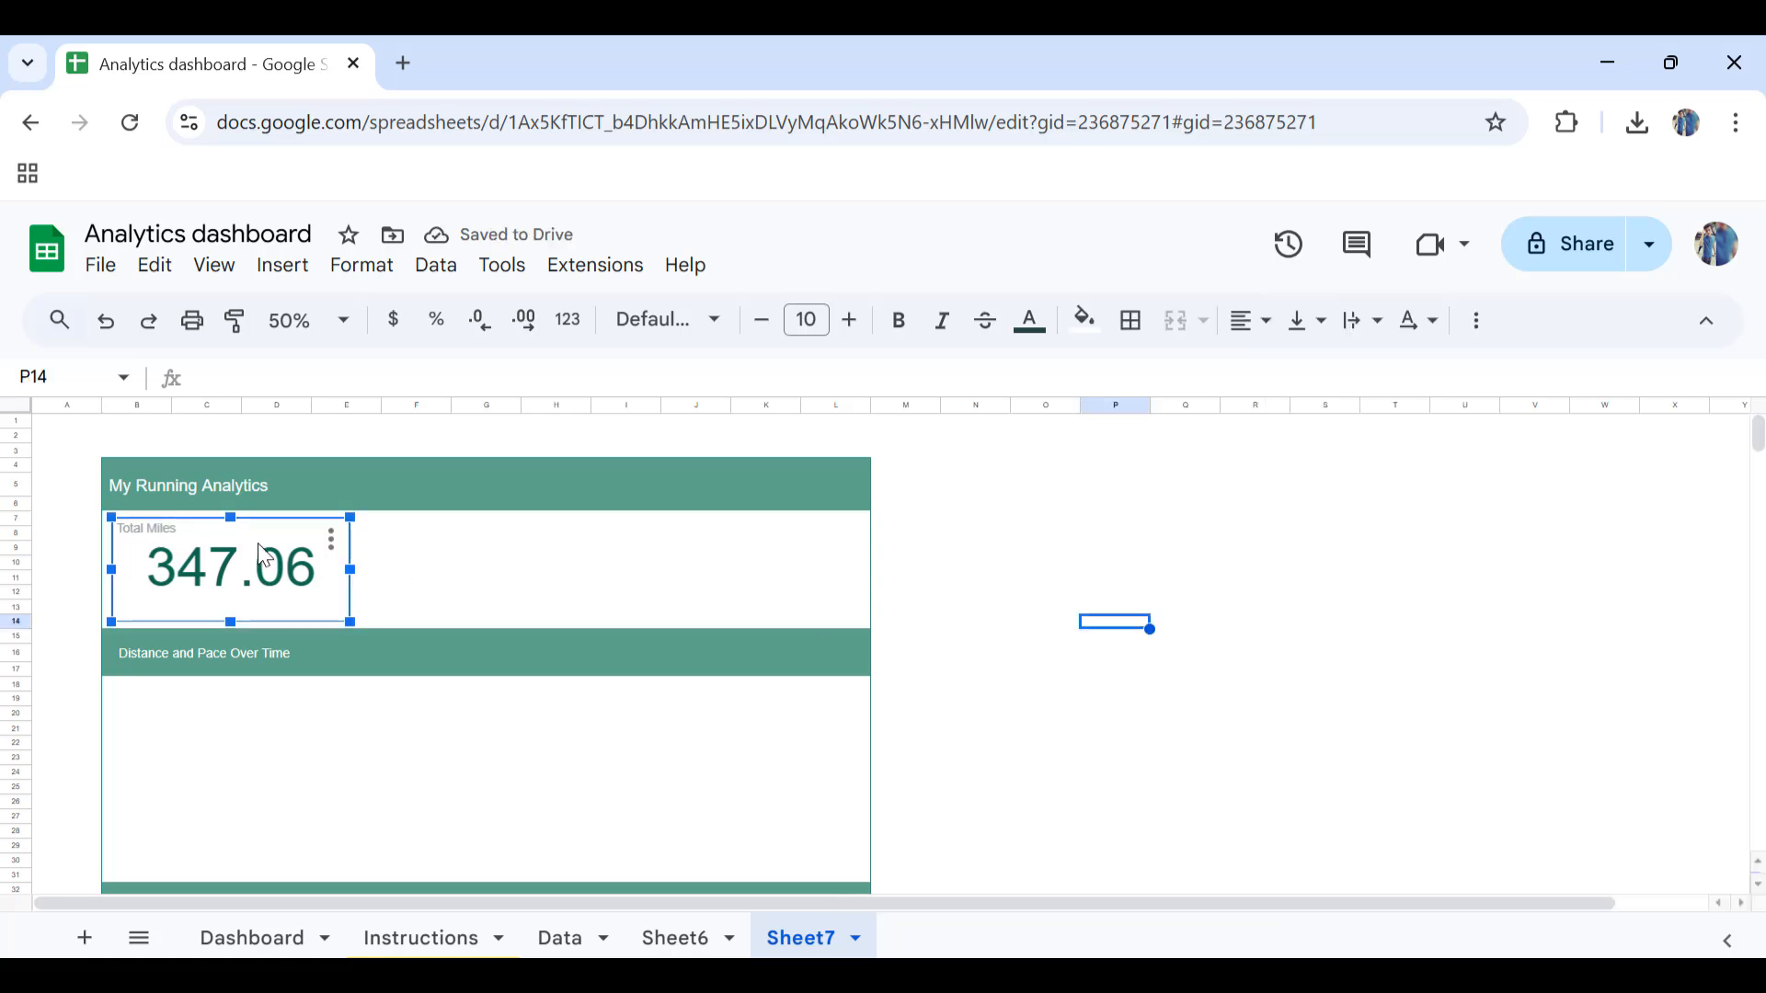
key("ctrl+v")
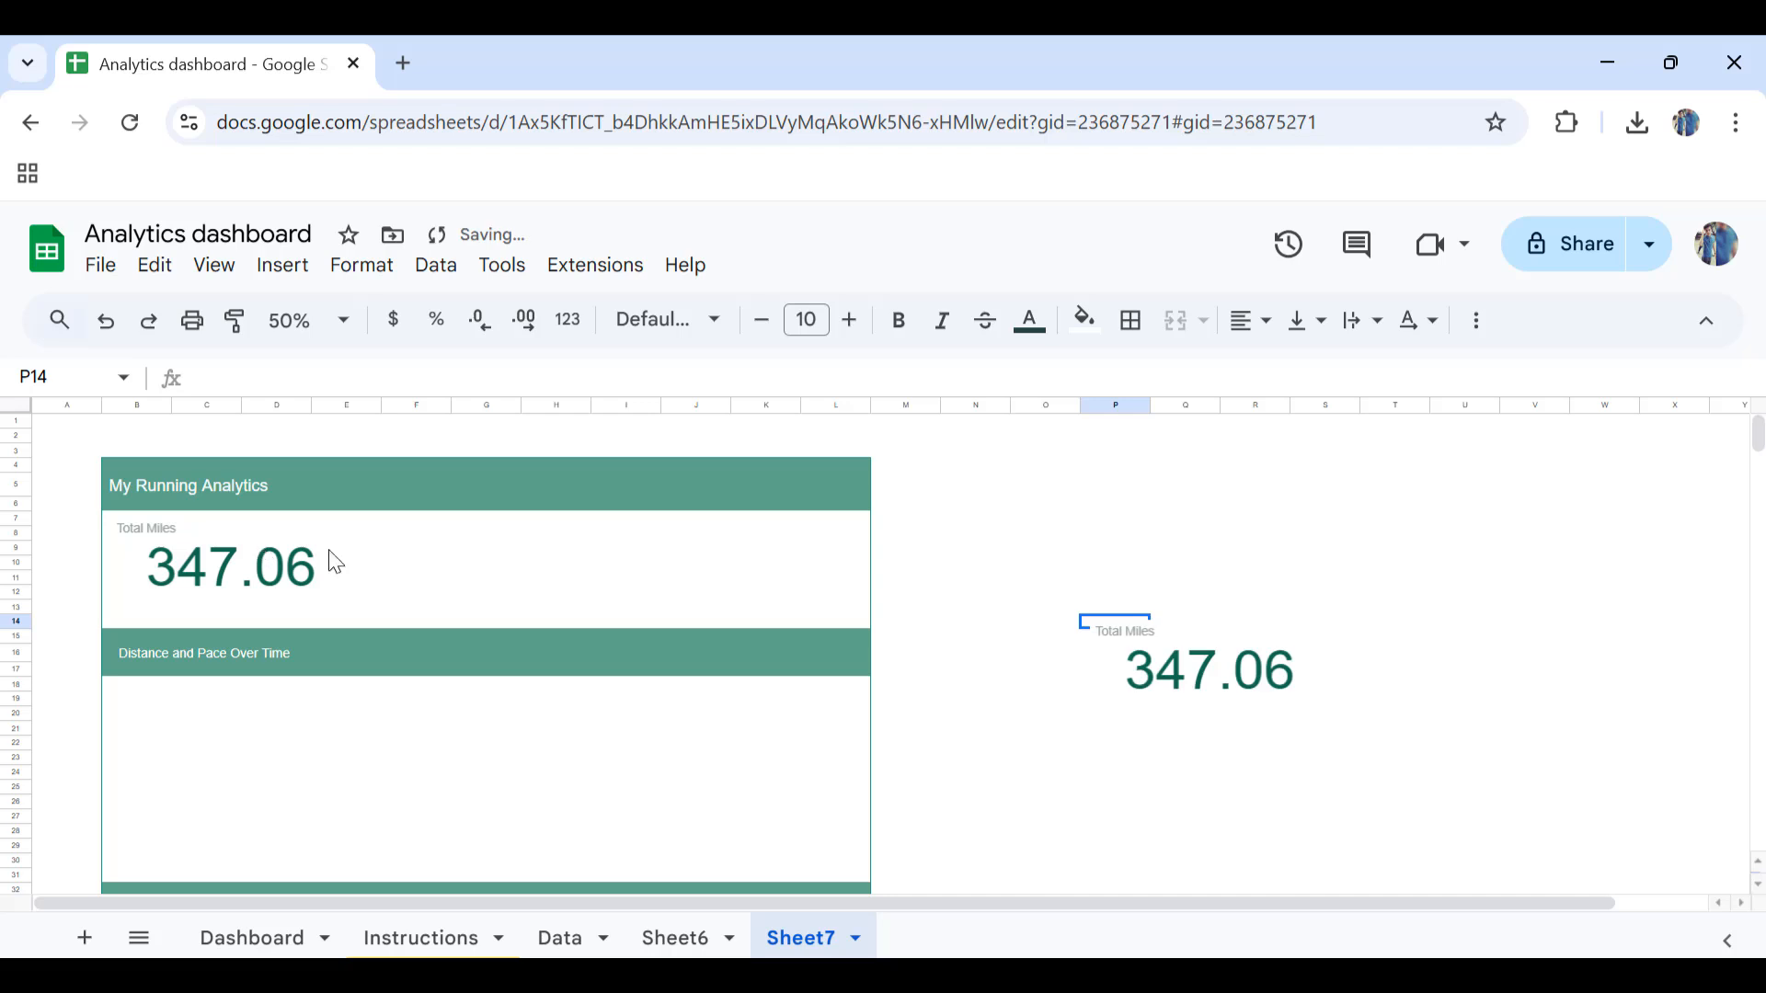
left_click_drag(1127, 671, 372, 556)
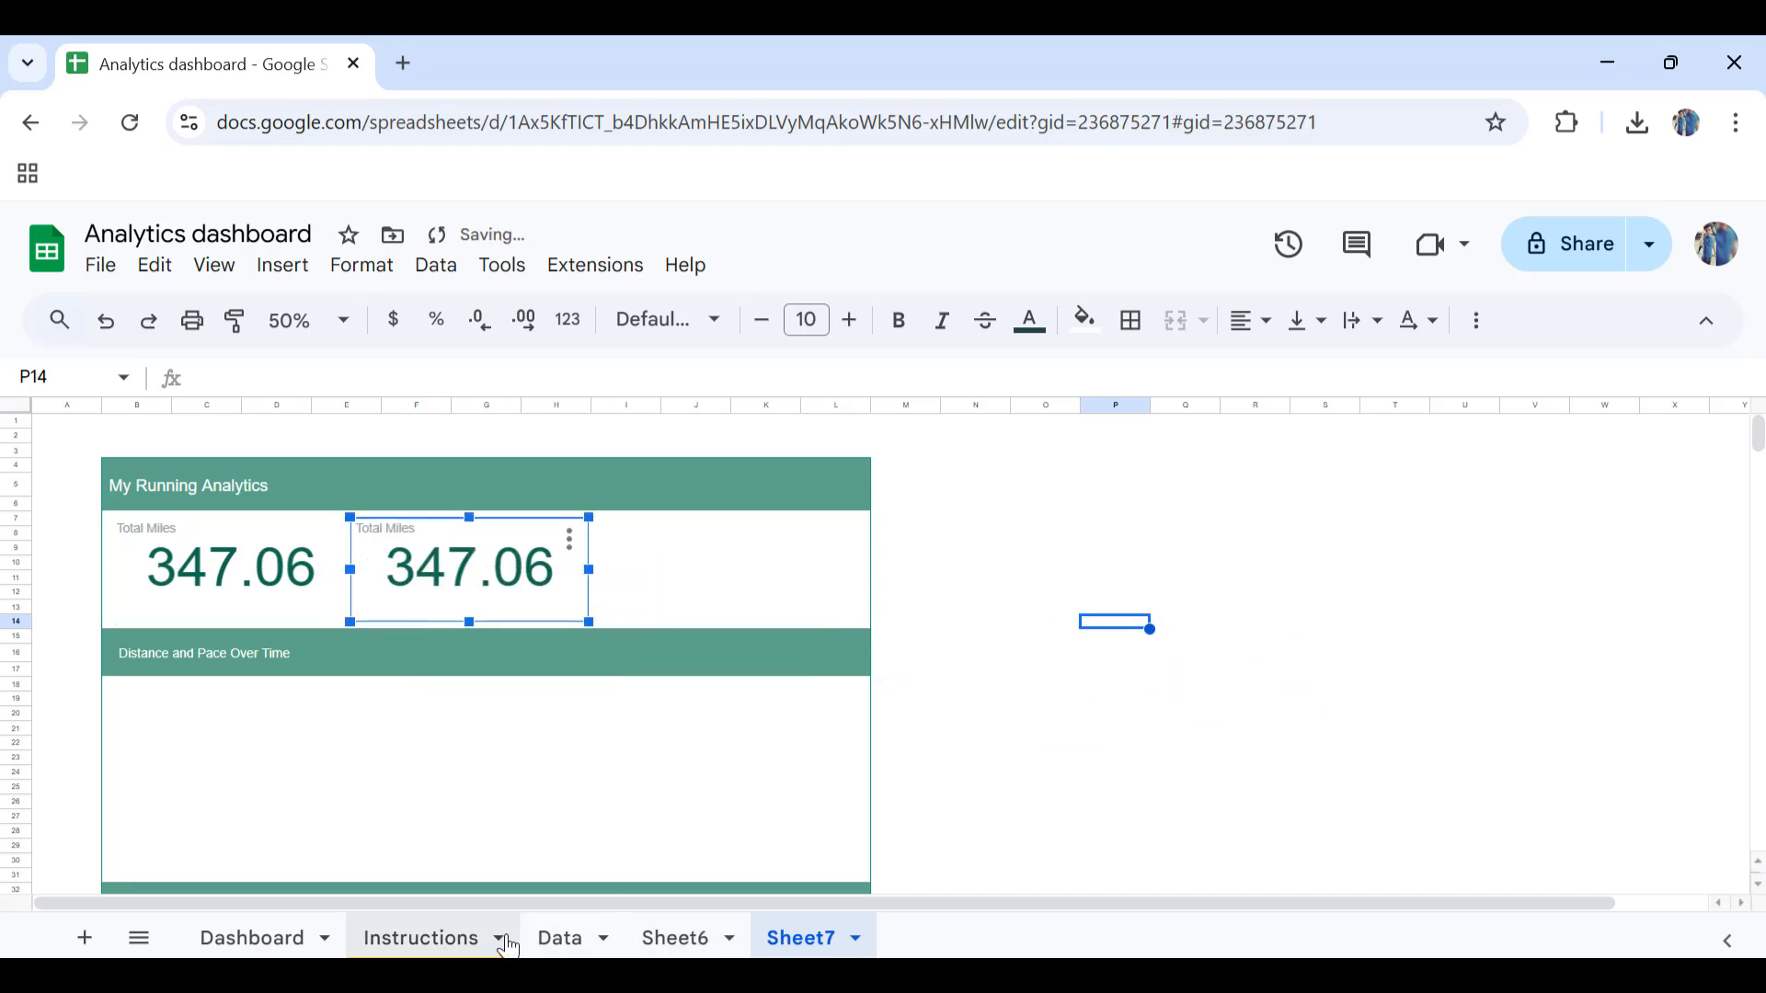
Step: Change the second scorecard's data range to the Pace column, Data!I1:I1085, and aggregate its key value by Average
left_click(246, 940)
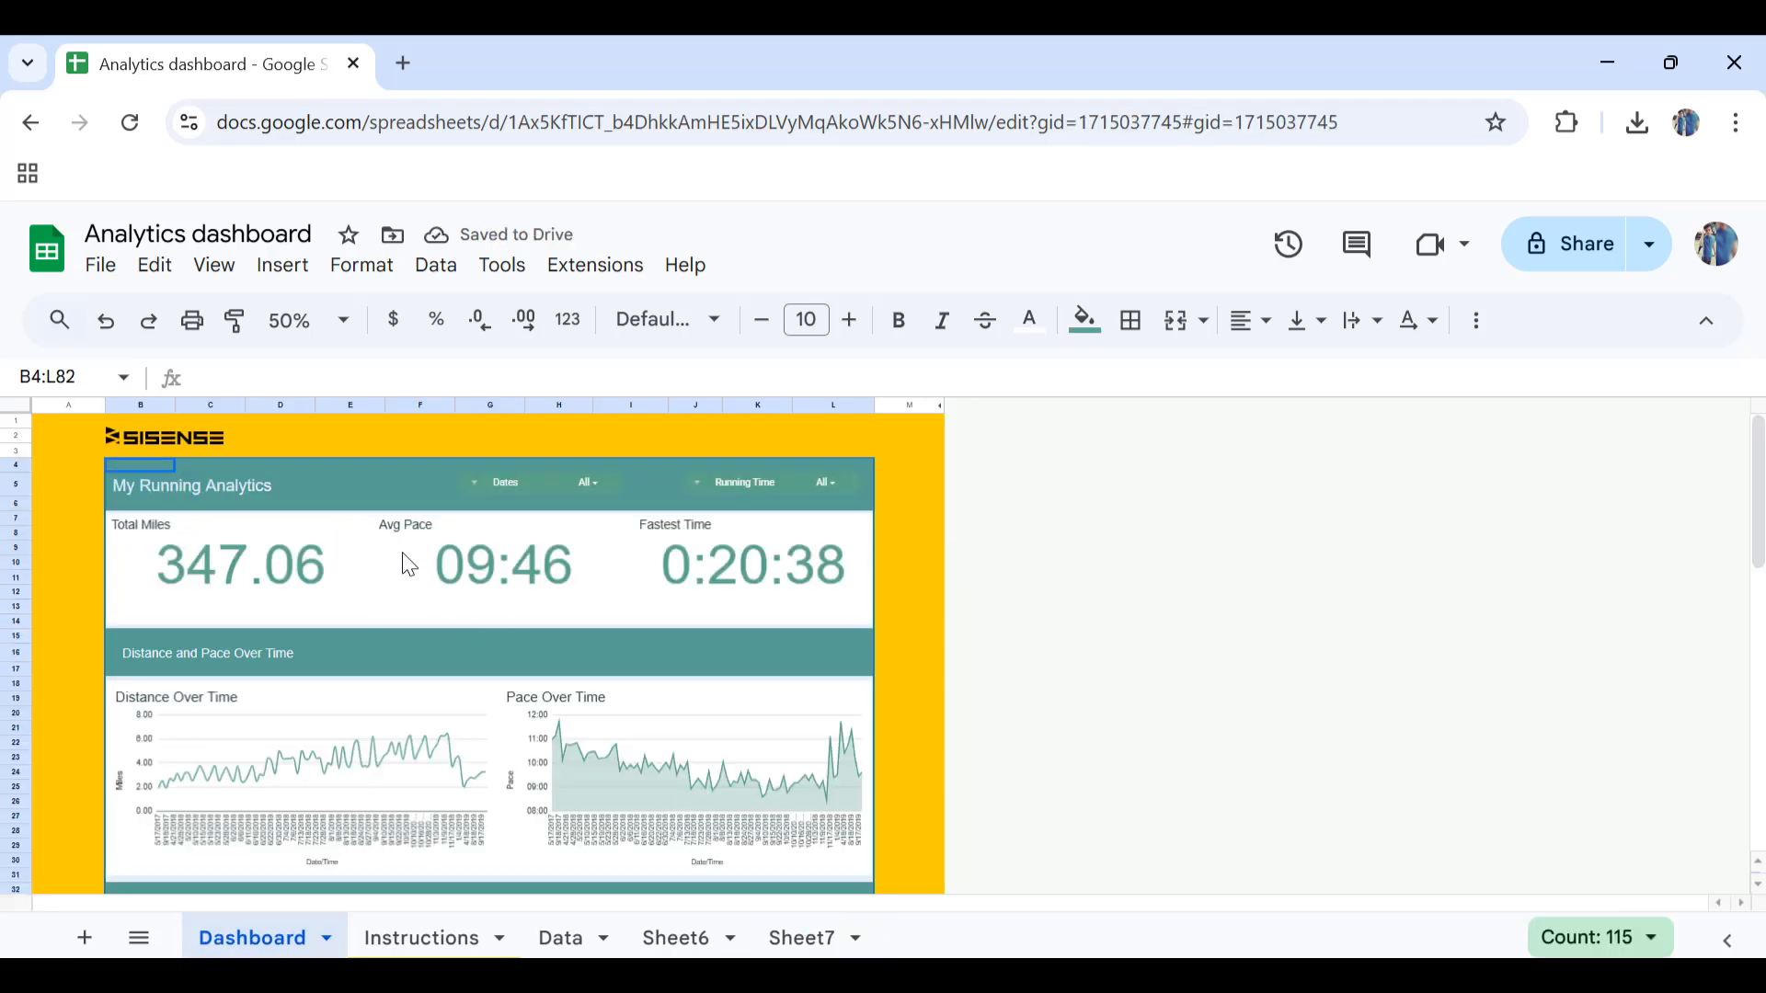
left_click(555, 937)
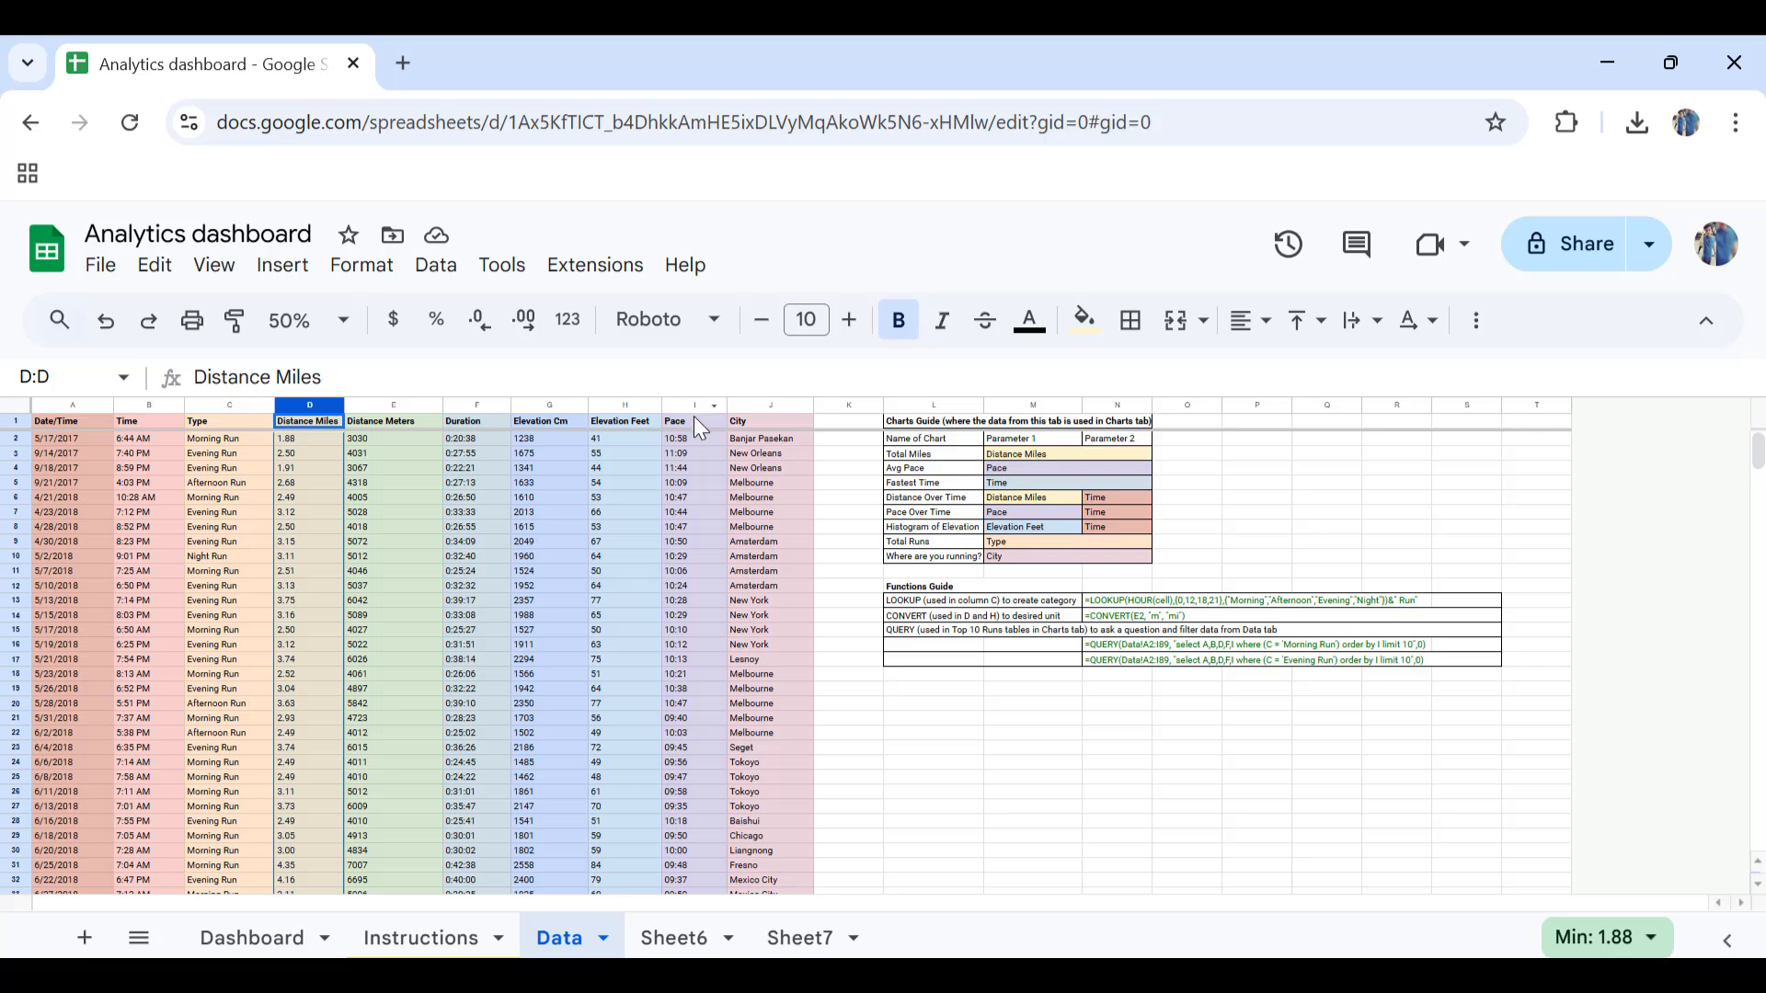
left_click(801, 937)
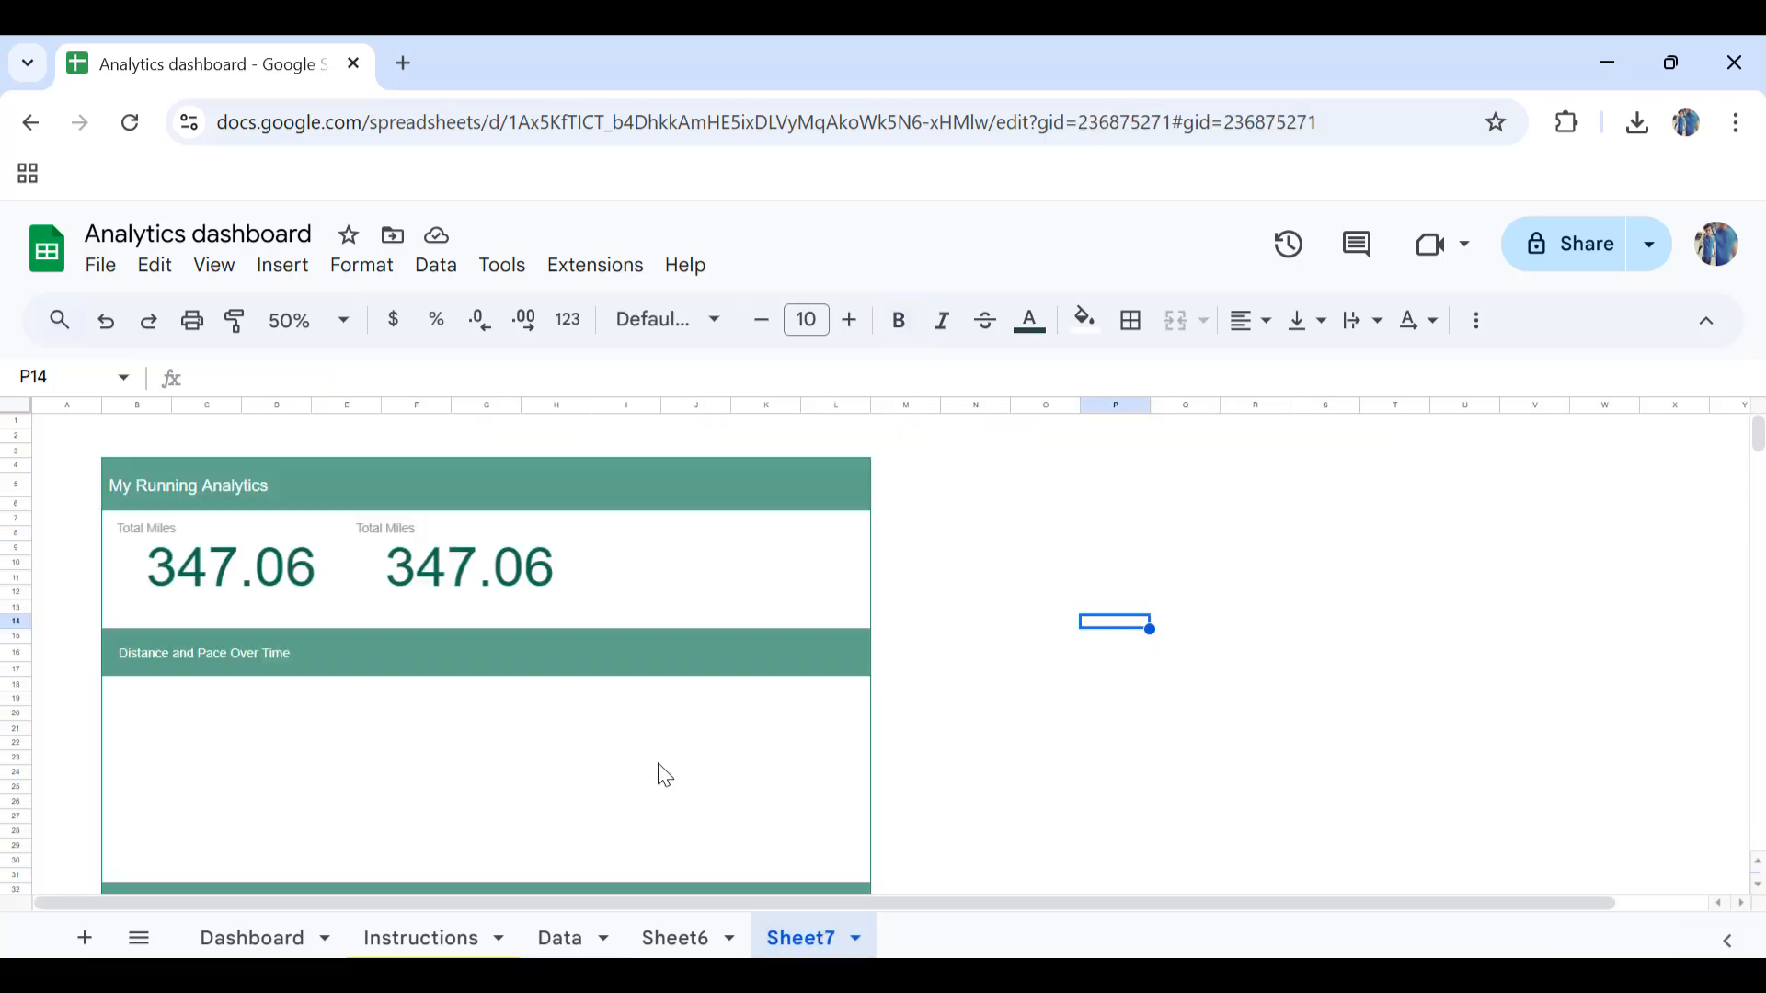
left_click(536, 585)
left_click(567, 544)
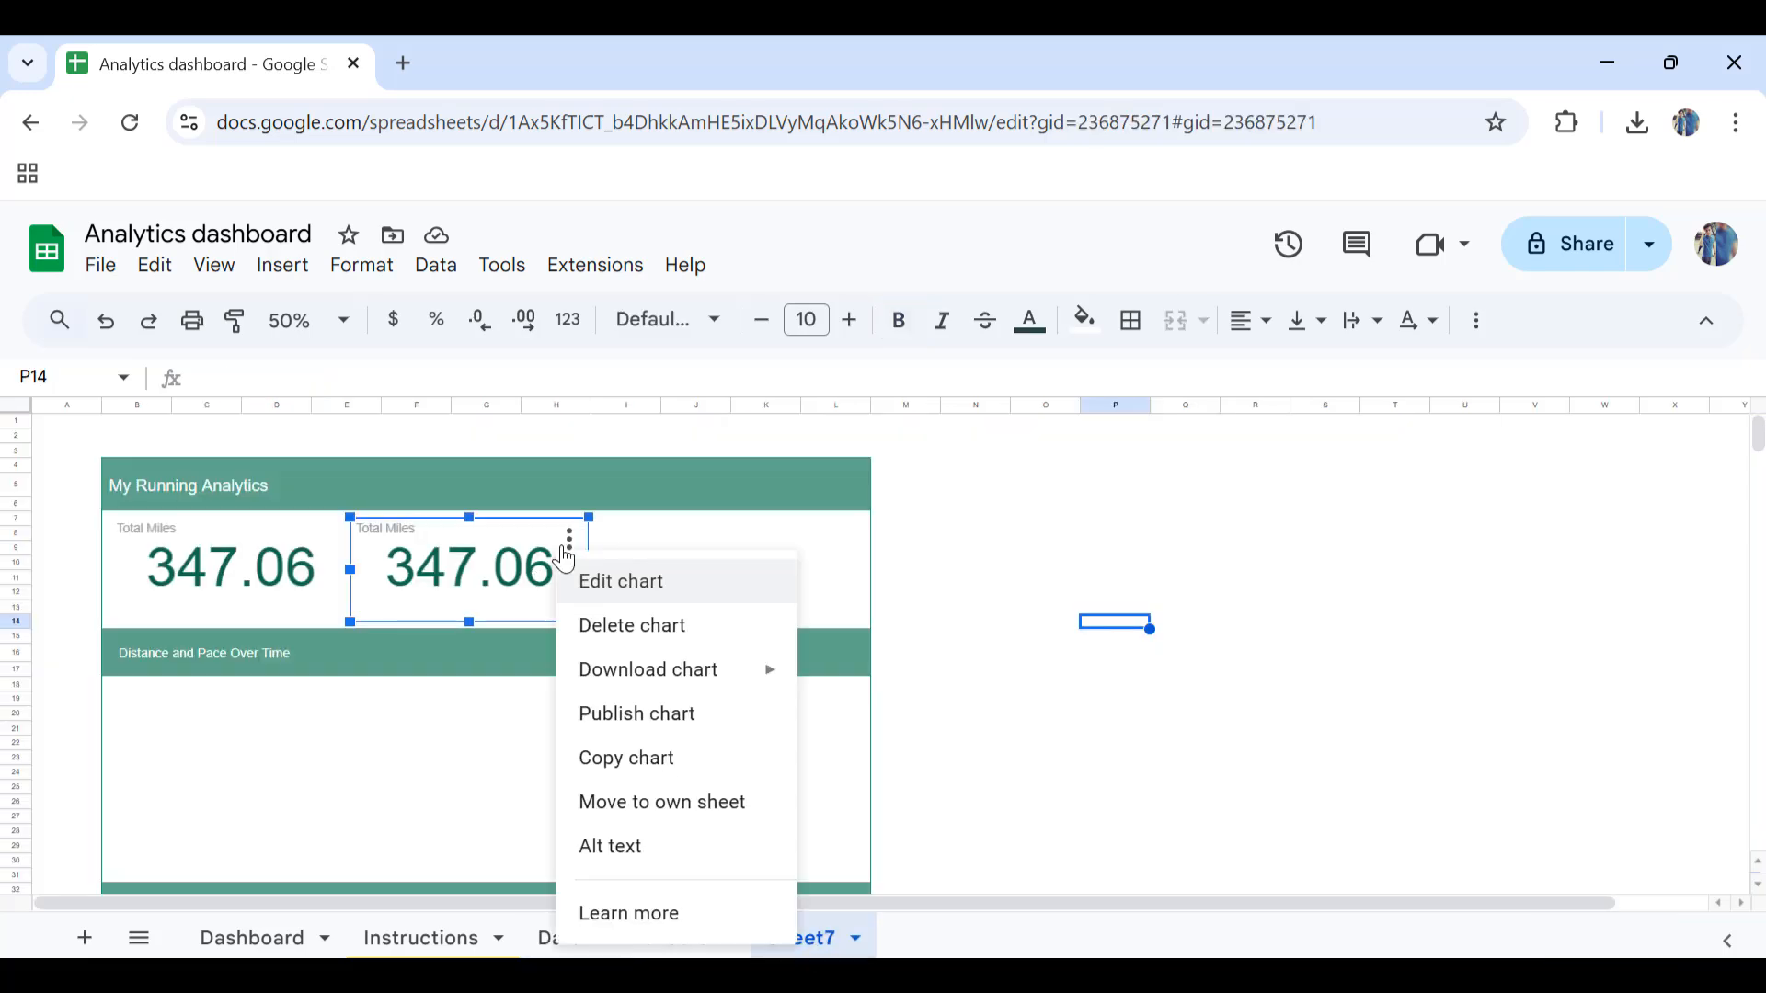
left_click(597, 586)
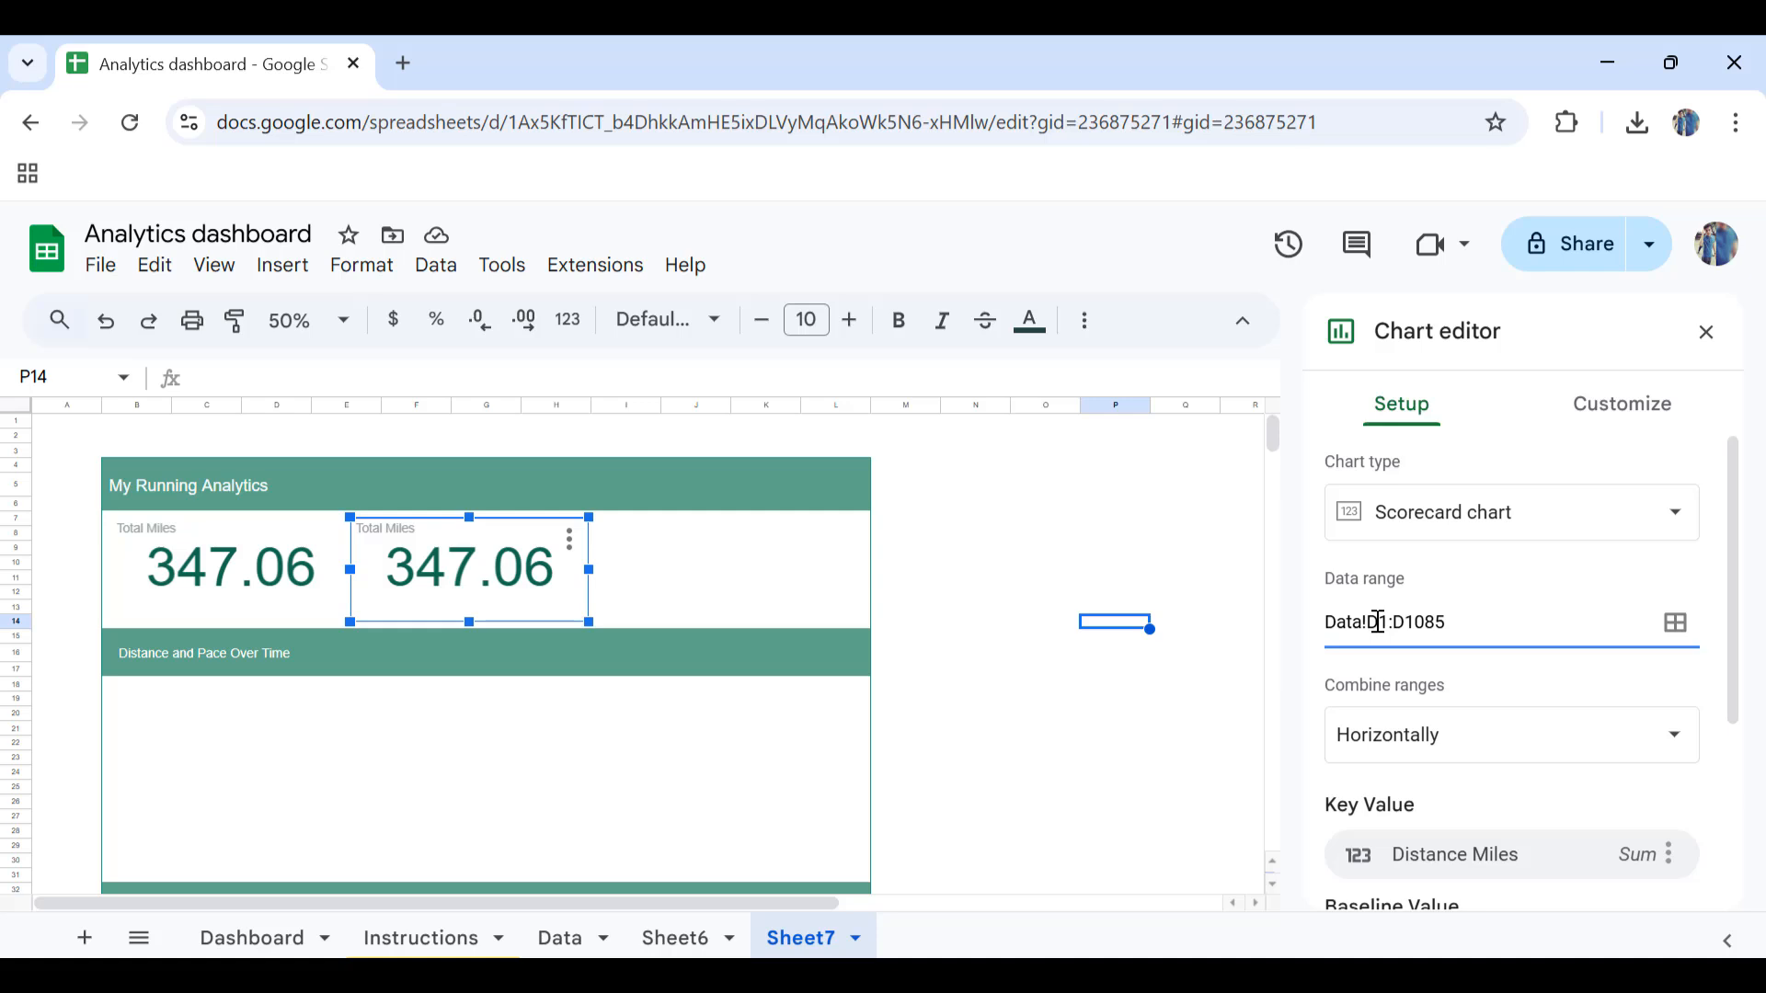
key("BackSpace")
type("i")
key("BackSpace")
type("i")
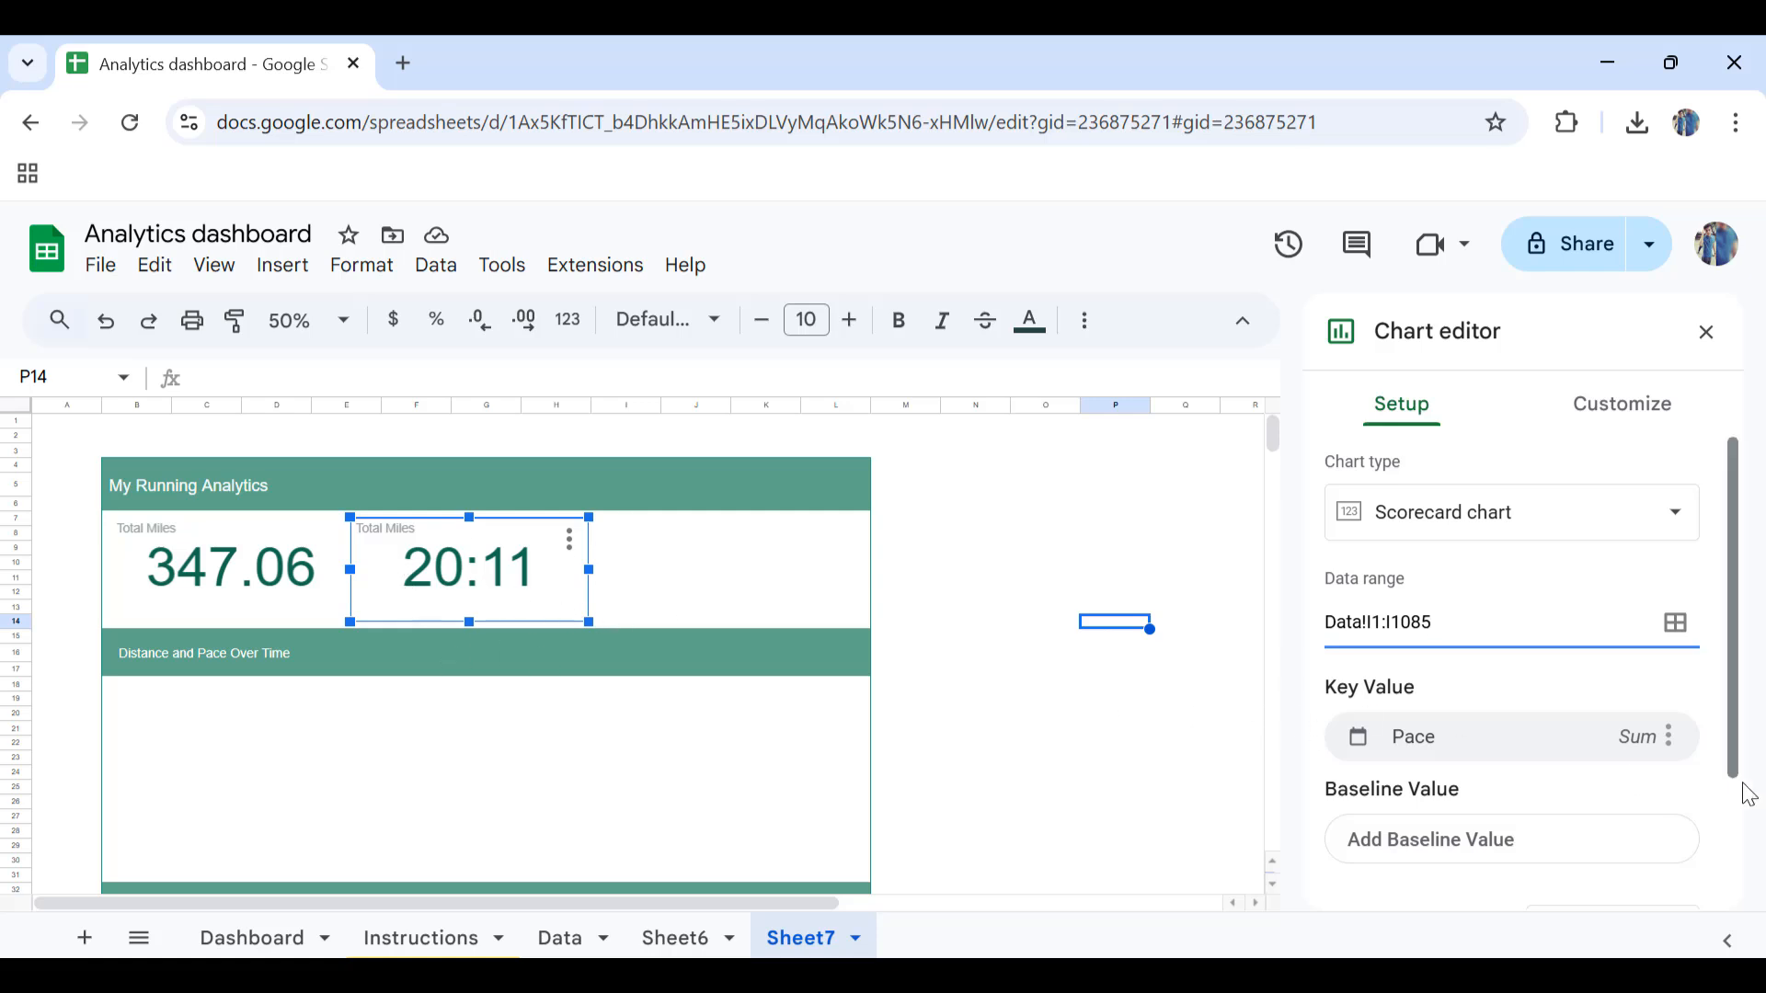
left_click(1643, 741)
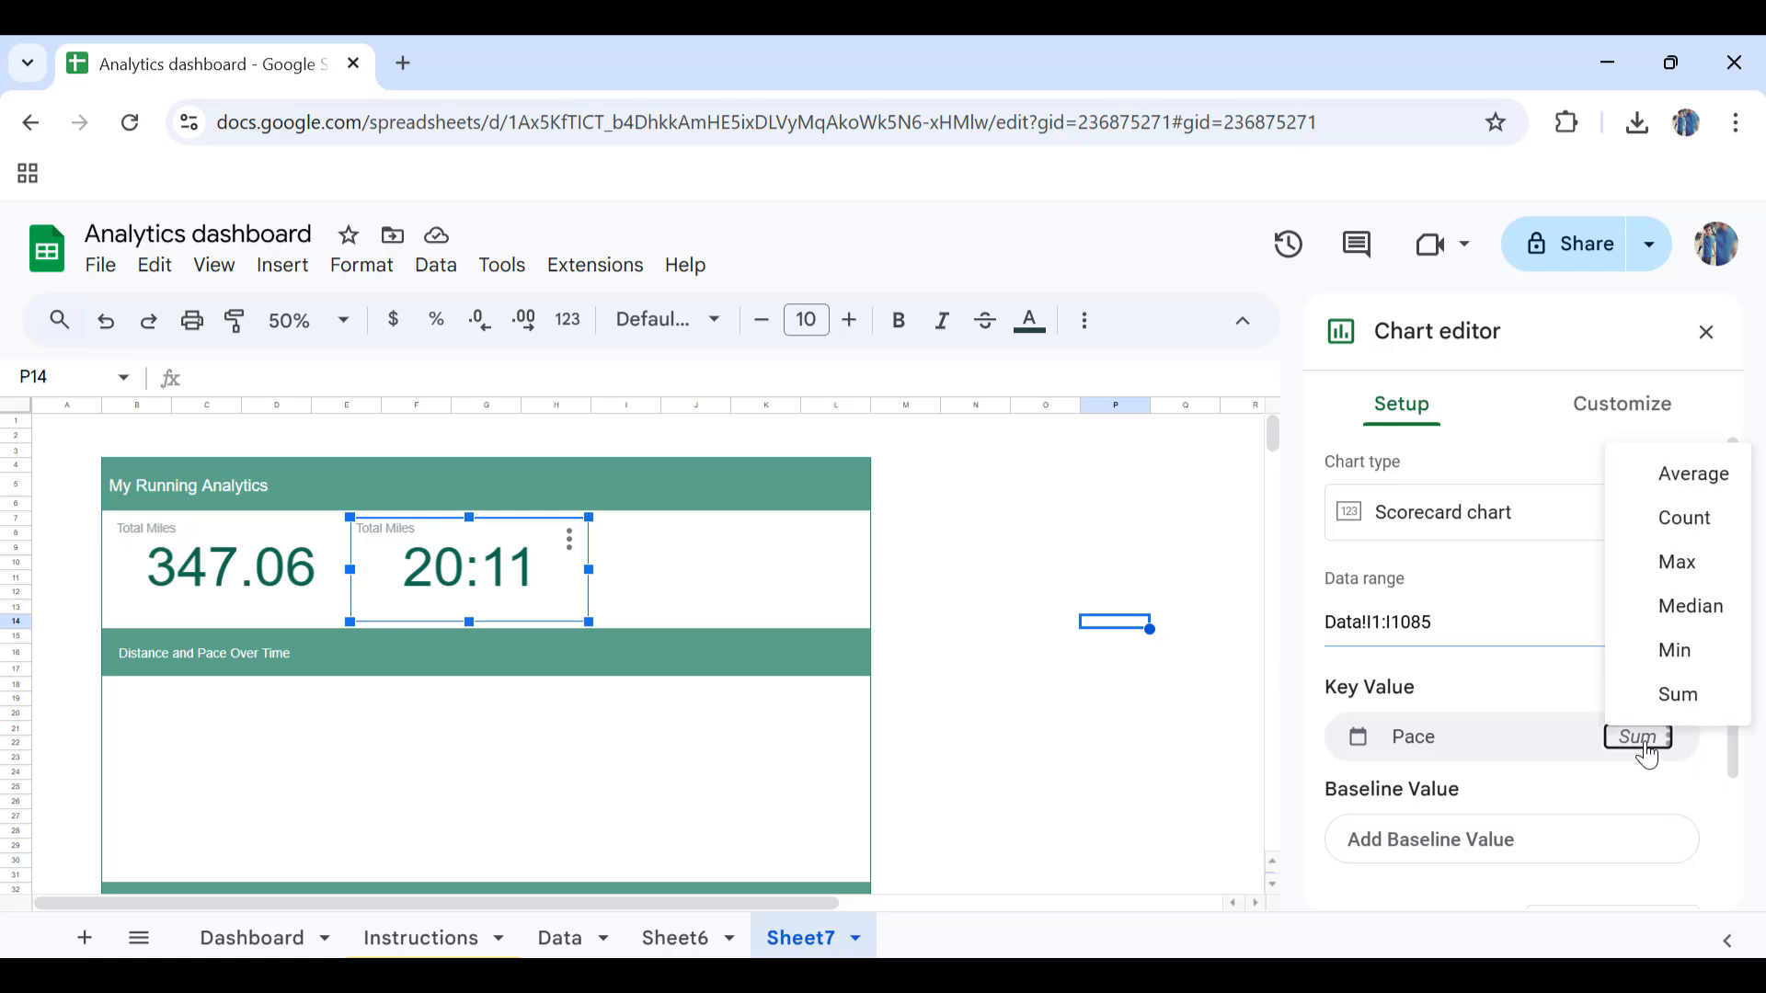
left_click(1697, 487)
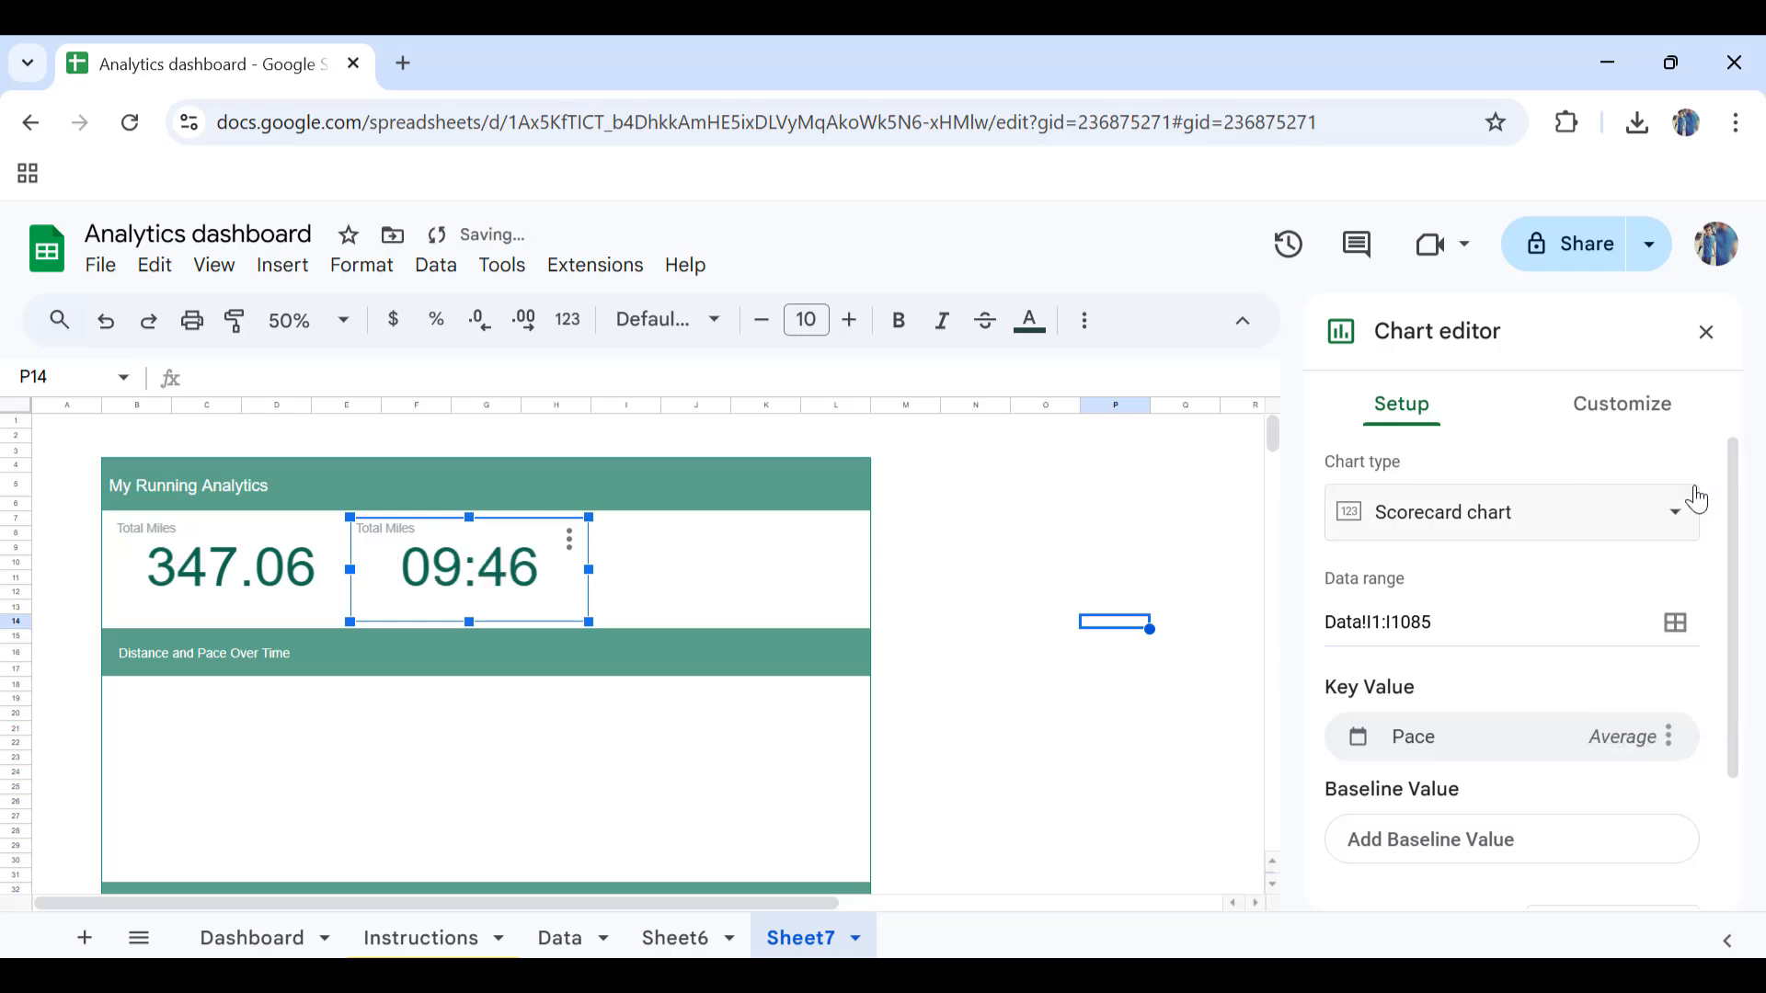
Step: Change the second scorecard's chart title to "Avg Pace"
left_click(1619, 402)
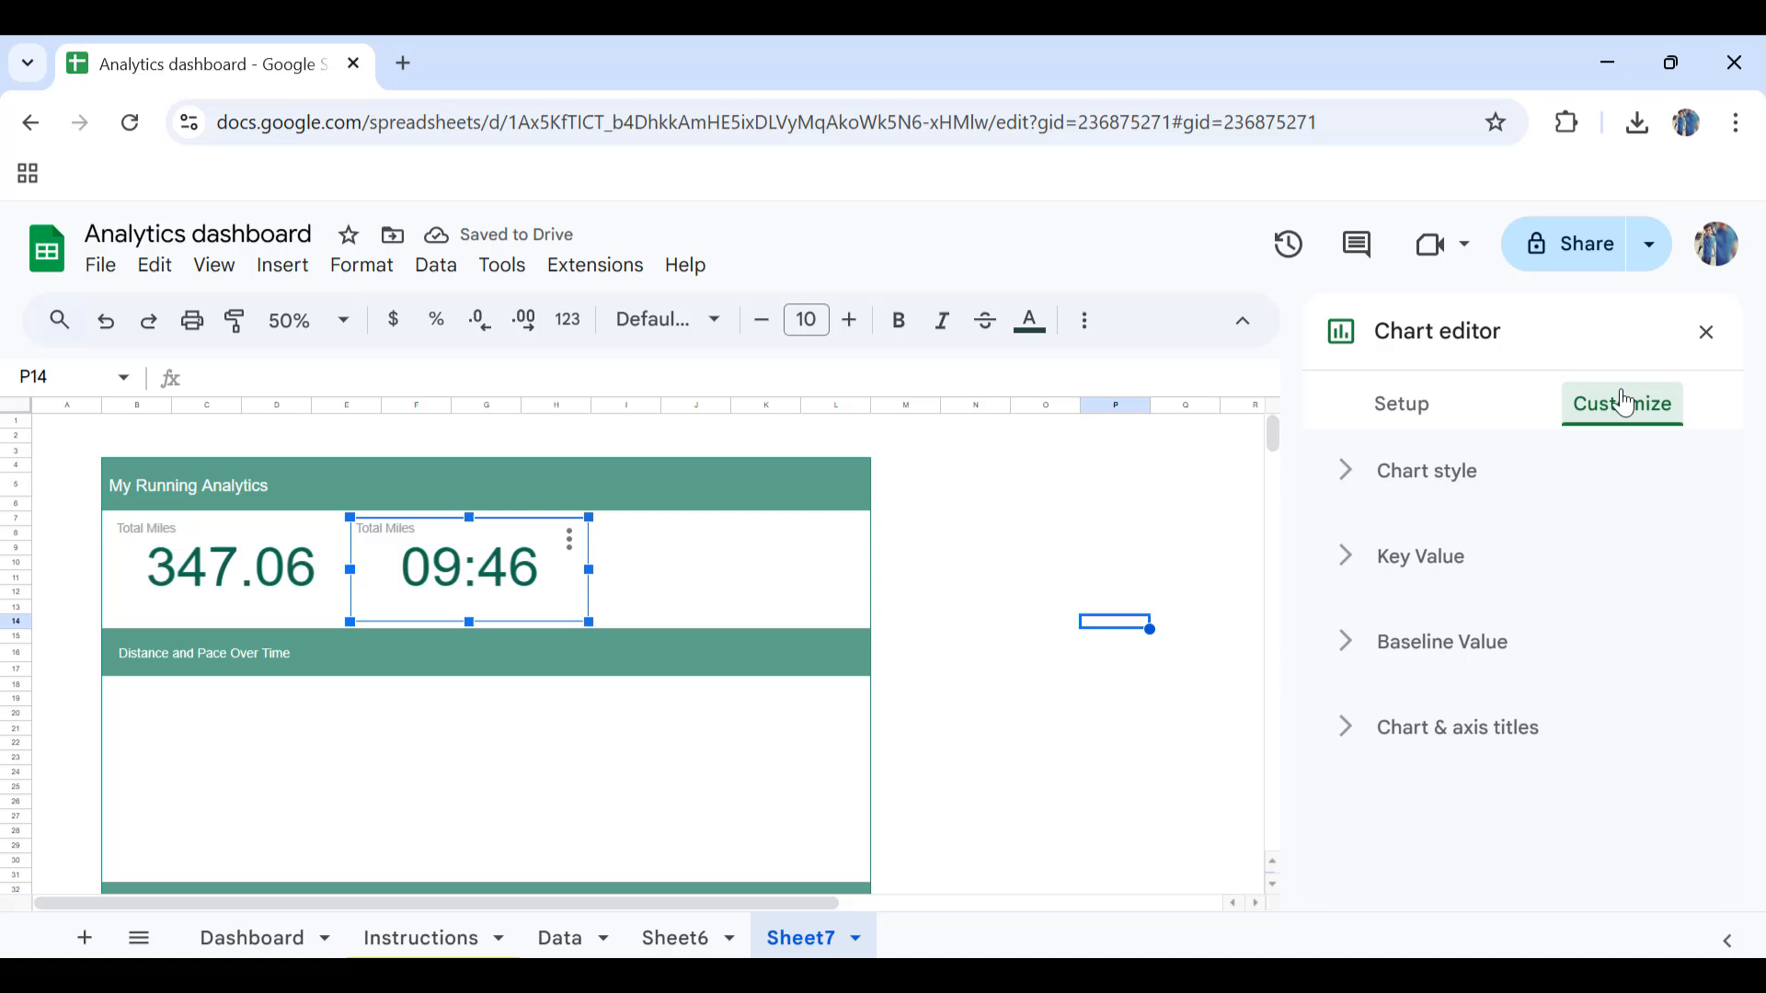
left_click(1388, 731)
scroll(1405, 793, "down", 2)
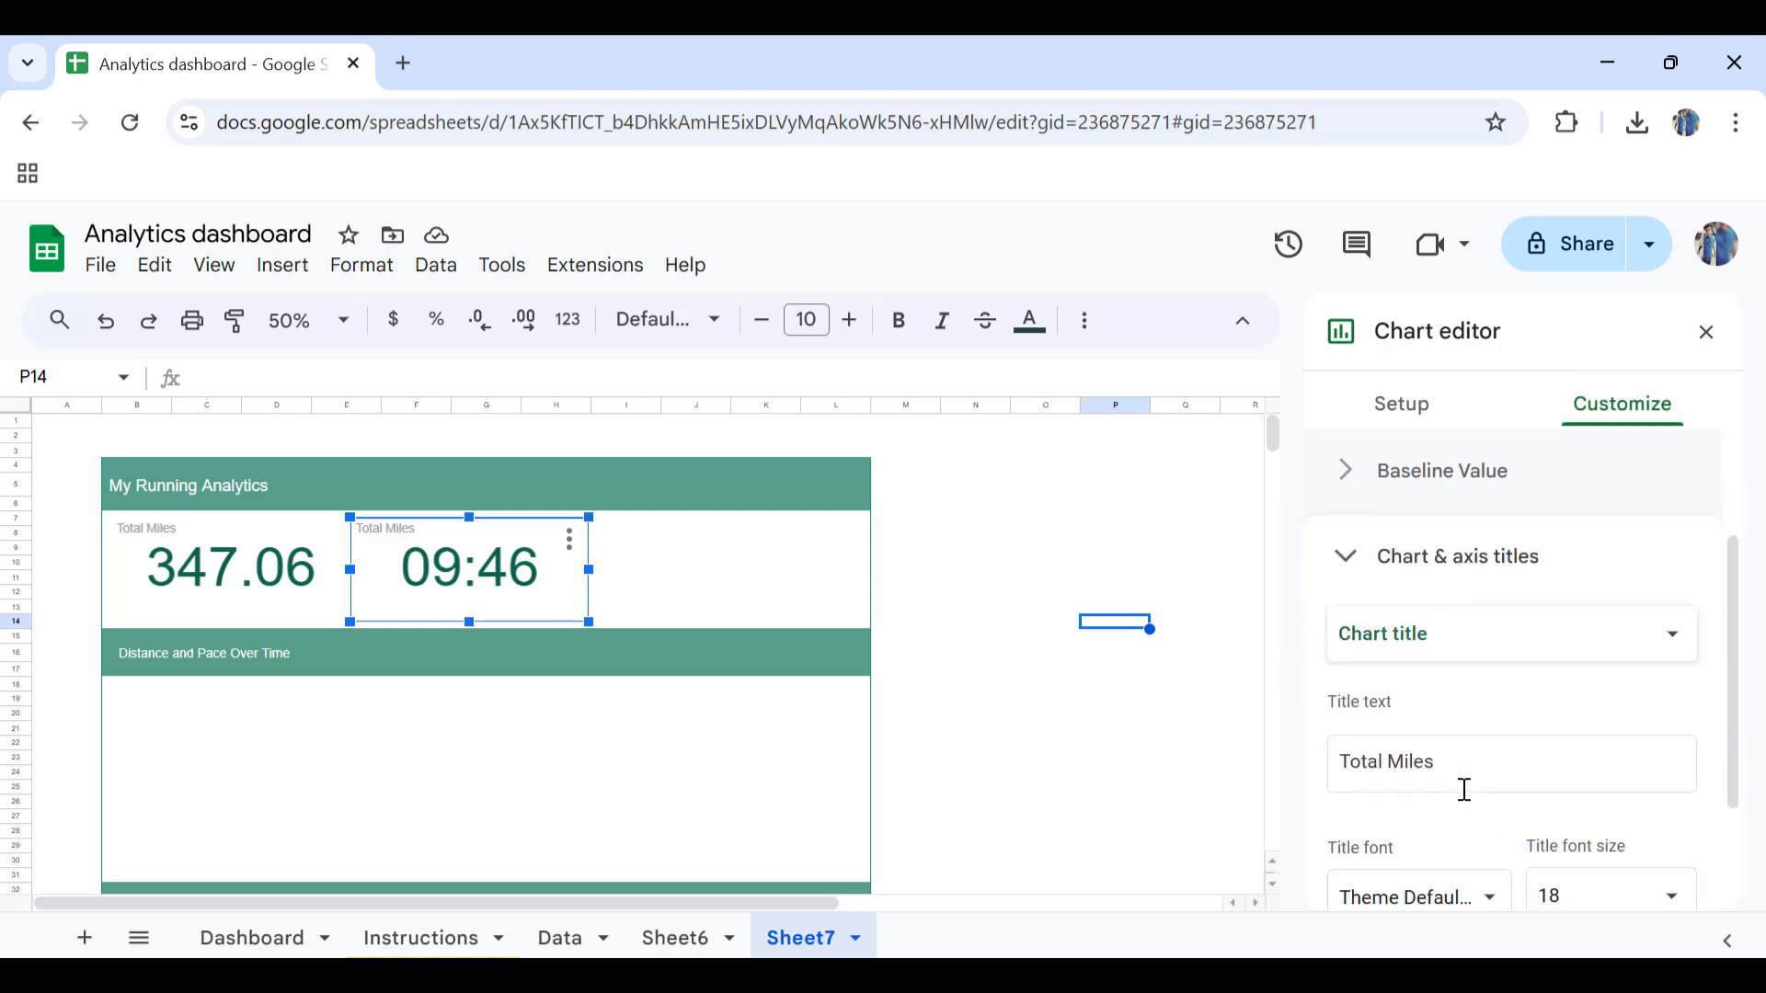
left_click_drag(1471, 765, 1290, 772)
type("Avg Pace")
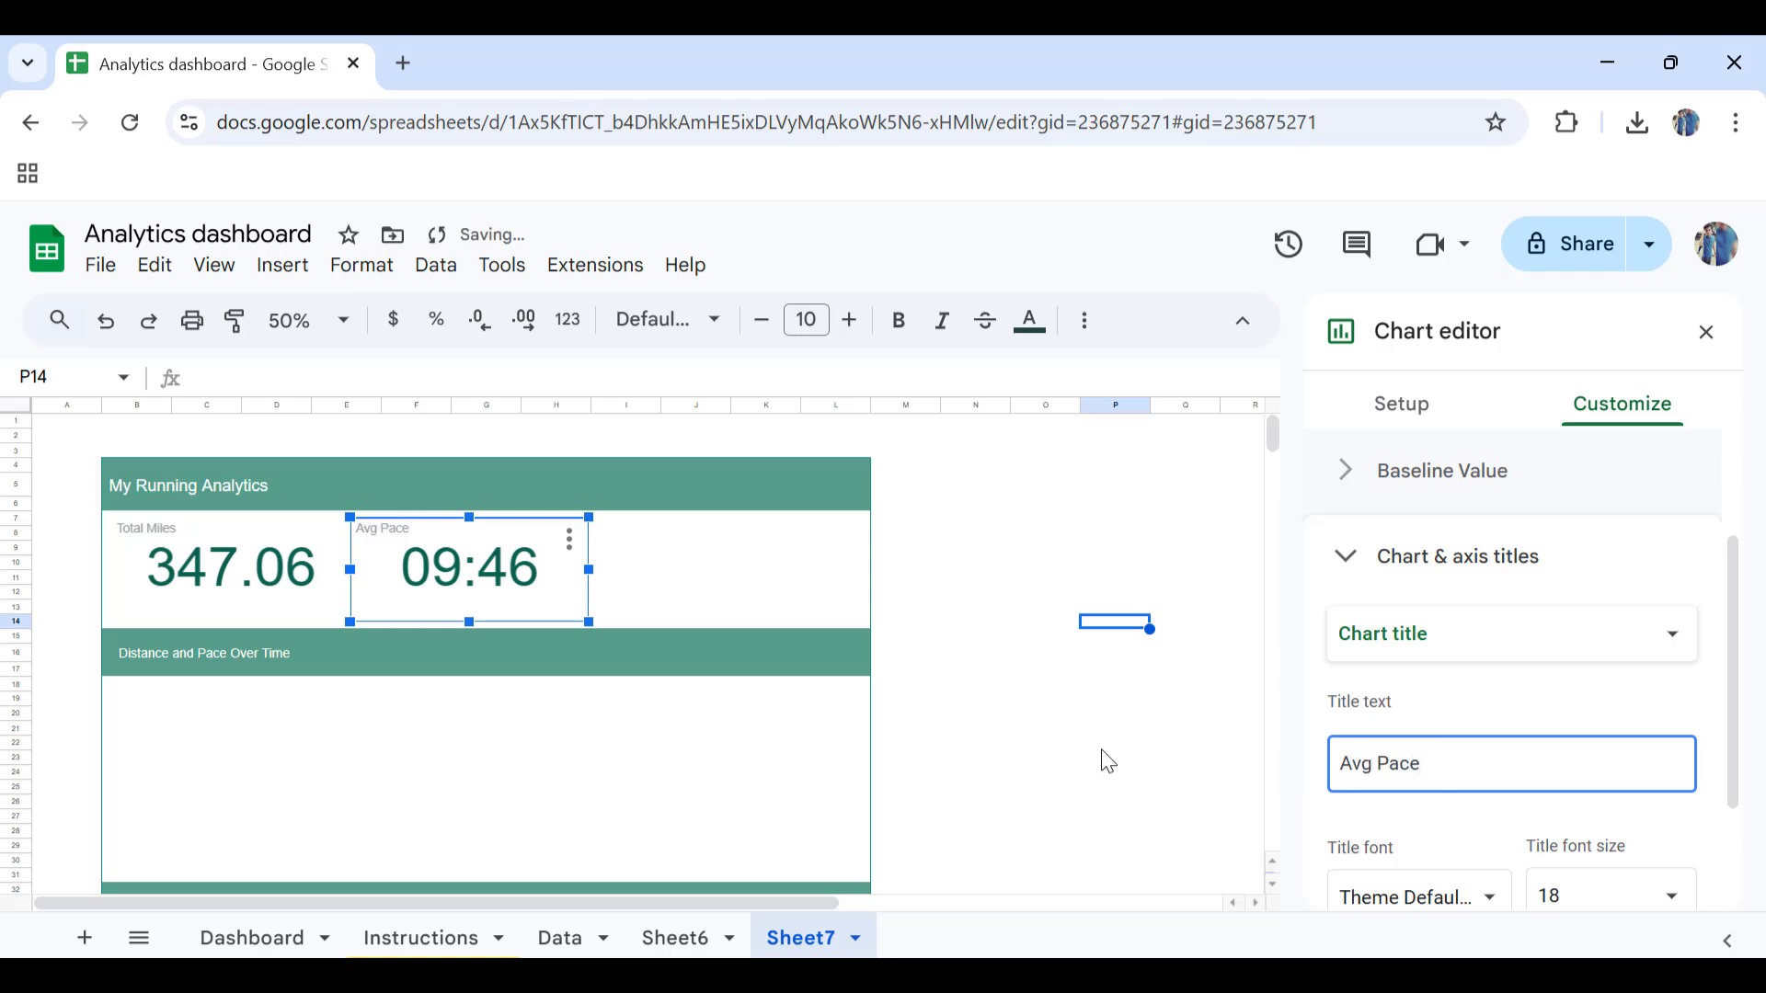
left_click(1072, 716)
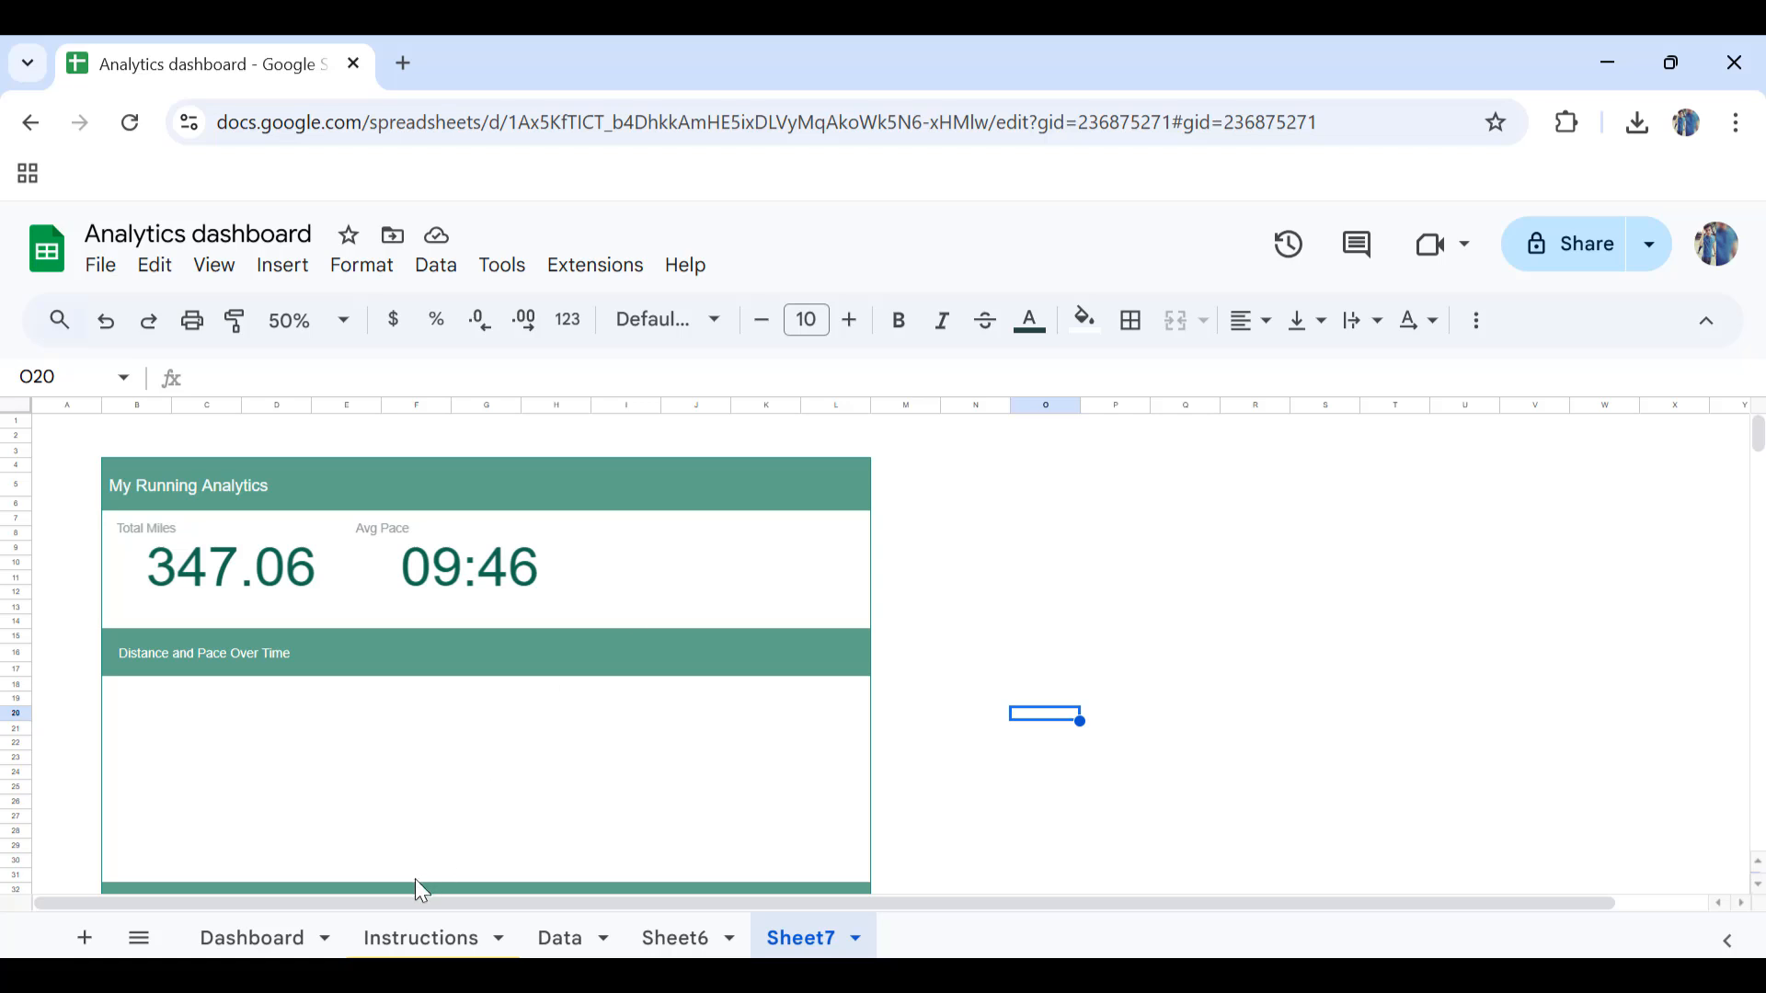
Step: Duplicate the Avg Pace scorecard and place the copy at the far end of the same scorecard row
left_click(257, 938)
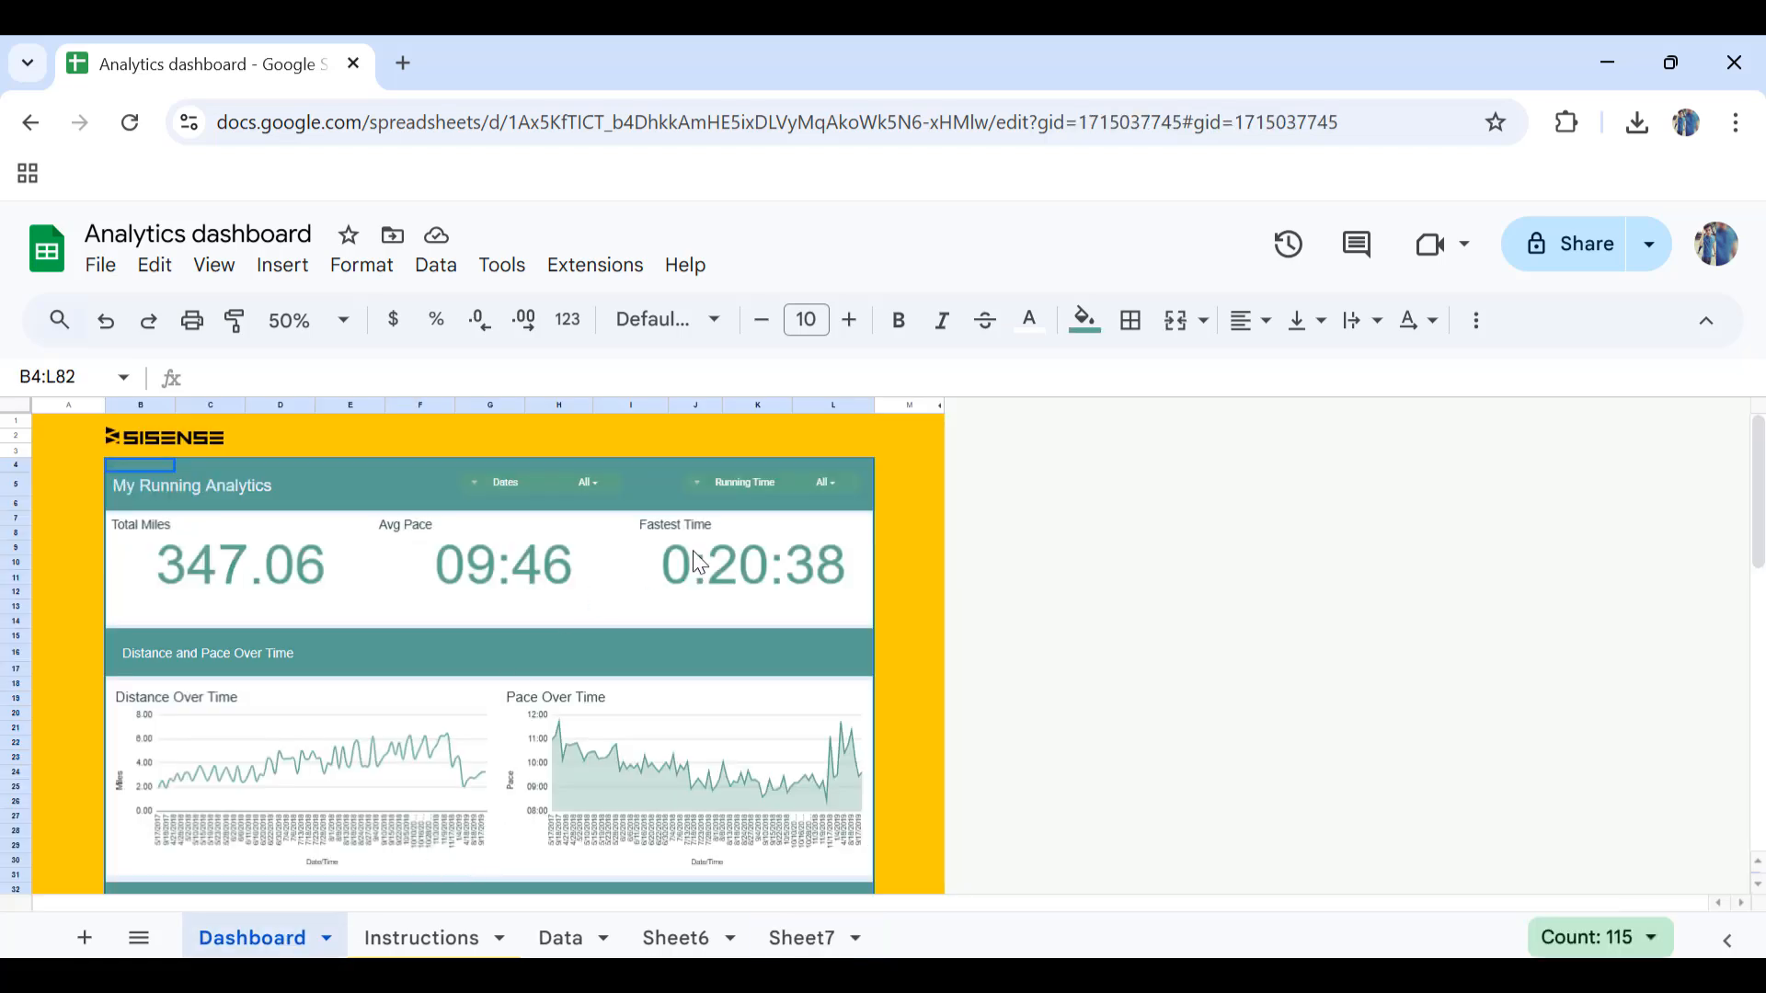
left_click(559, 937)
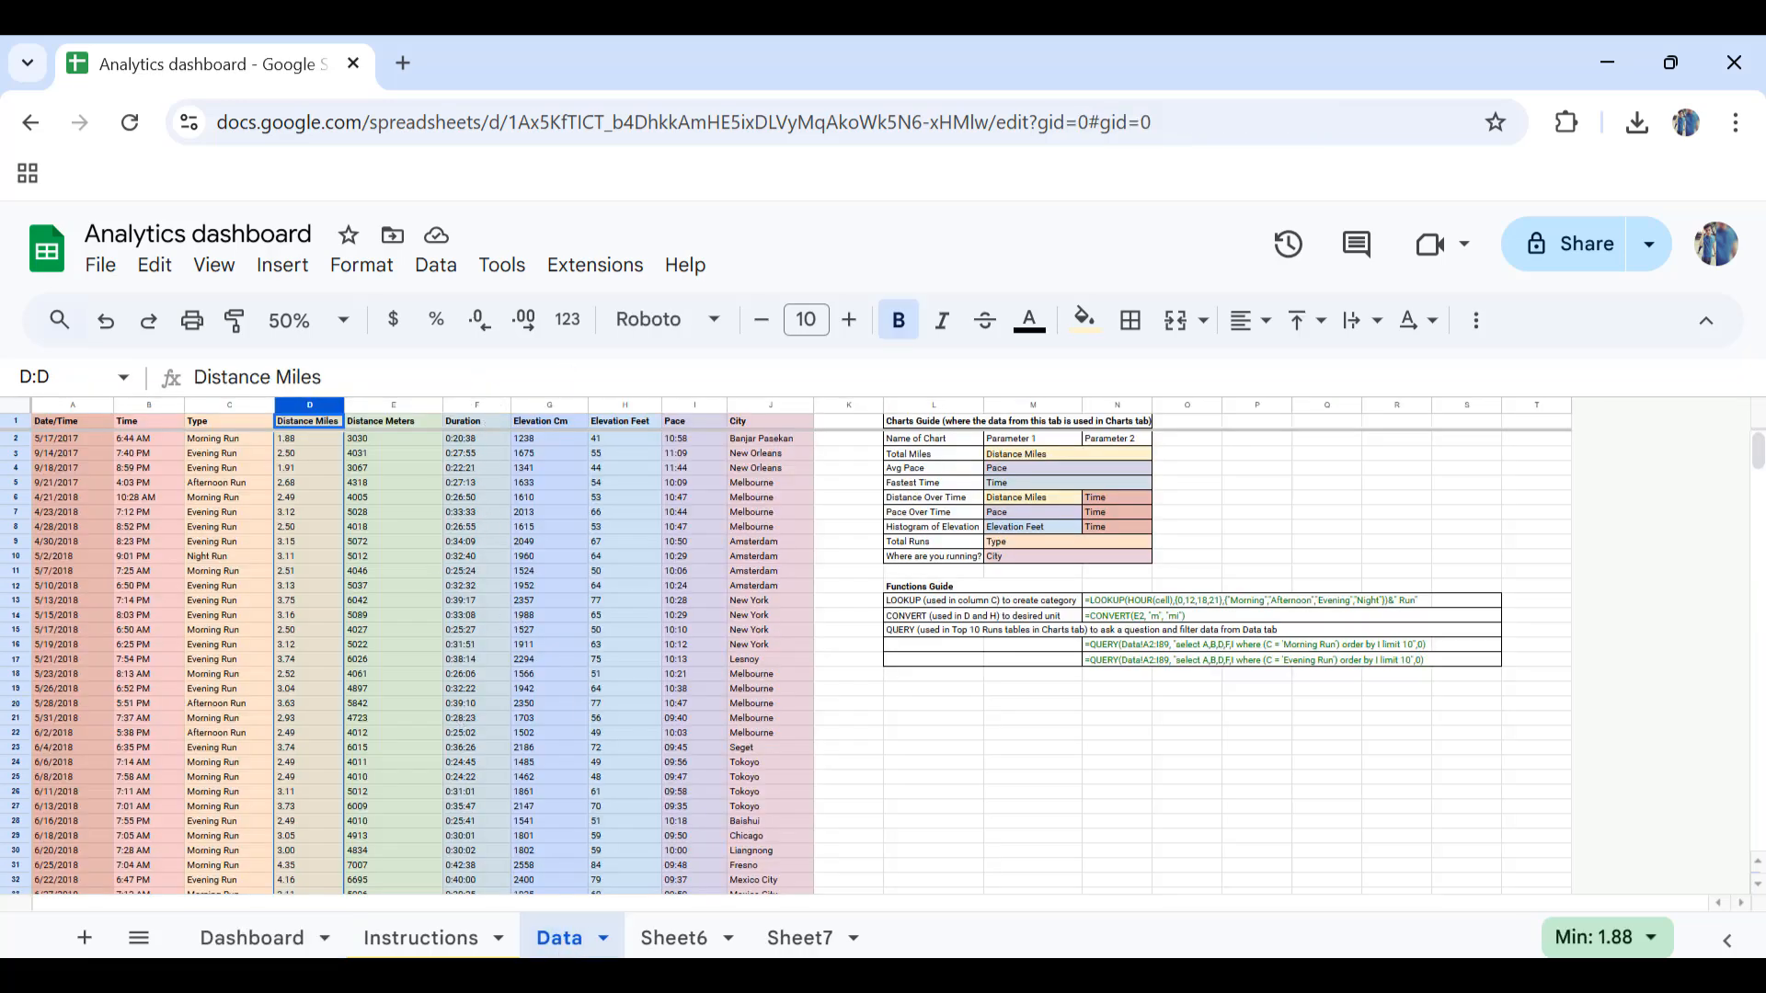
left_click(796, 939)
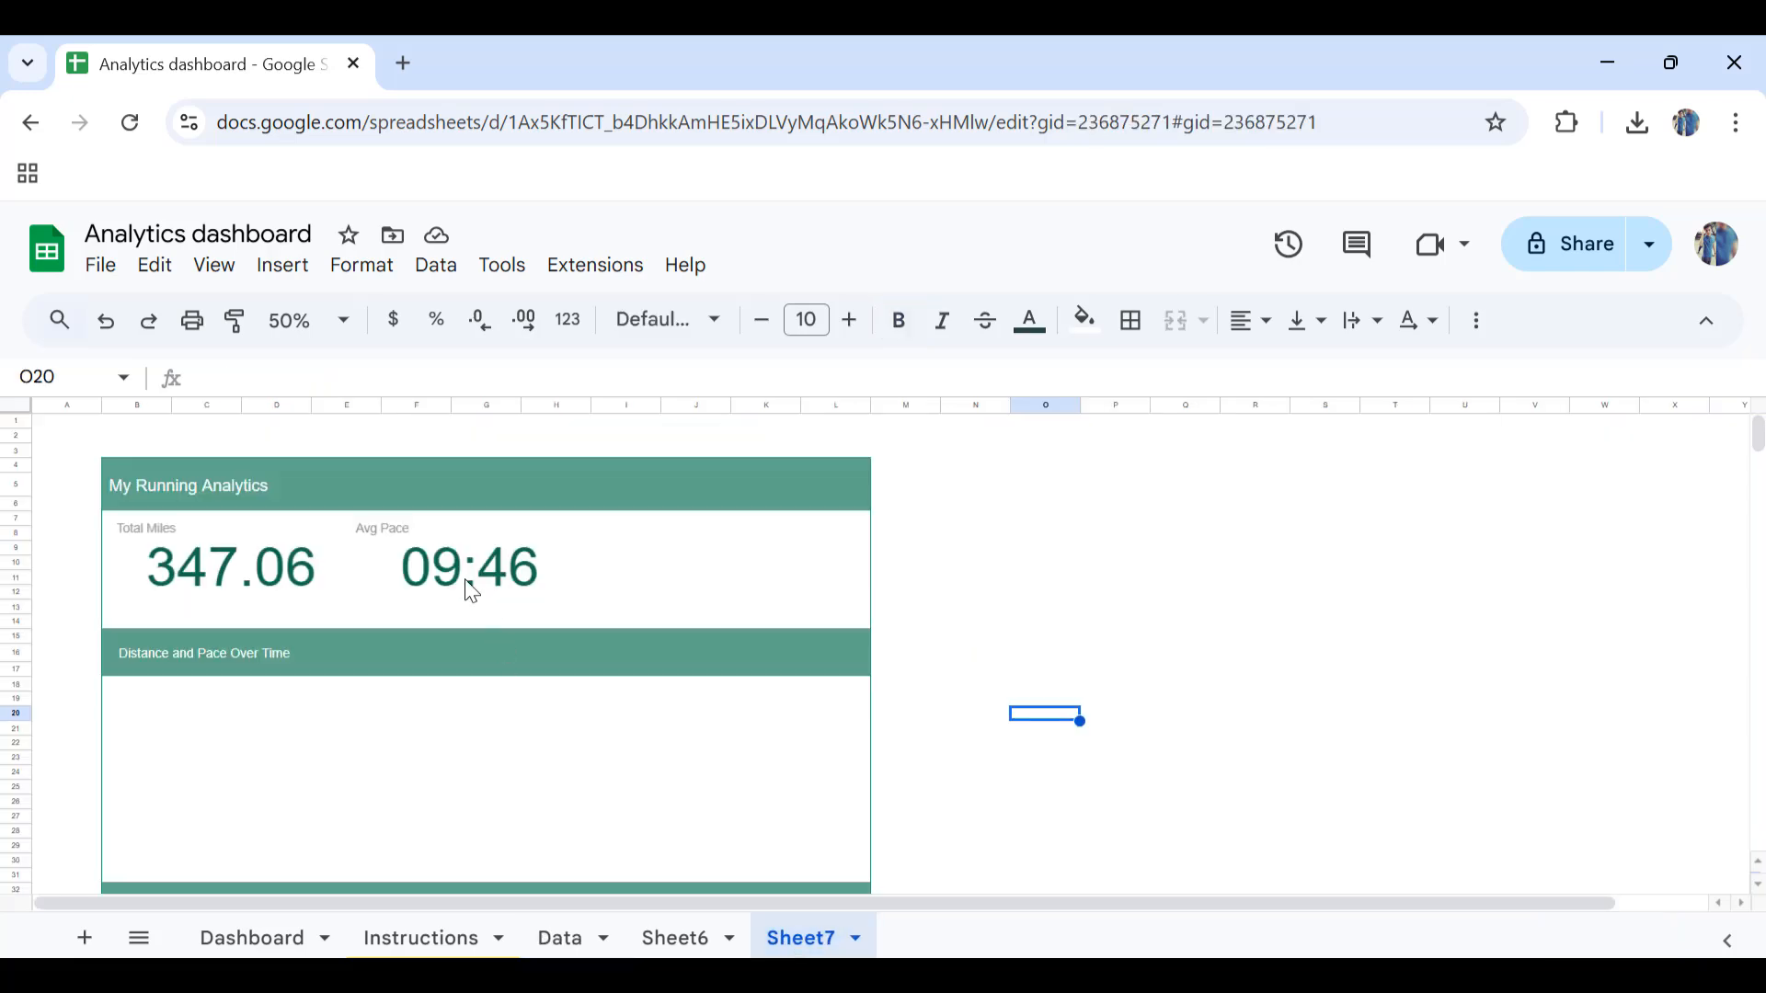
left_click(472, 592)
key("ctrl+c")
key("ctrl+v")
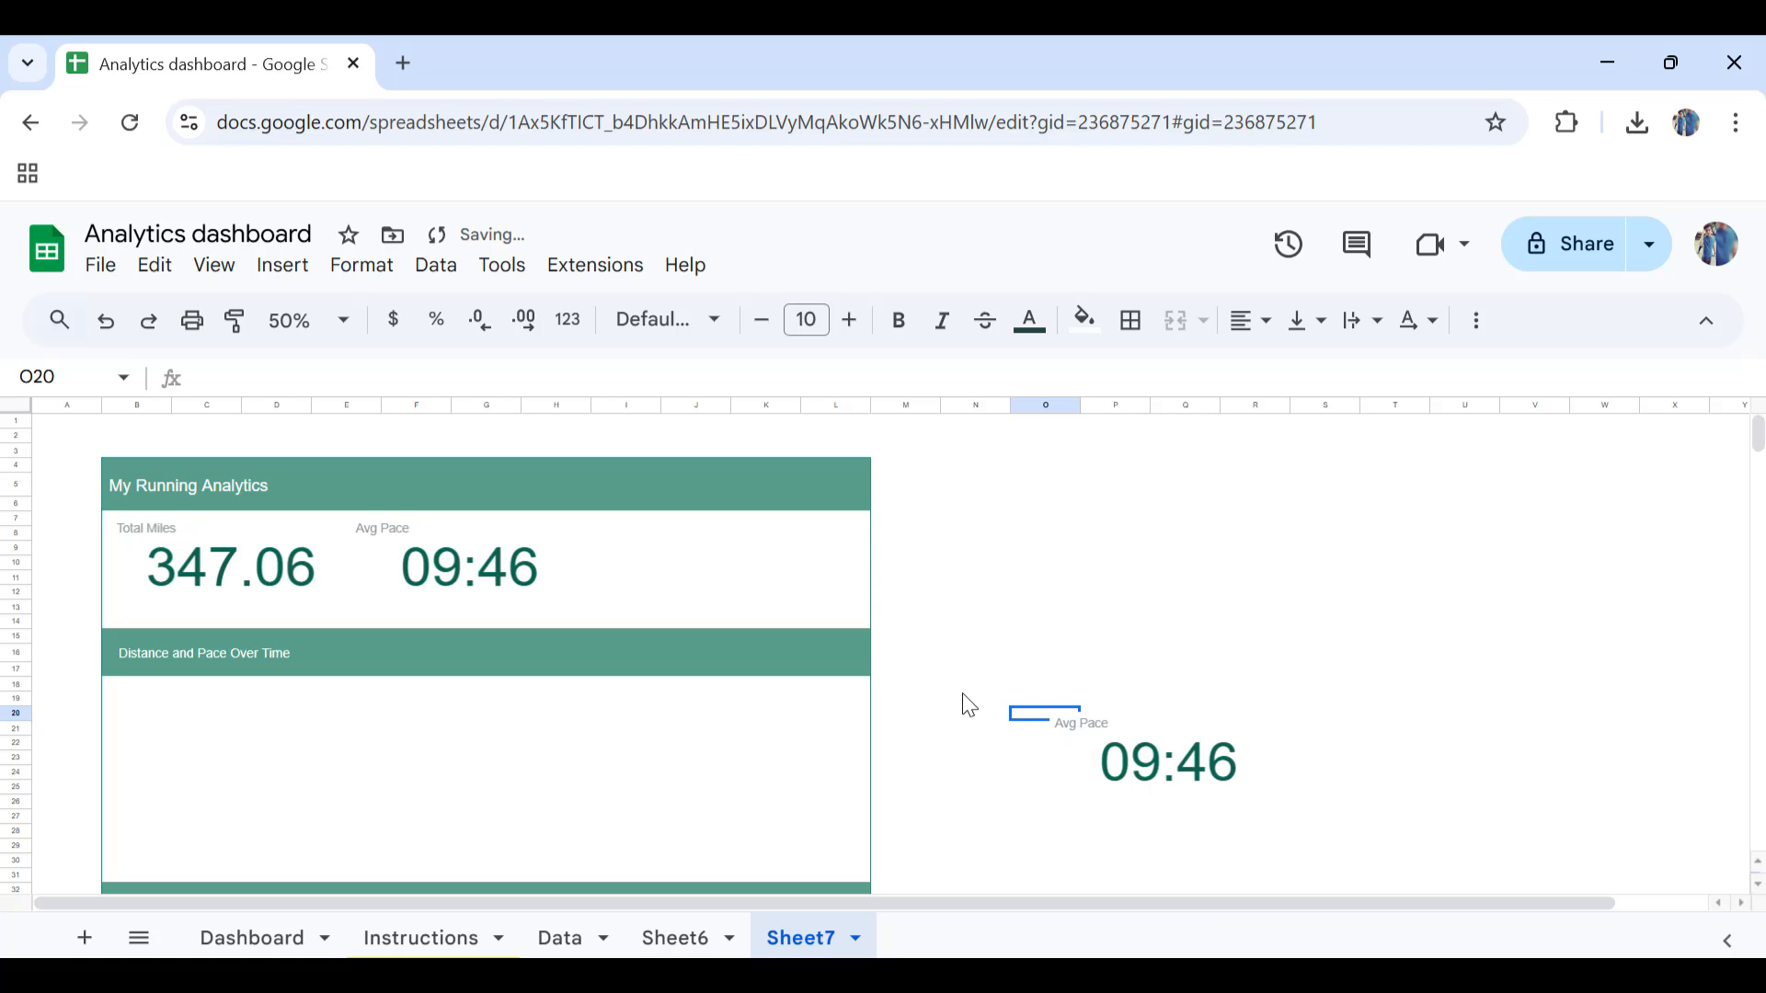
left_click(1099, 741)
left_click_drag(1096, 734, 632, 517)
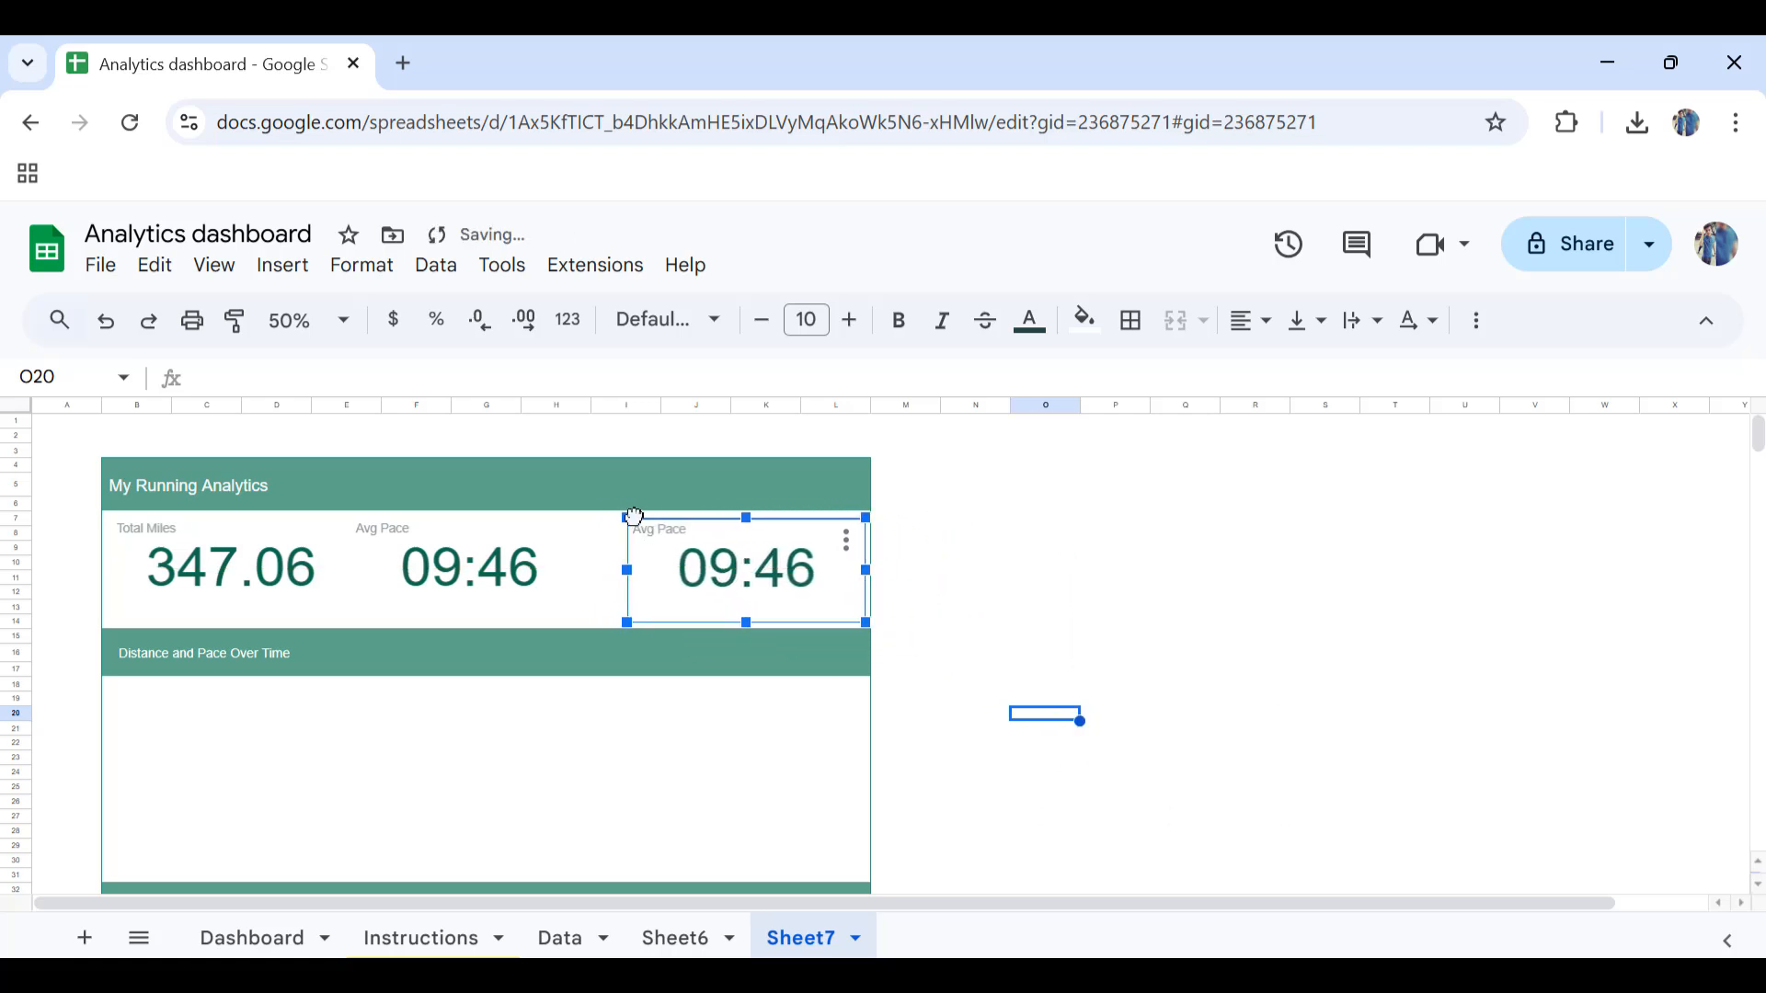
Step: Change the third scorecard's data range to the Duration column, Data!F1:F1085
left_click(846, 543)
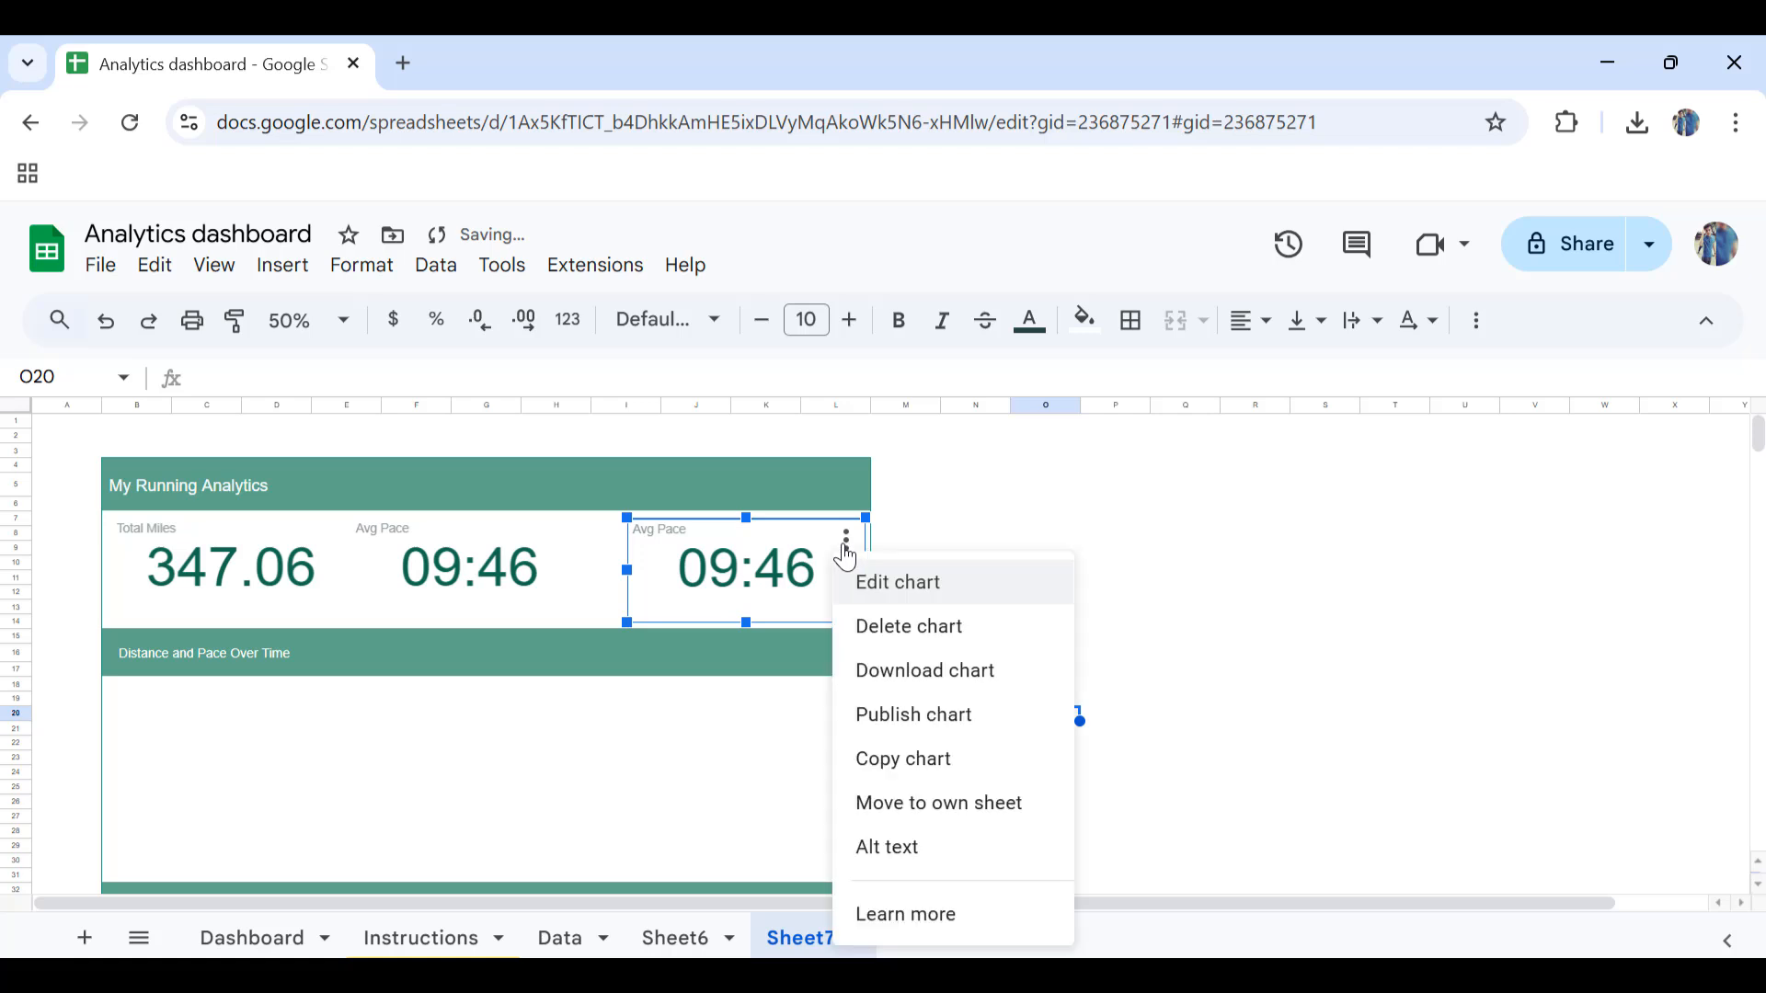
left_click(904, 591)
left_click(1402, 625)
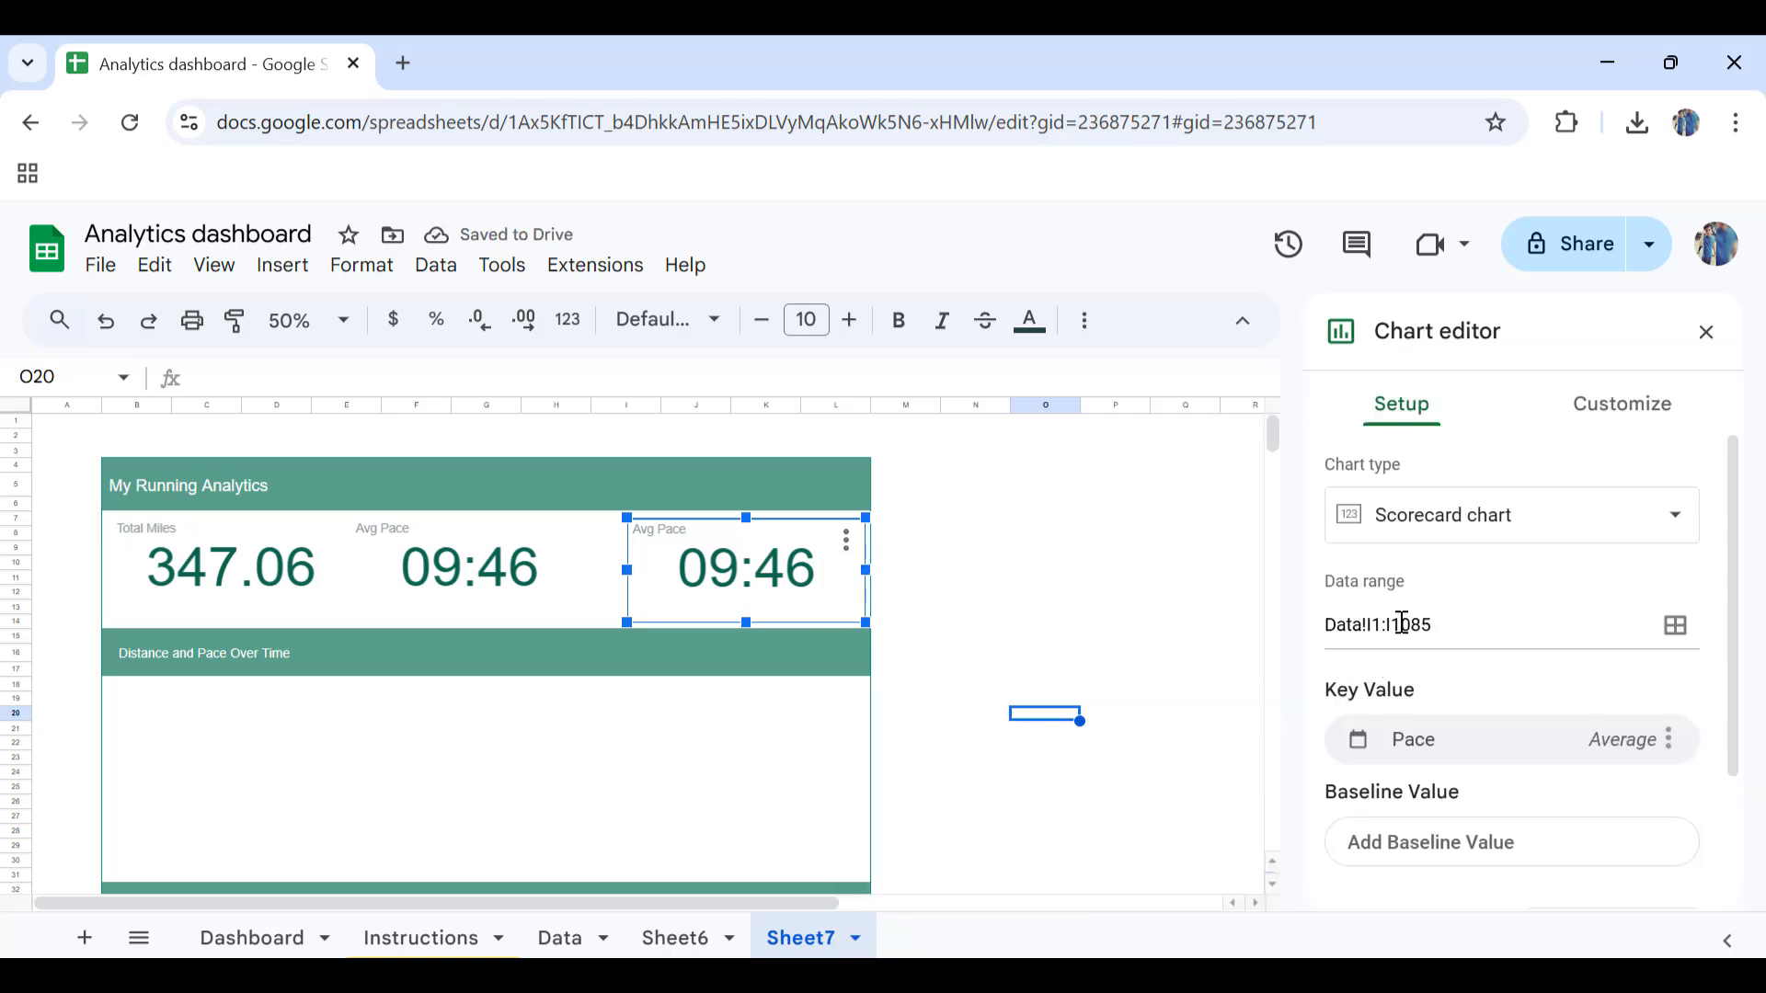
left_click(1375, 625)
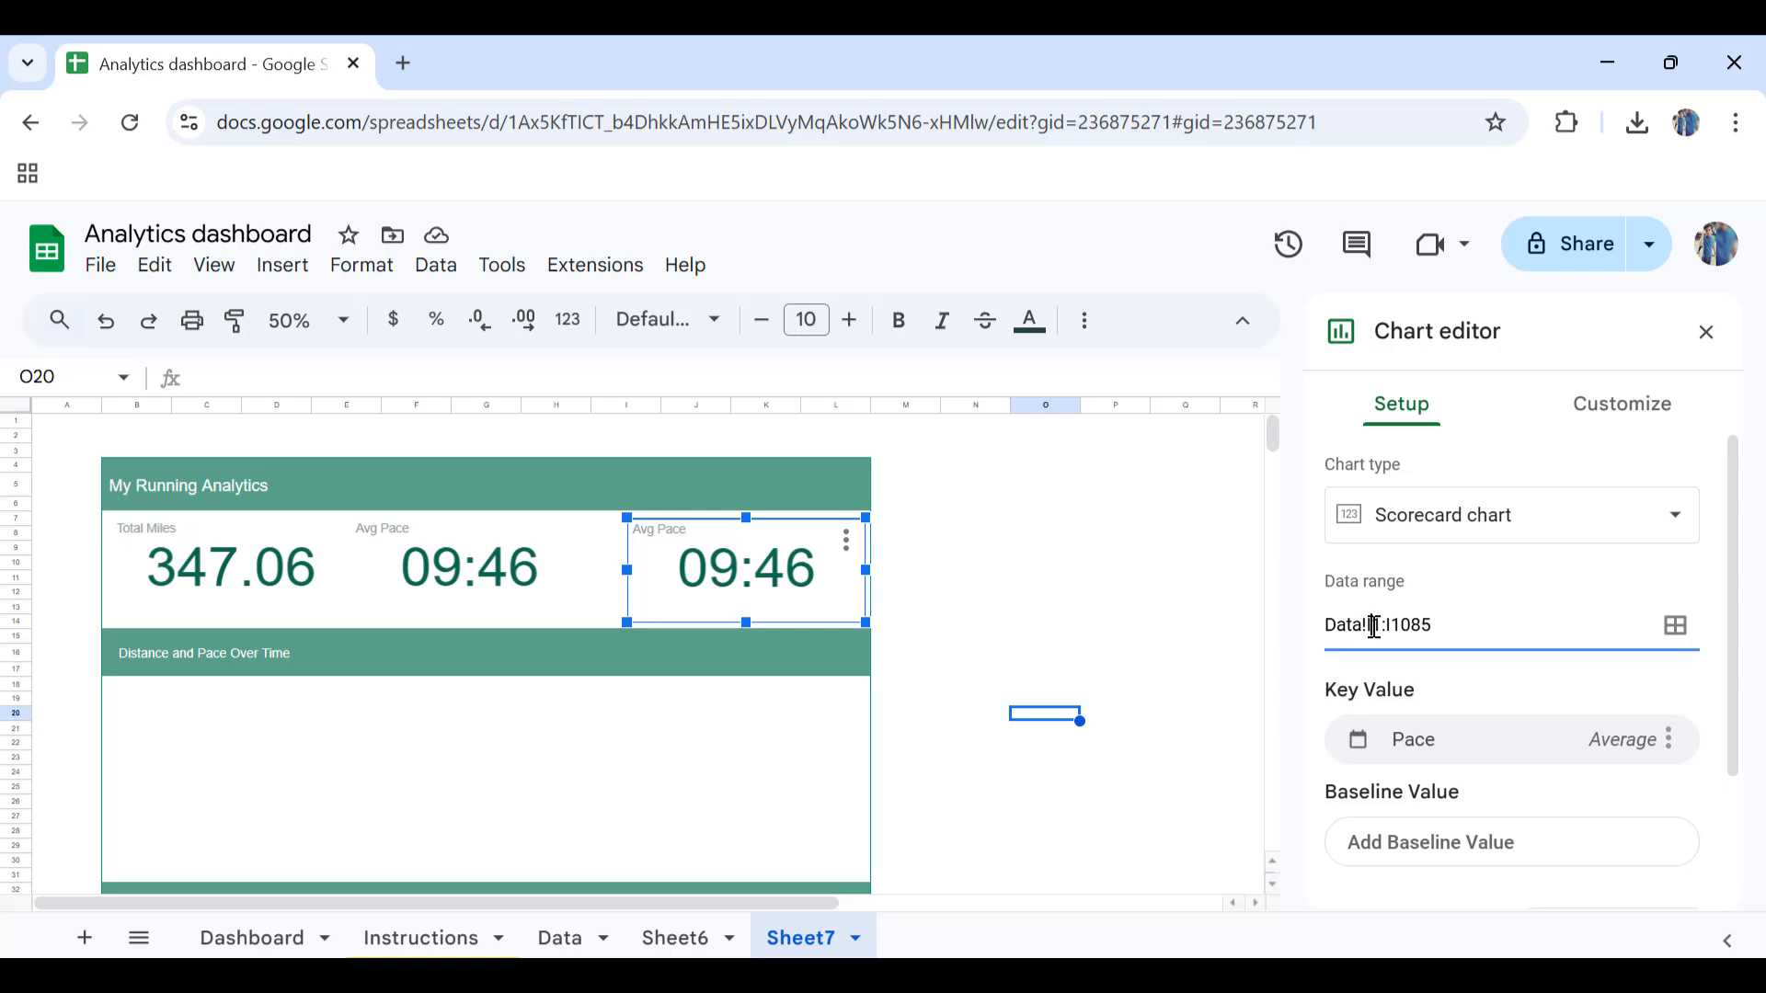
type("f")
key("Right")
key("Right")
key("Right")
key("BackSpace")
type("f")
key("Return")
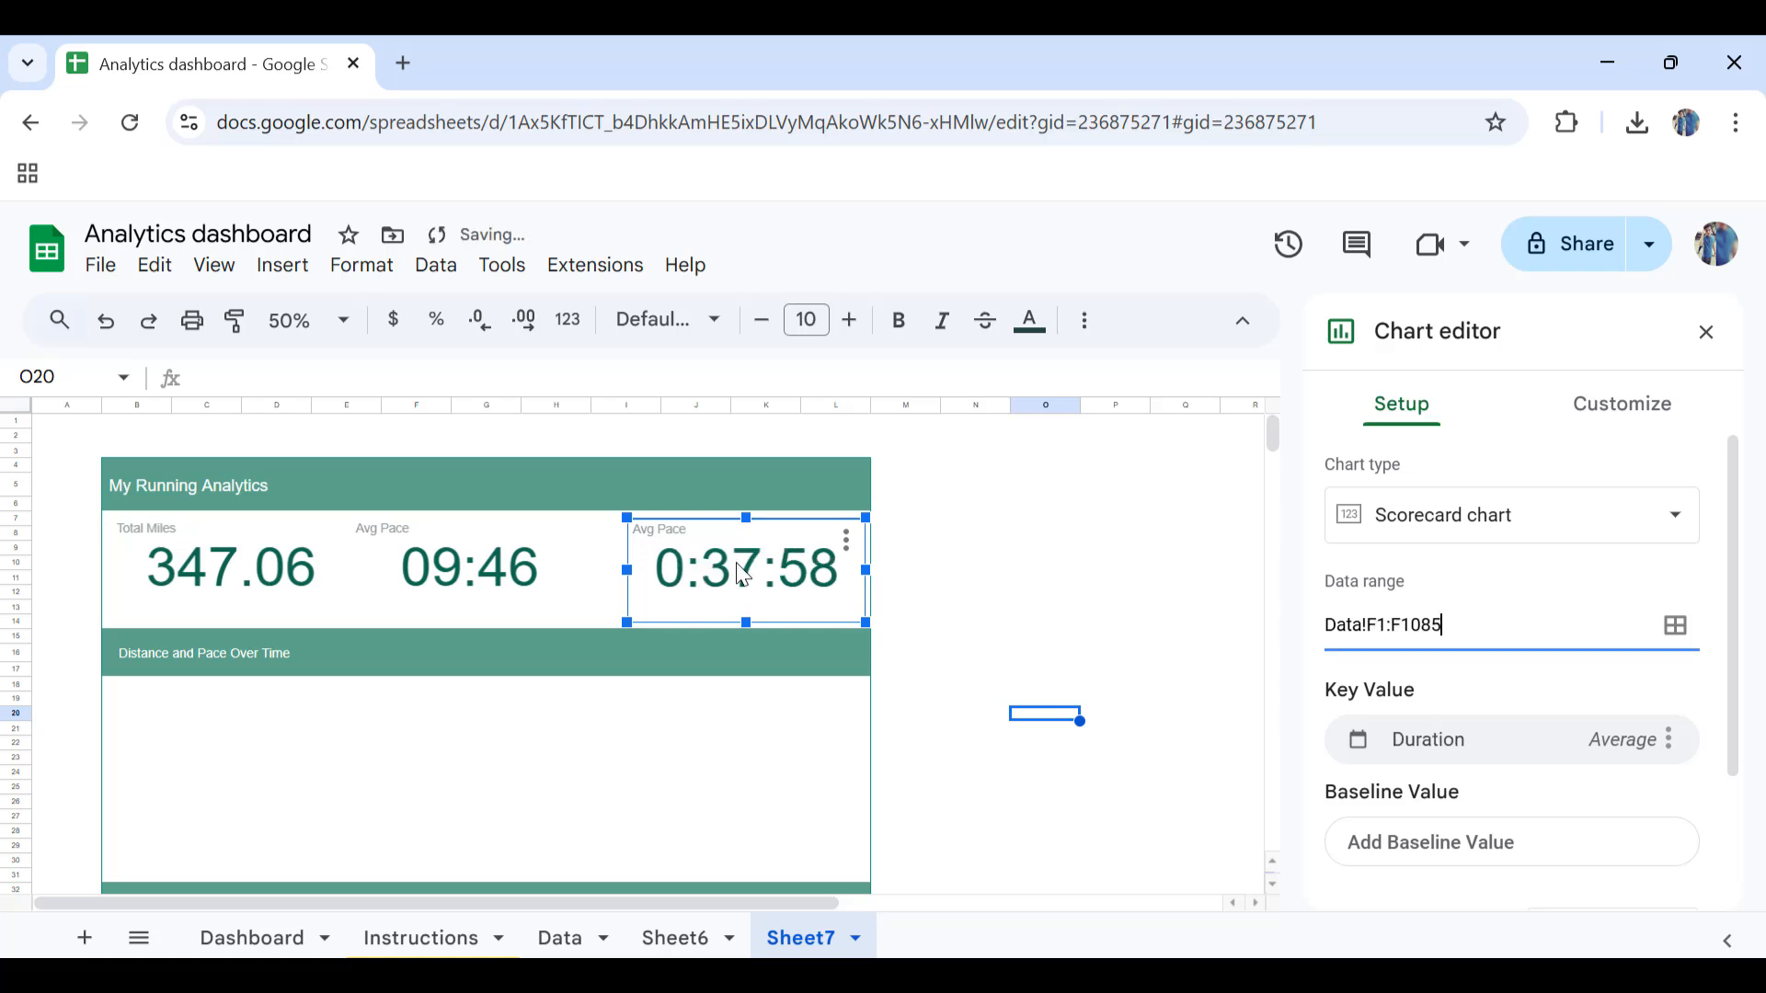
Step: Aggregate the third scorecard's key value by Min and change its chart title to "Fastest Time"
left_click(1628, 751)
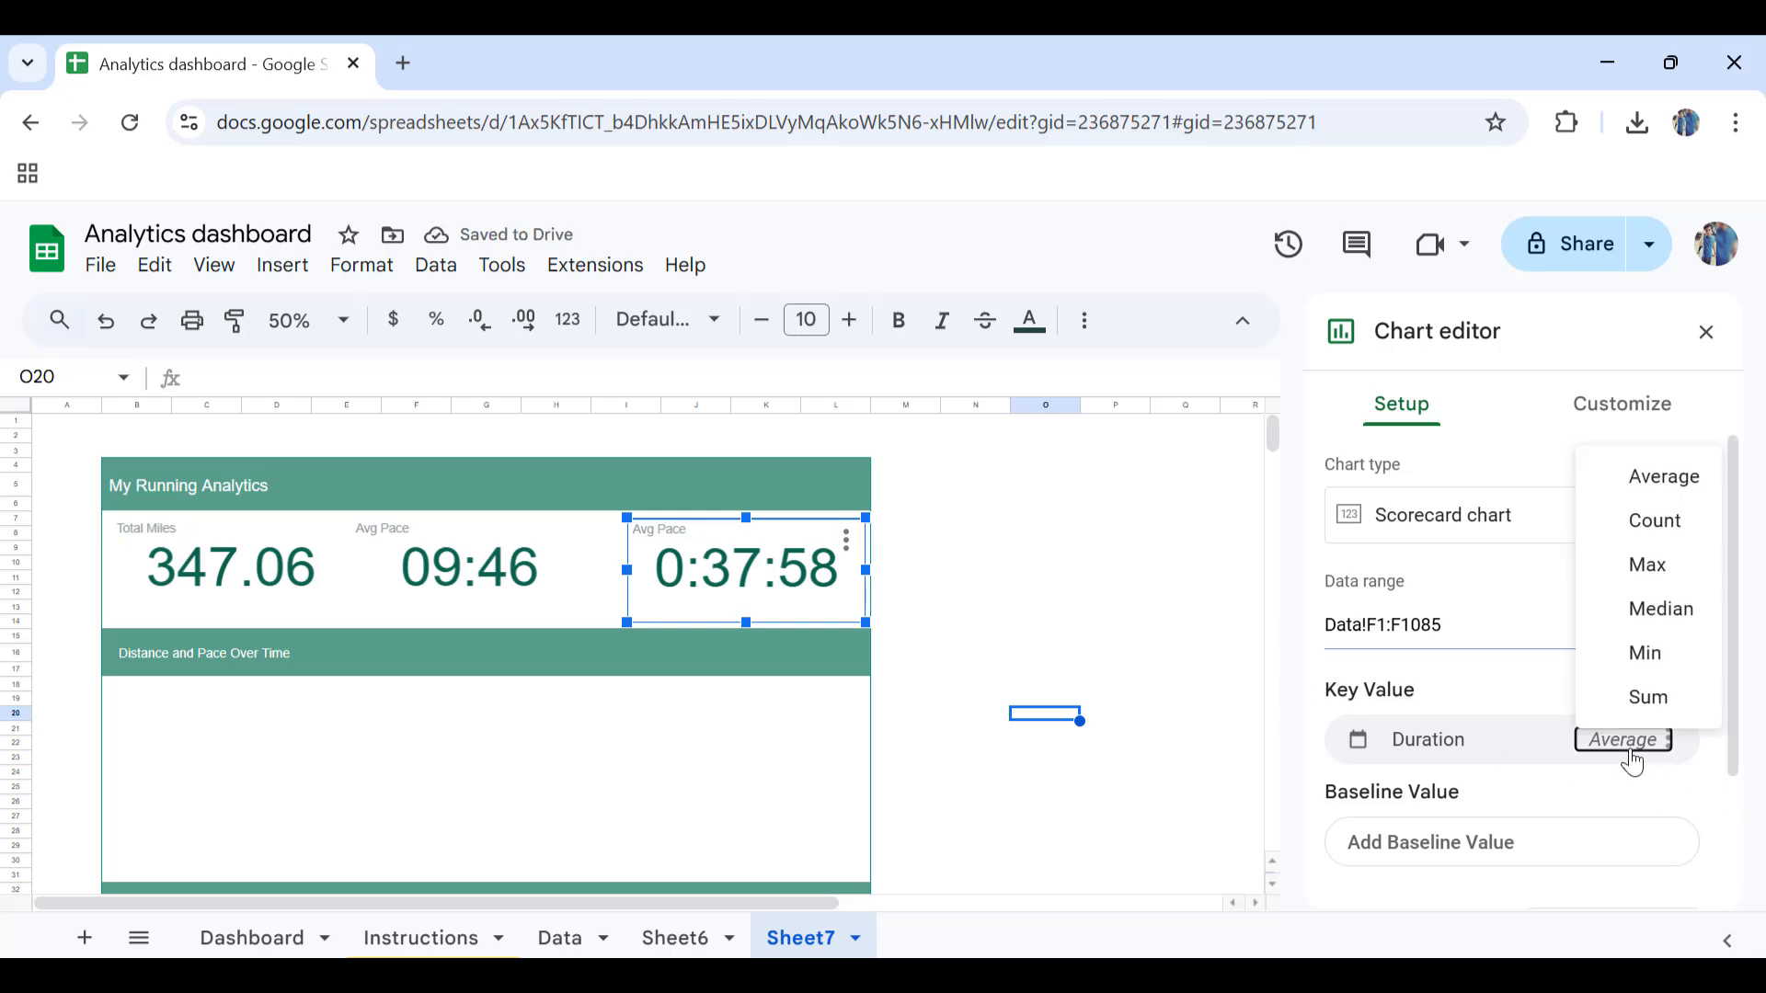
left_click(1644, 653)
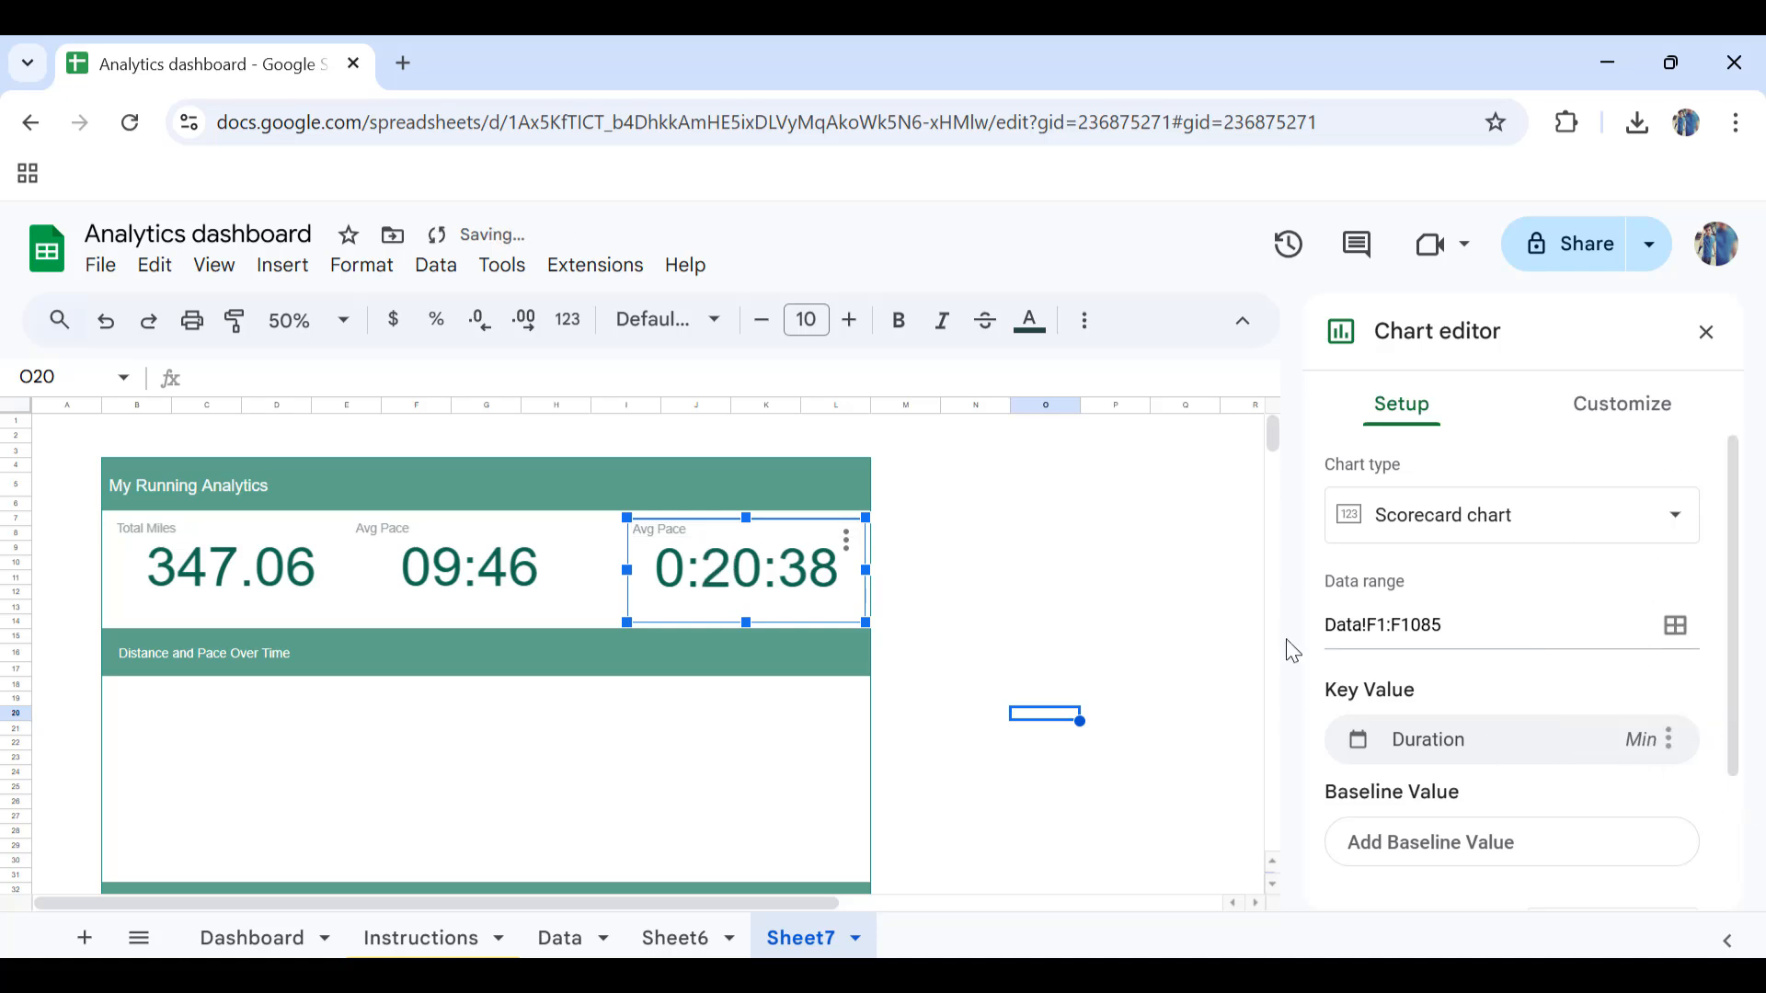
left_click(1596, 405)
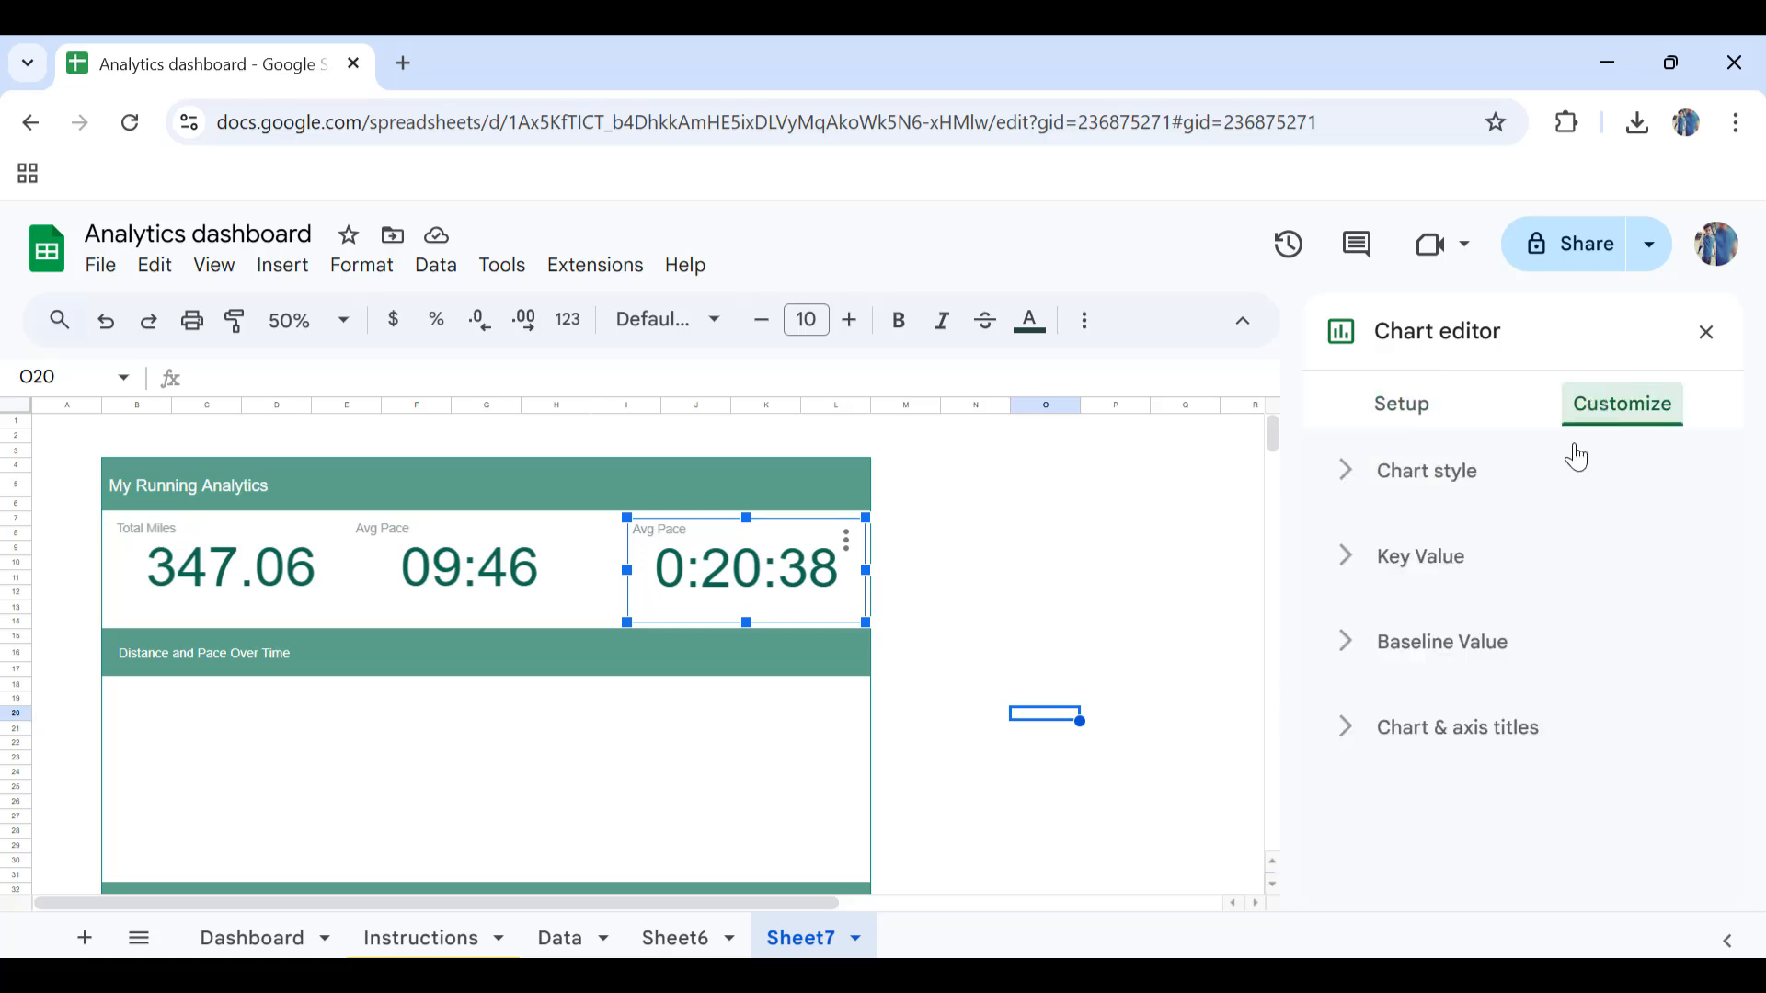
left_click(1394, 742)
scroll(1388, 803, "down", 2)
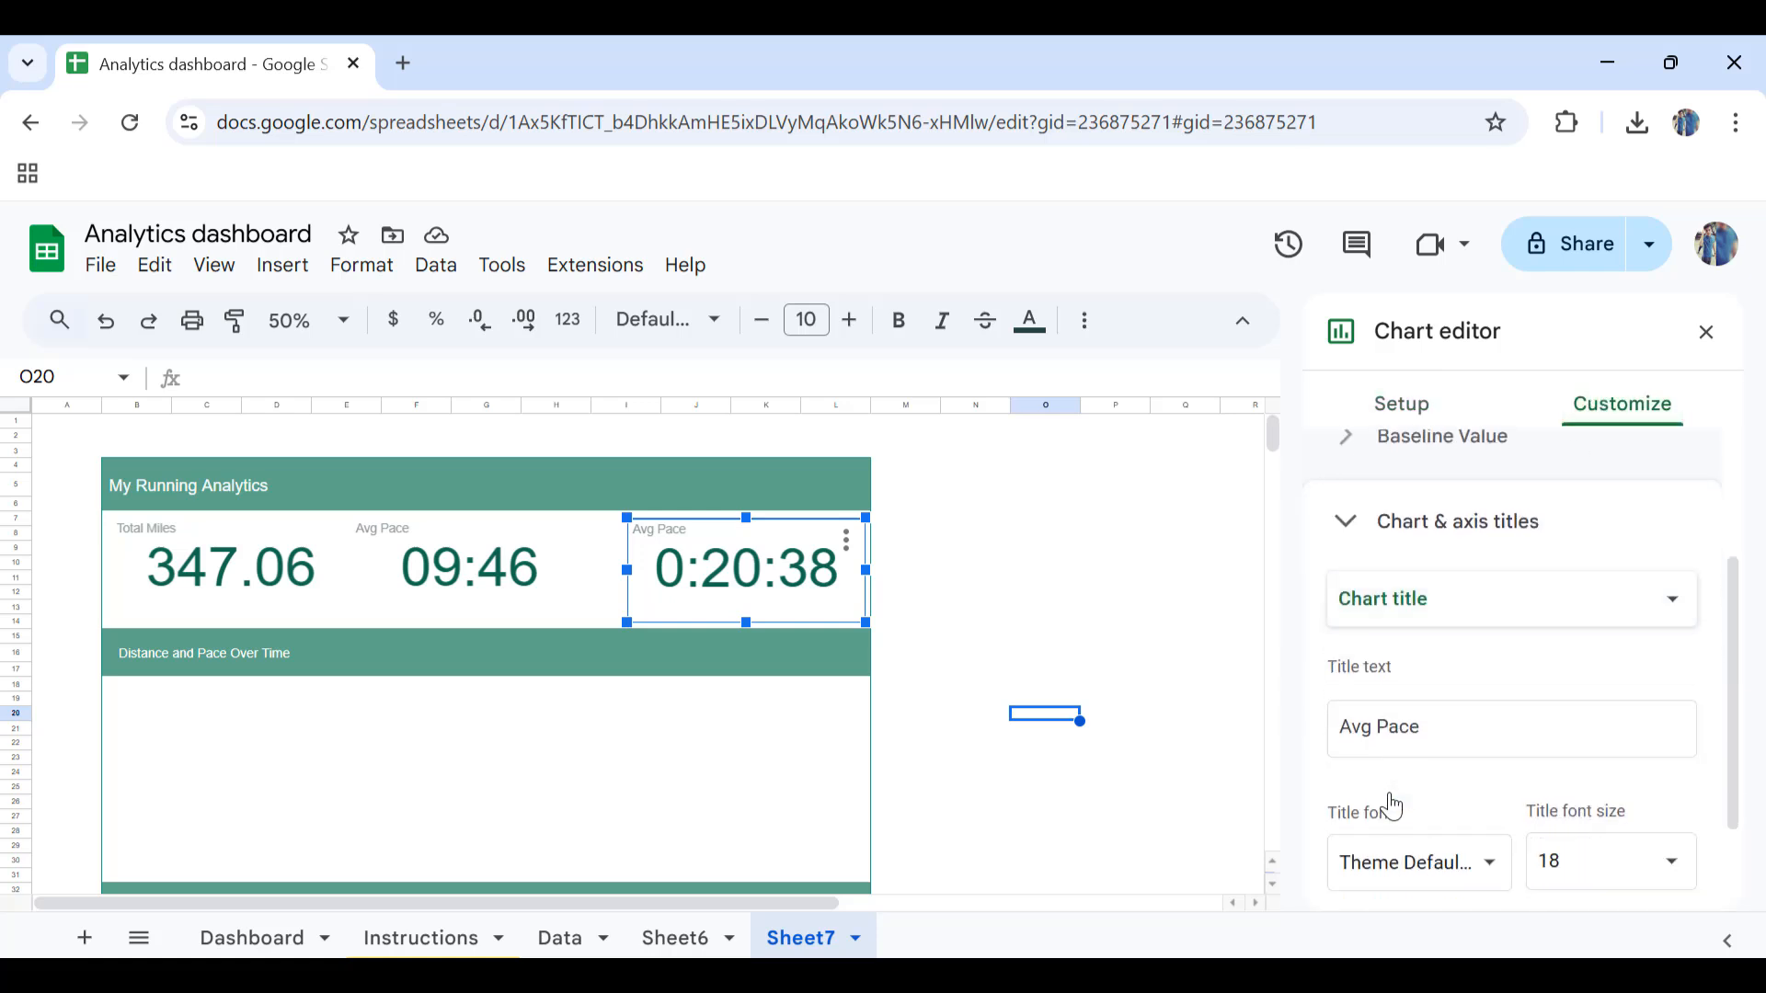
left_click_drag(1443, 740, 1292, 708)
type("Fa")
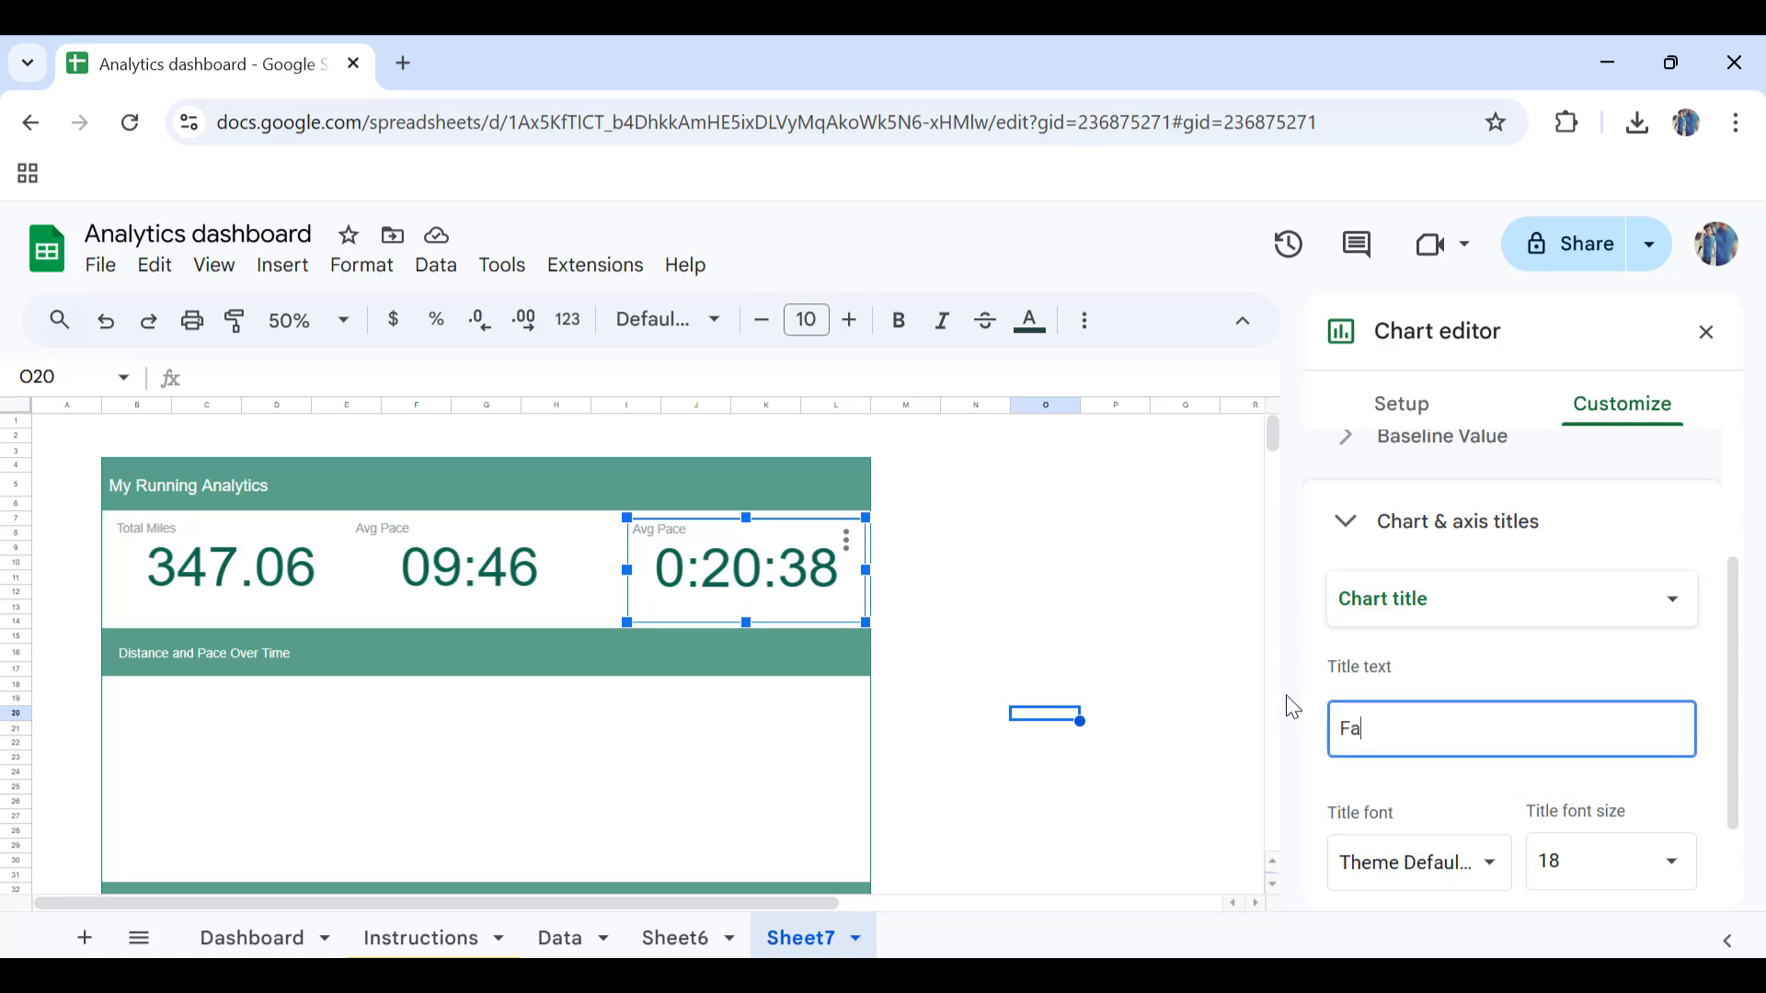
type("ste")
key("BackSpace")
type("test Time")
Step: Check the Dashboard sheet's layout, and insert a blank chart on Sheet7 in the first half of the Distance and Pace Over Time section
left_click(253, 937)
scroll(467, 778, "down", 2)
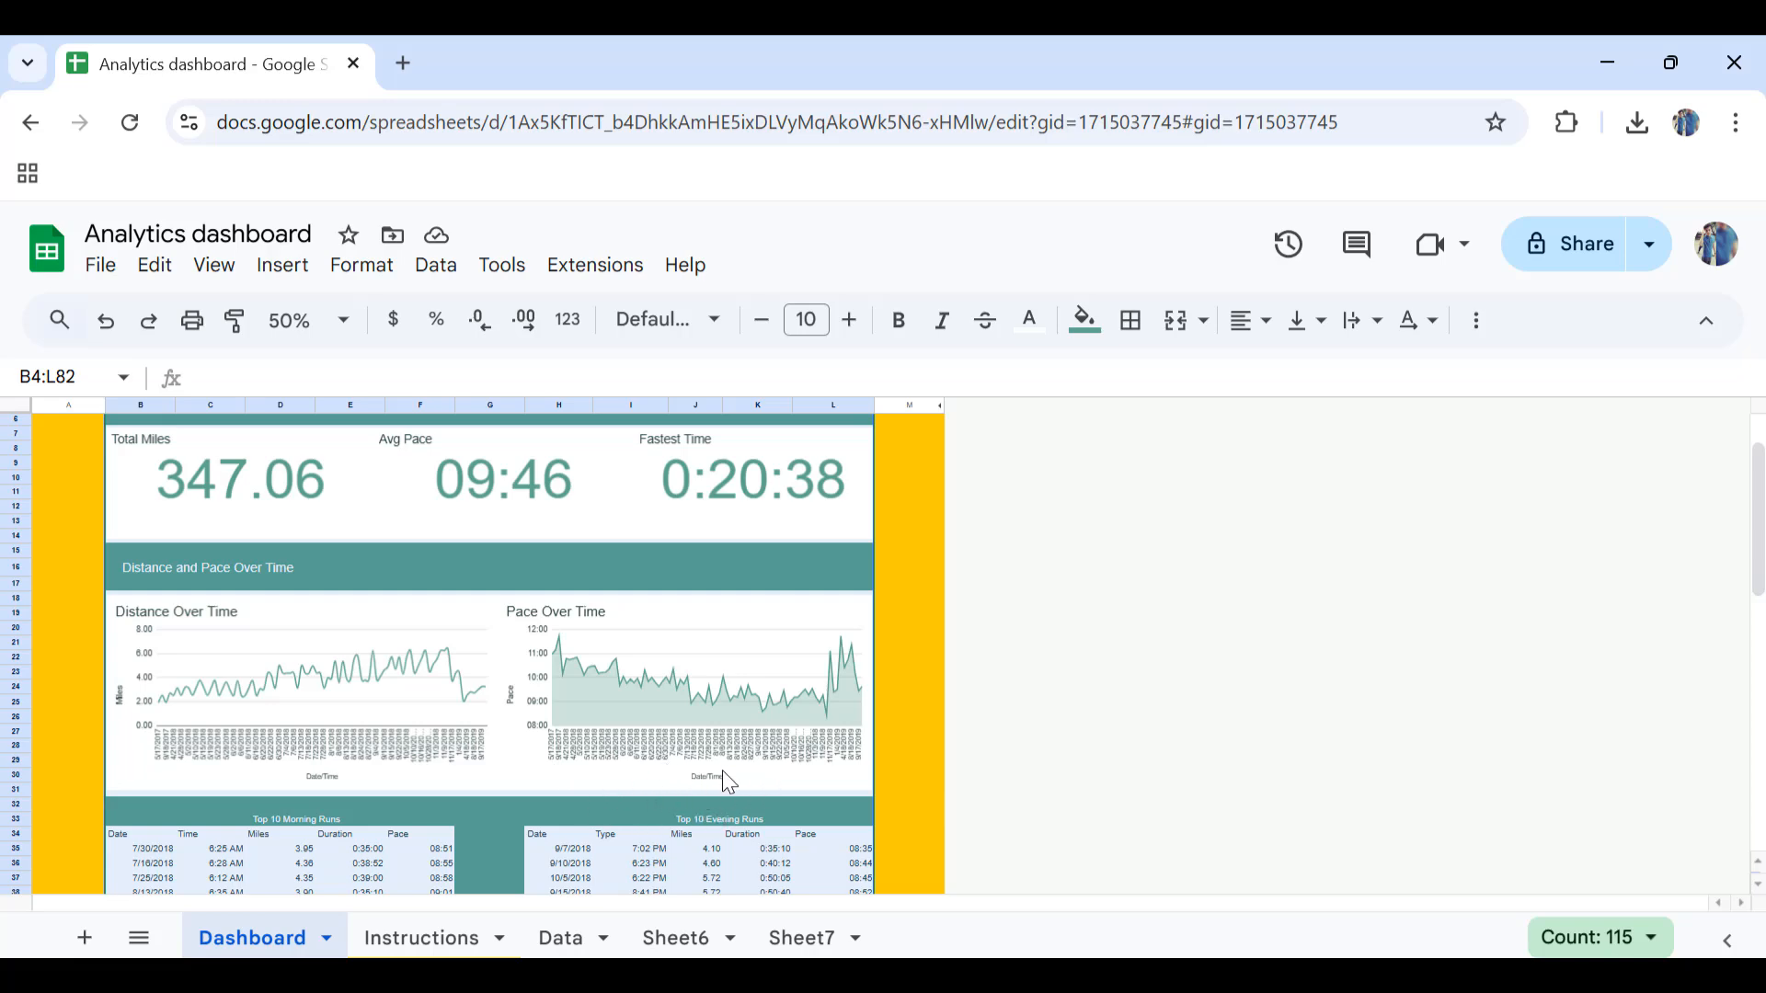
left_click(756, 935)
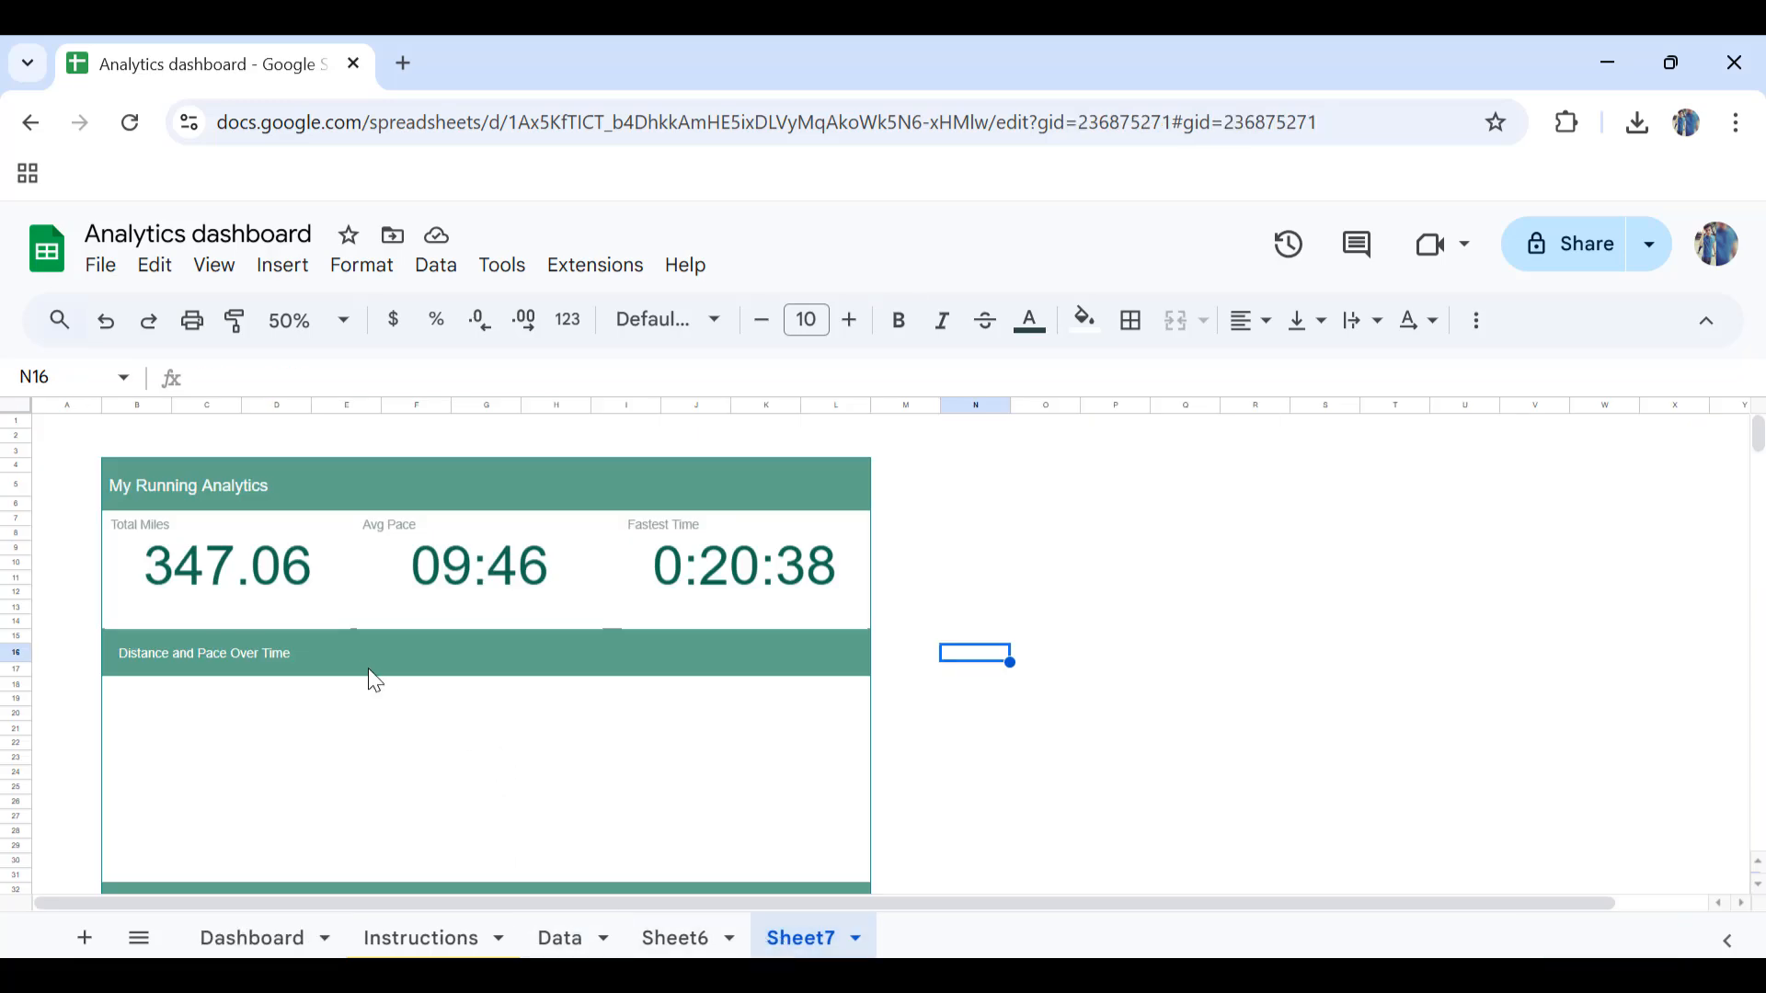
left_click(281, 266)
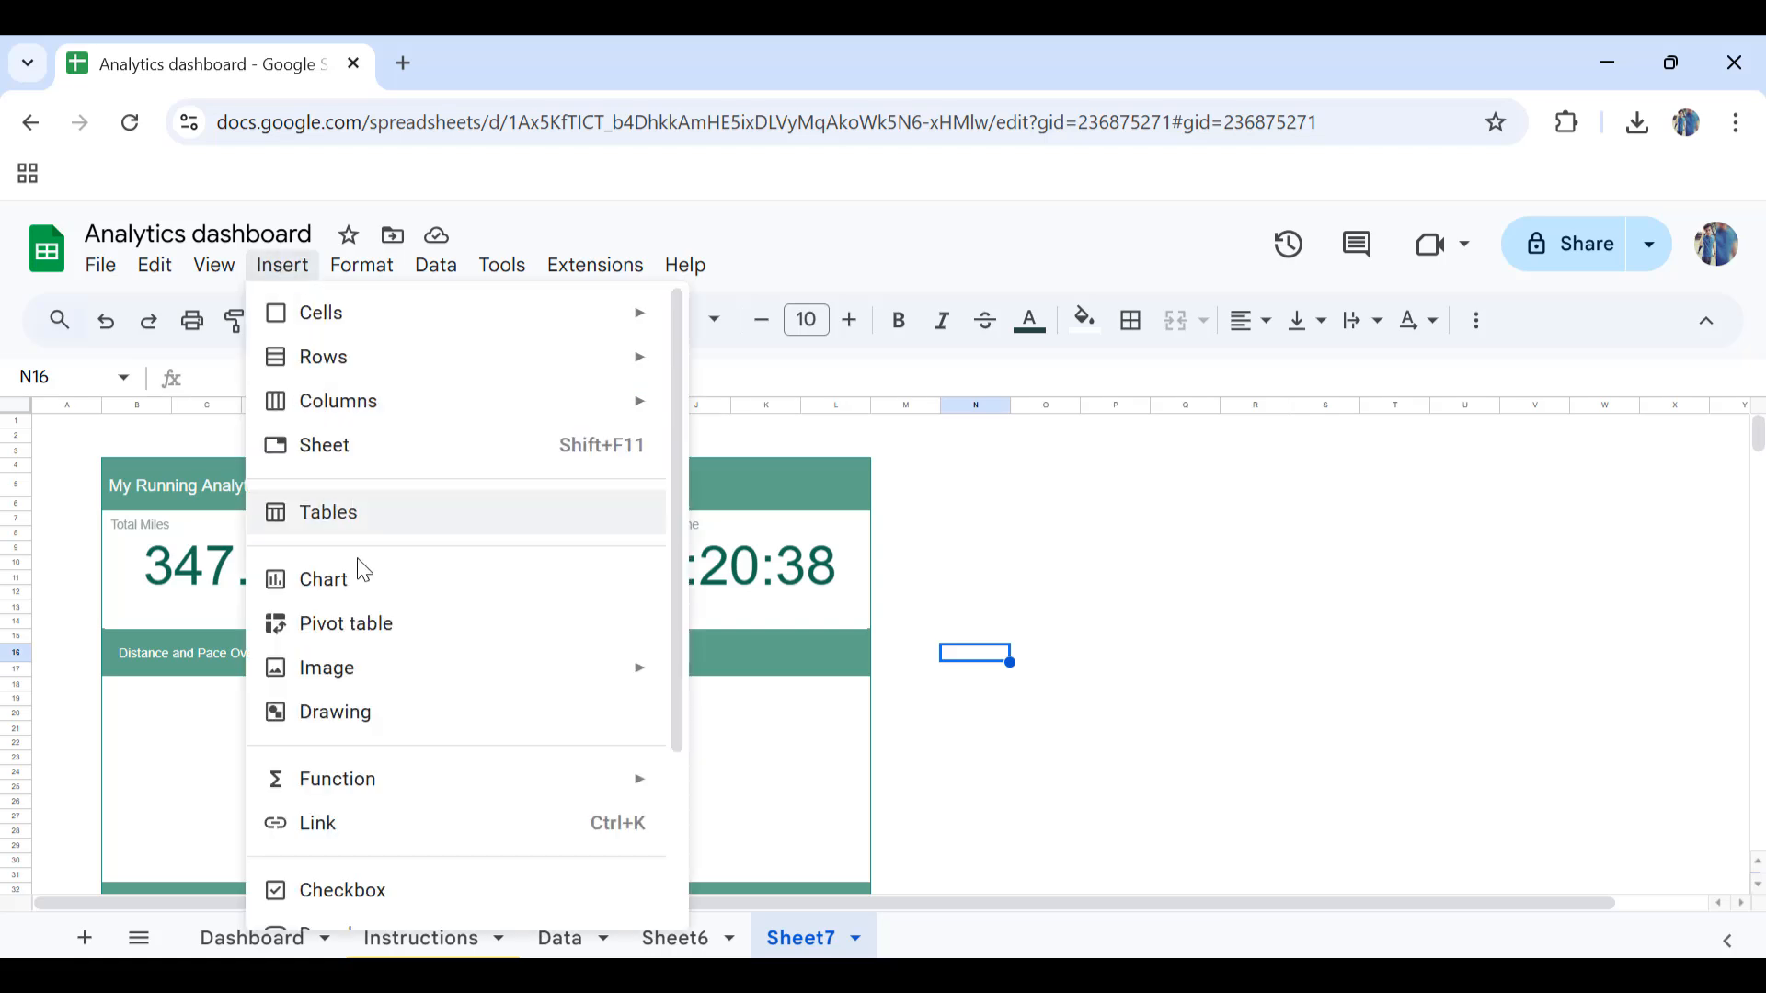
left_click(352, 588)
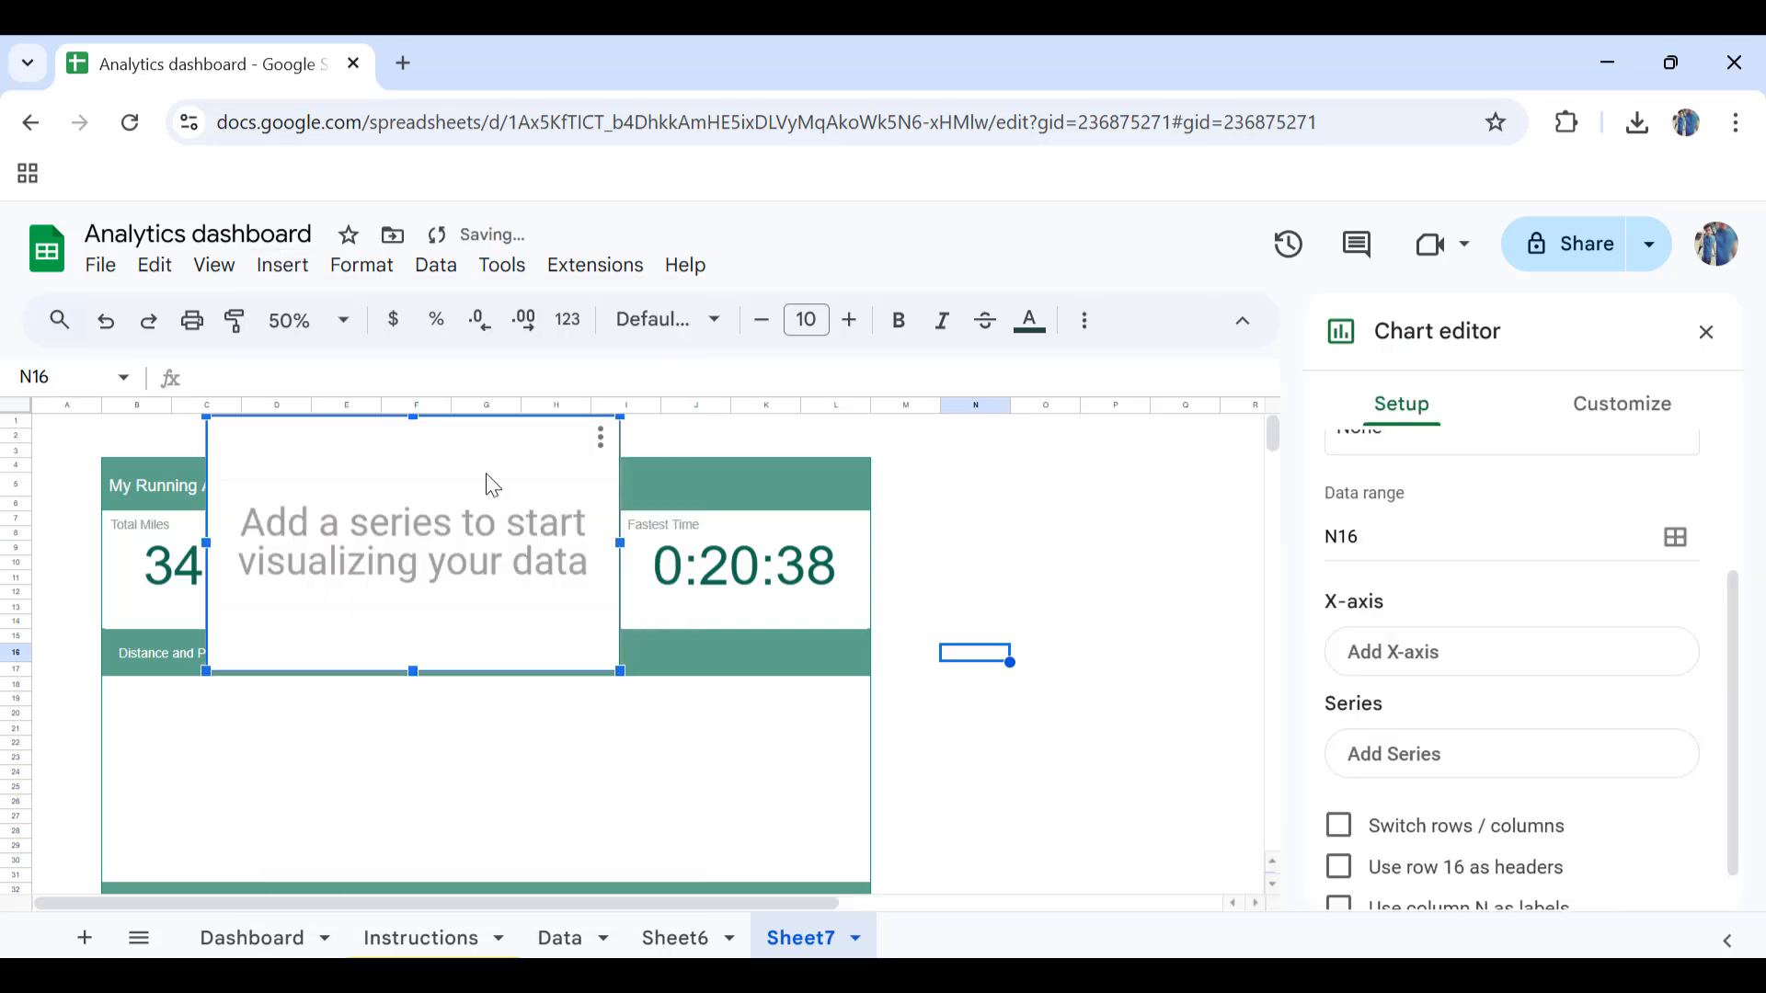
left_click_drag(476, 460, 382, 731)
scroll(383, 732, "down", 2)
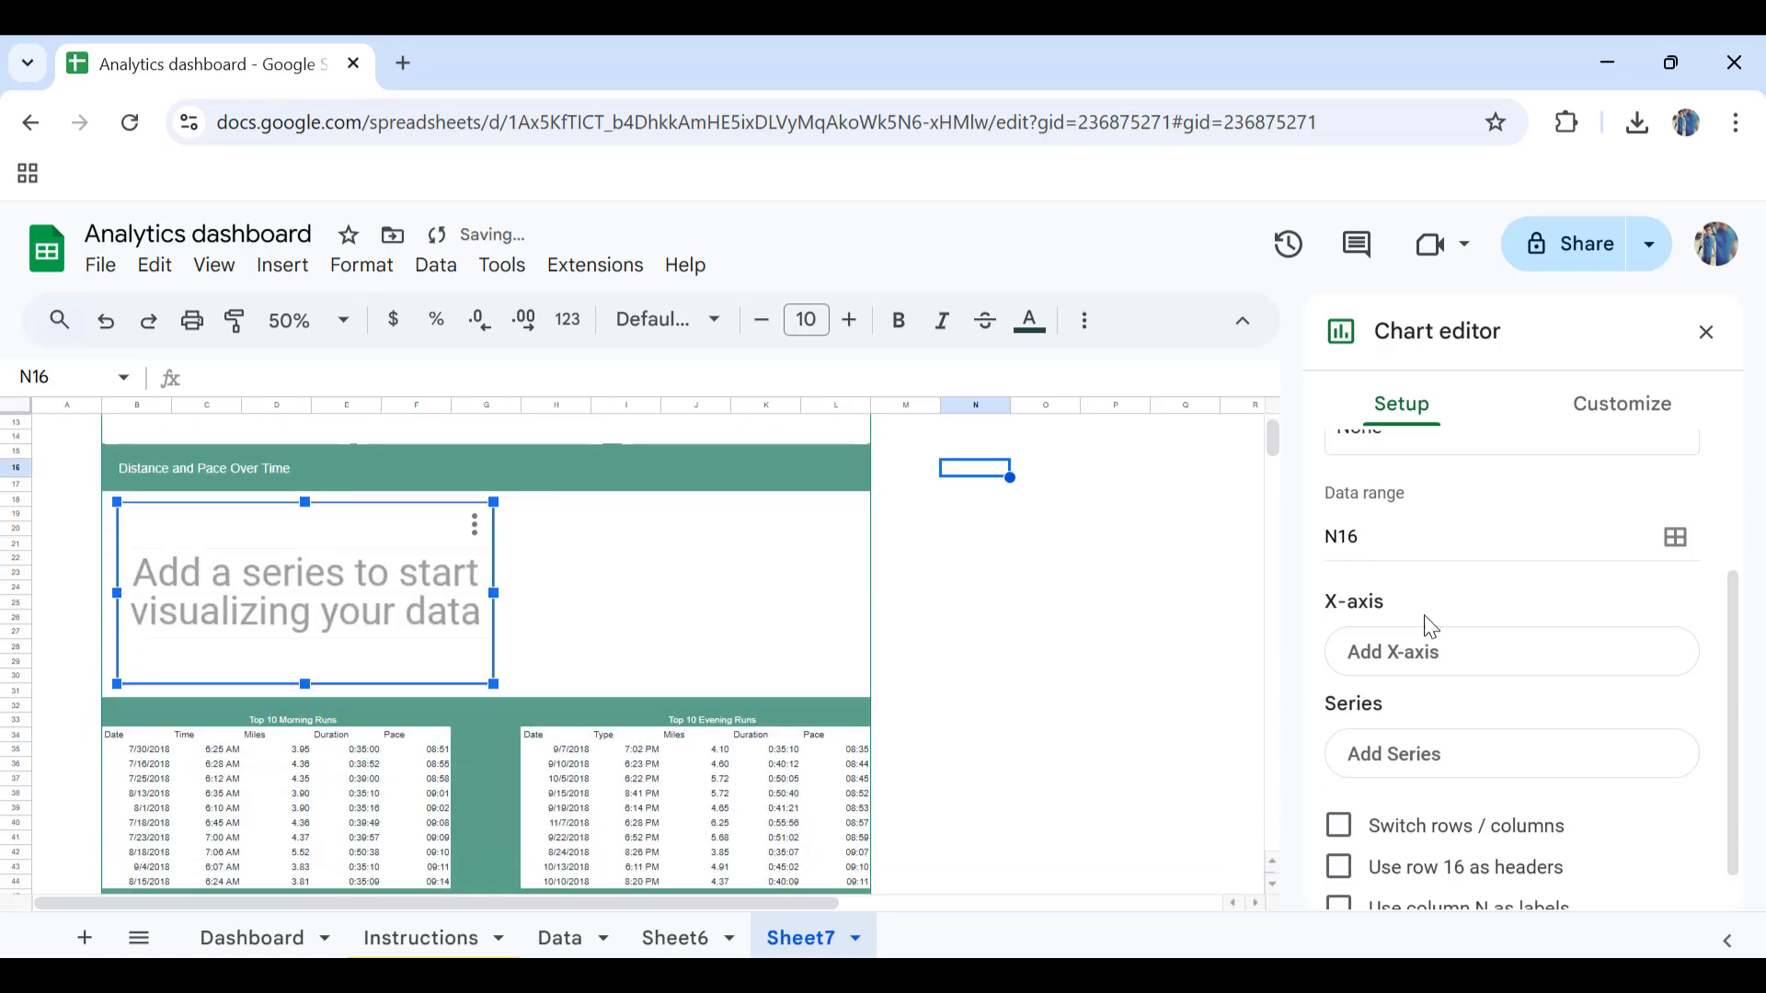
Step: Clear the new chart's data range and set its X-axis to the Date/Time column, column A of the Data sheet
left_click(1412, 540)
key("BackSpace")
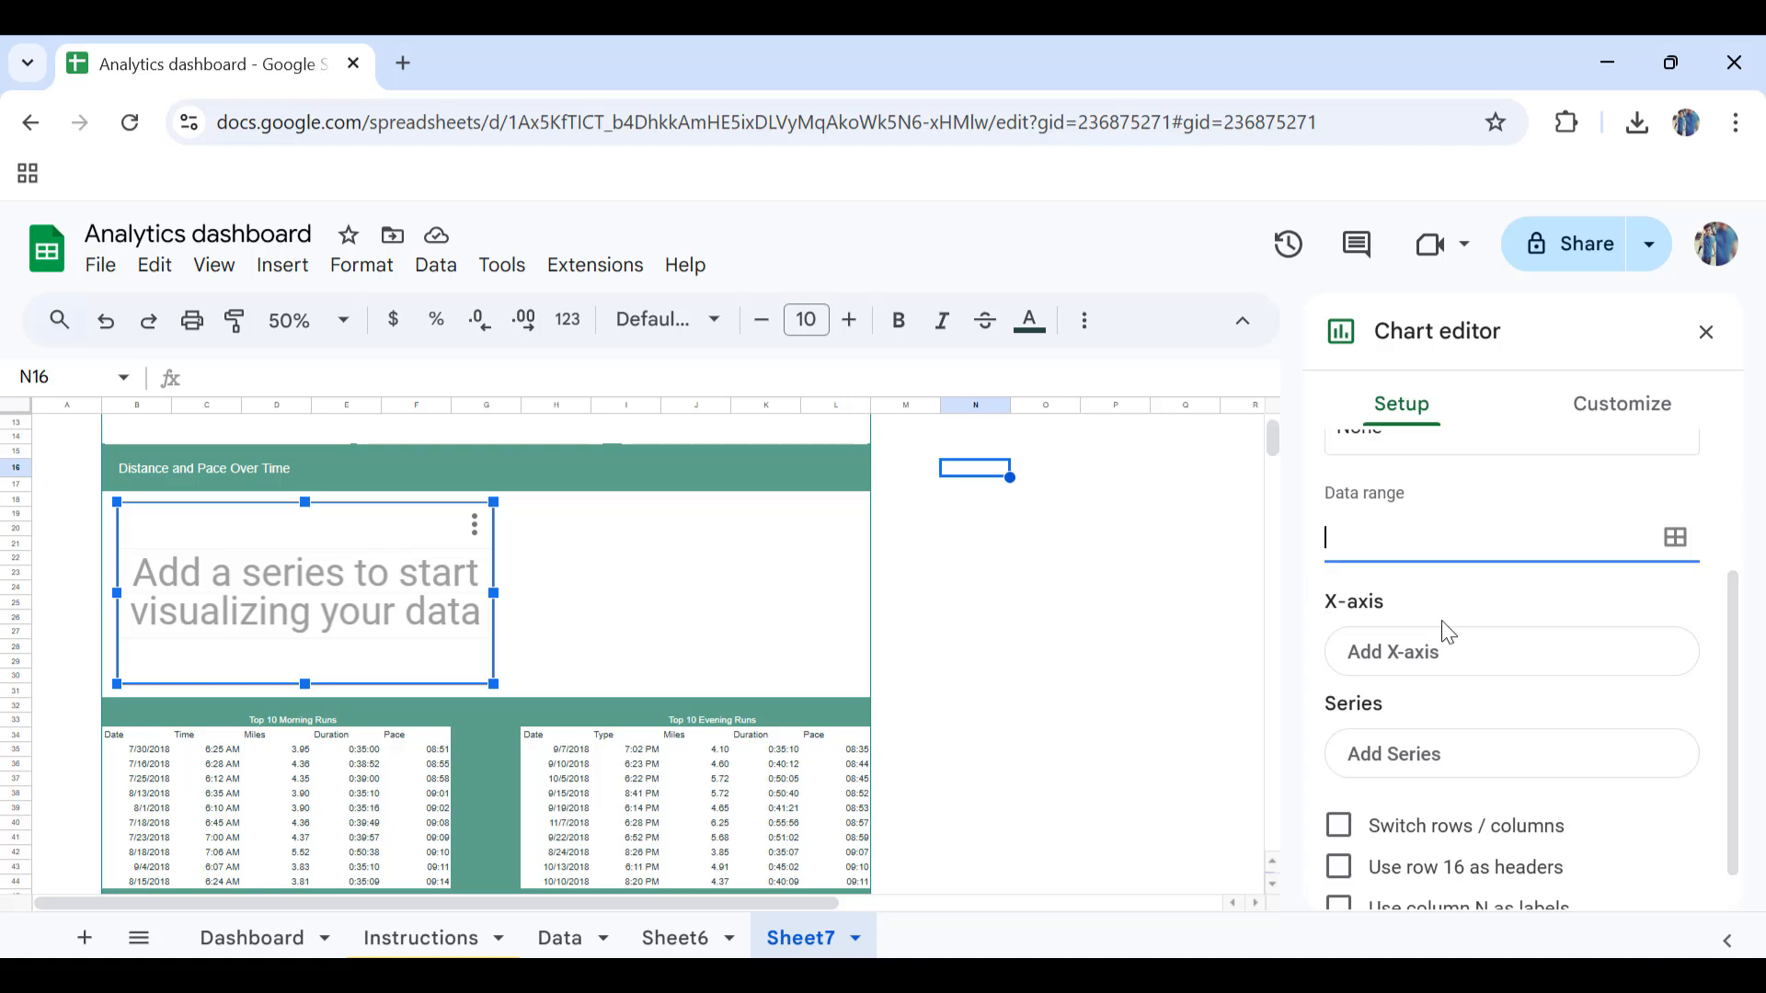
left_click(1386, 666)
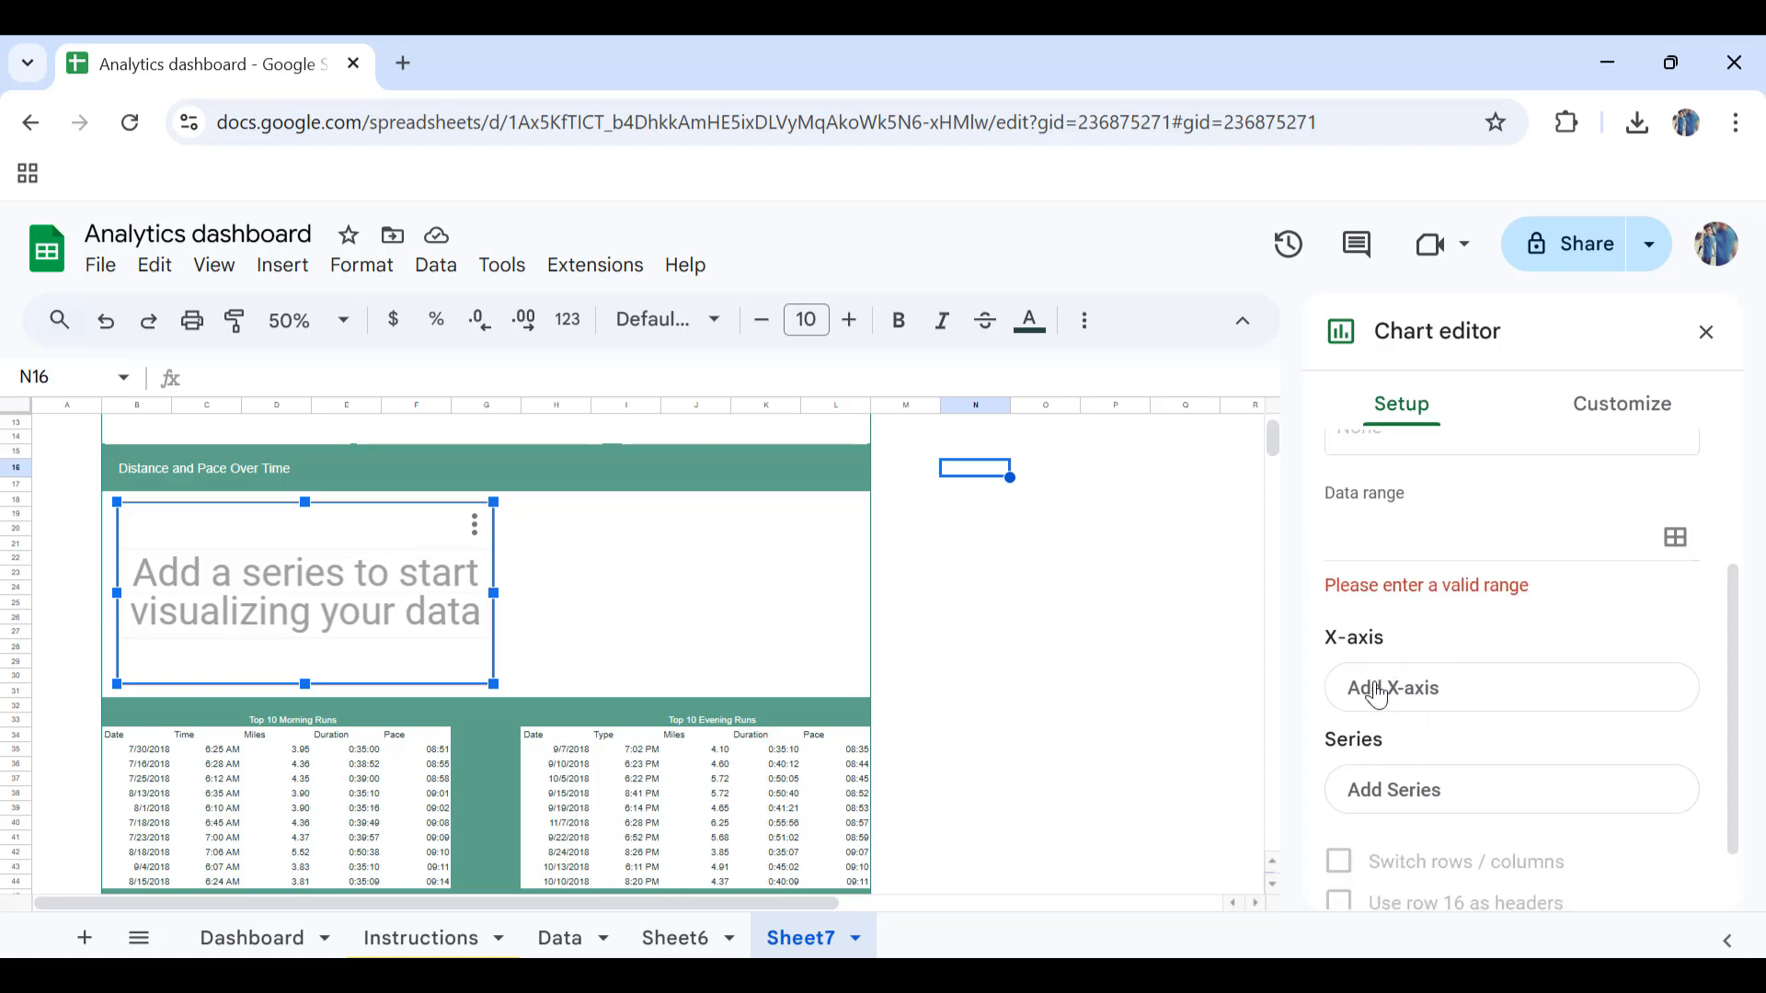
left_click(1377, 694)
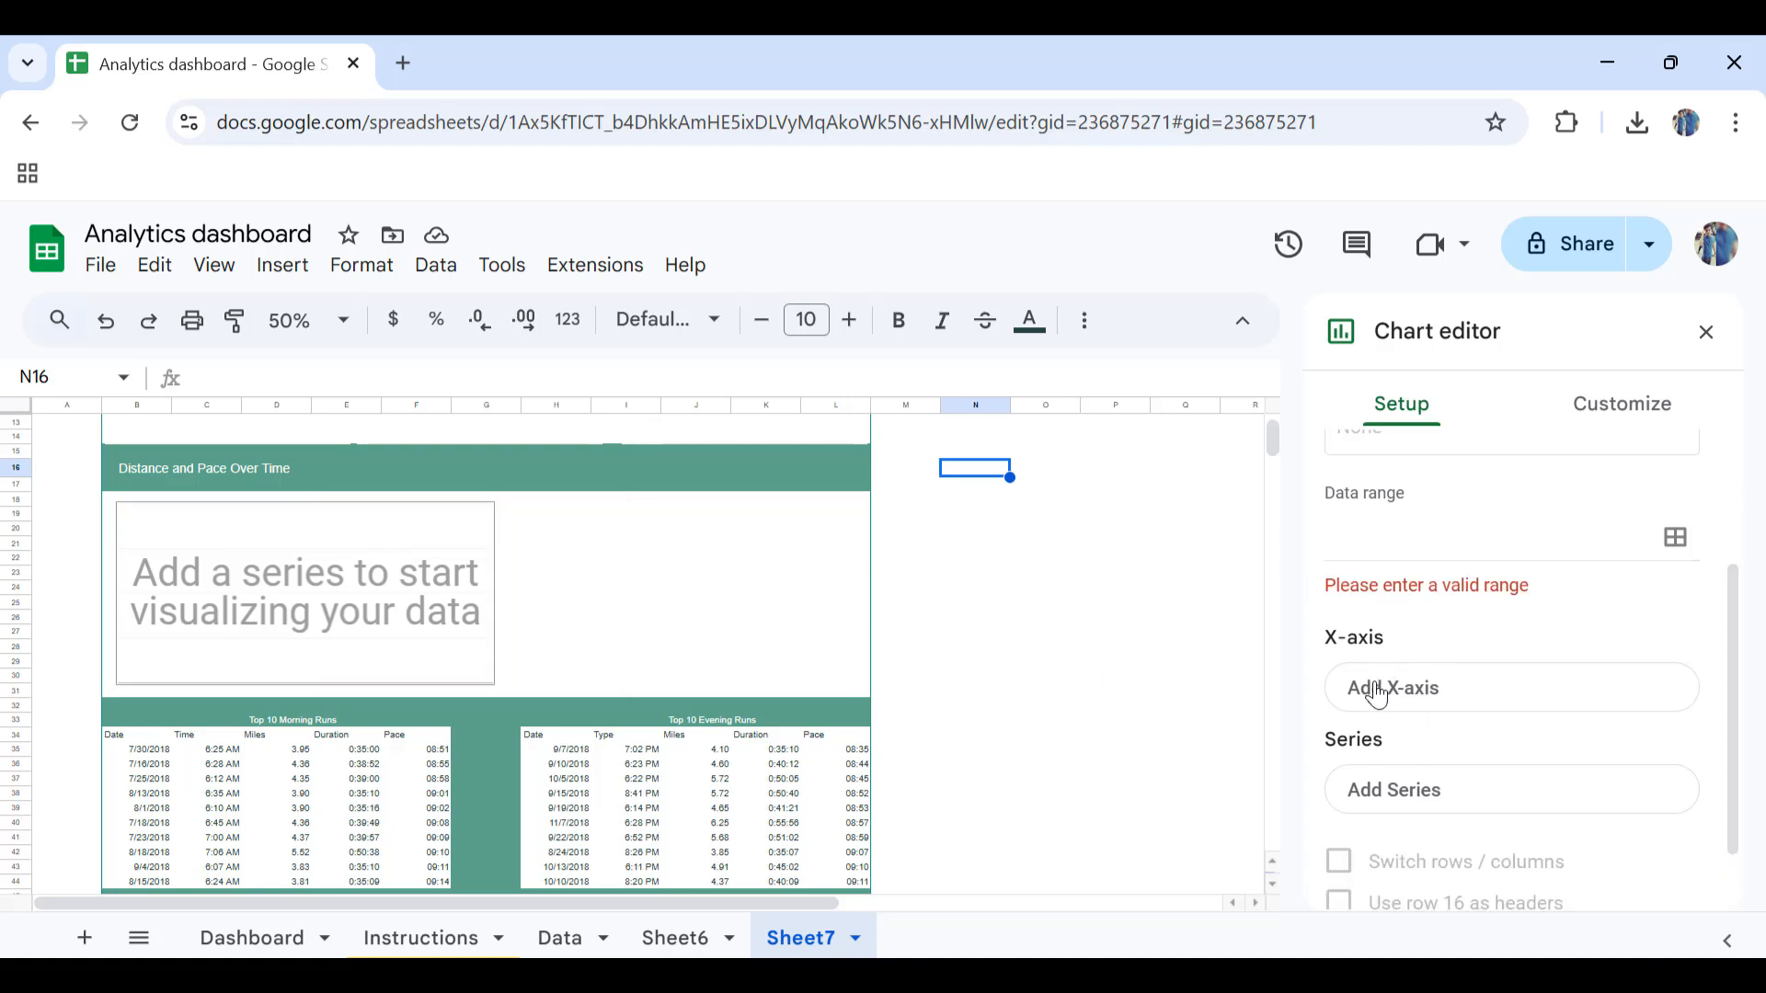
left_click(559, 937)
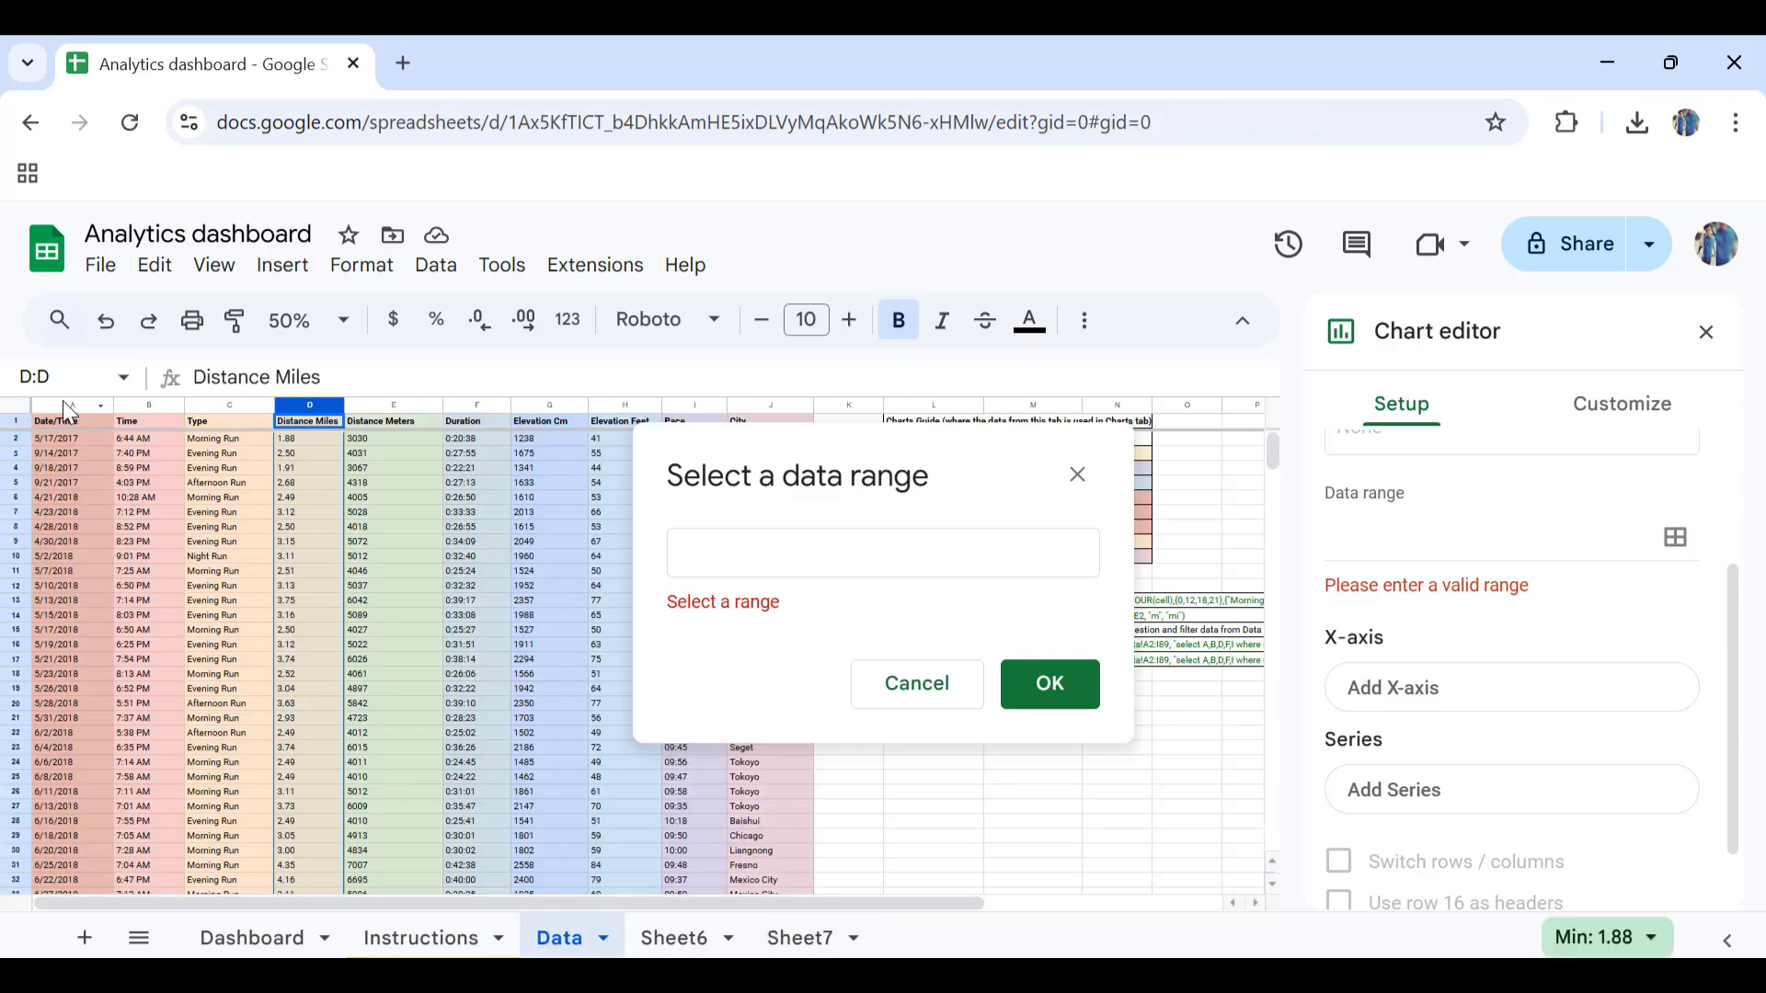
left_click(64, 405)
left_click(1028, 670)
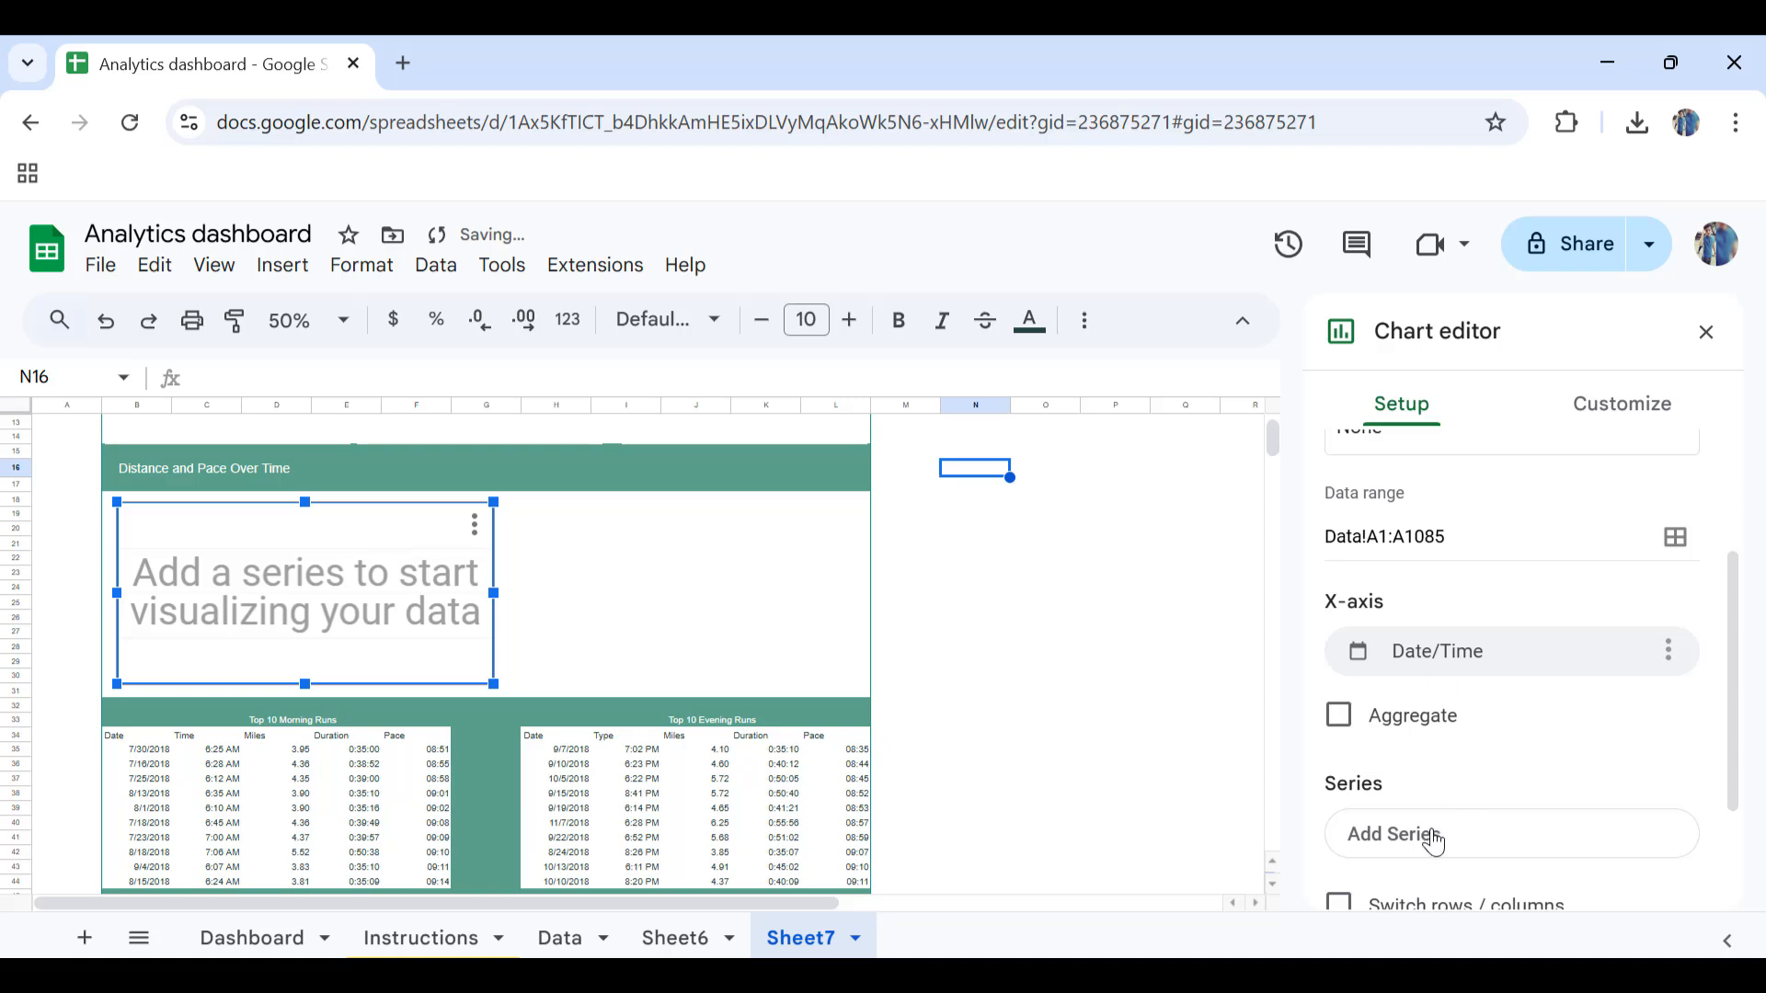
Step: Add the Distance Miles column, Data!D:D, as the chart's series
left_click(1426, 836)
left_click(1609, 715)
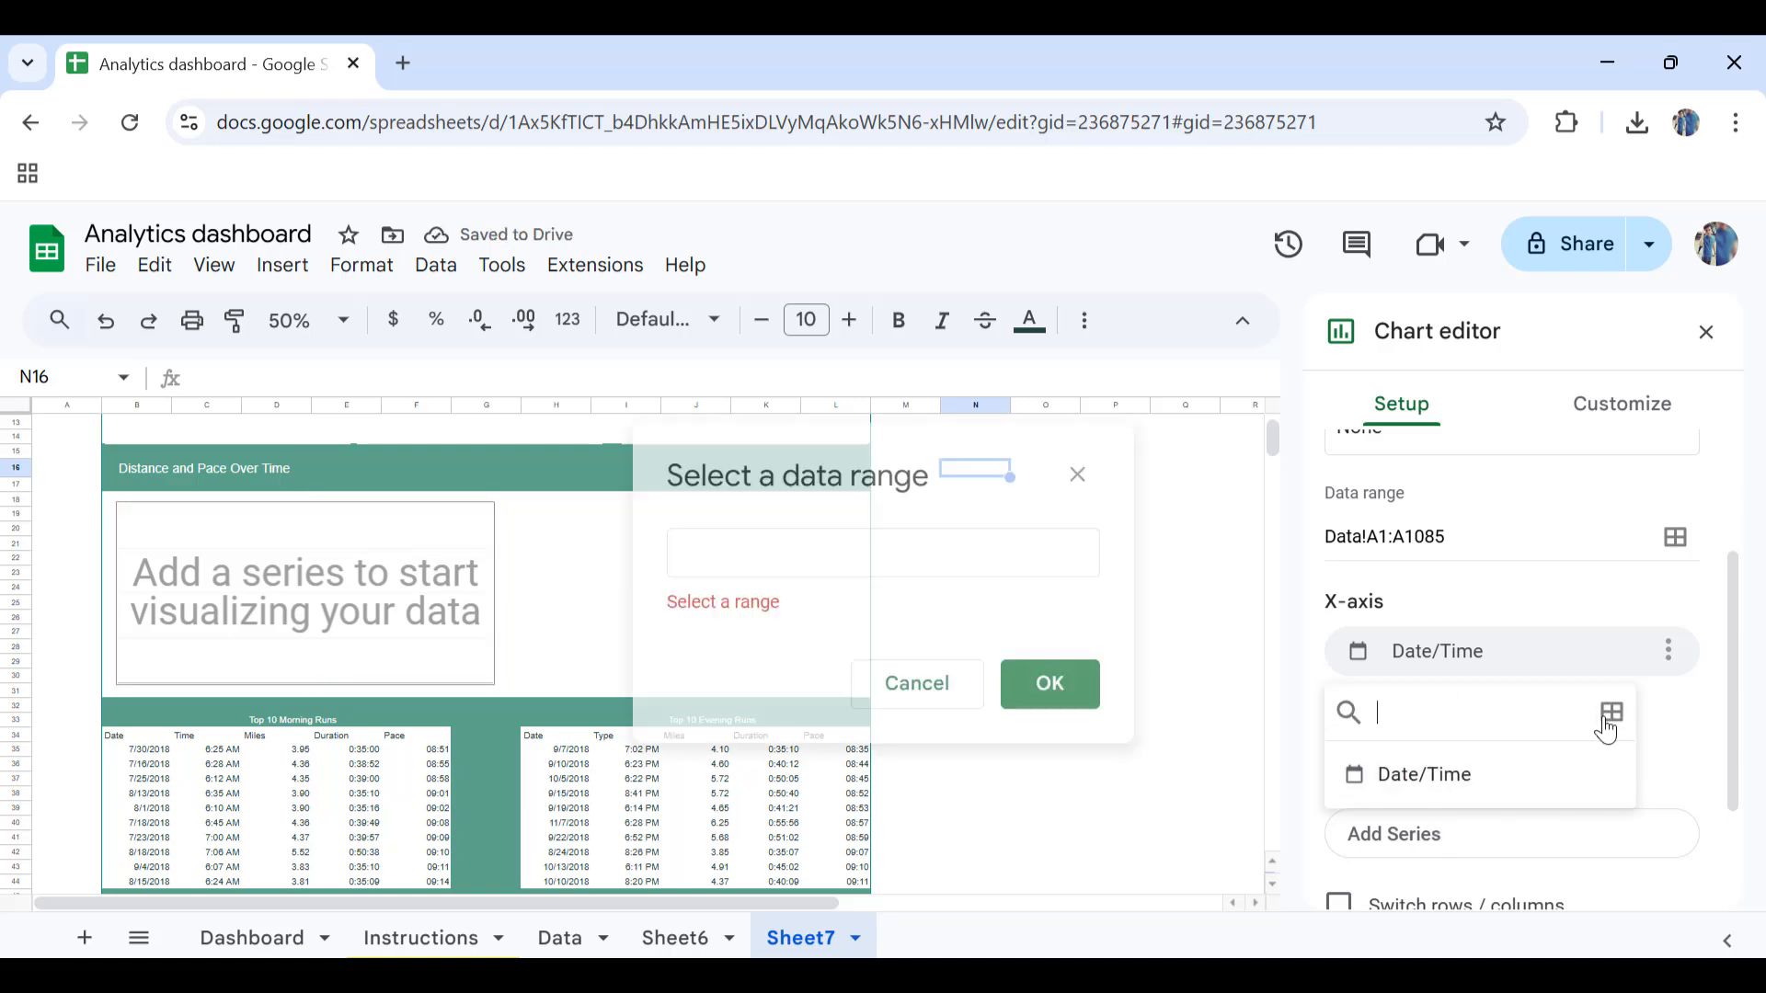
left_click(547, 938)
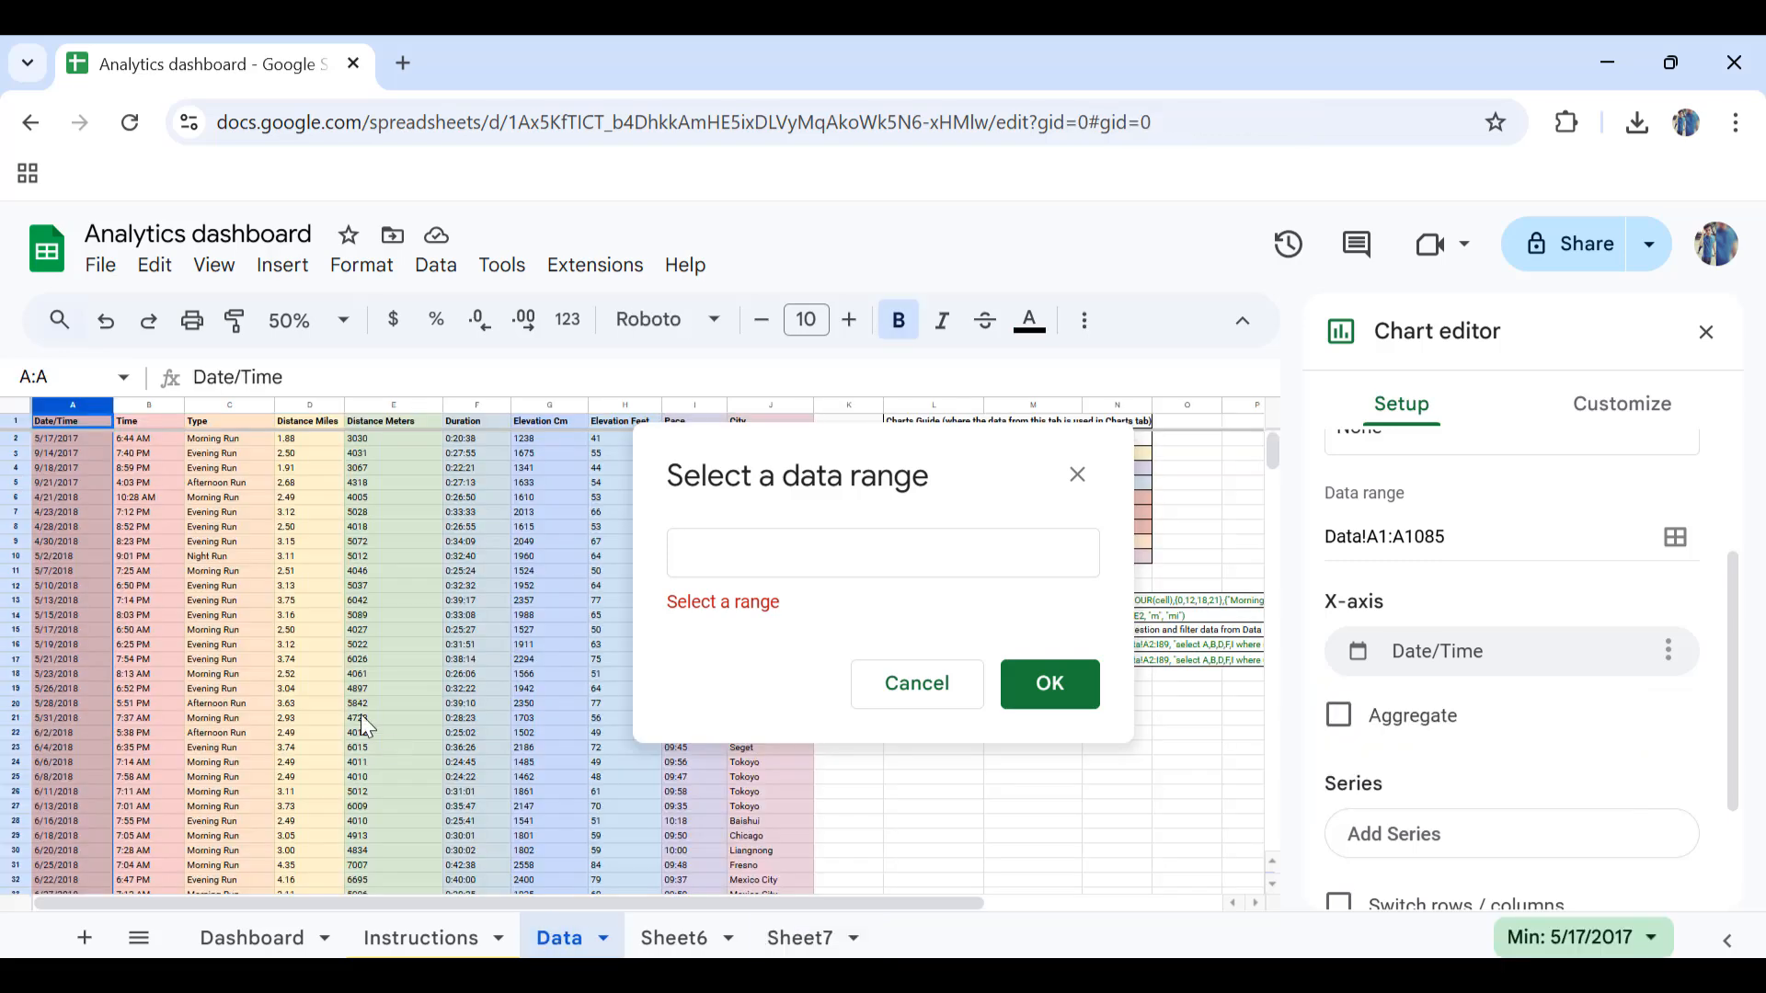
left_click(302, 407)
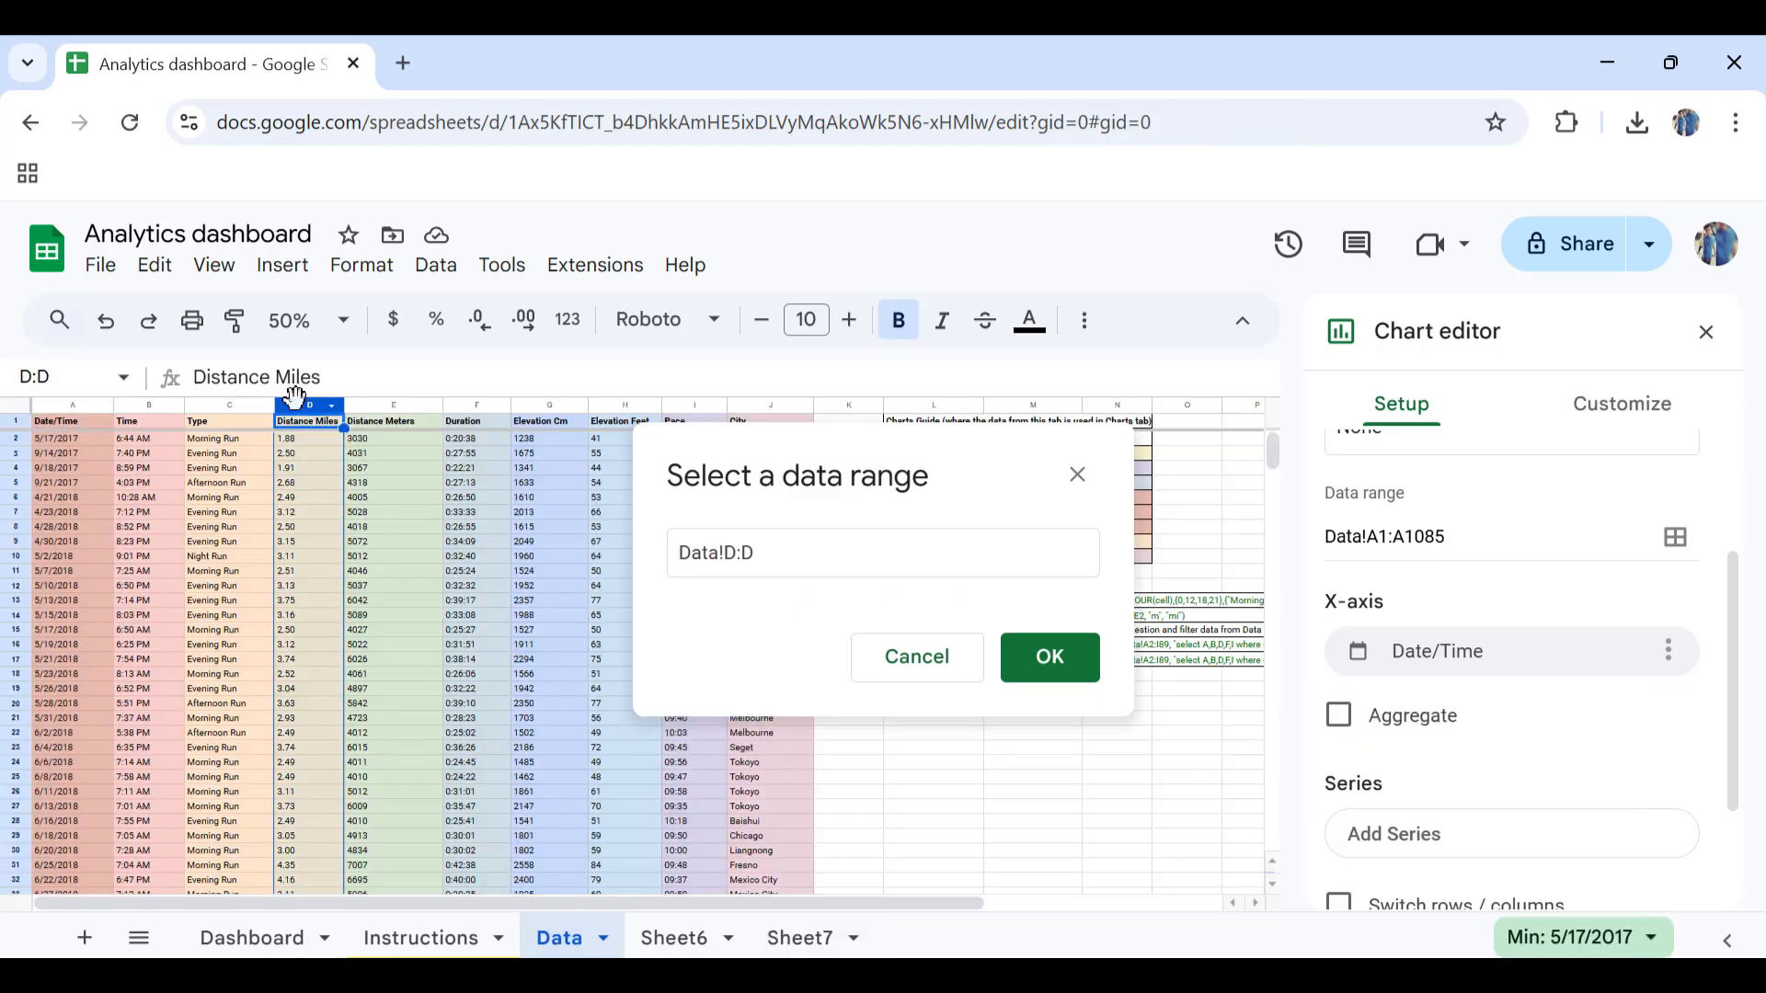
left_click(1057, 655)
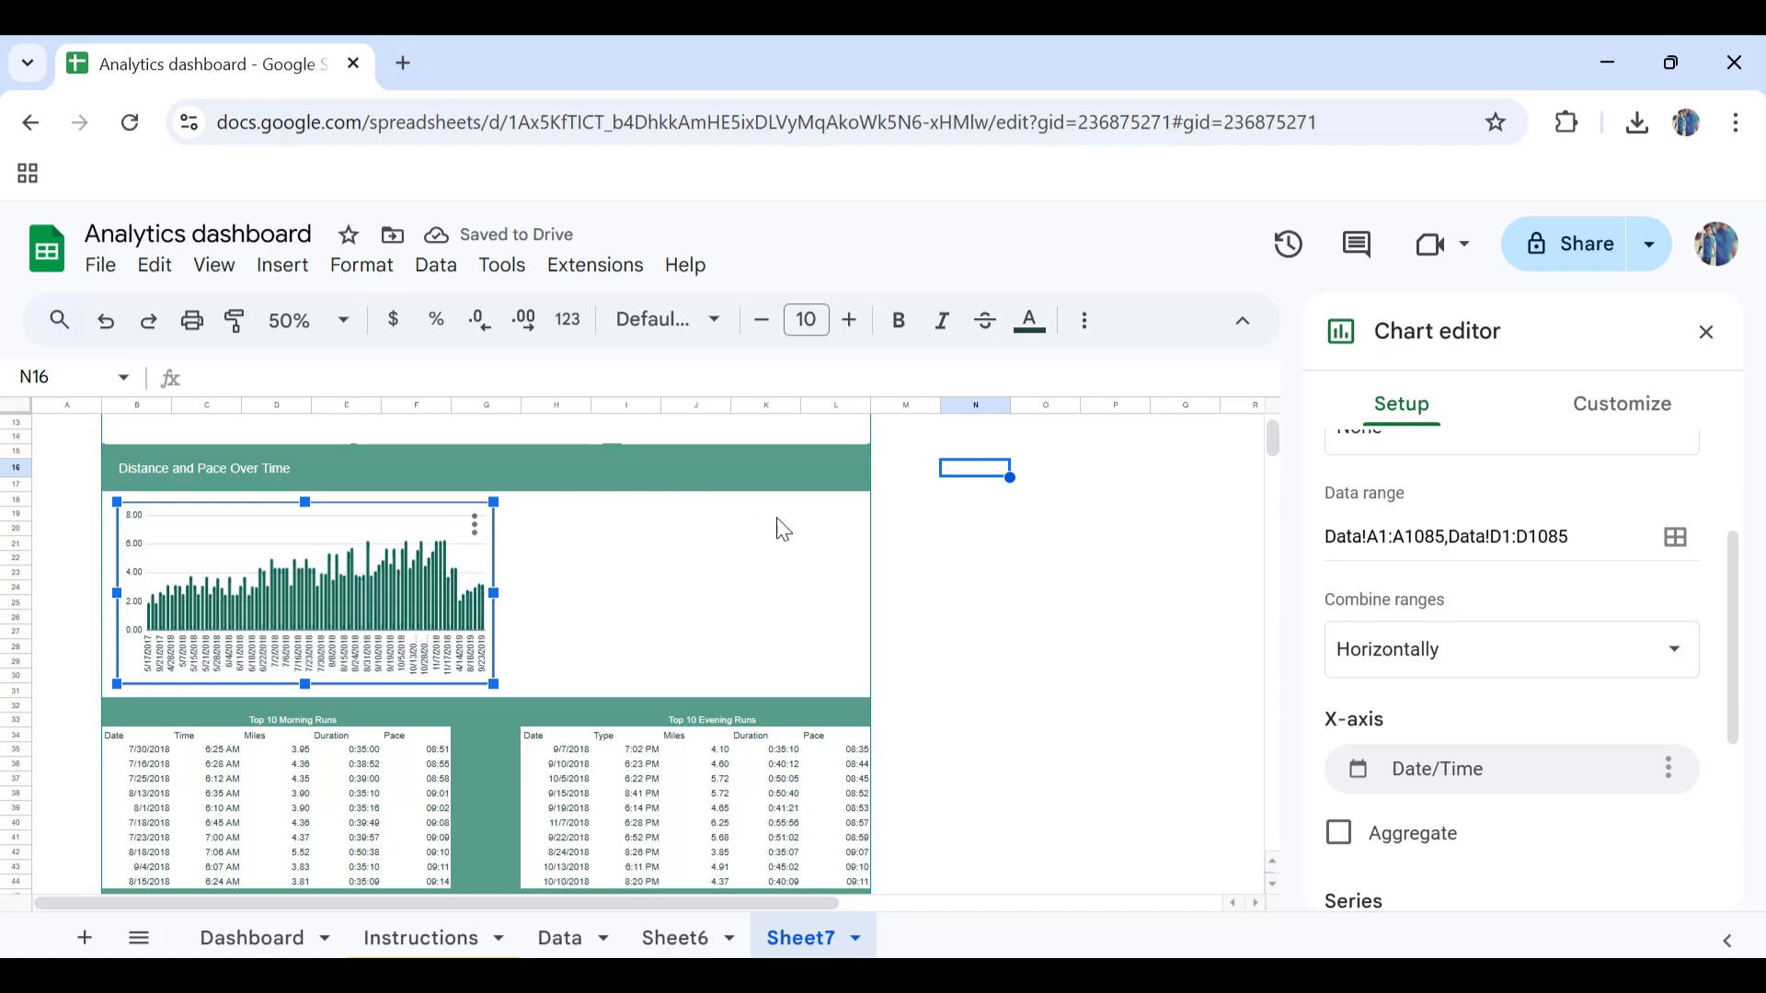
Step: Change the distance chart to a smooth line chart and aggregate its Date/Time X-axis
scroll(1529, 625, "up", 2)
left_click(1554, 512)
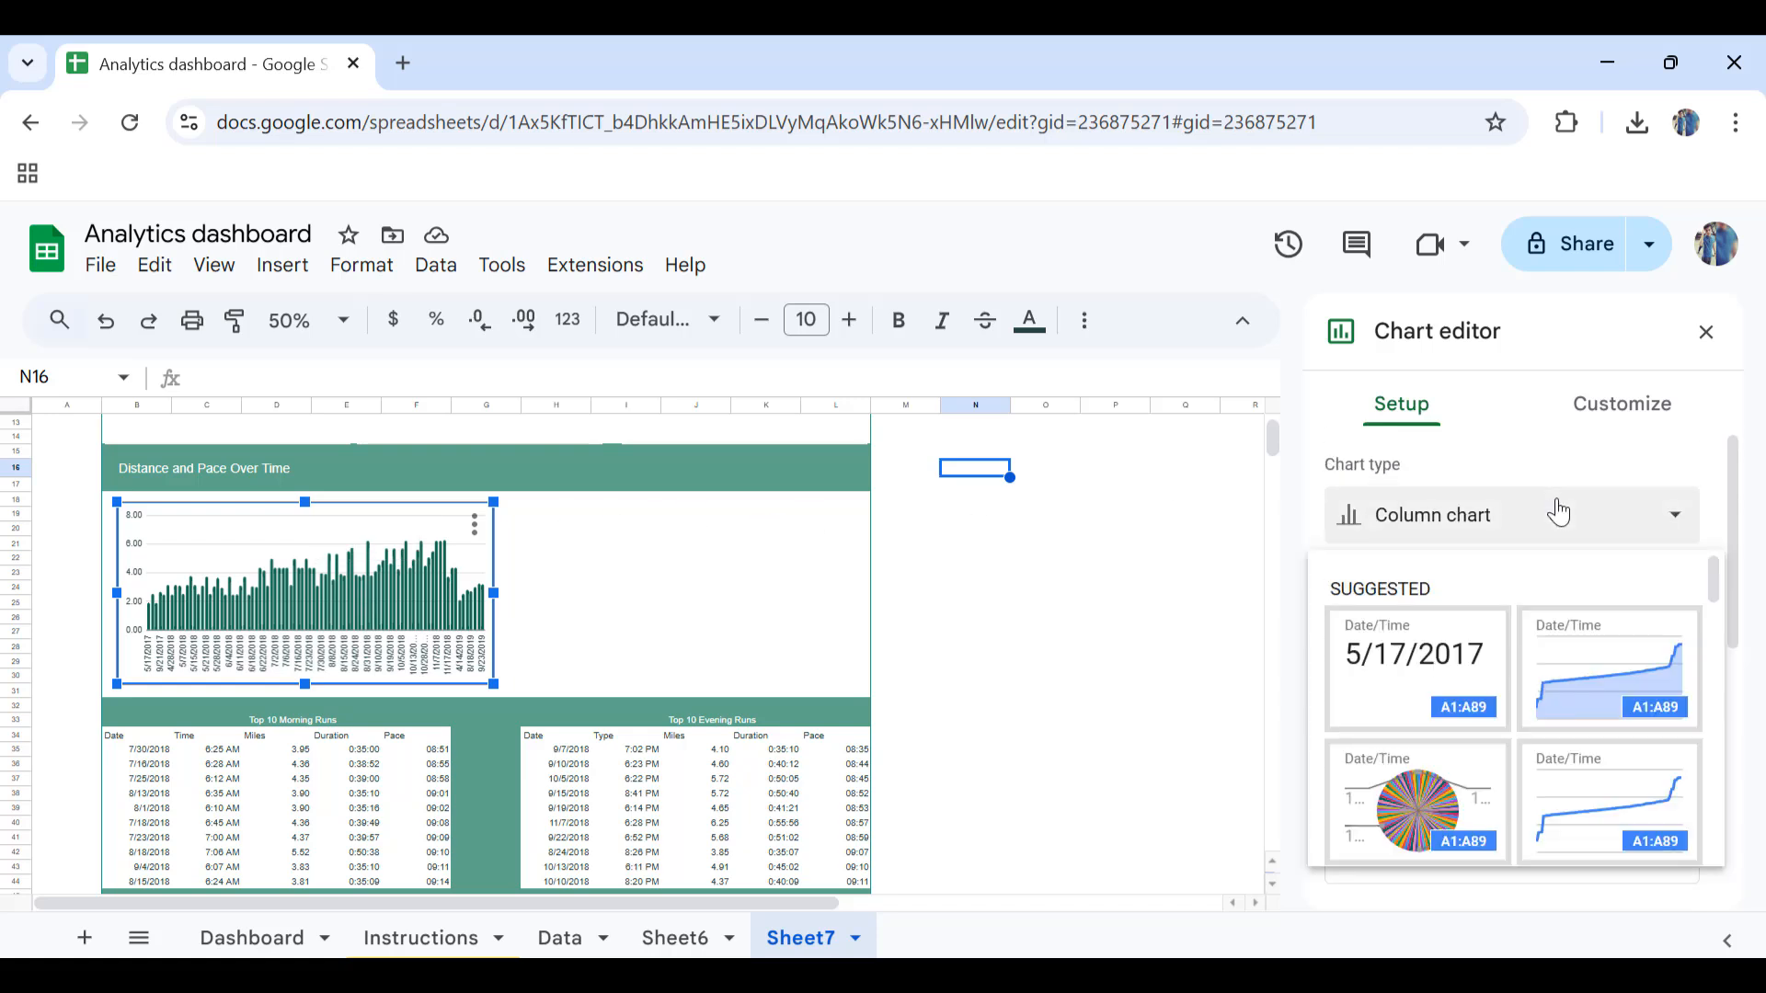
scroll(1522, 791, "down", 3)
scroll(1523, 790, "down", 4)
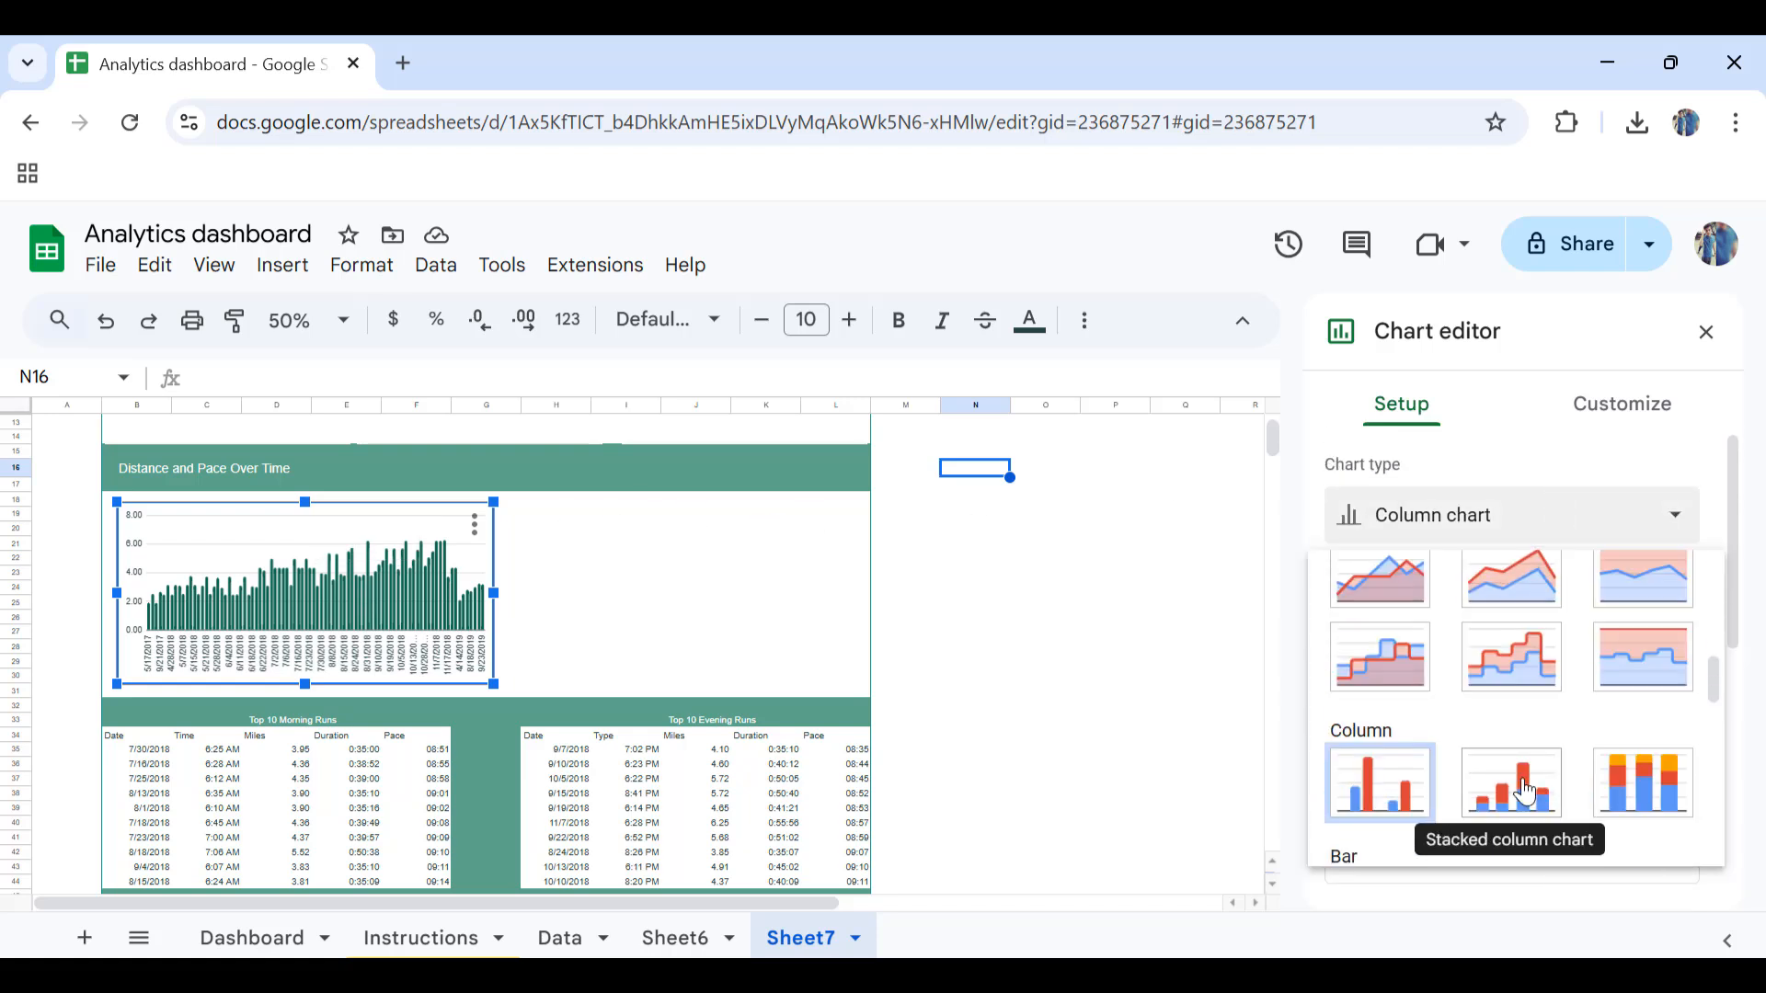
scroll(1524, 791, "up", 2)
left_click(1531, 658)
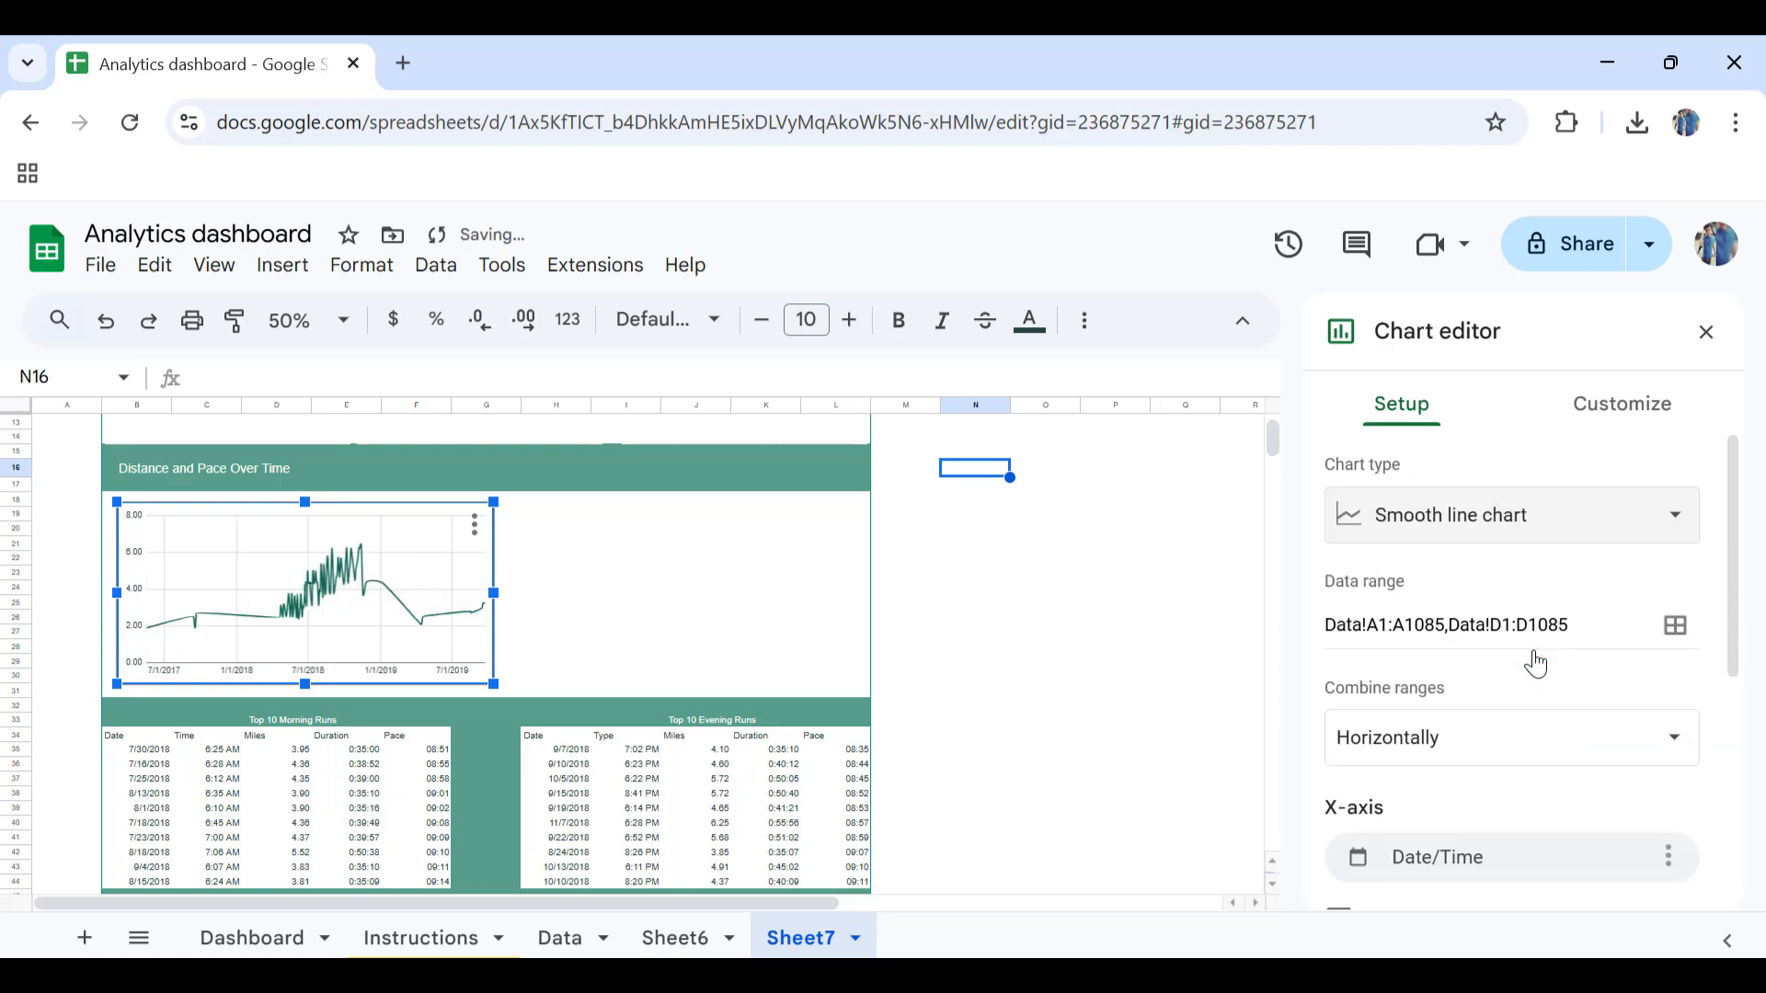
scroll(1519, 814, "down", 3)
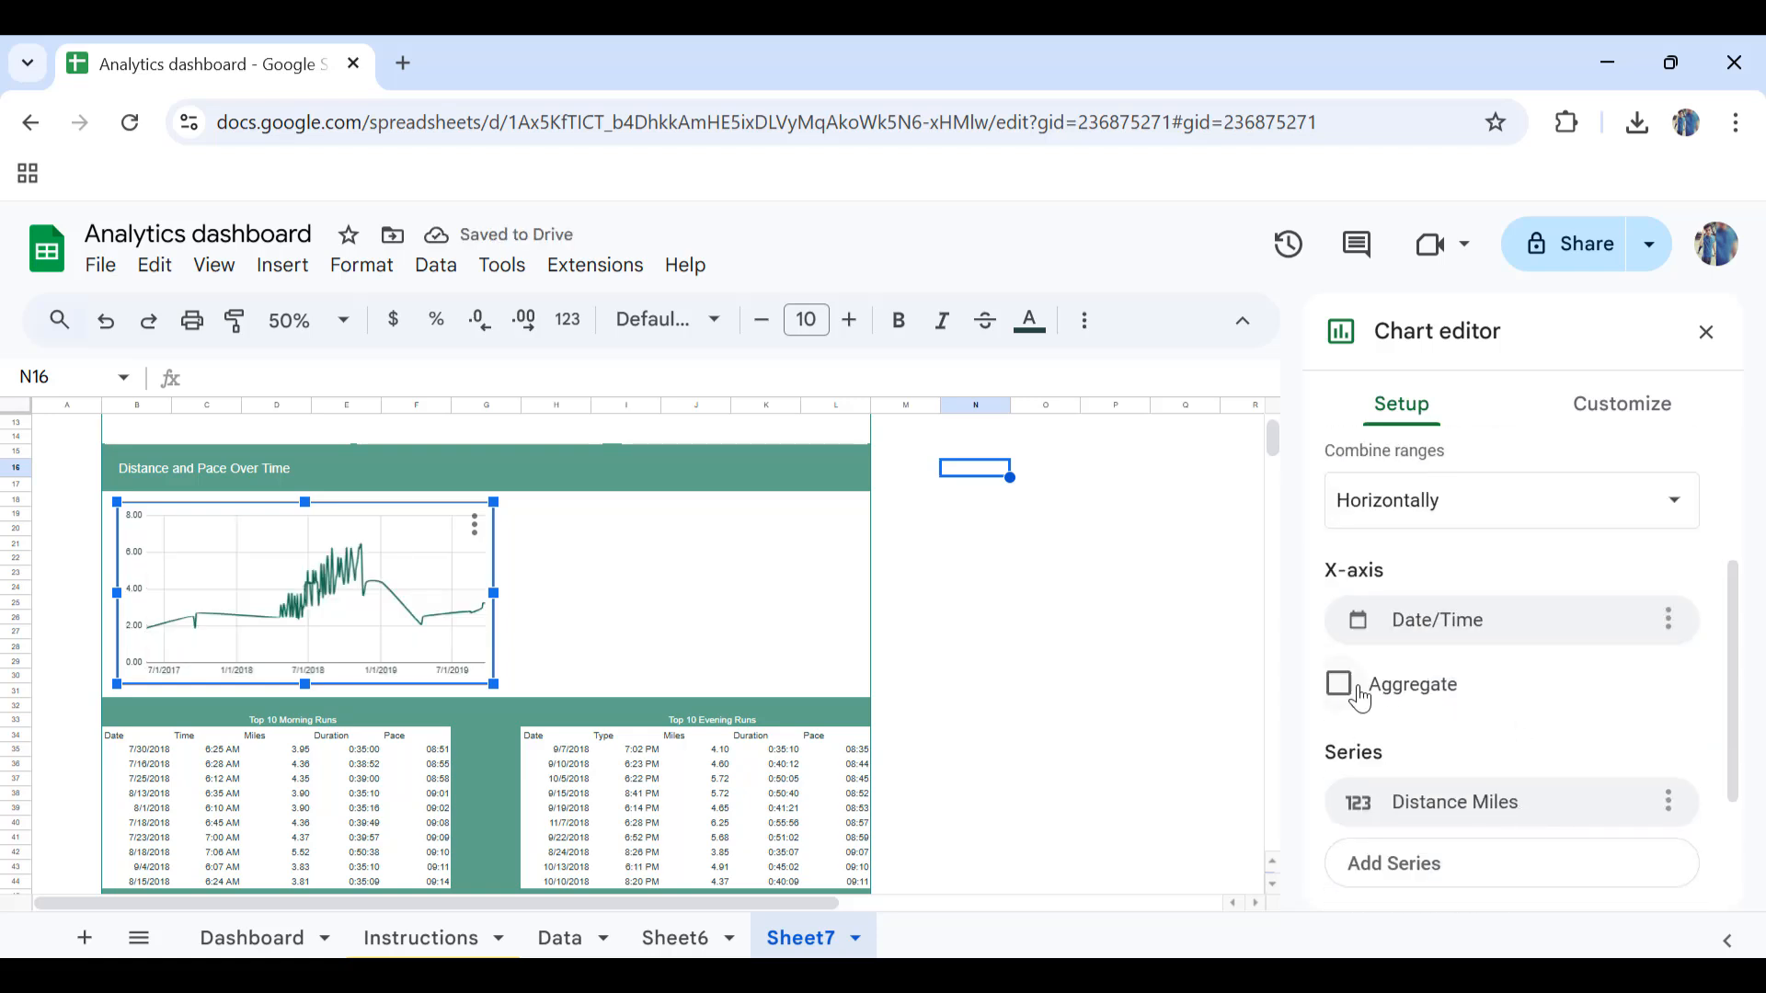
left_click(1359, 698)
Step: Duplicate the distance line chart and place the copy beside the original in the Distance and Pace Over Time section
left_click_drag(276, 538, 272, 537)
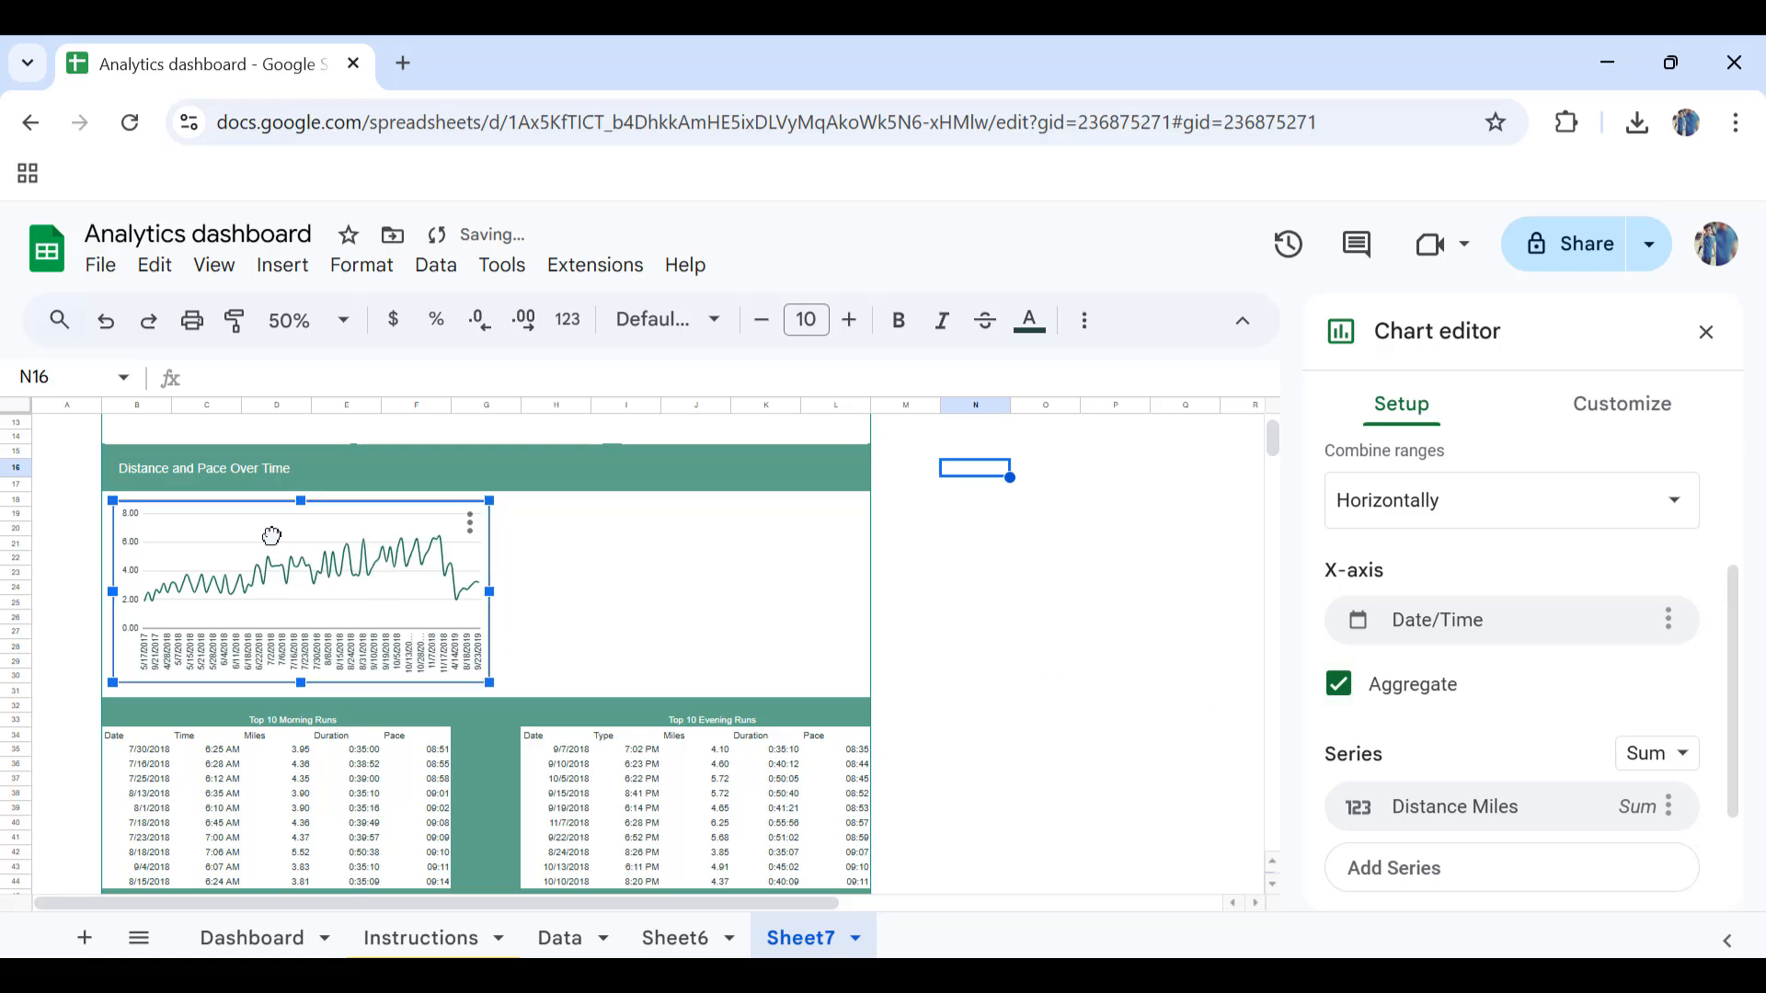
key("ctrl+v")
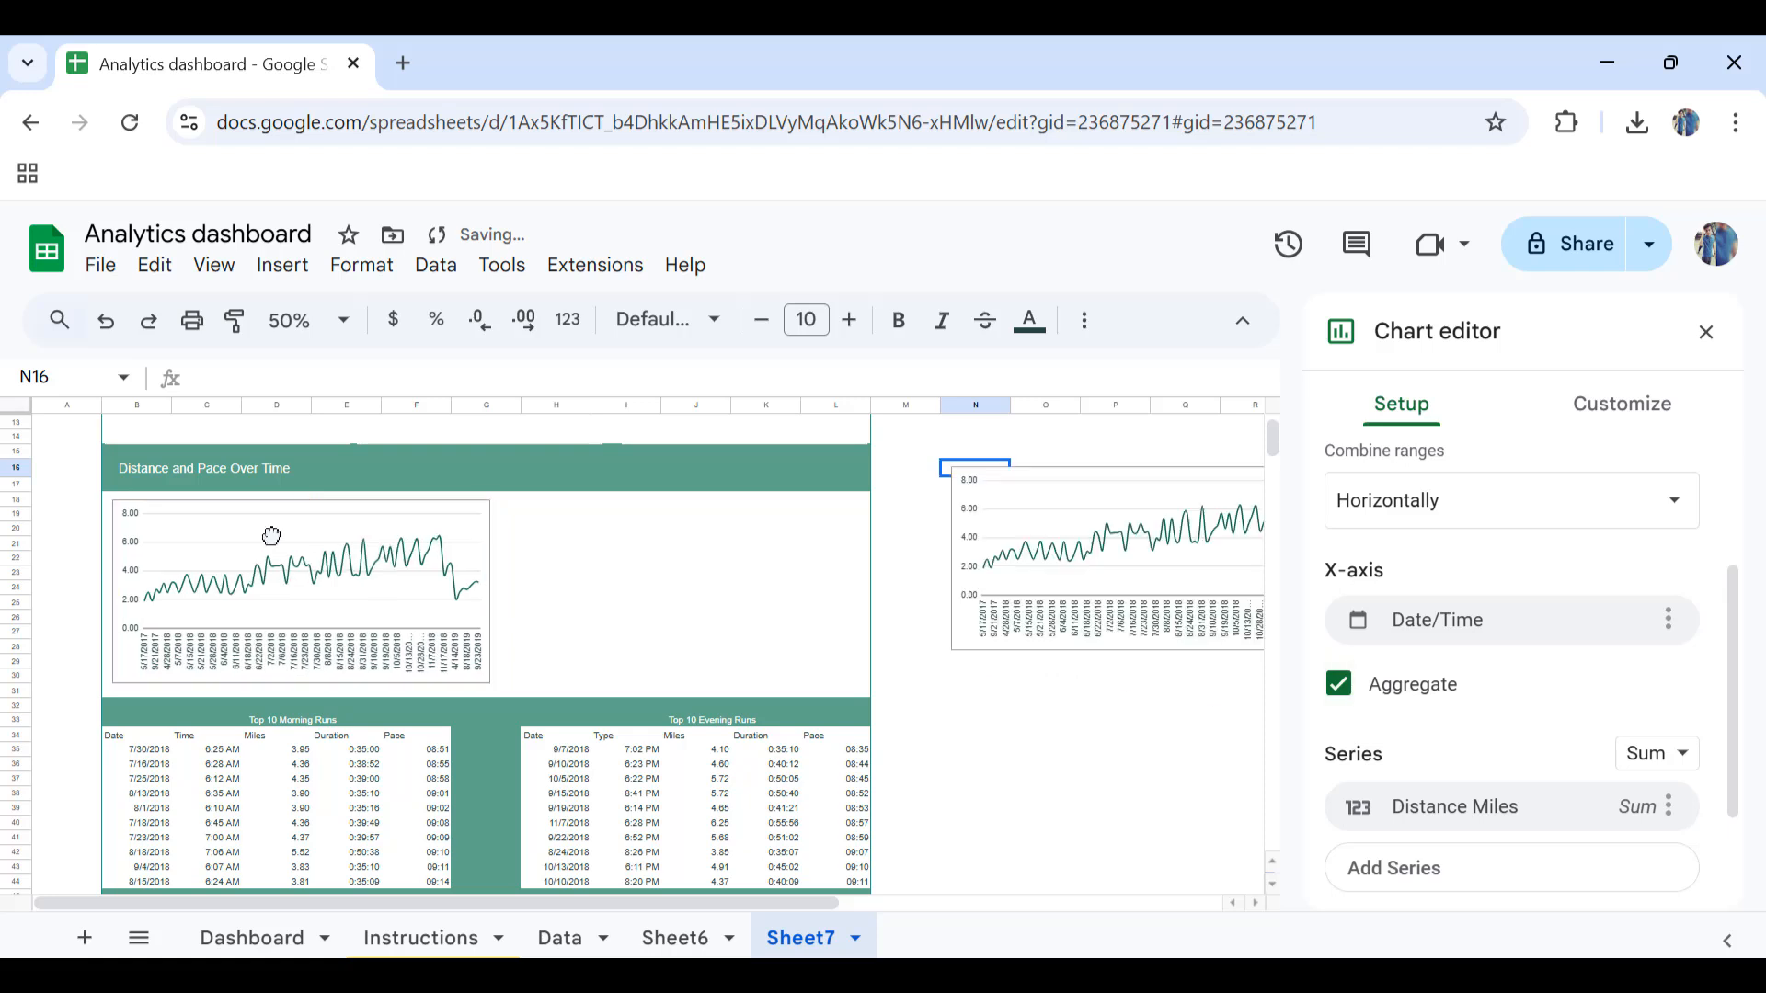
left_click(1018, 480)
left_click_drag(1018, 480, 538, 506)
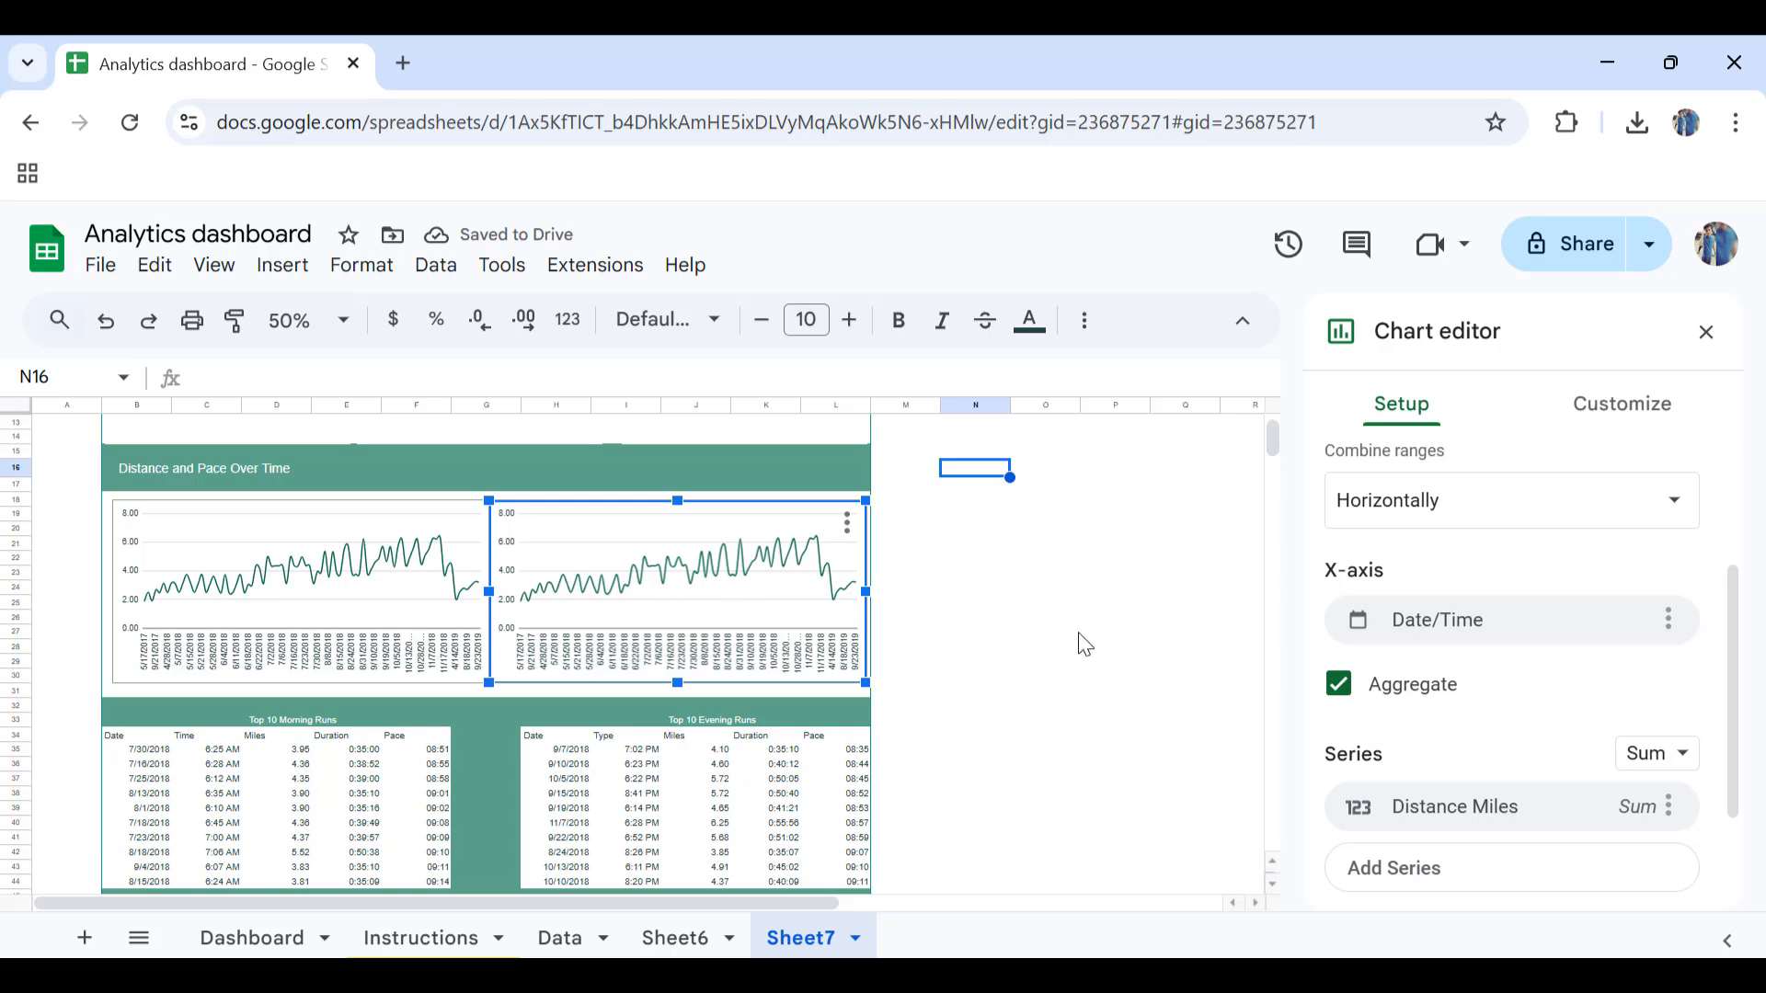
Step: Reopen the duplicated chart for editing and remove its Distance Miles series
left_click(562, 938)
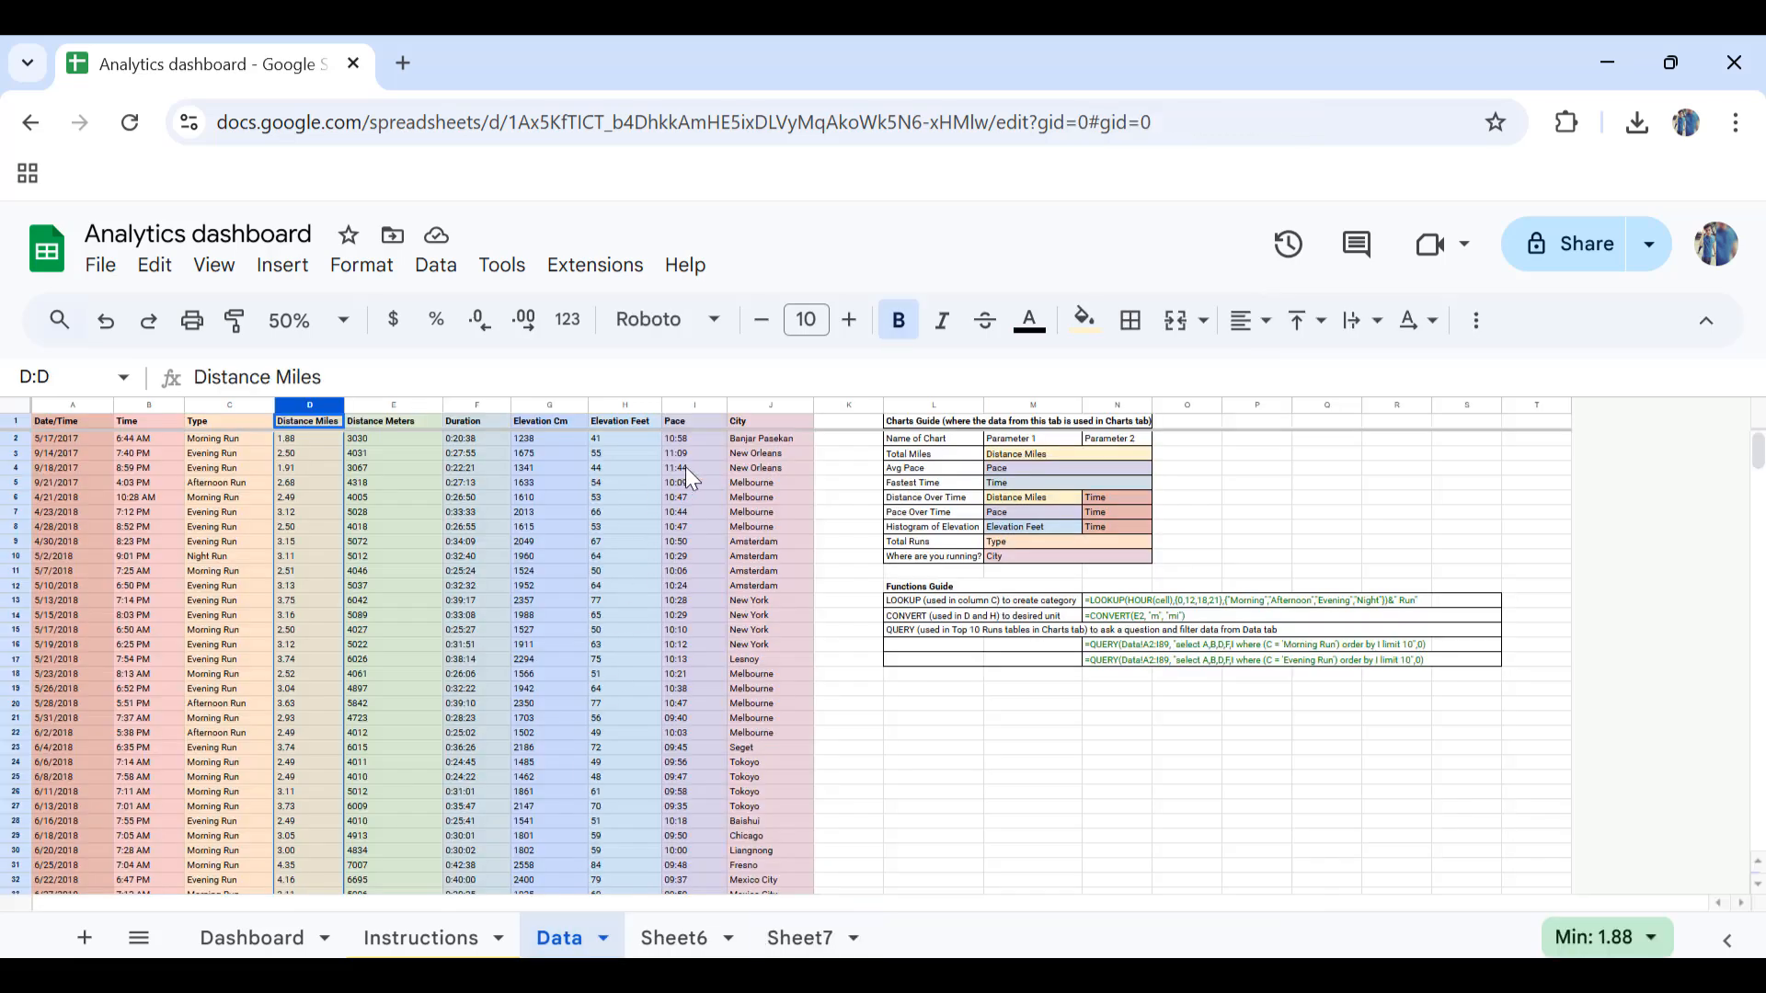
left_click(787, 938)
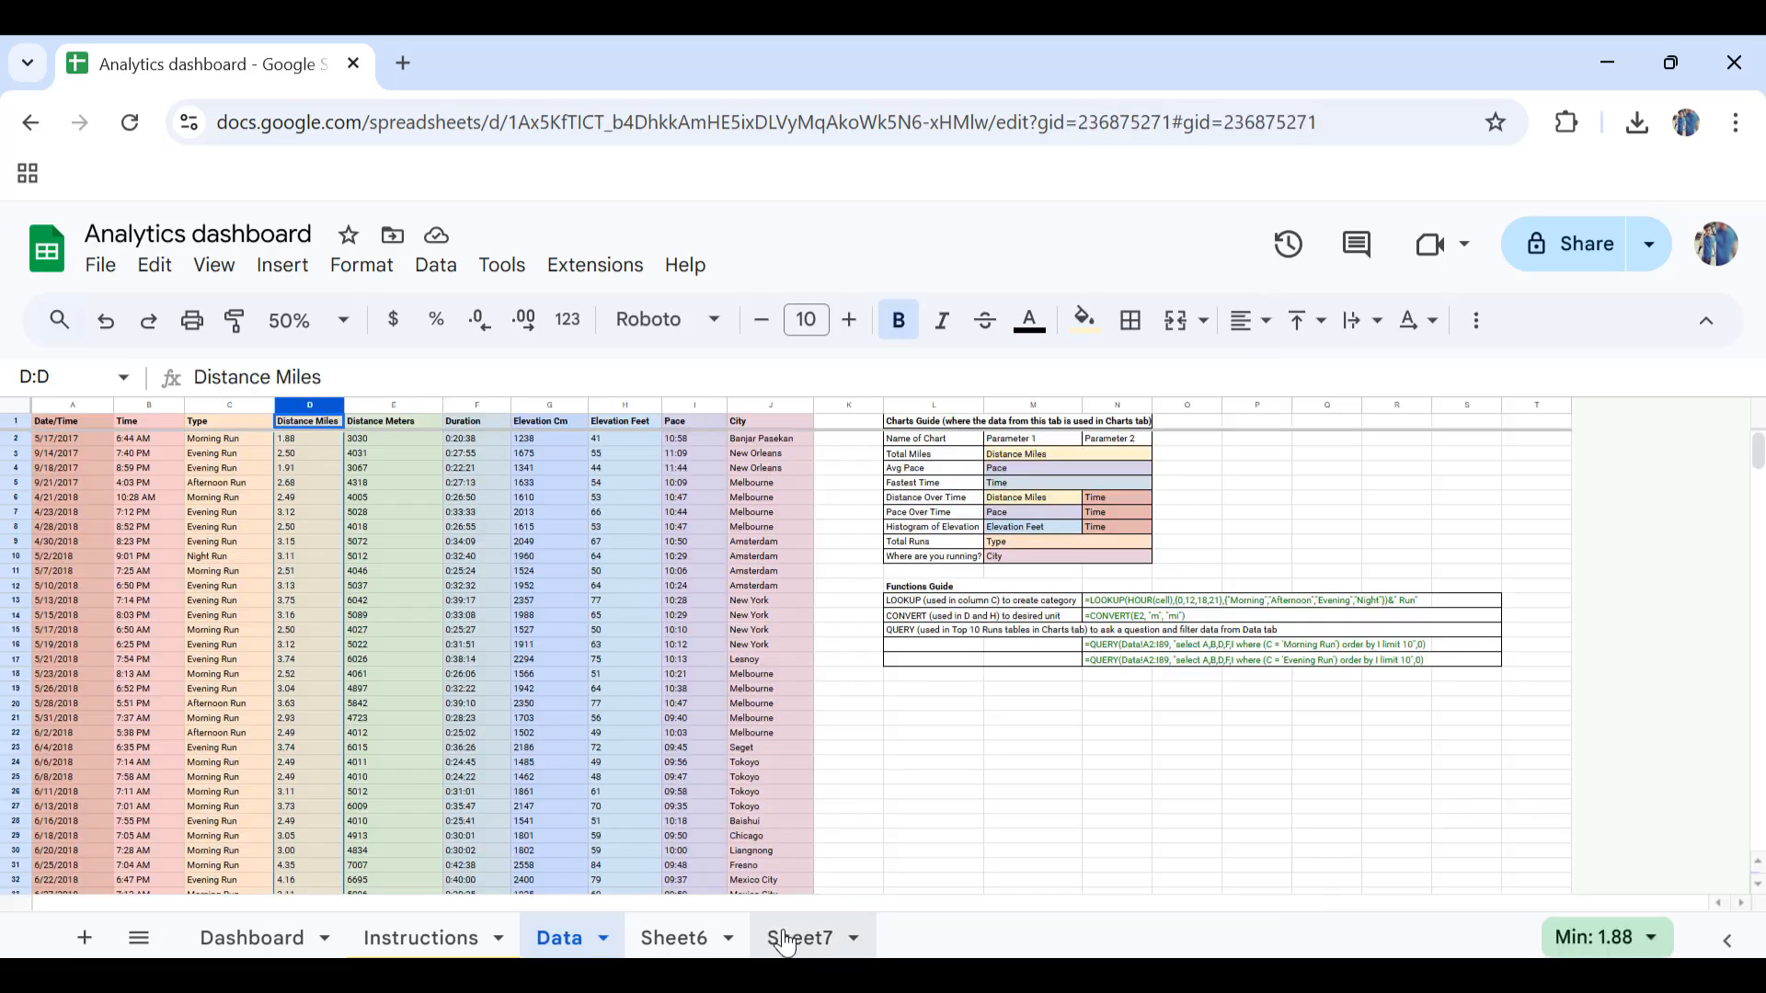
left_click(797, 563)
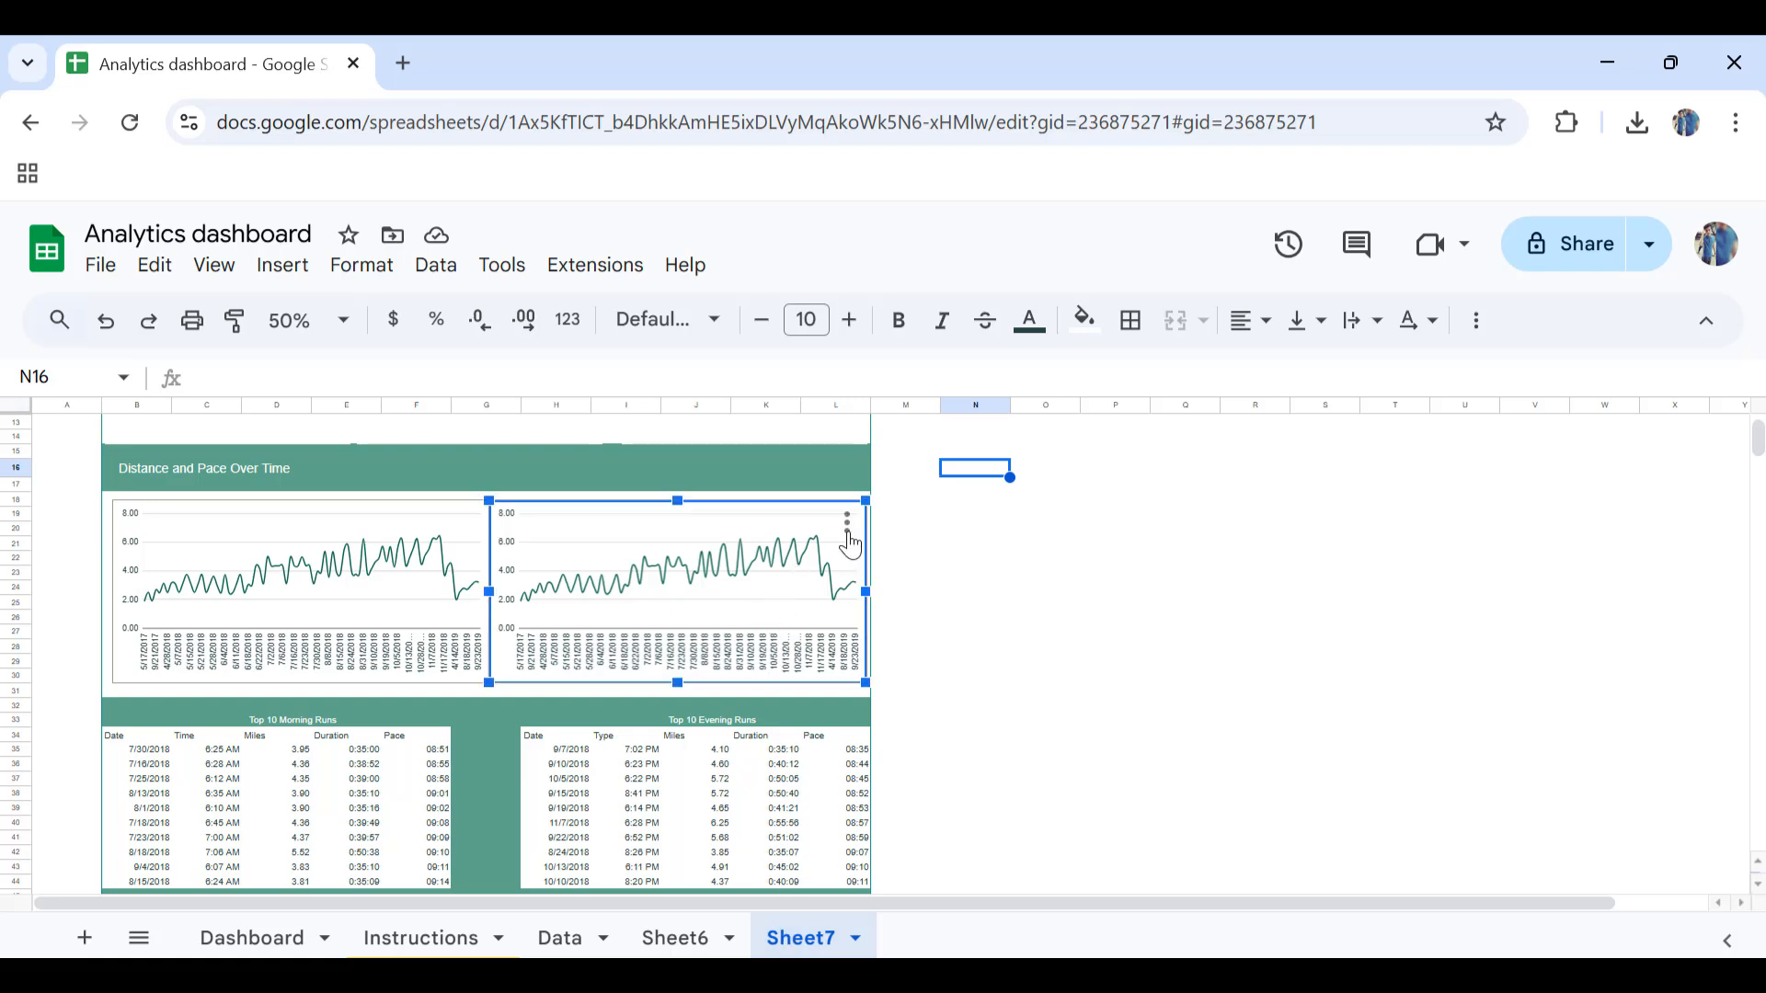
left_click(846, 522)
left_click(866, 569)
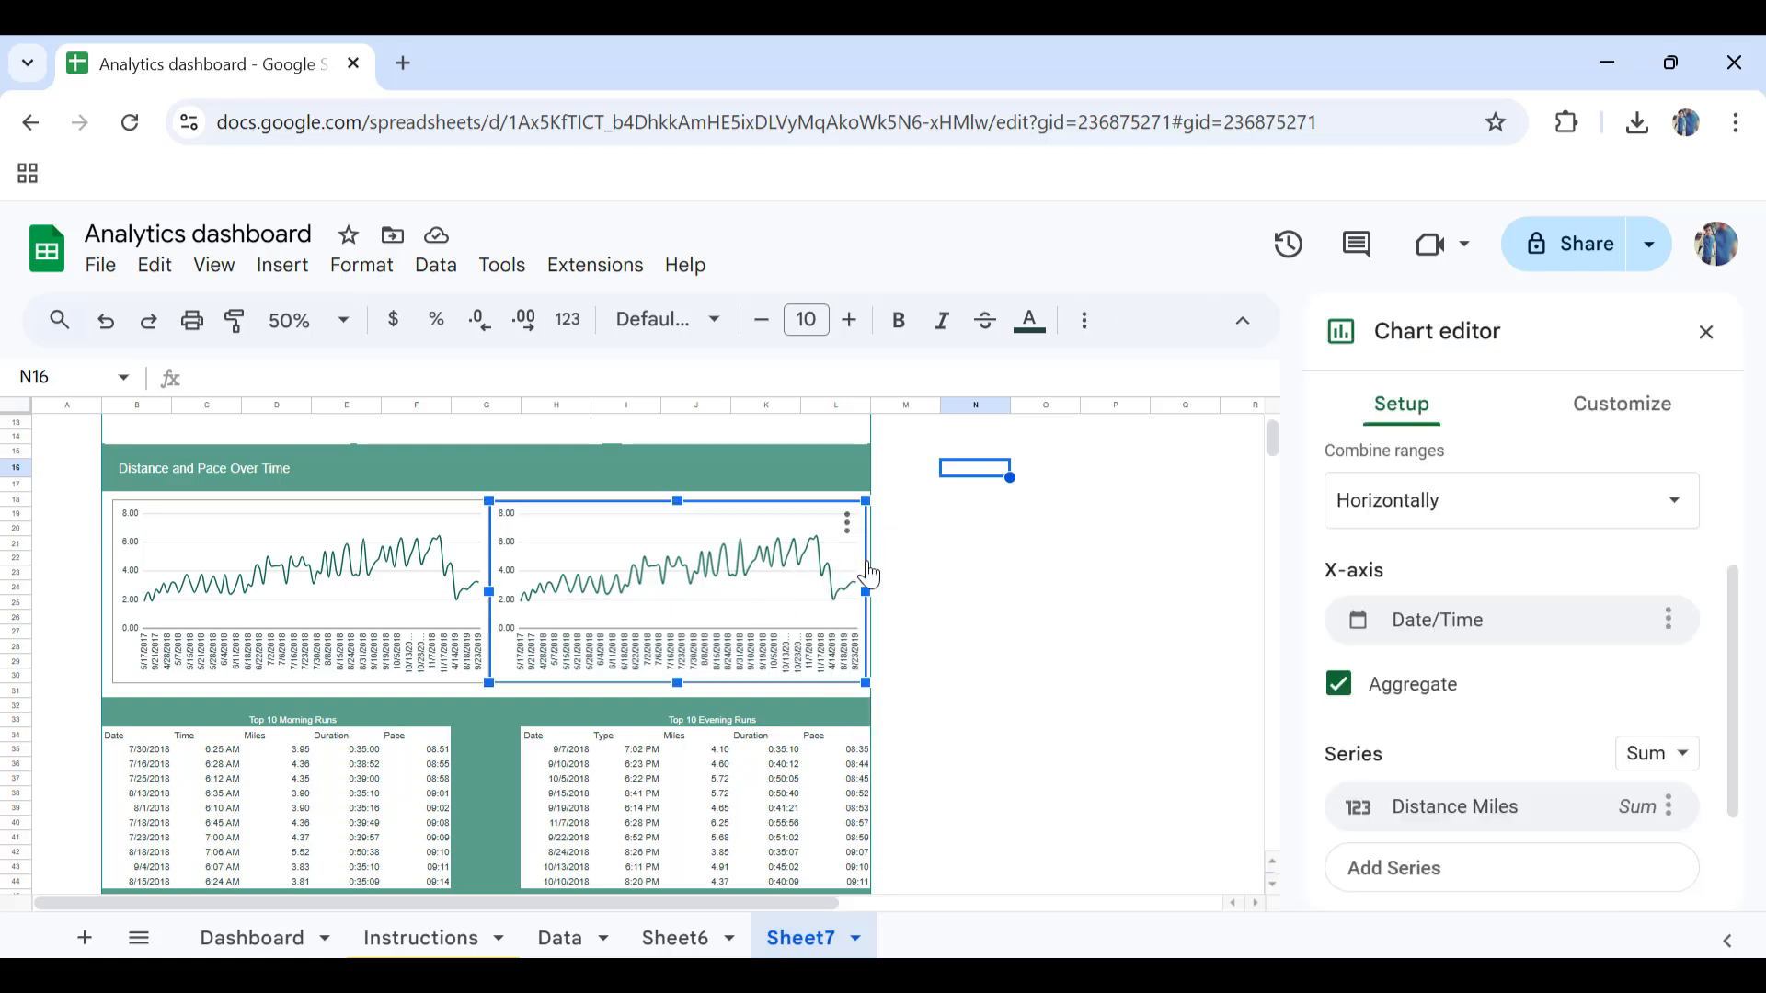
scroll(1425, 703, "down", 2)
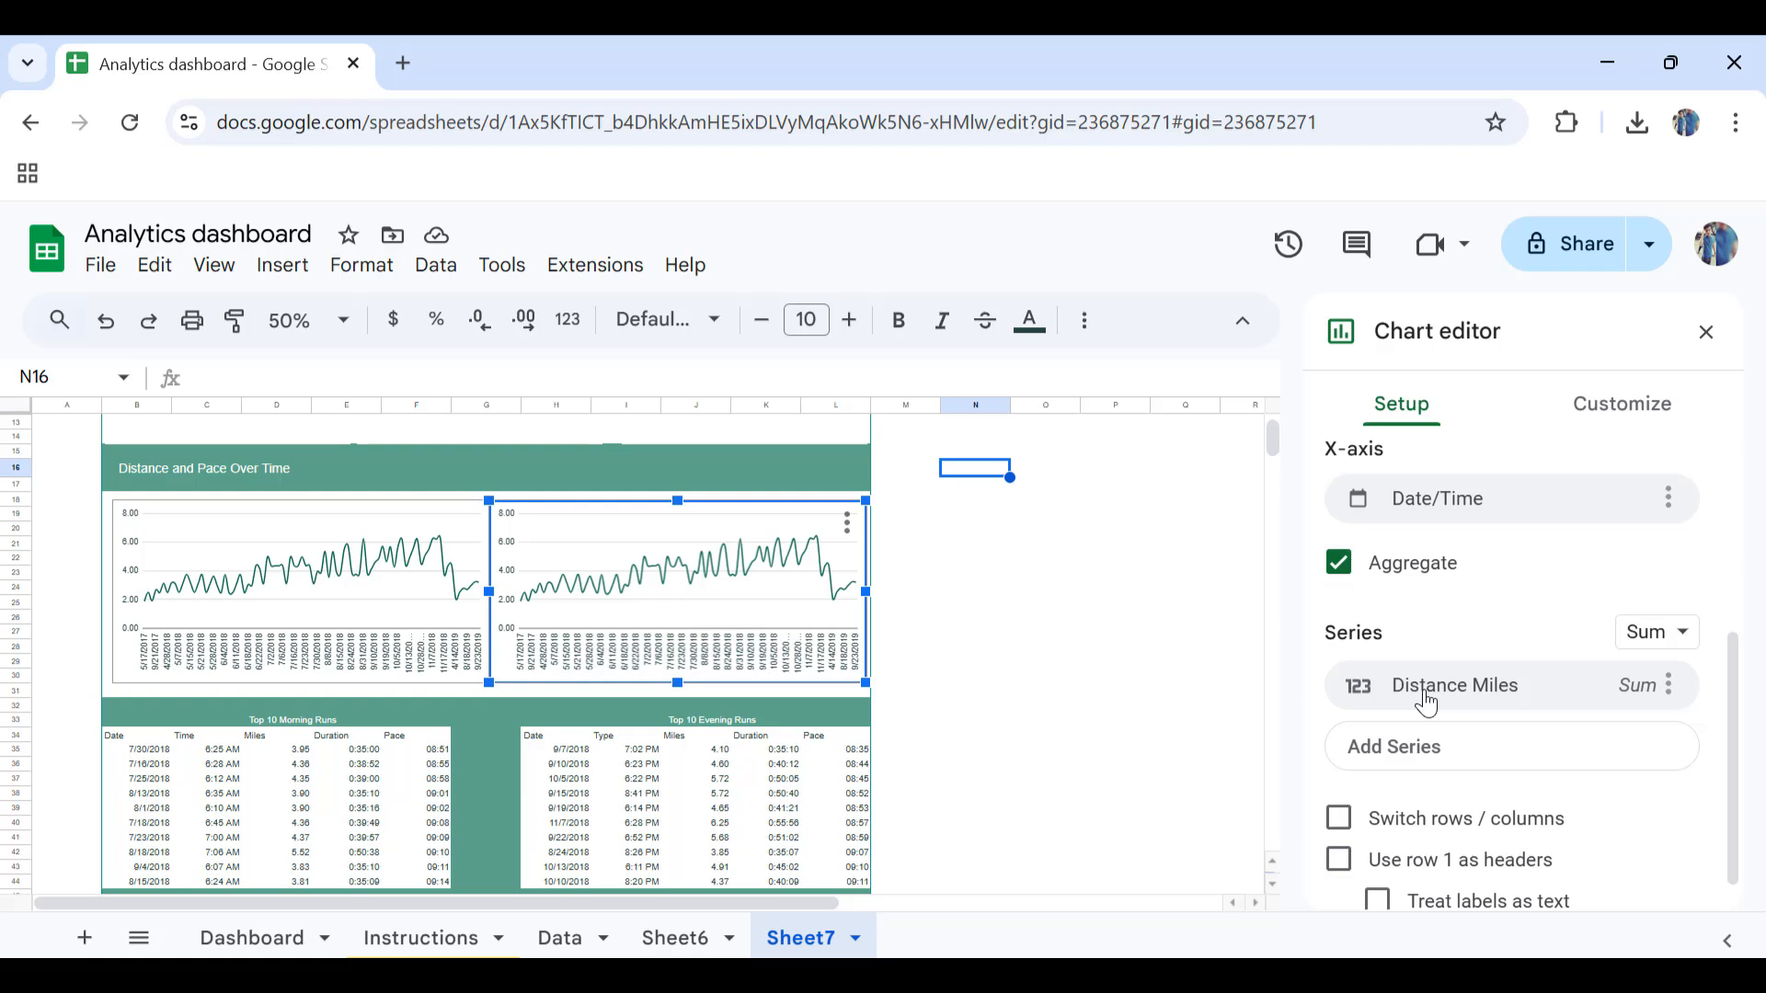
left_click(1667, 685)
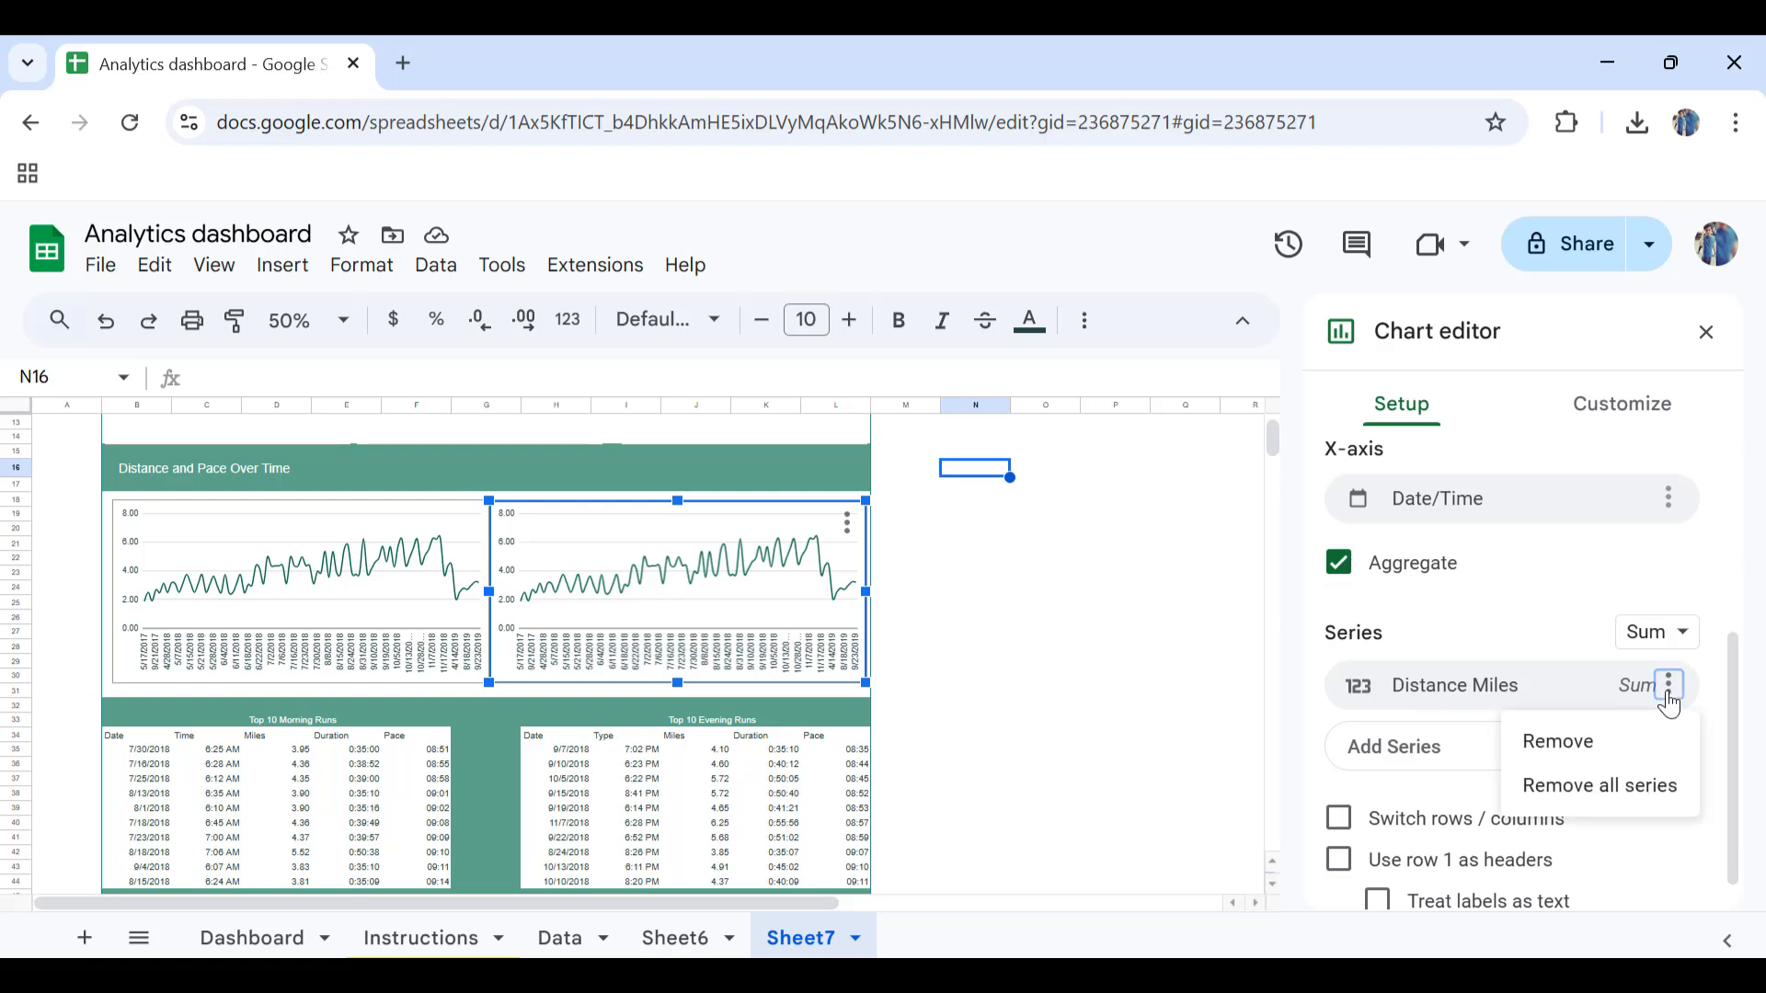
left_click(1617, 739)
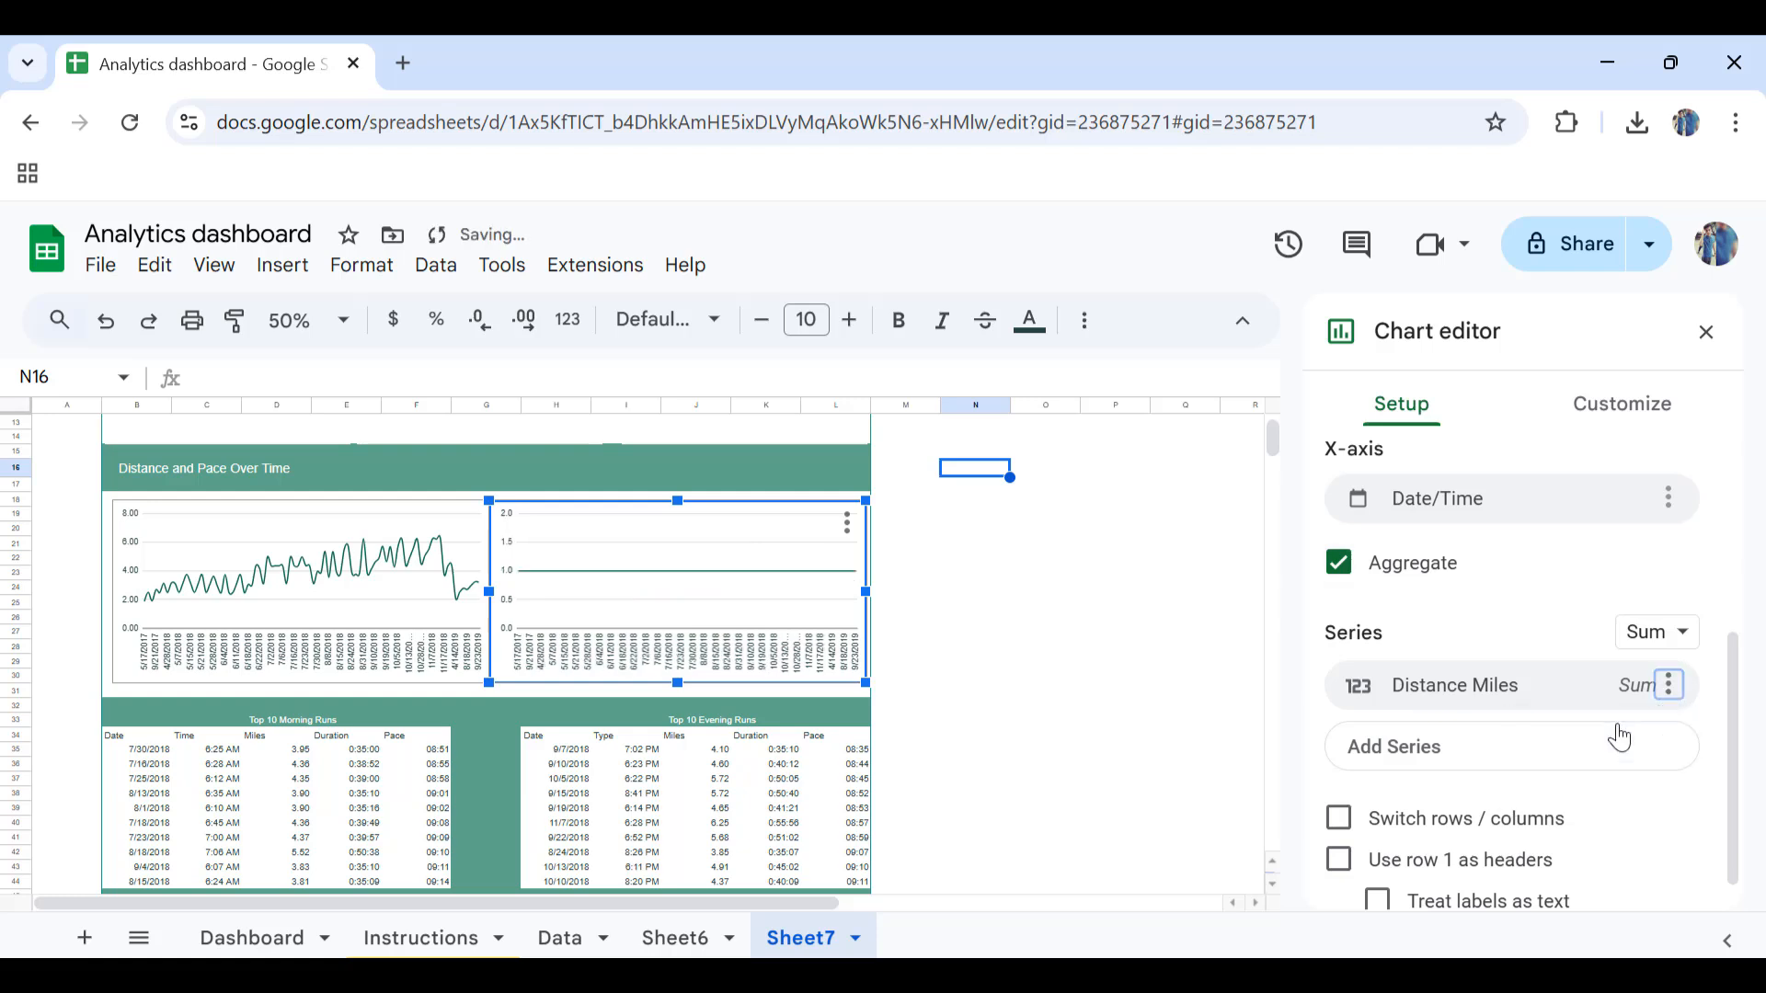
Step: Add the Pace column, Data!I:I, as the duplicated chart's series and finish editing the chart
left_click(1516, 723)
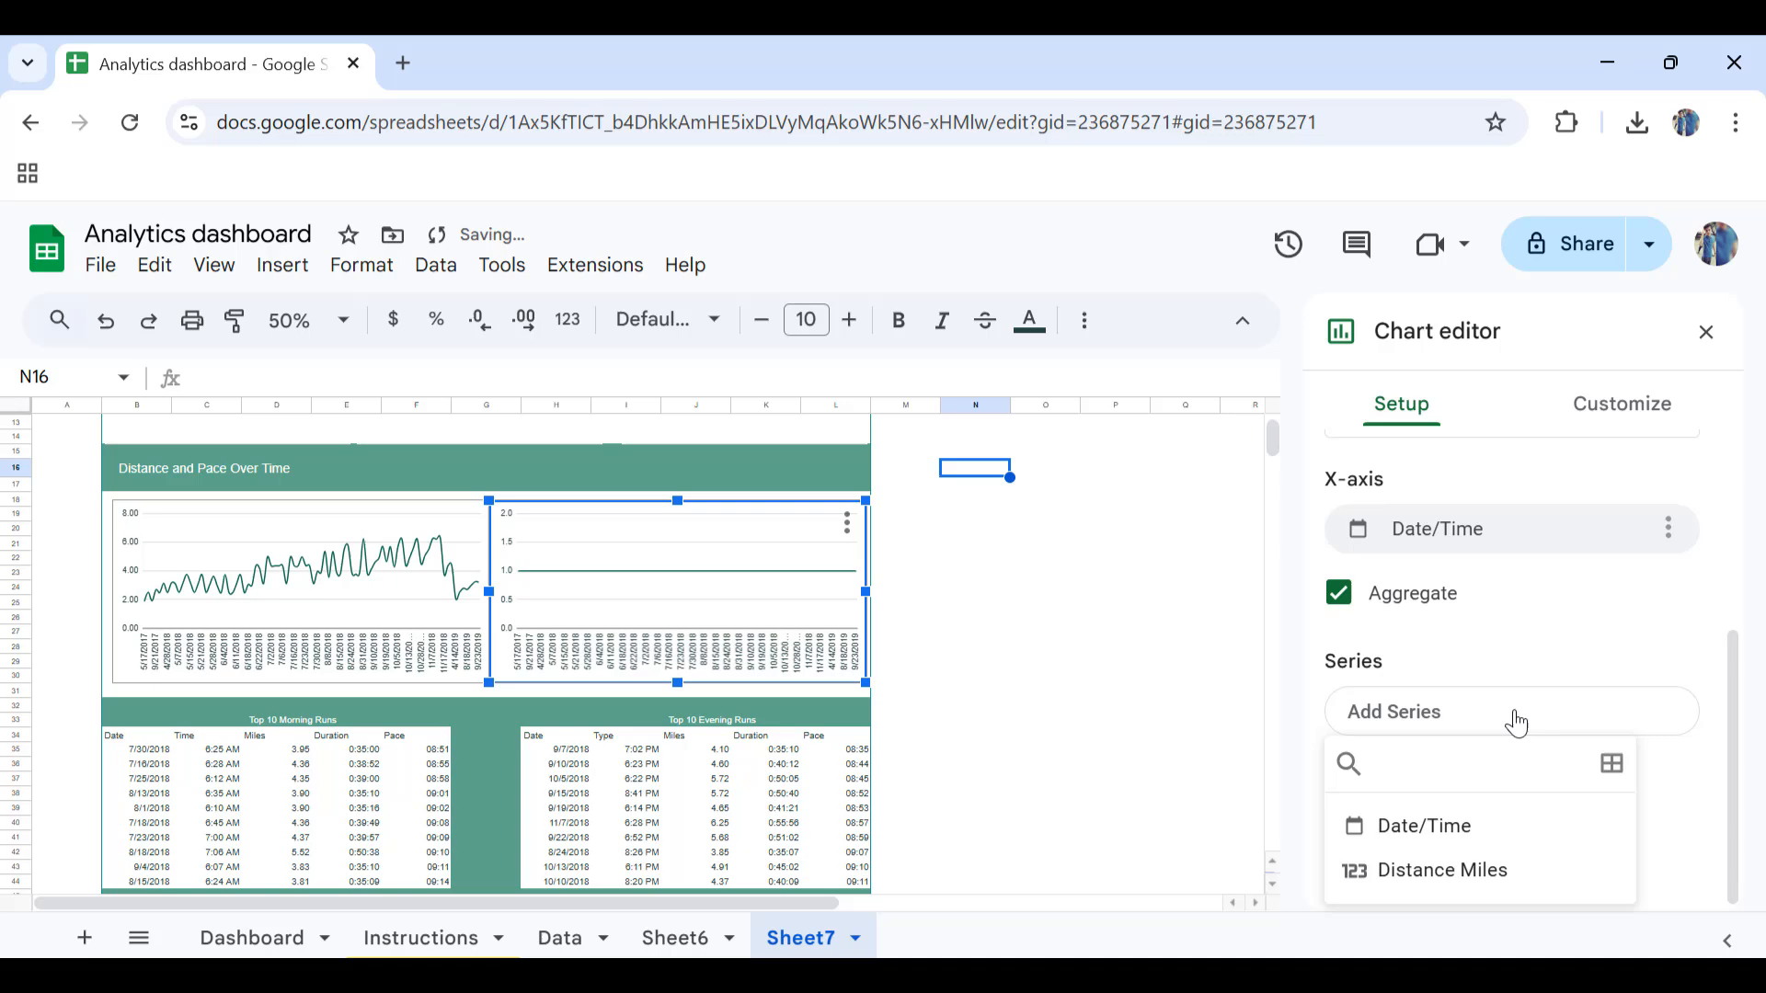
left_click(1612, 763)
left_click(562, 935)
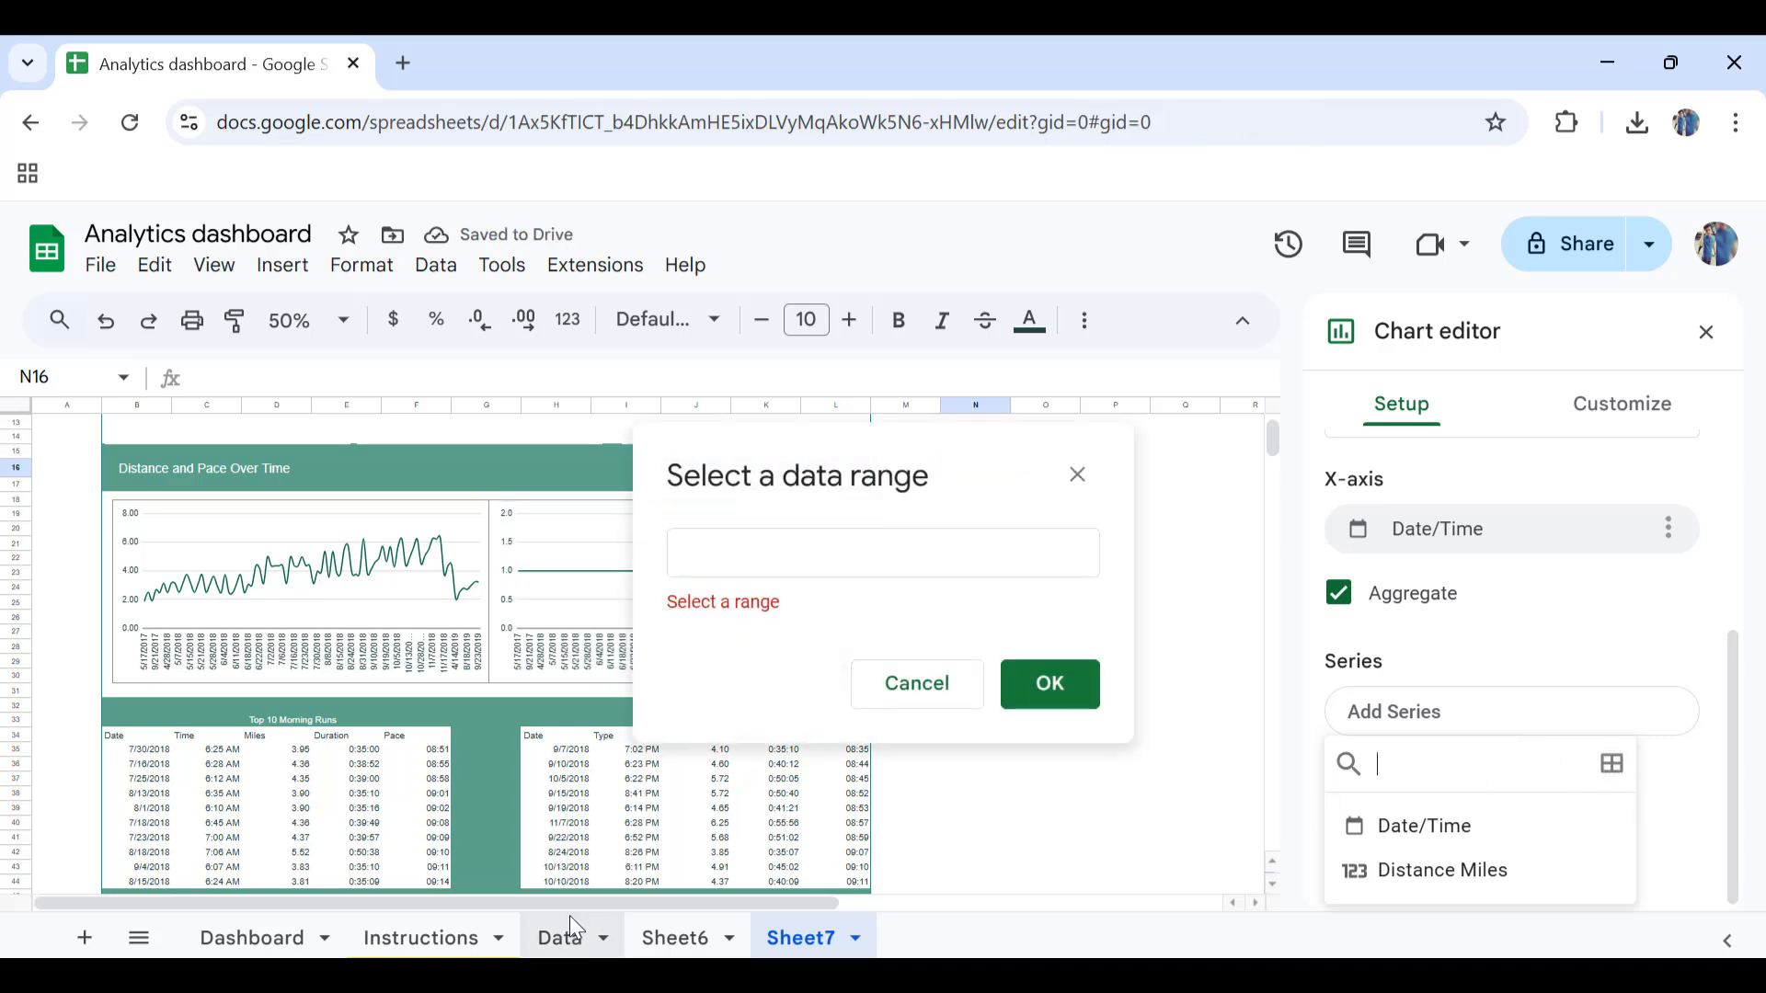
scroll(506, 512, "right", 1)
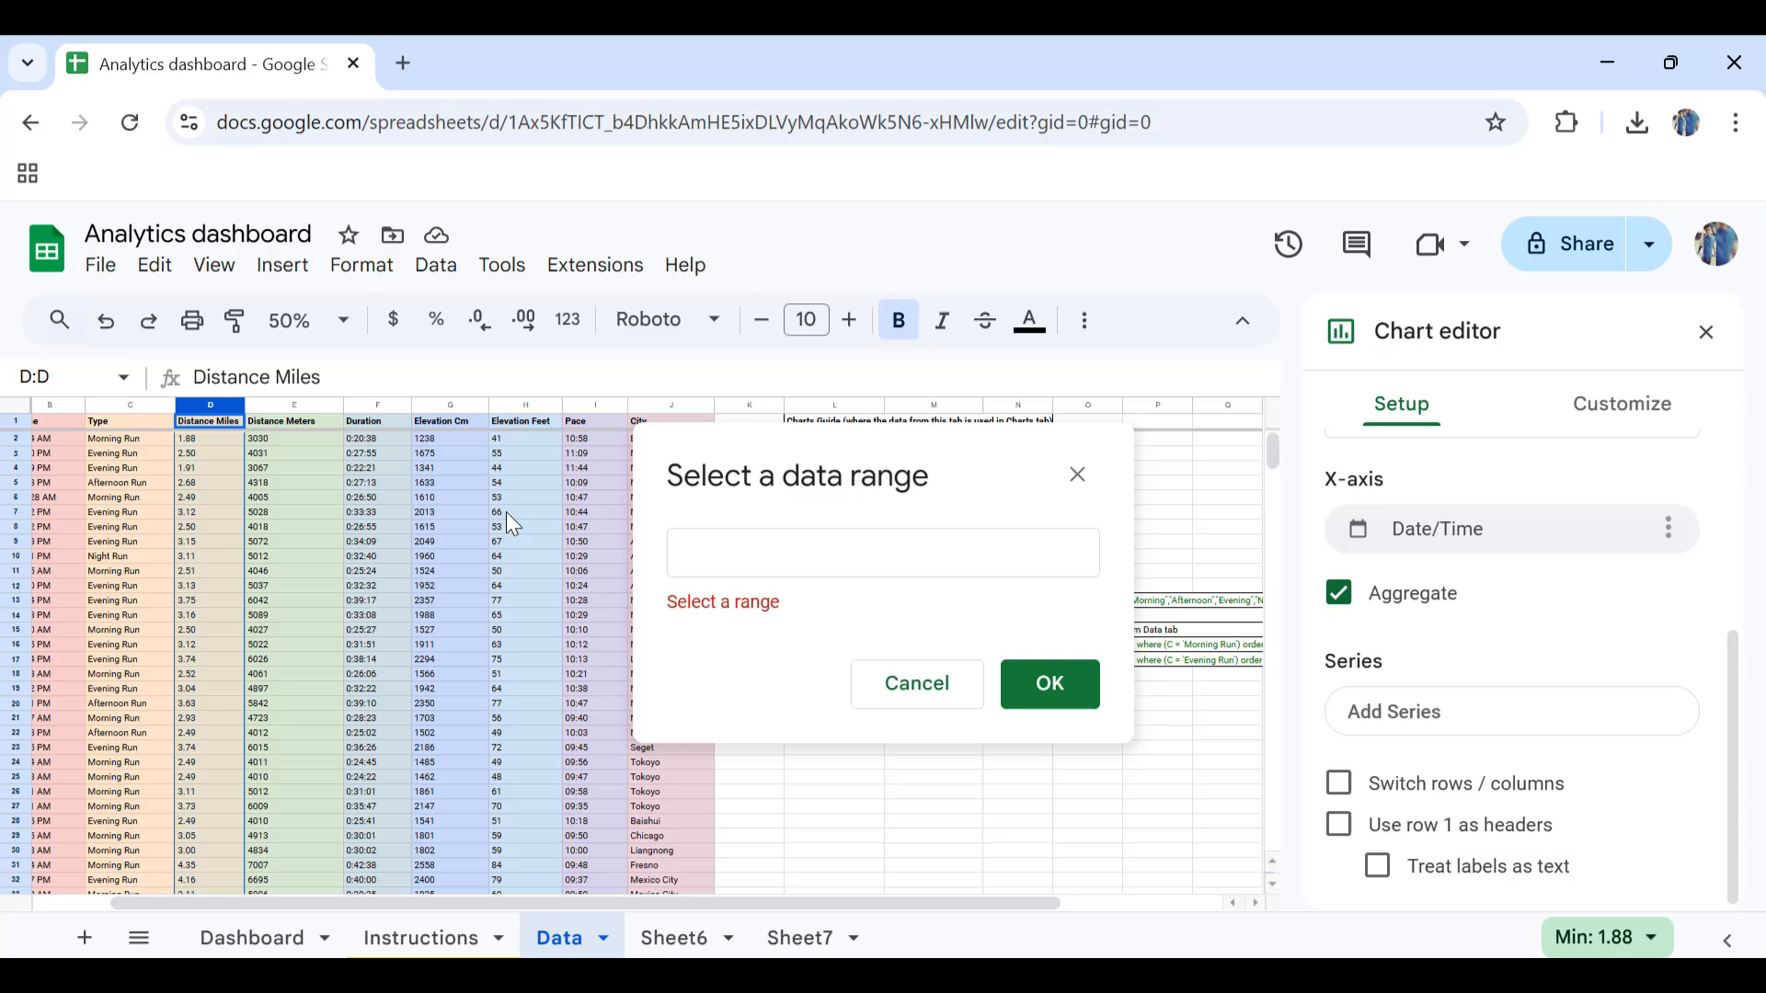
left_click(588, 405)
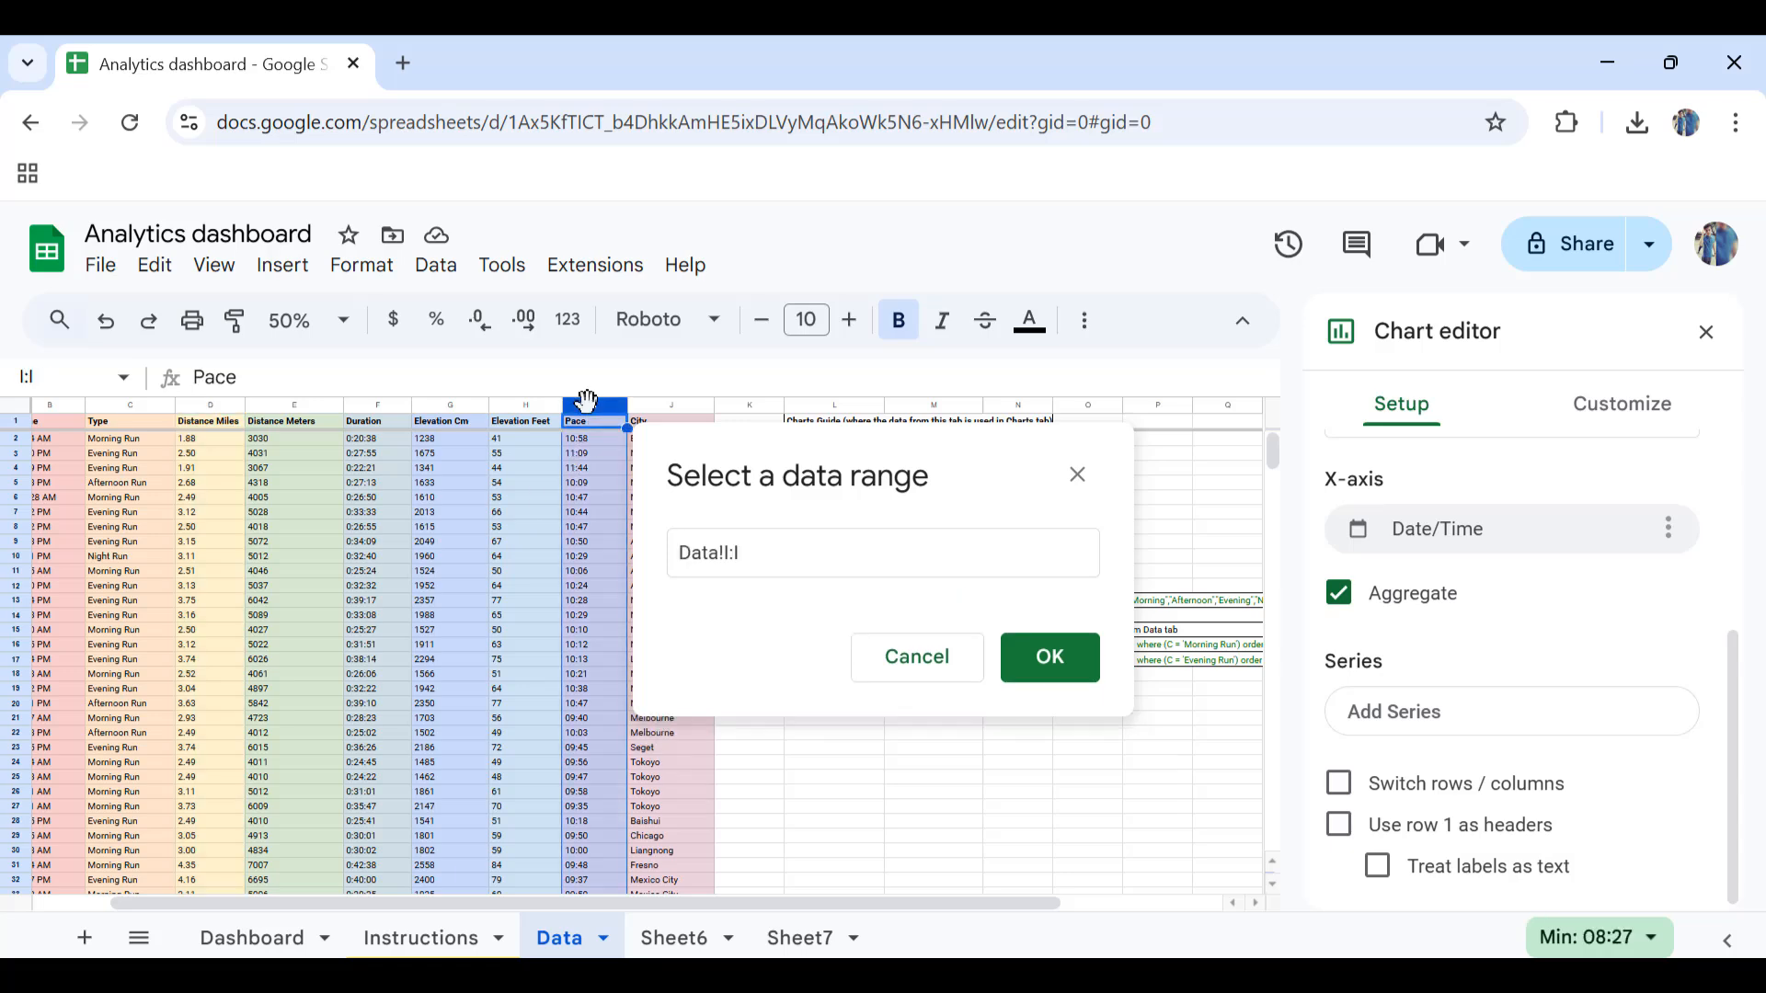
left_click(1040, 674)
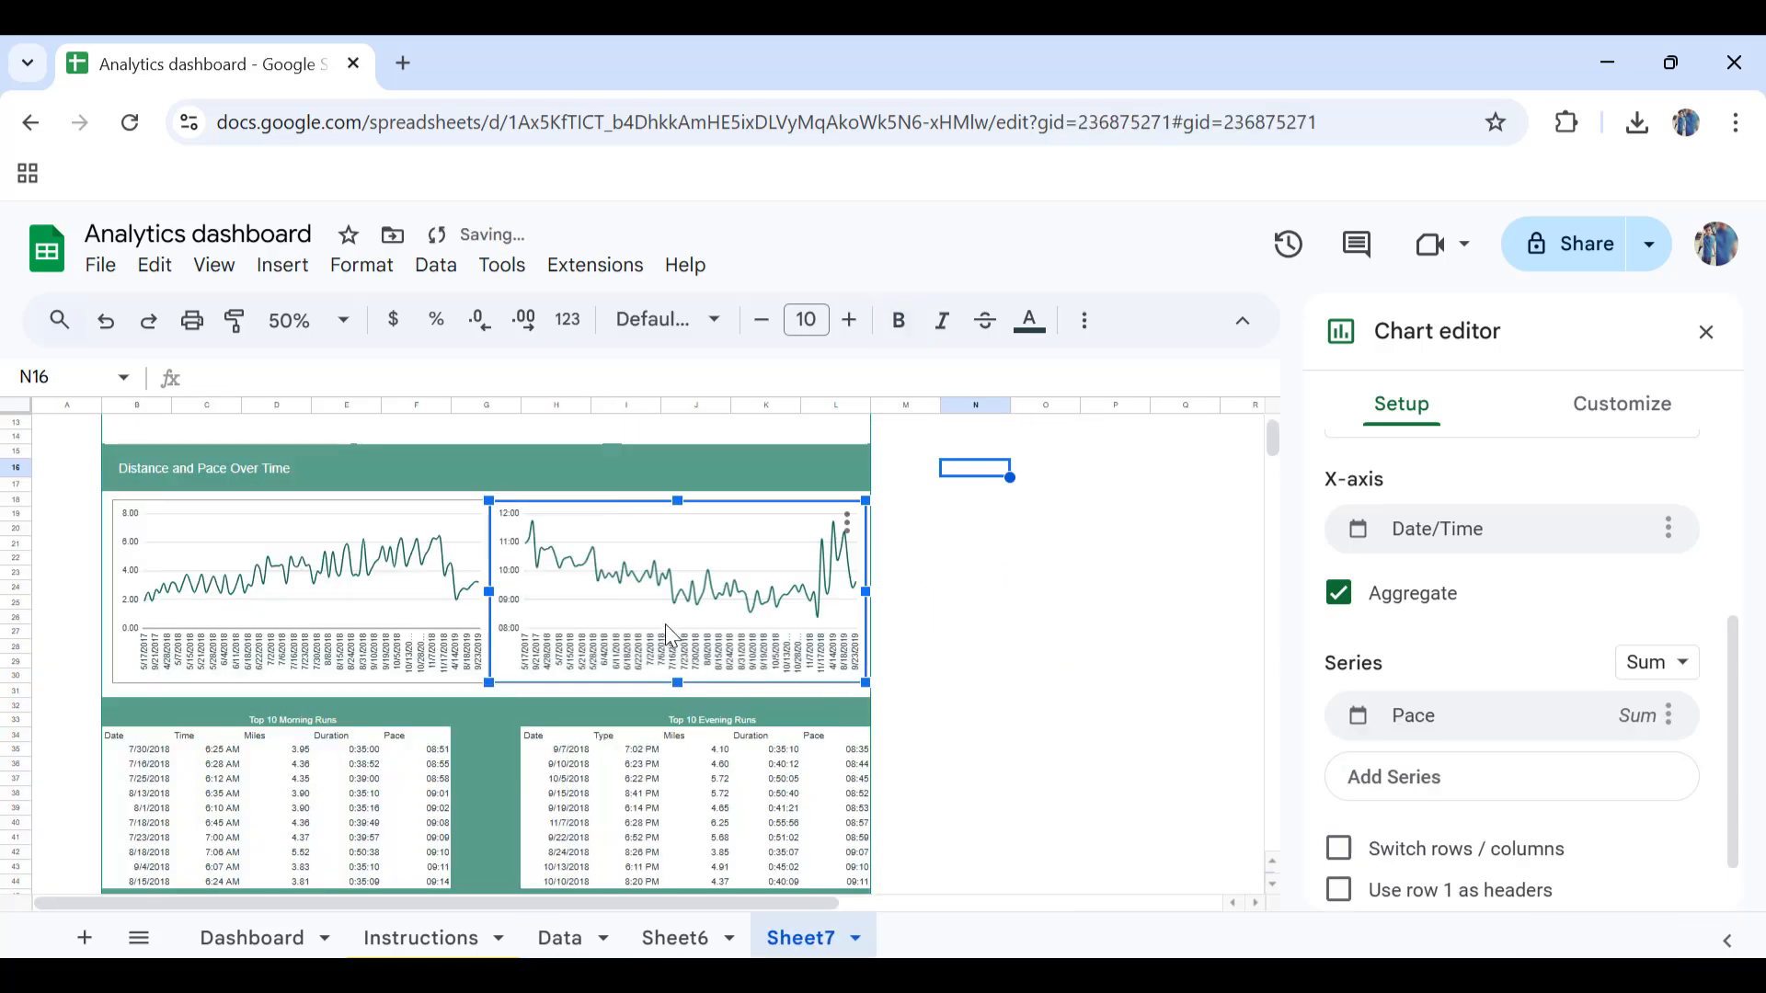
left_click(906, 715)
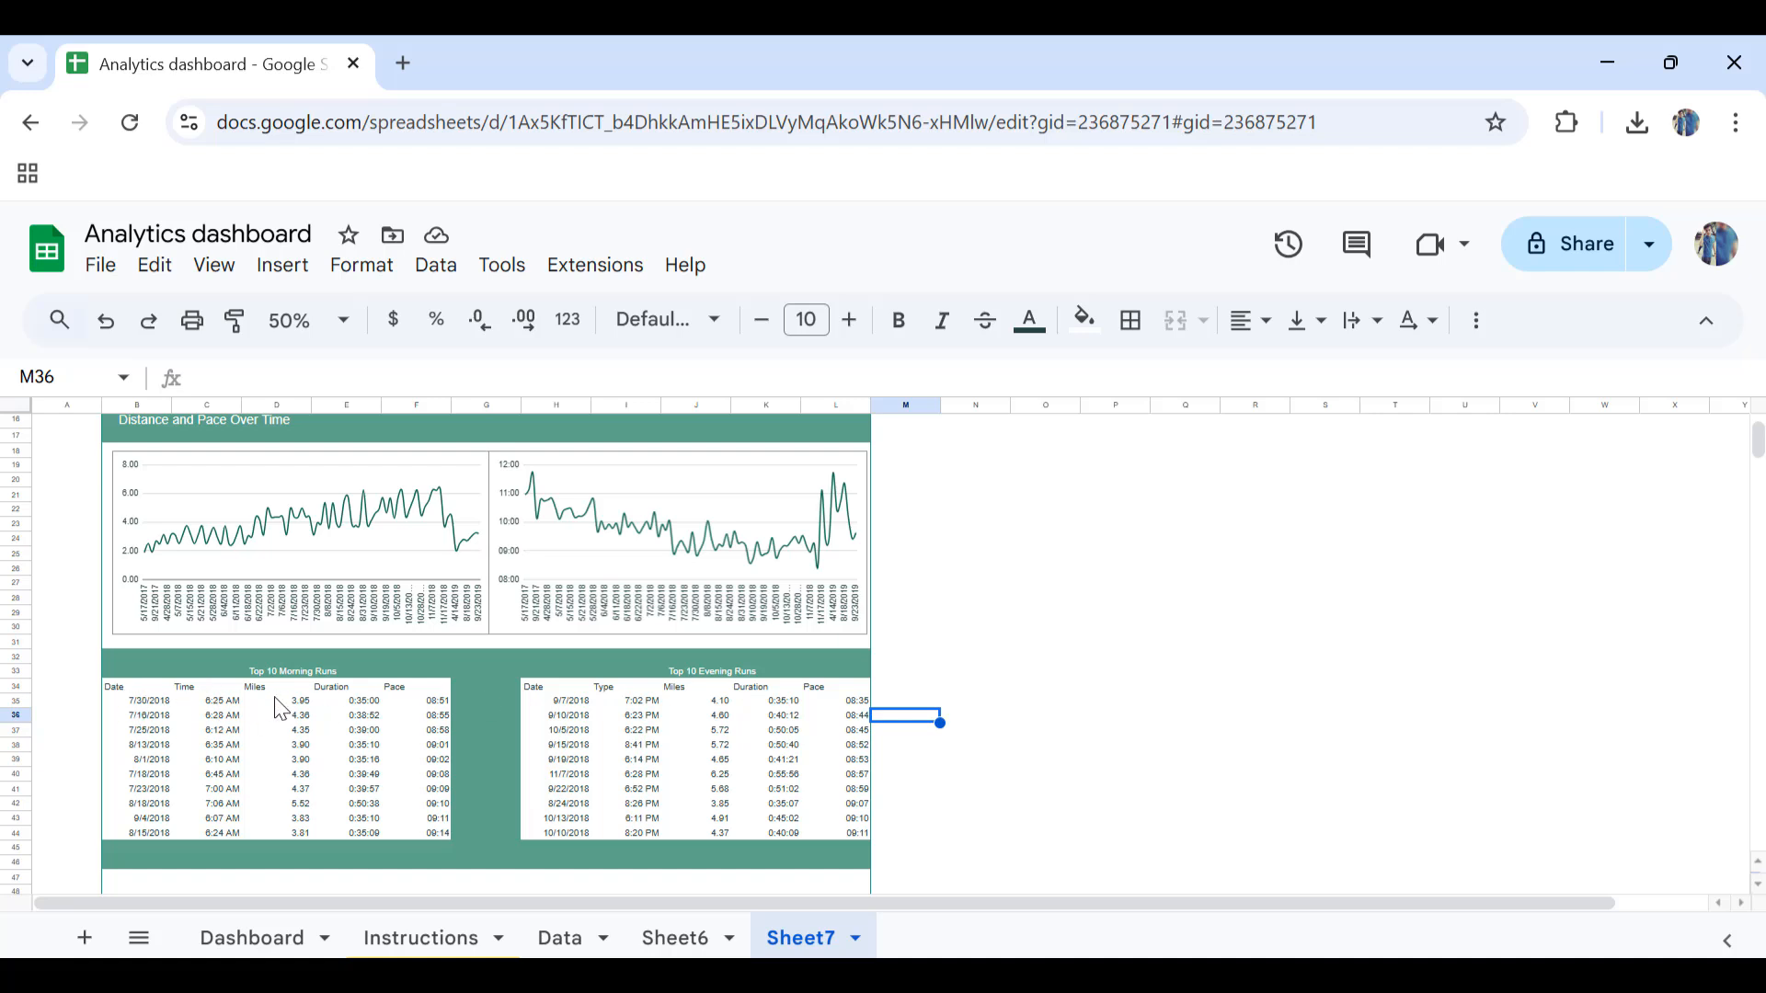
Step: Examine the QUERY formulas behind the Top 10 Morning Runs and Top 10 Evening Runs tables against the rows of the Data sheet
left_click(145, 705)
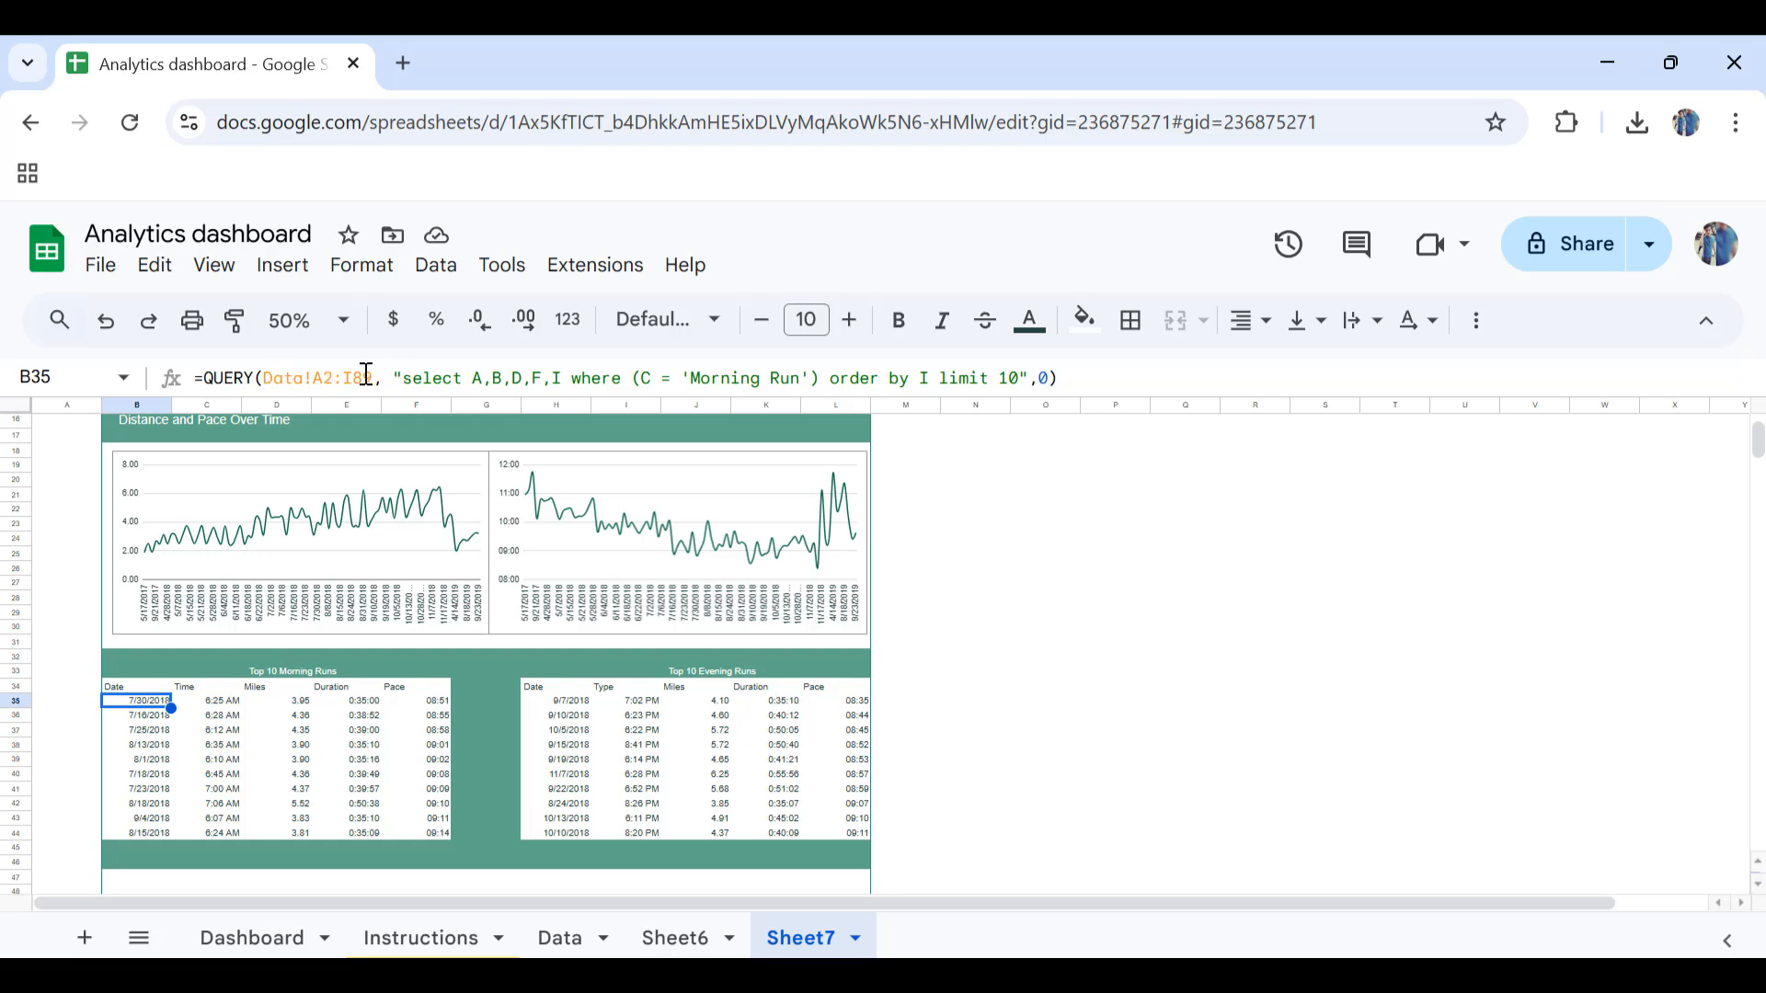
left_click(552, 937)
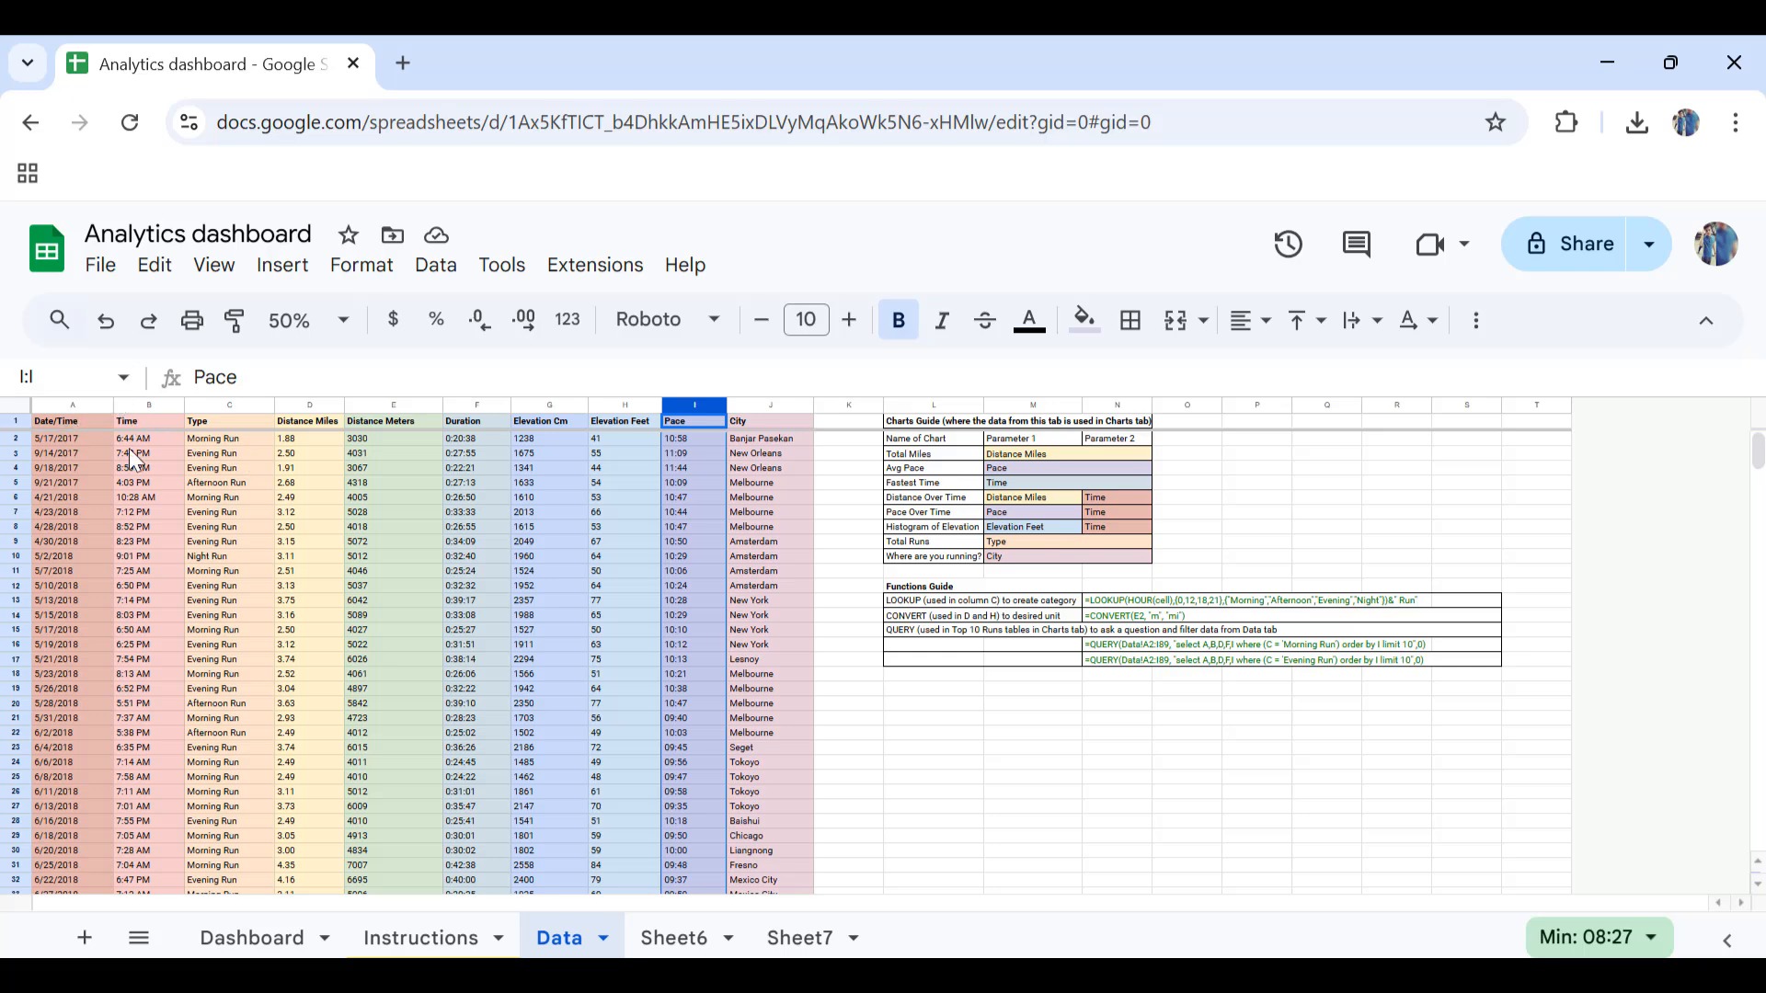
scroll(705, 636, "down", 5)
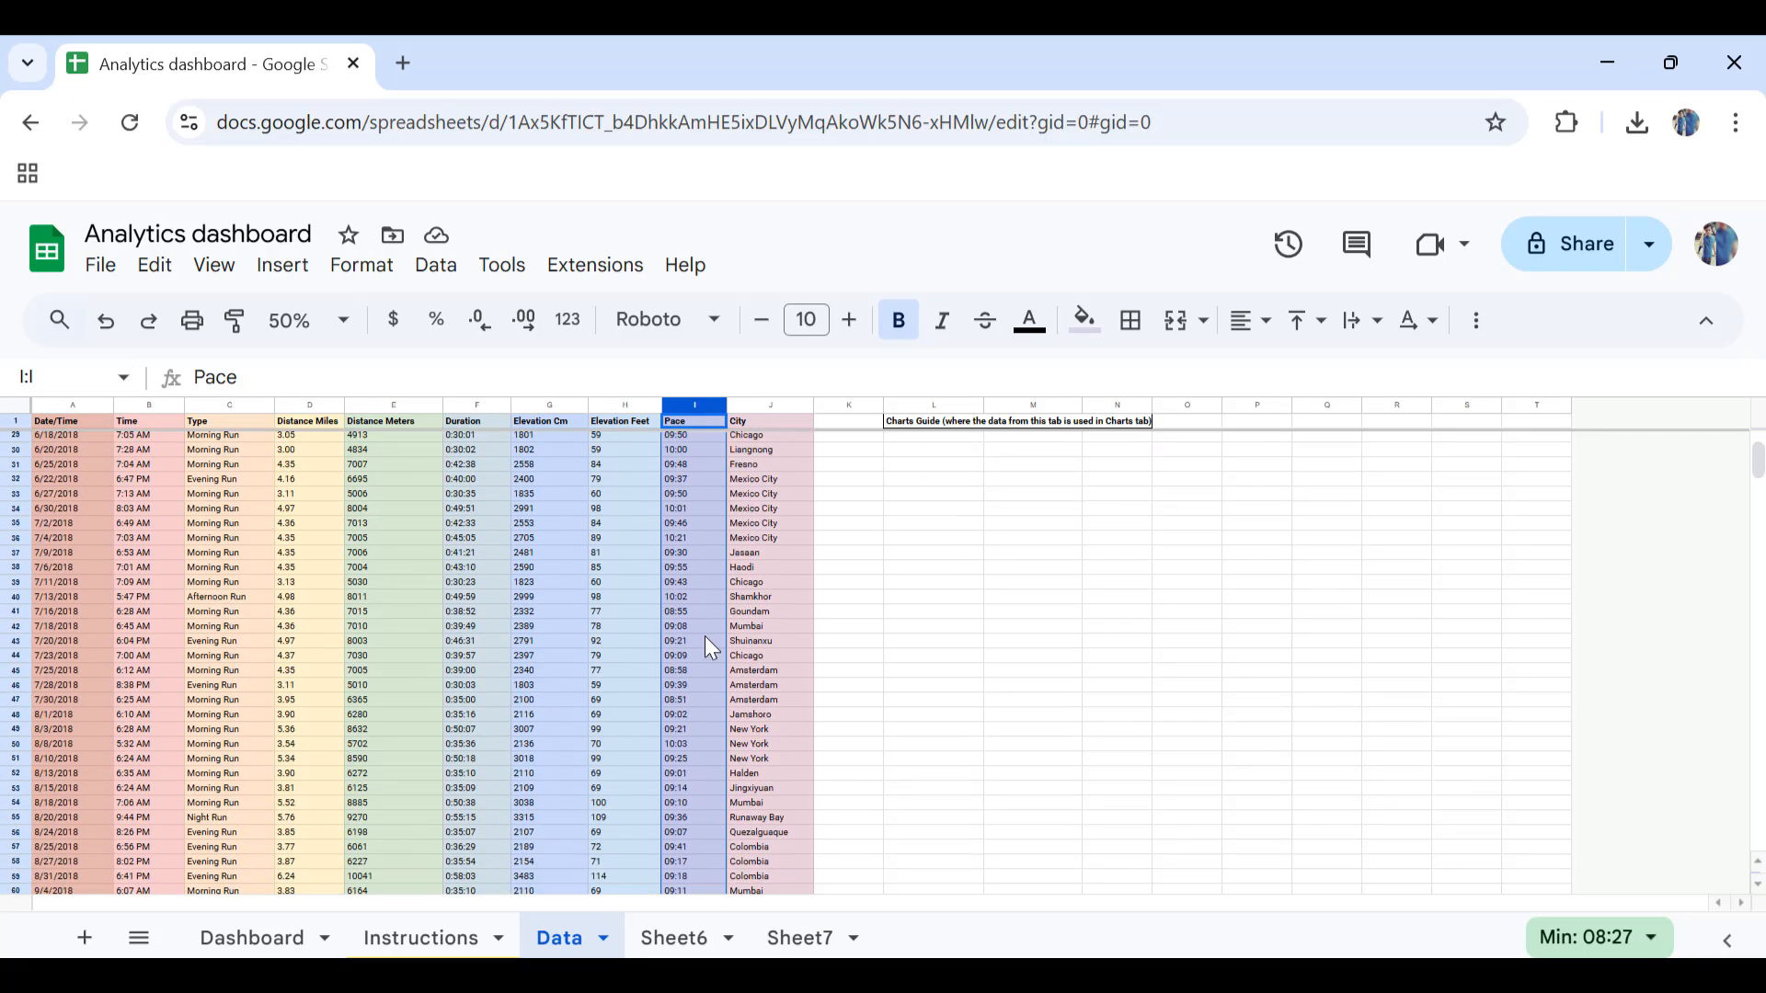
scroll(704, 636, "down", 9)
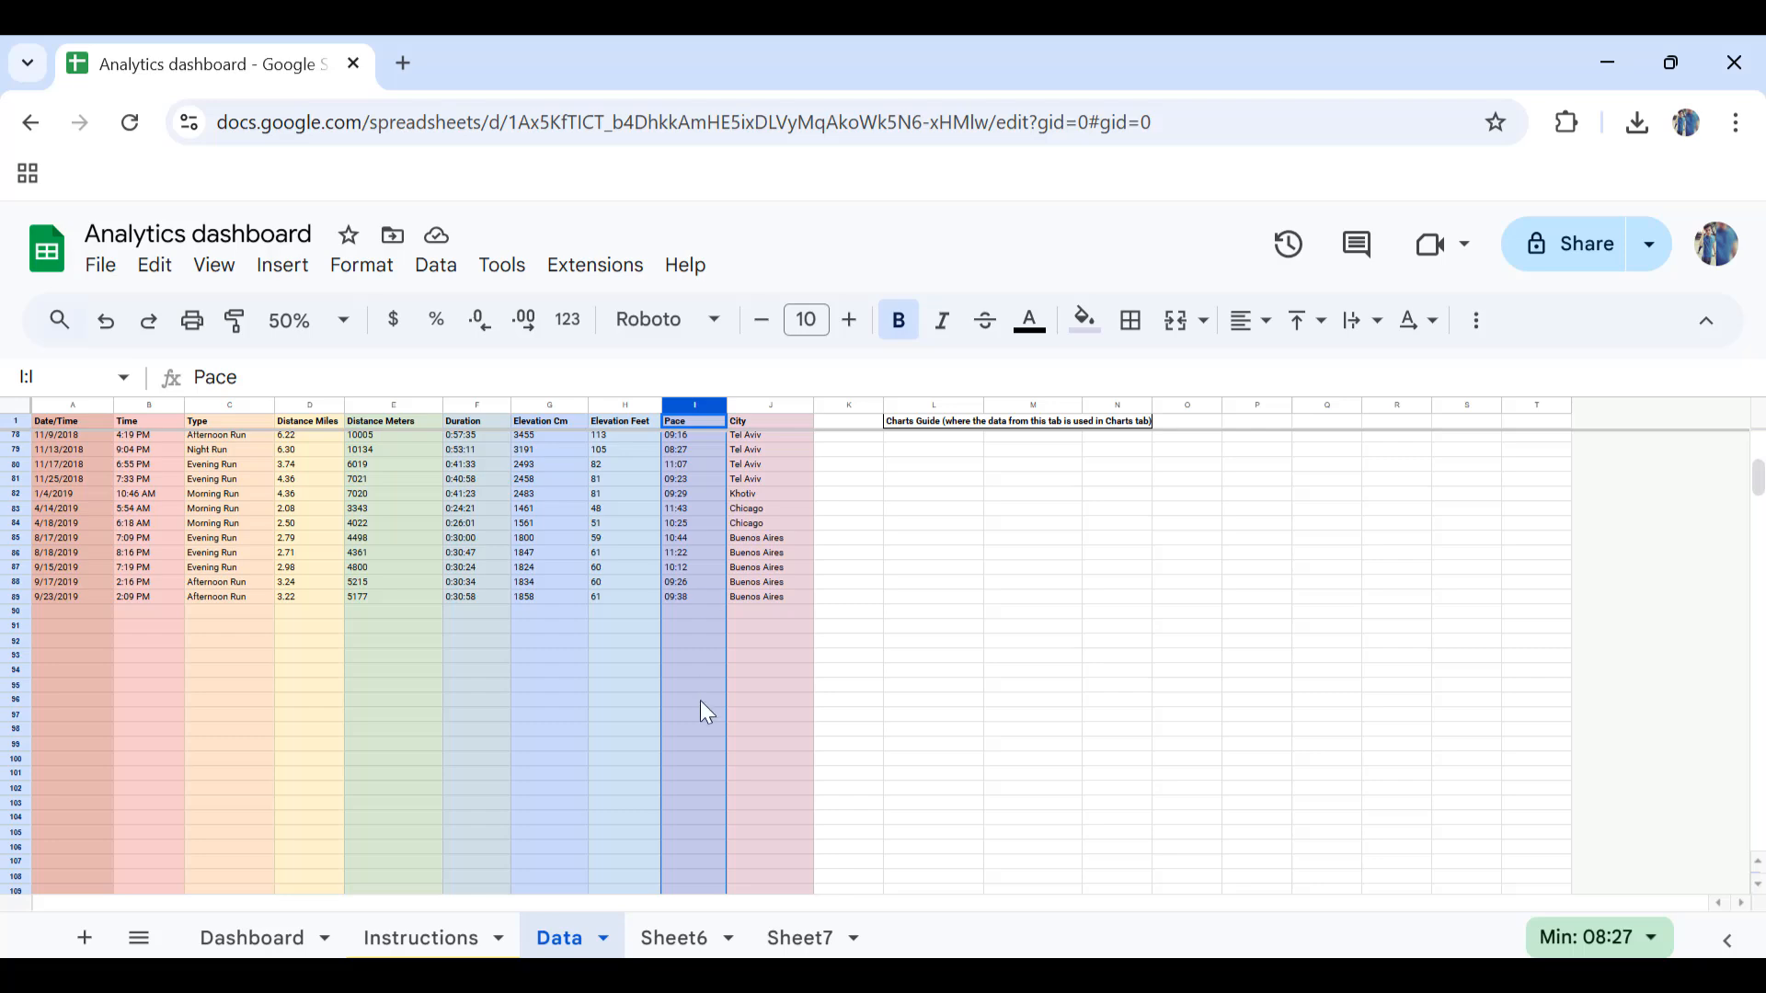
scroll(702, 671, "up", 14)
left_click(813, 938)
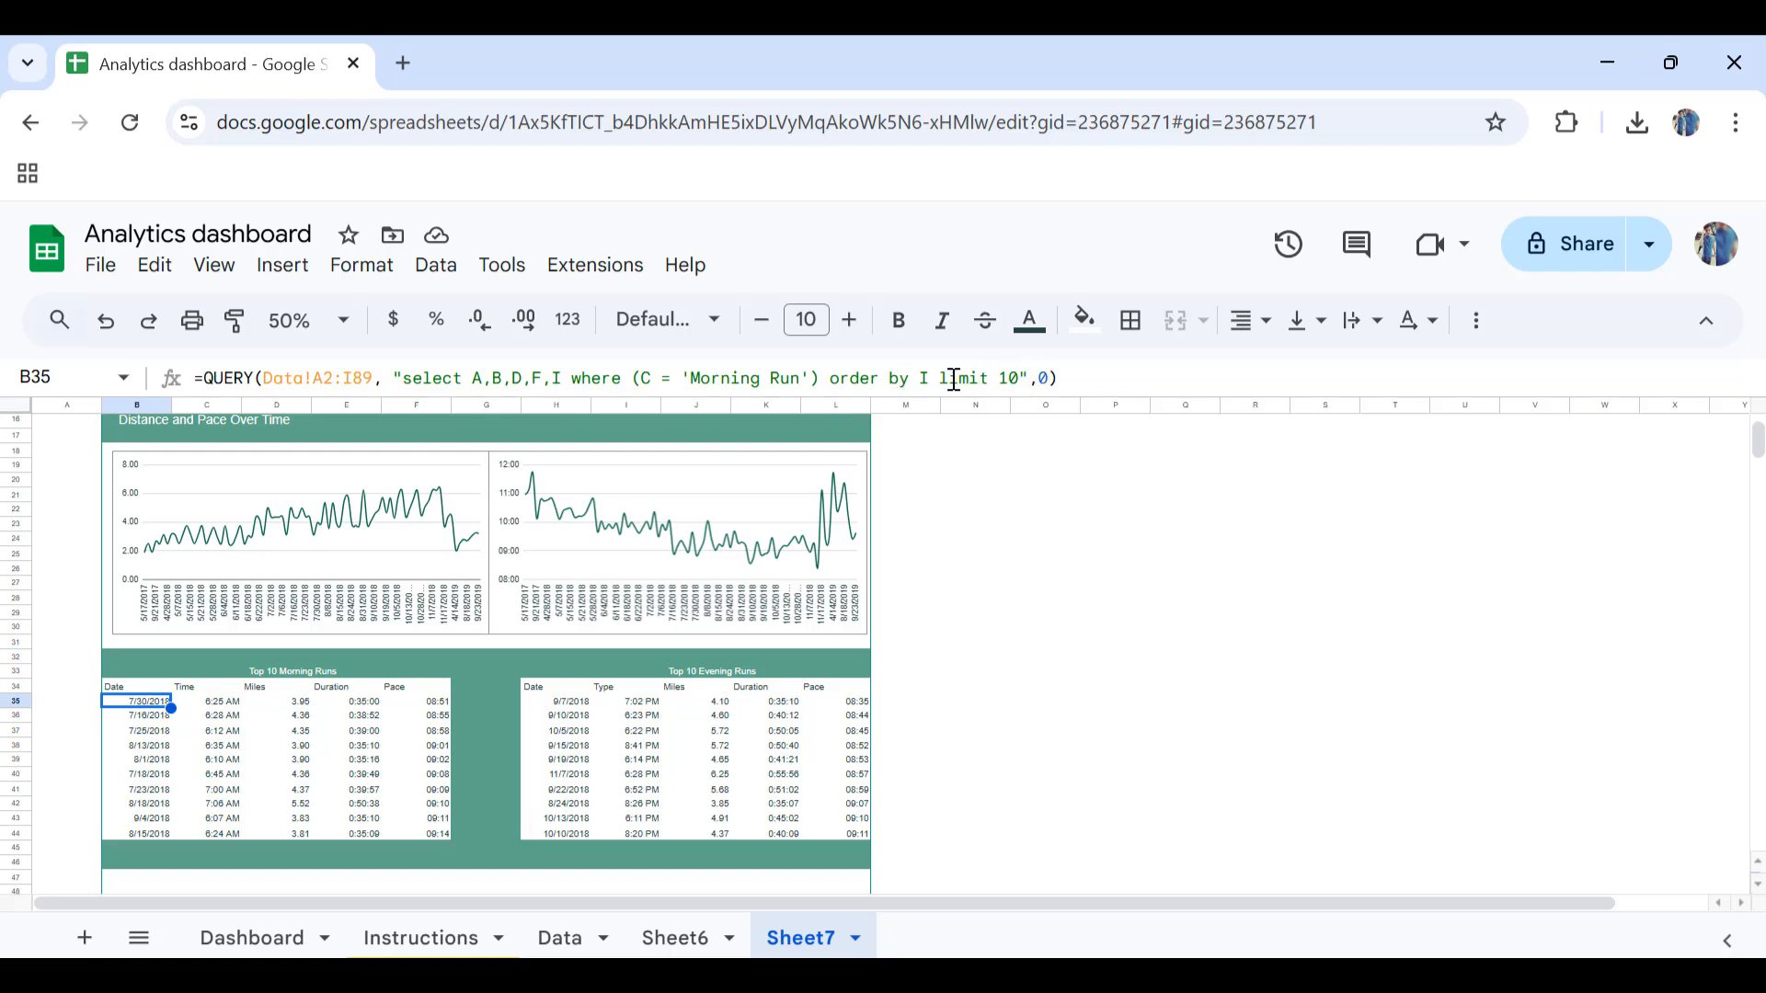
left_click(553, 704)
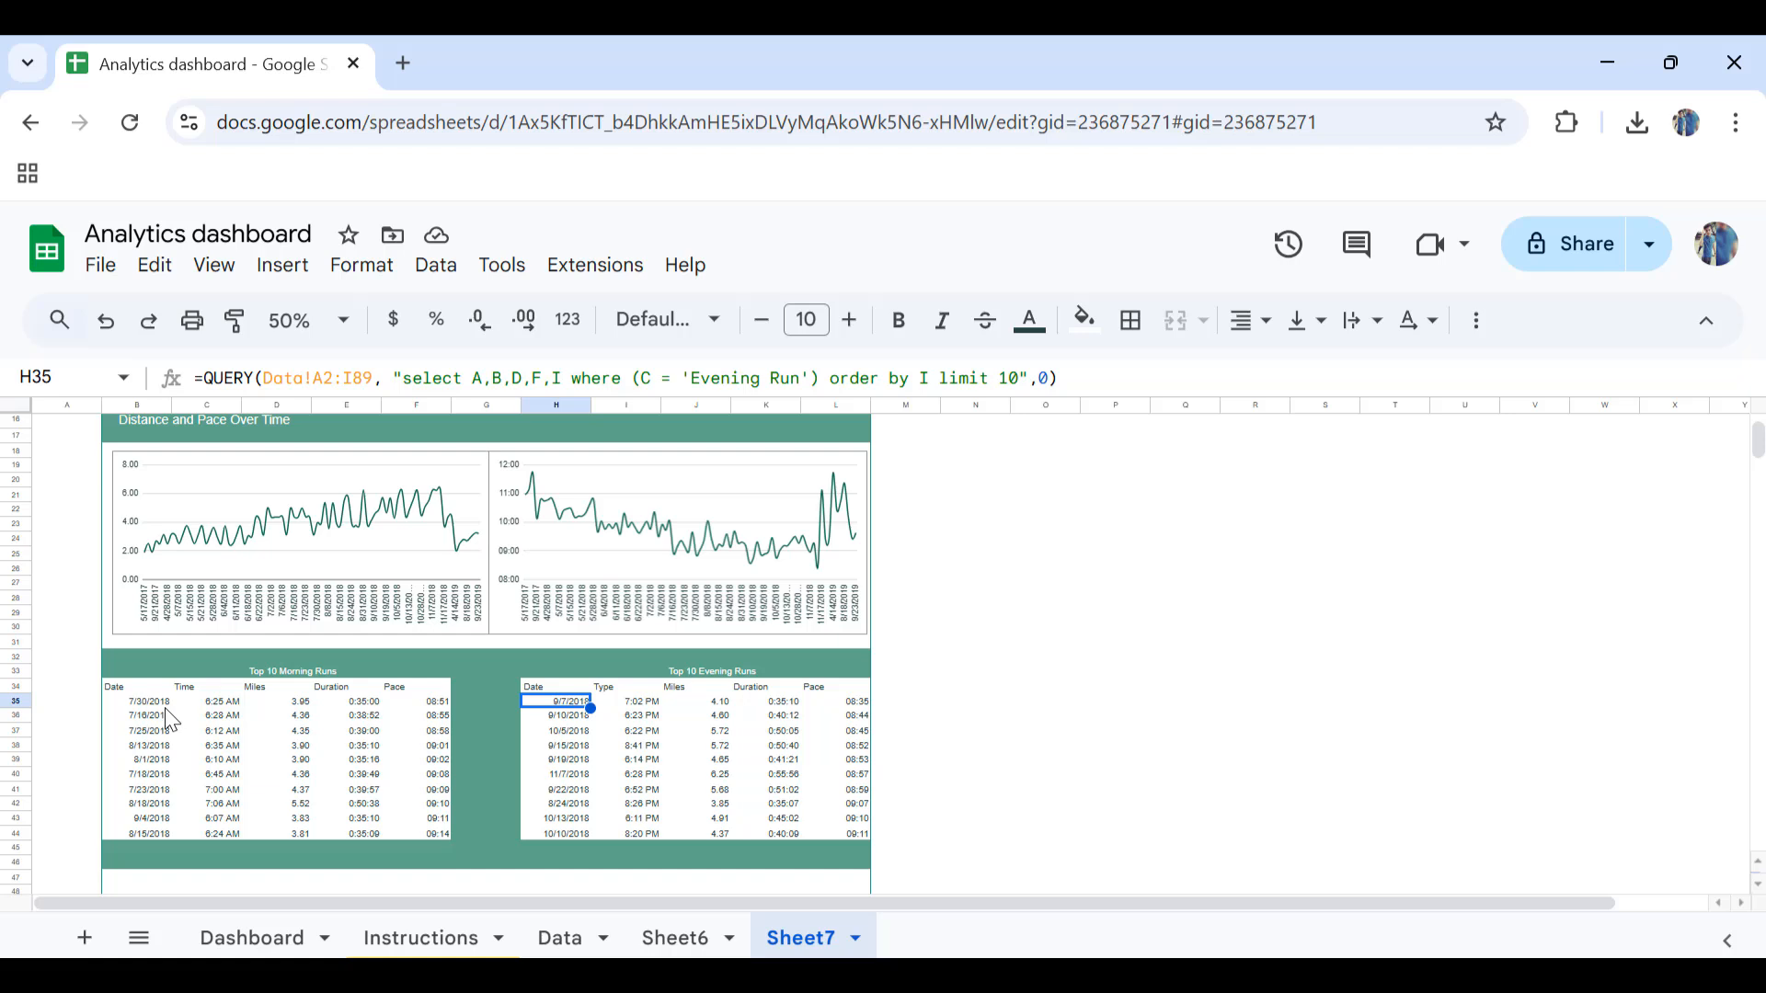
Step: Examine the Dashboard sheet's Histogram of Elevation and Total runs charts and the Elevation Feet and Date/Time columns in the Data sheet
left_click(230, 940)
scroll(372, 752, "down", 3)
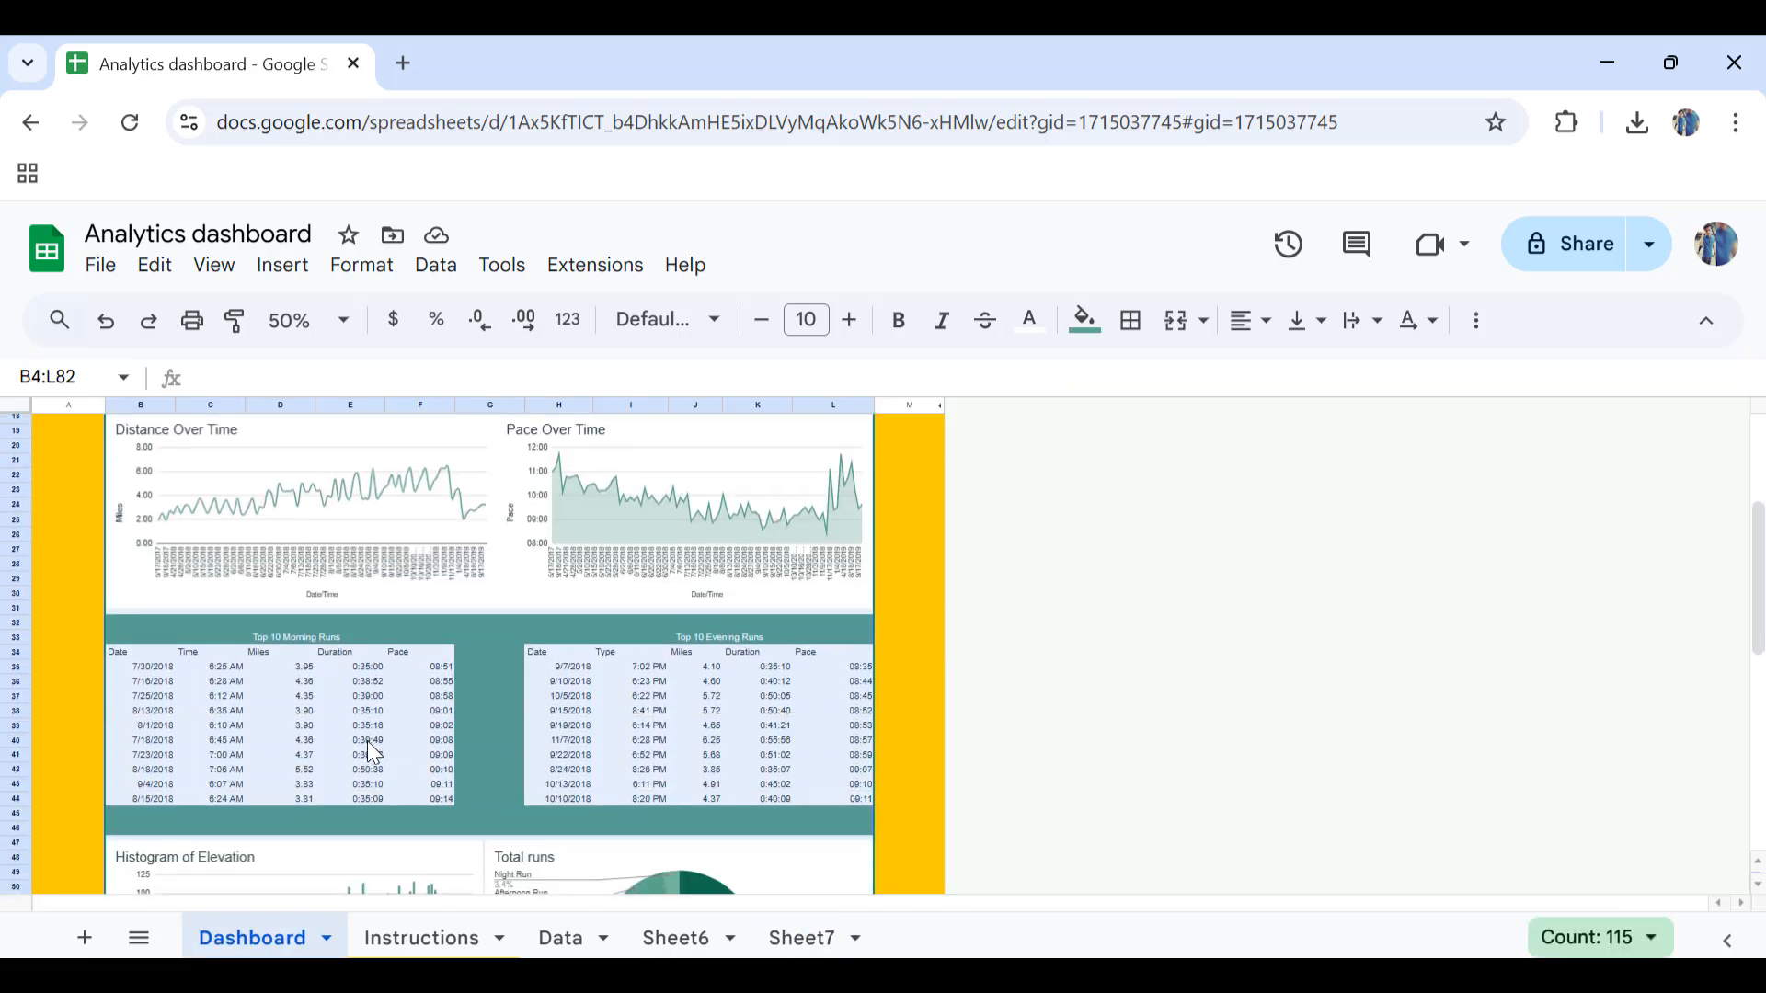
scroll(373, 752, "down", 3)
left_click(336, 719)
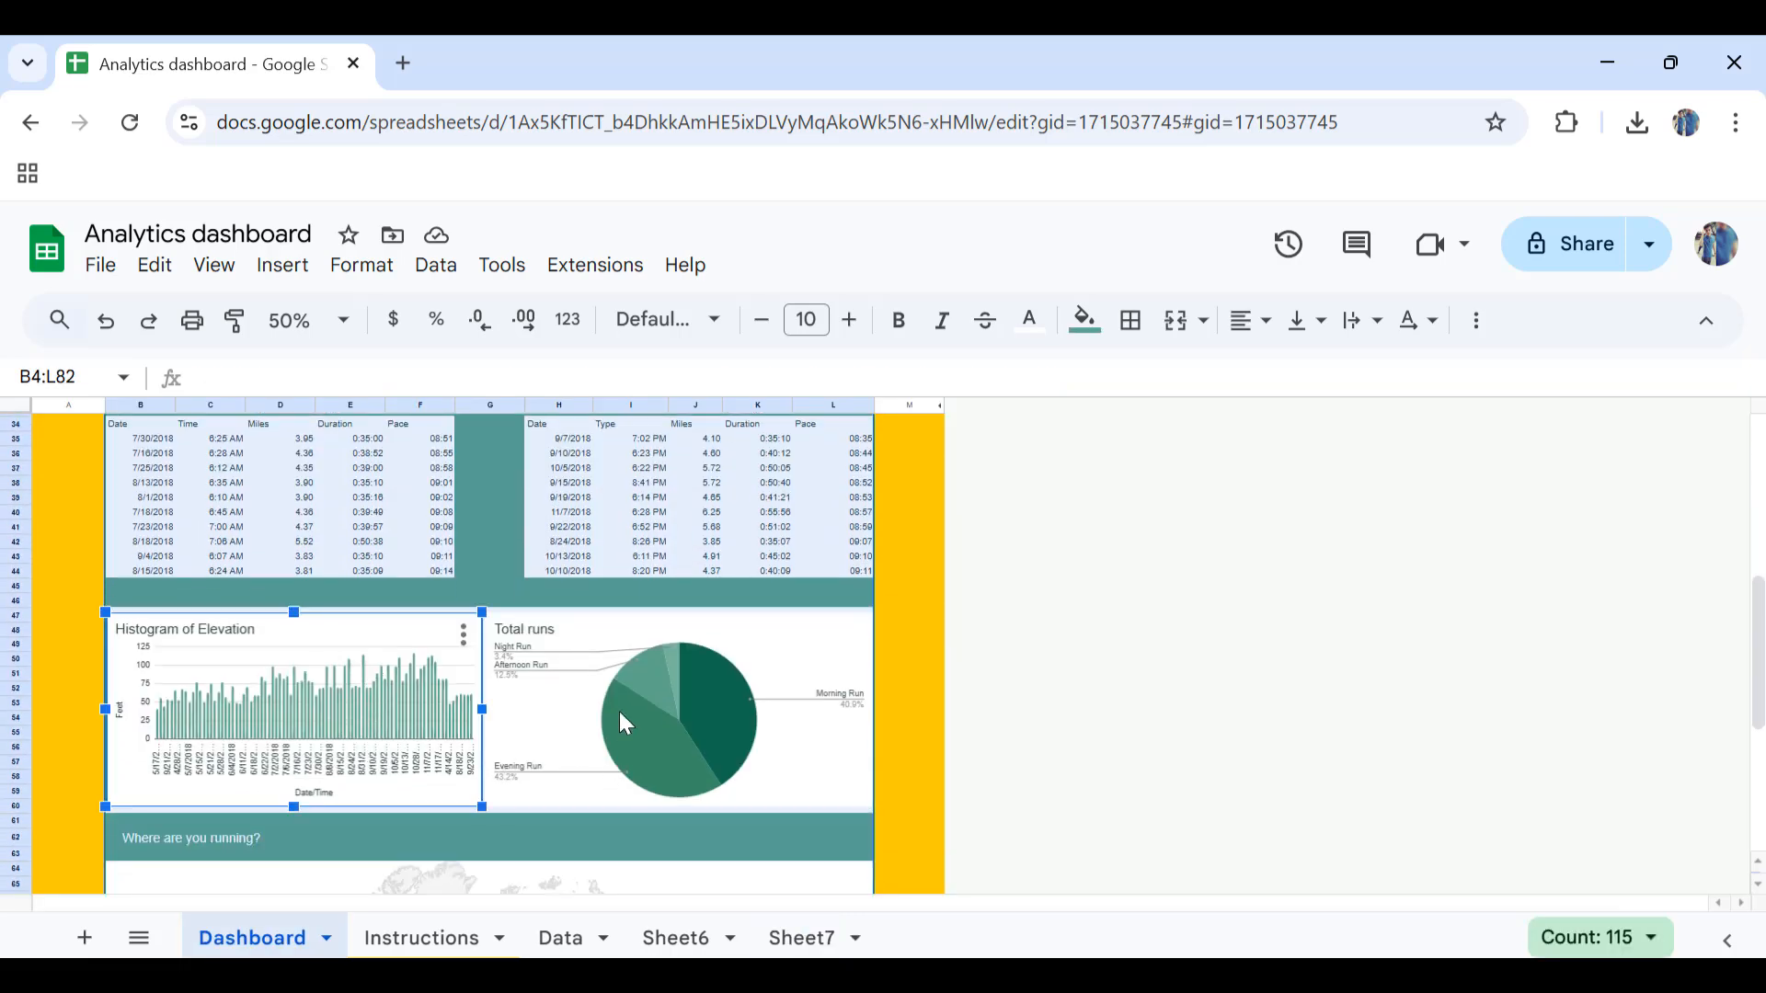
left_click(620, 713)
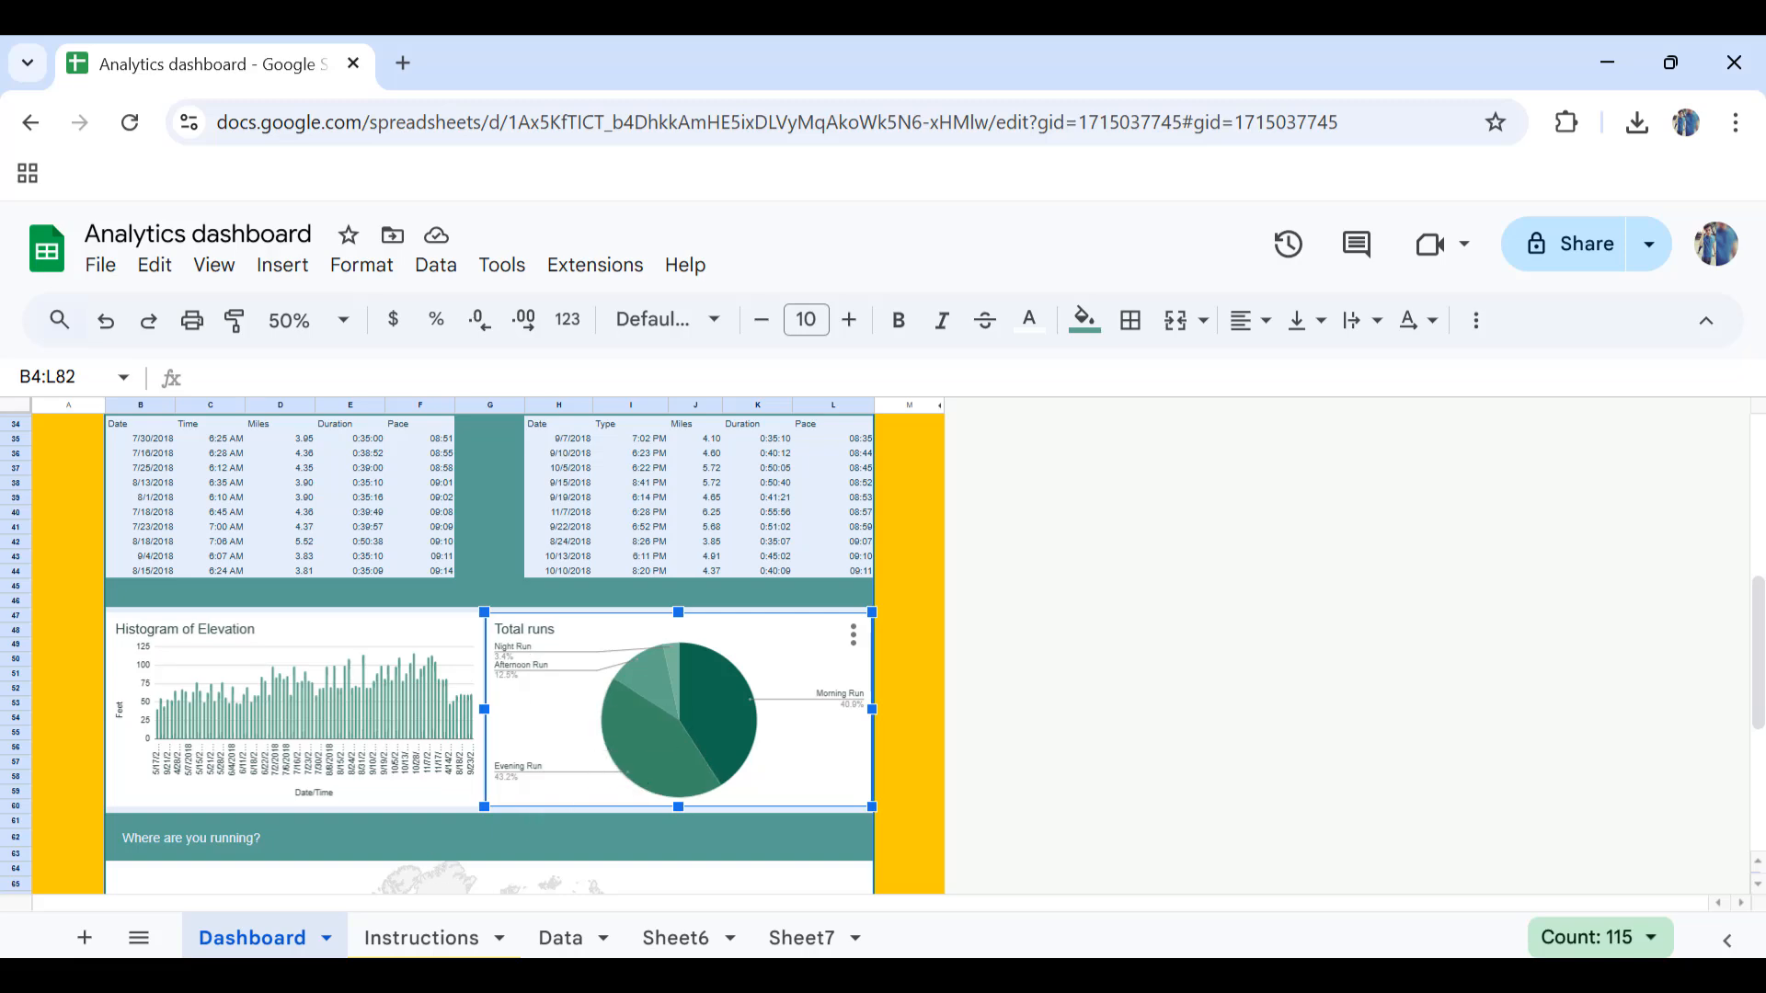
left_click(450, 789)
left_click(561, 938)
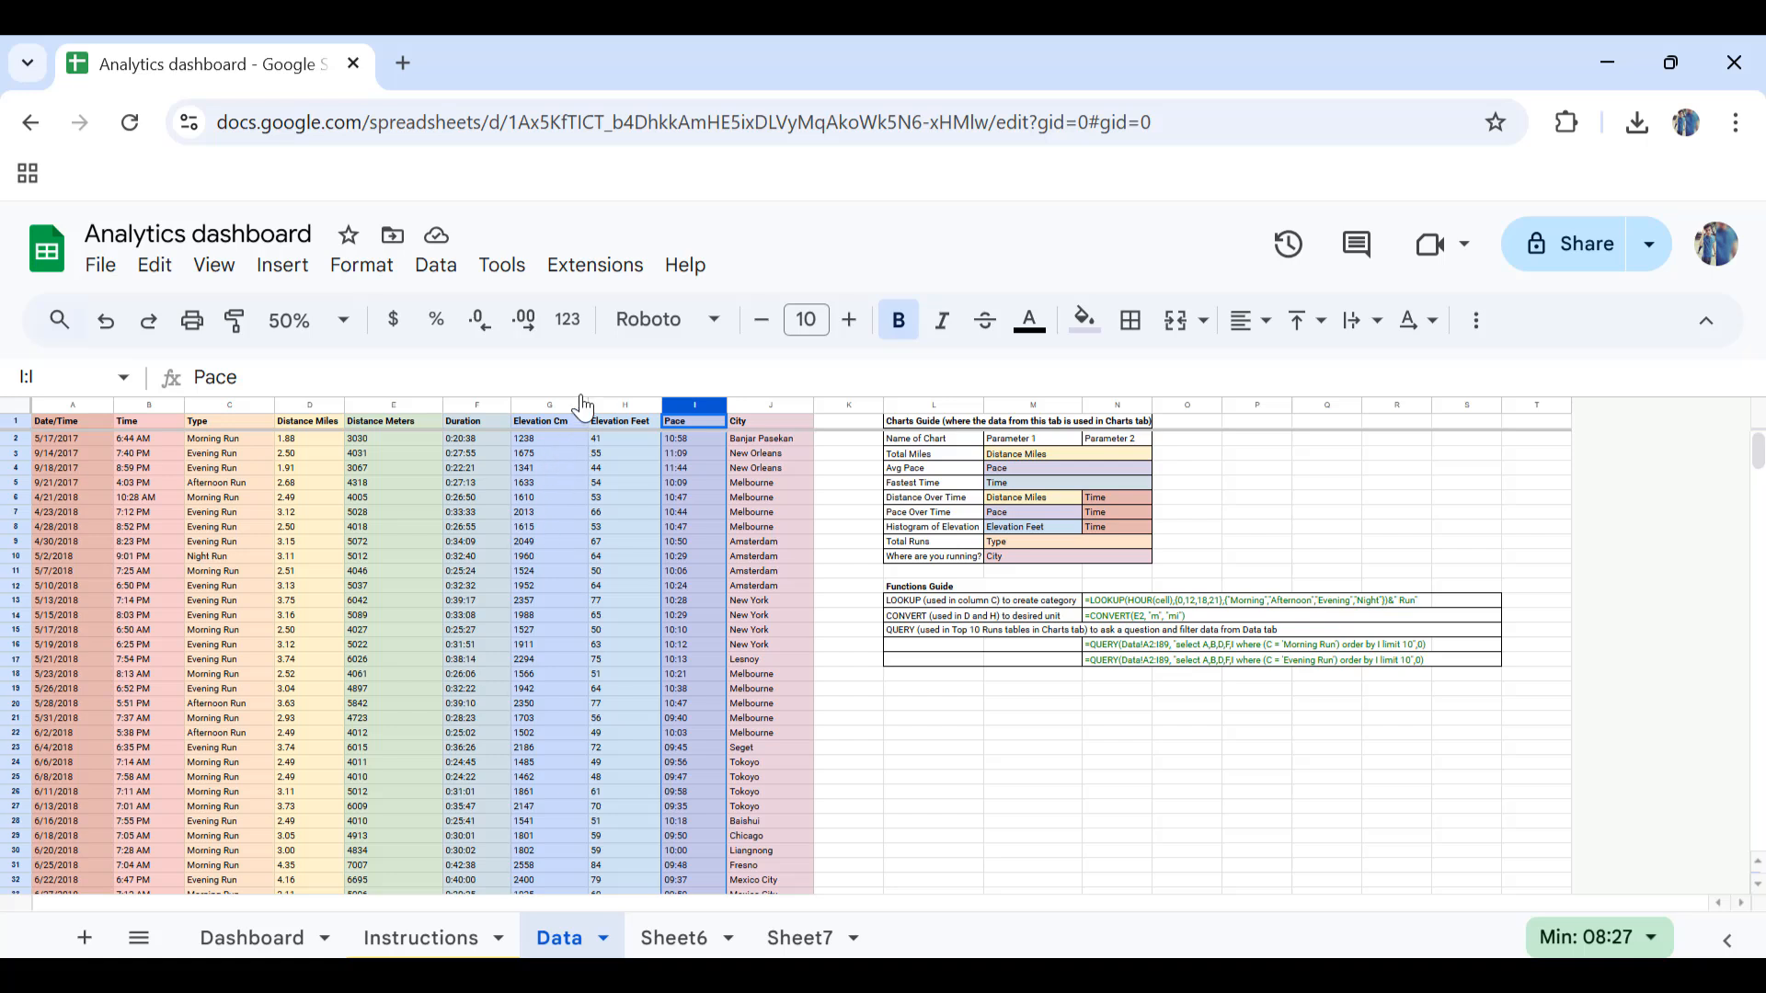
left_click(615, 399)
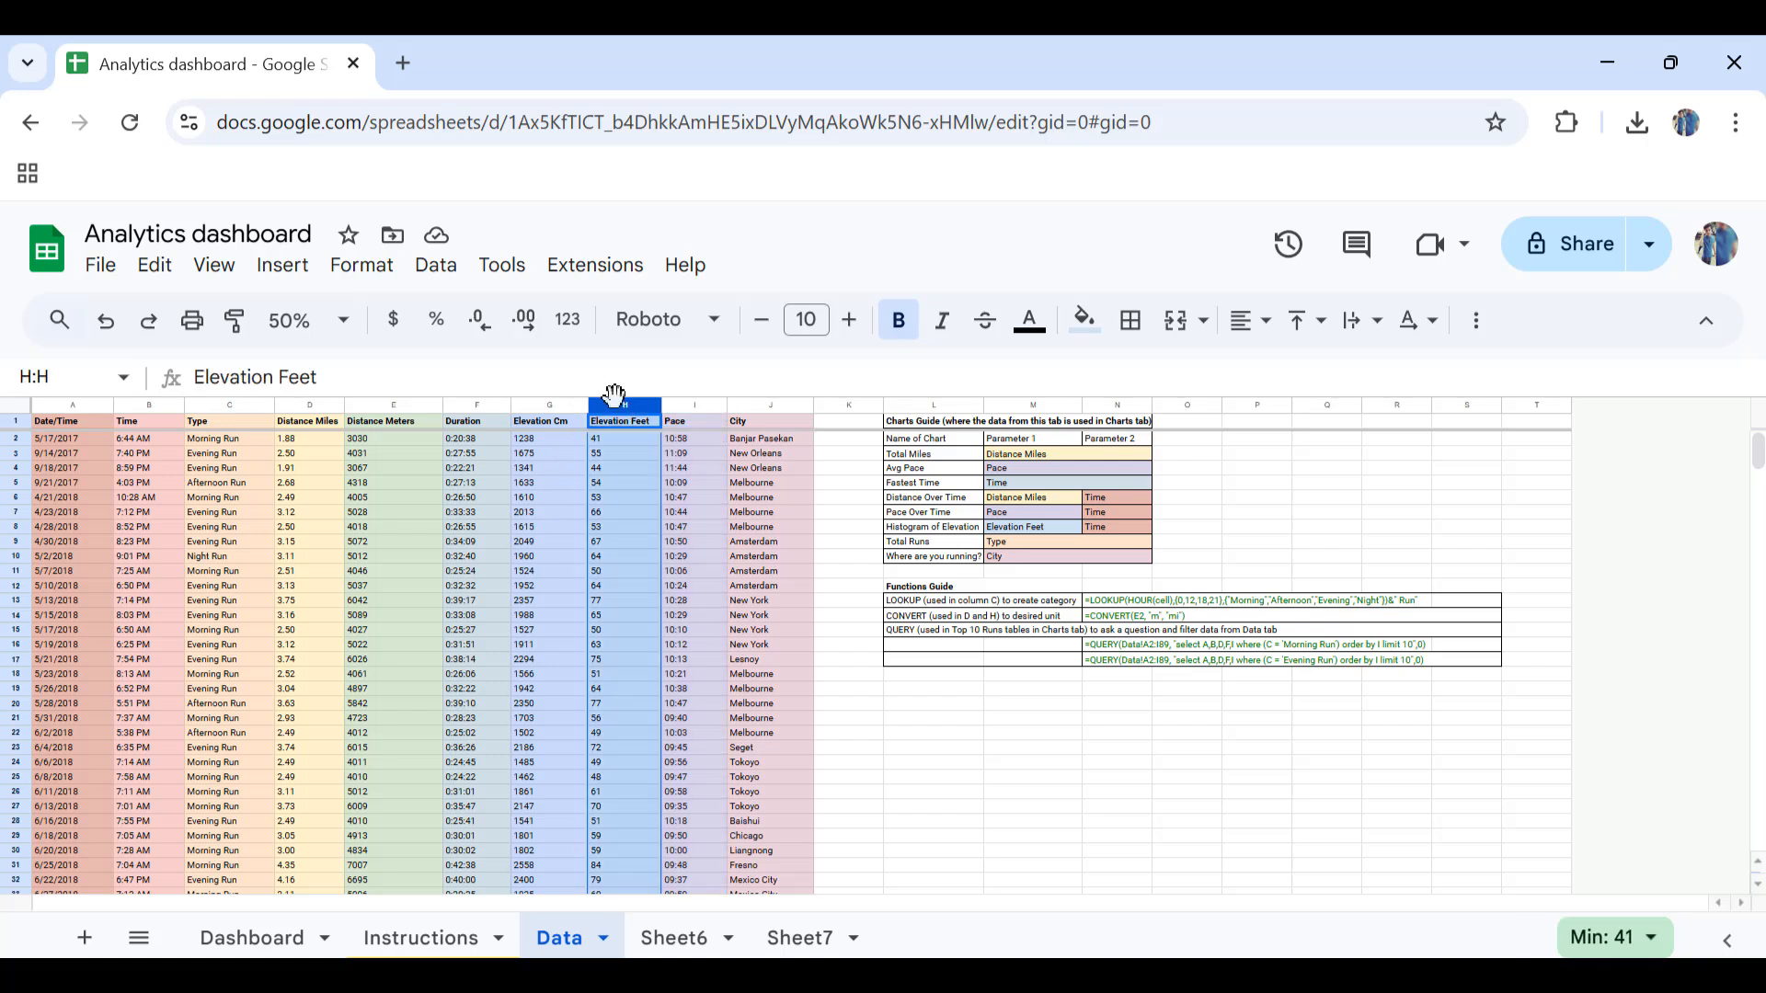
left_click(53, 406)
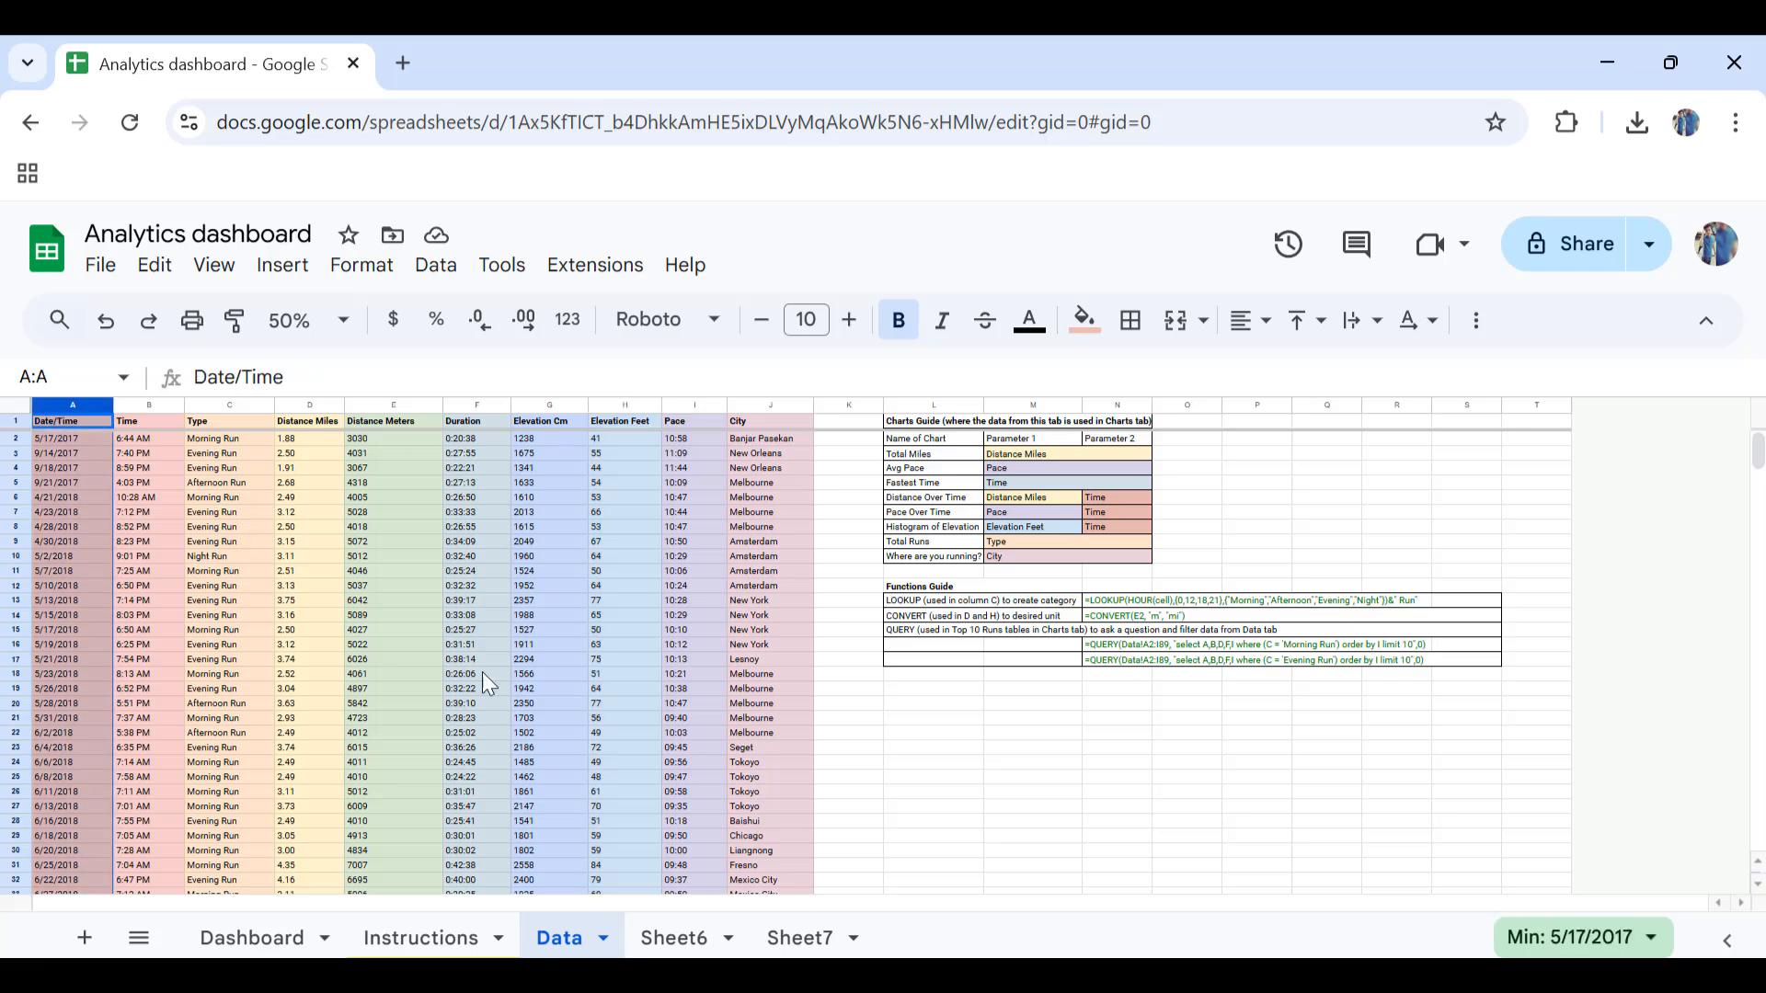
Step: Insert a new chart on Sheet7 from cell B47, in the empty area below the Top 10 Morning Runs table
left_click(800, 939)
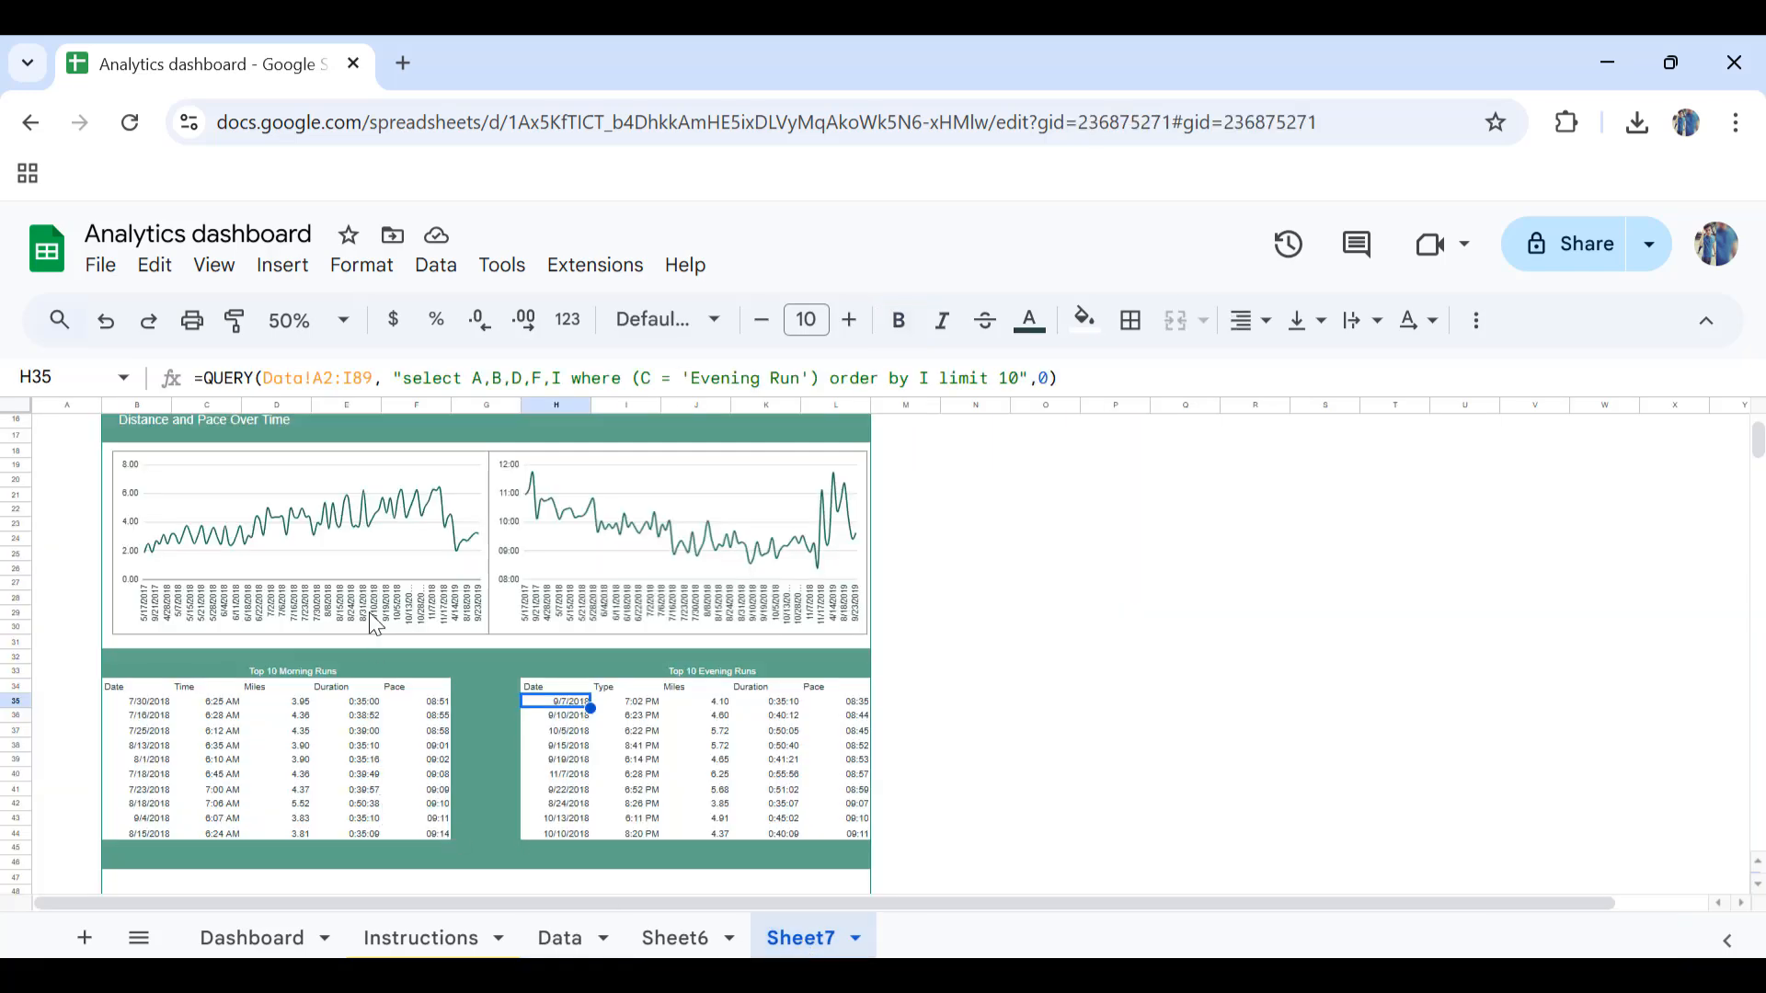
scroll(375, 620, "down", 5)
left_click(161, 705)
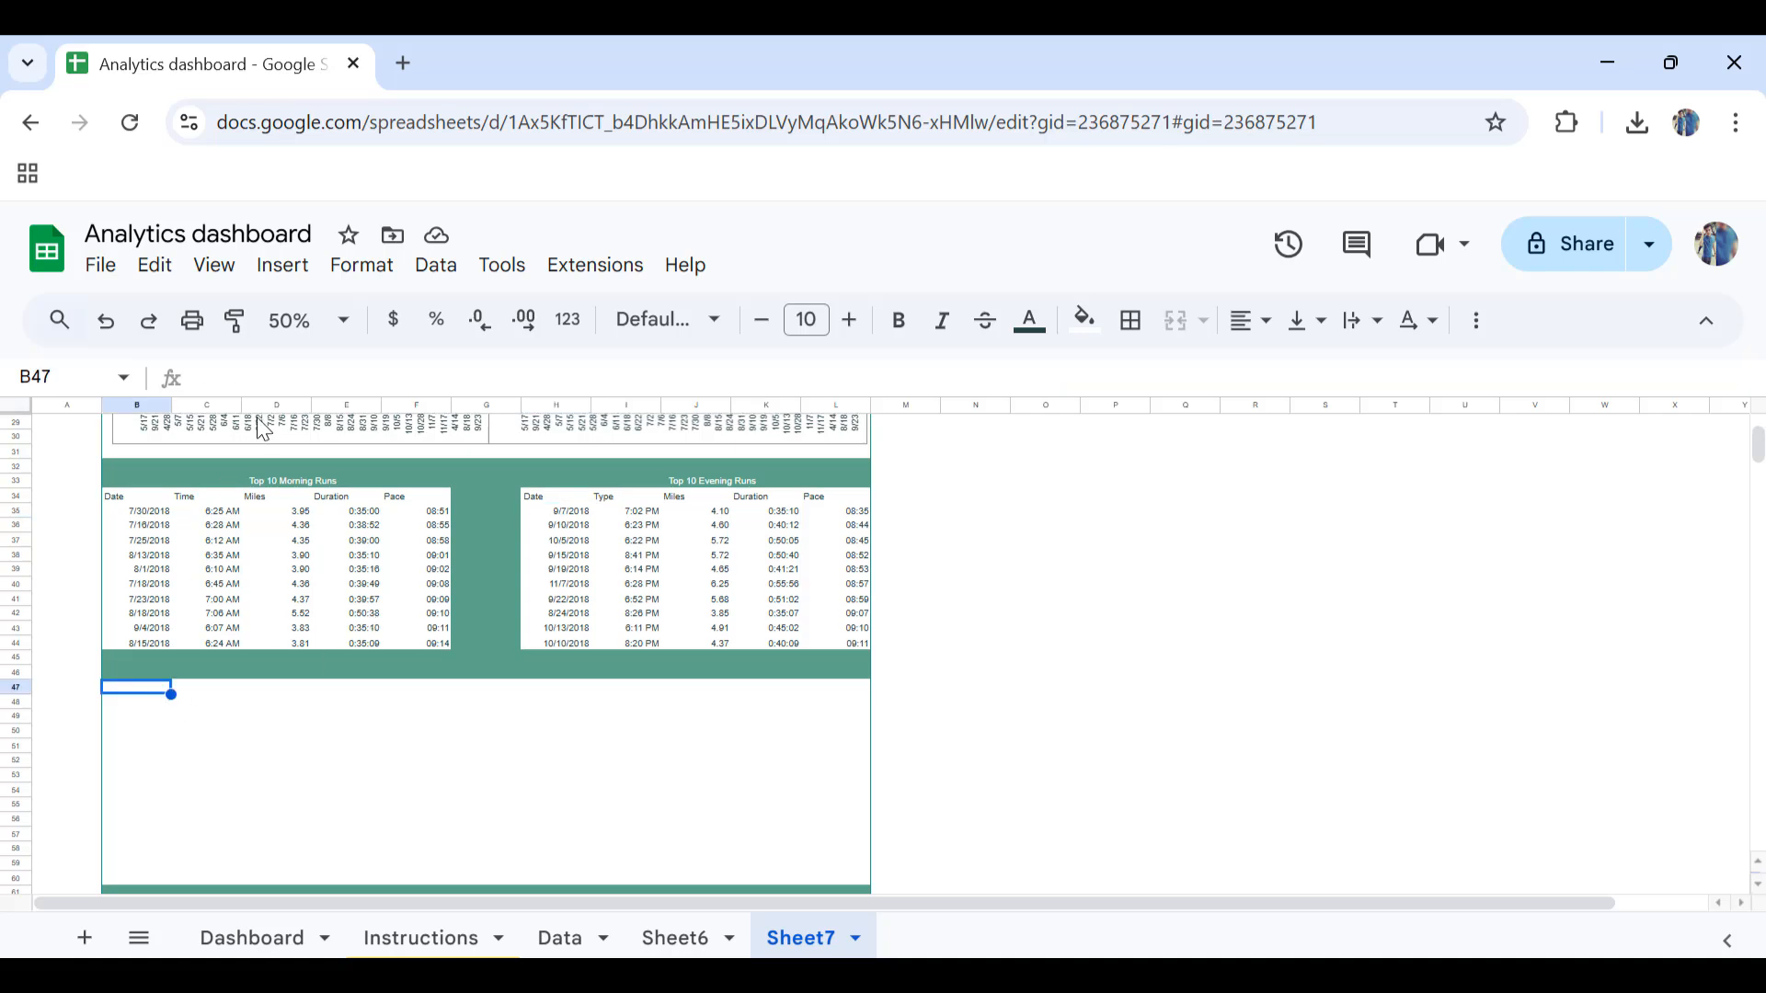
left_click(282, 266)
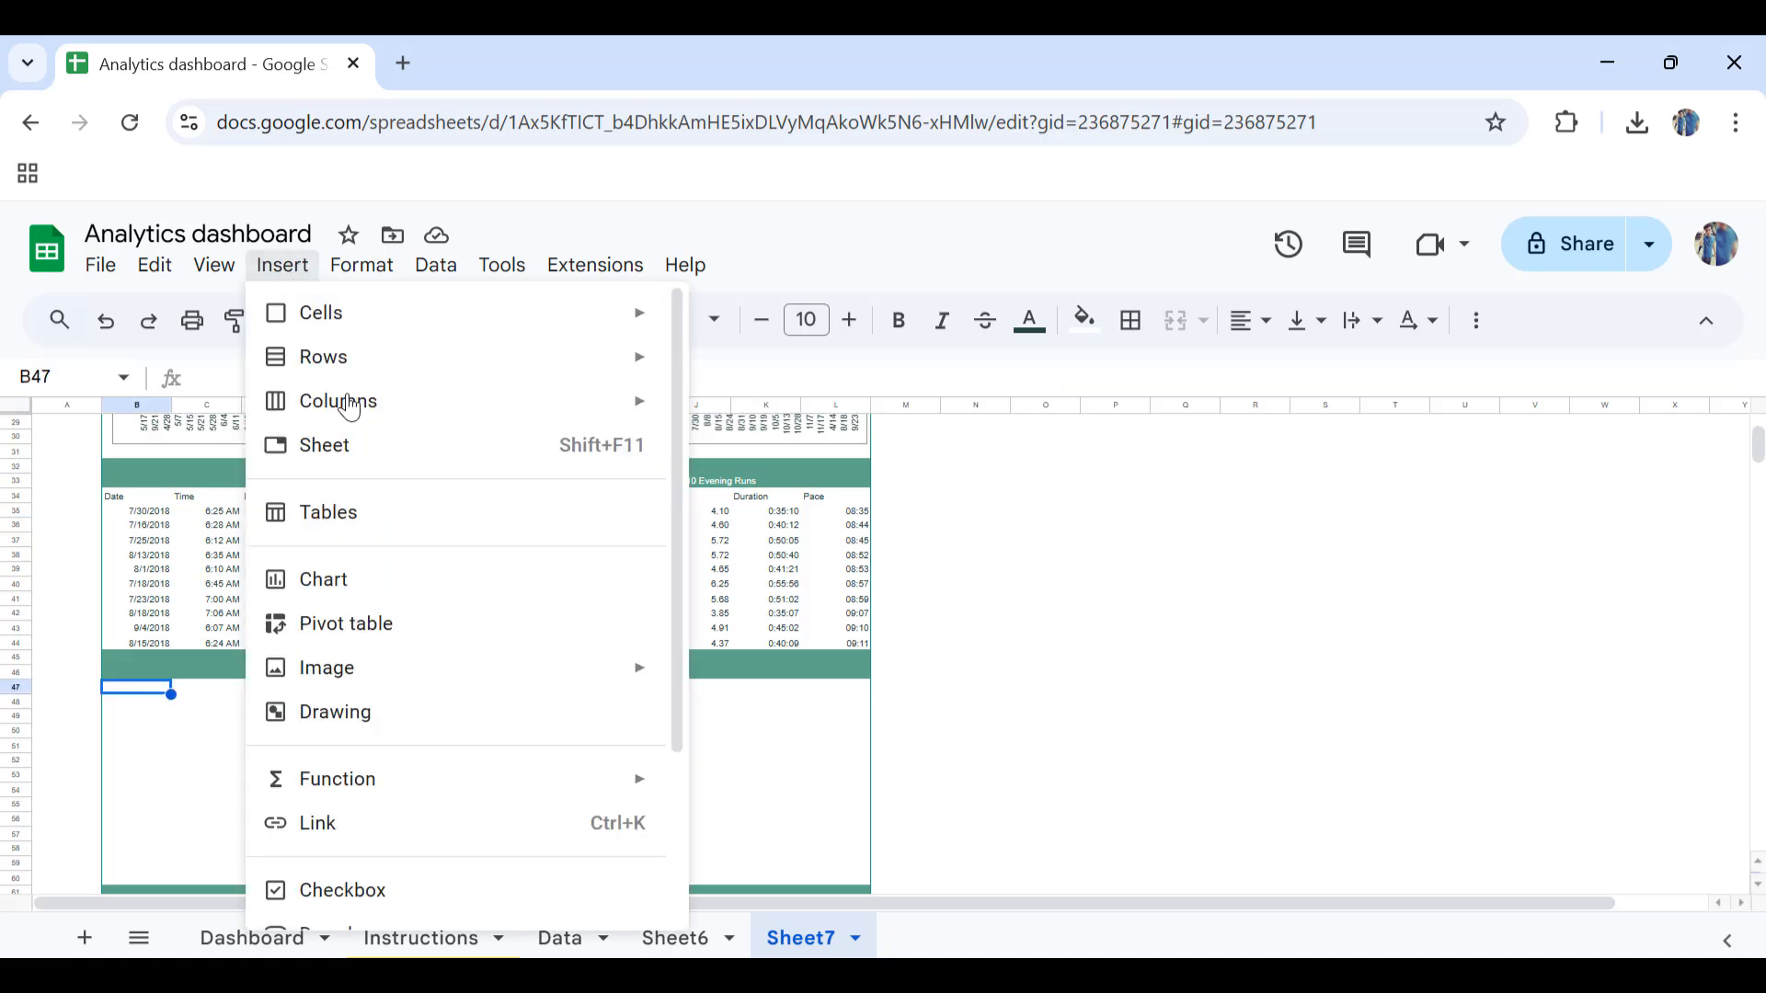
left_click(377, 577)
Step: Set the new chart's X-axis to the Date/Time column, column A of the Data sheet
left_click(1379, 610)
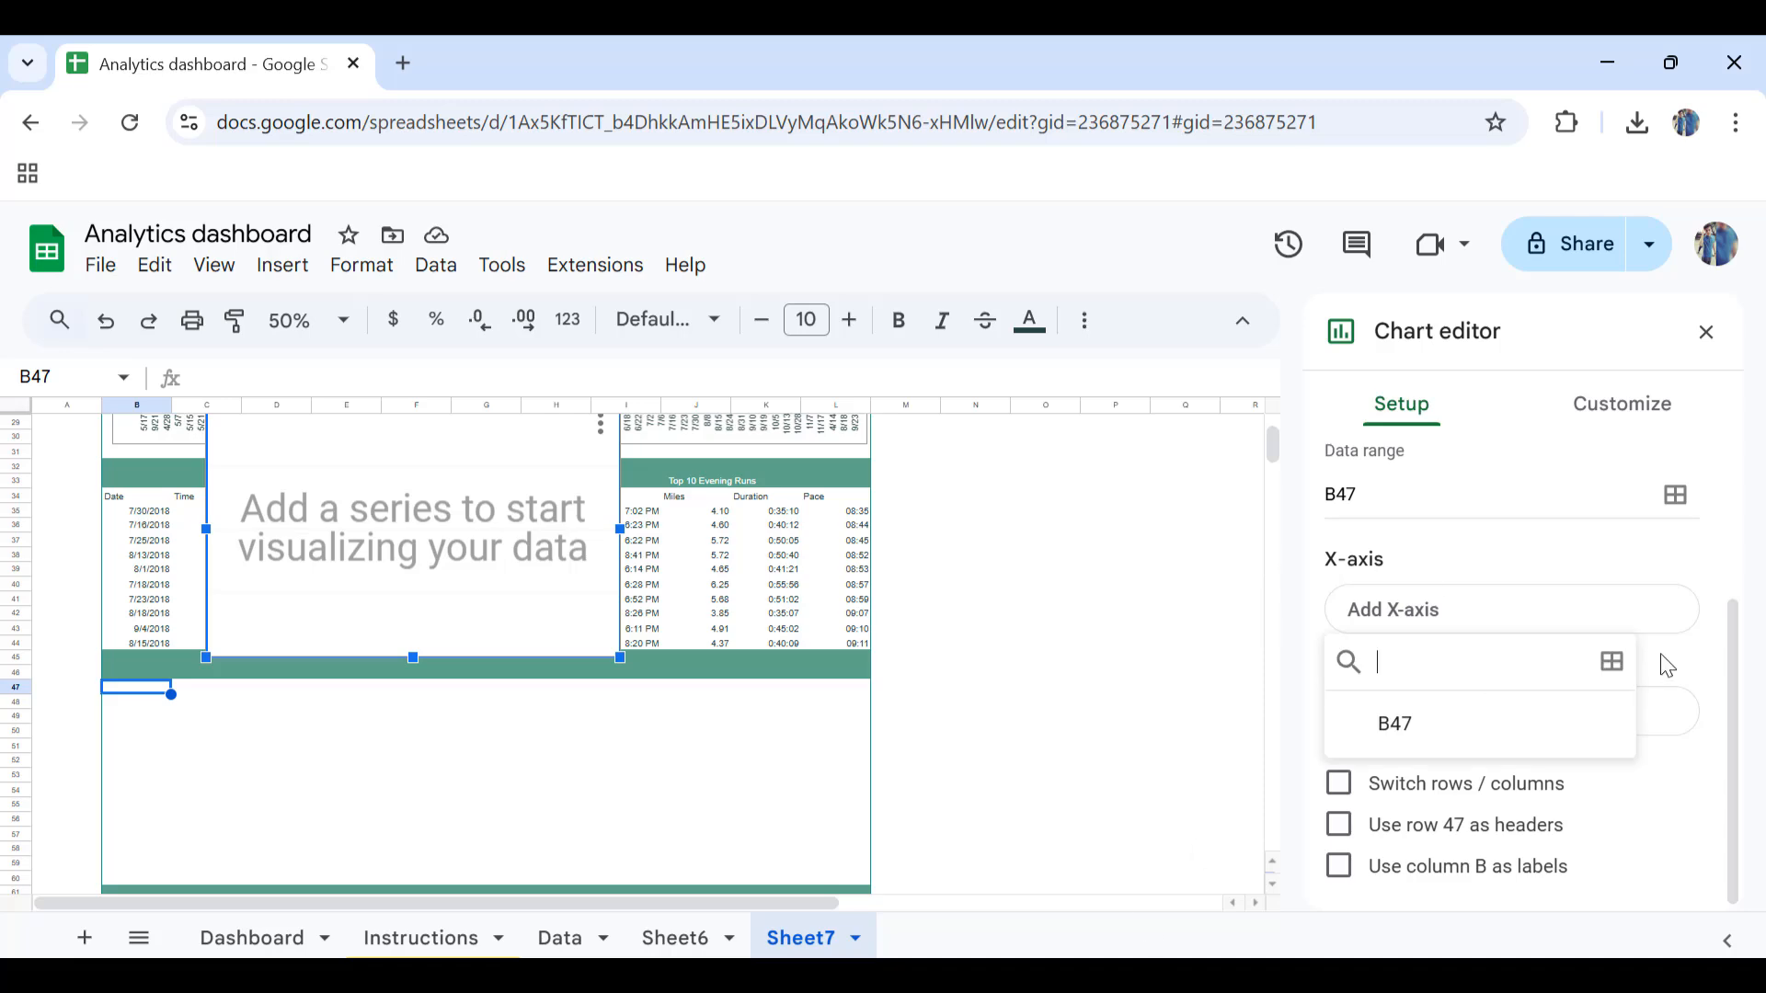
left_click(1611, 663)
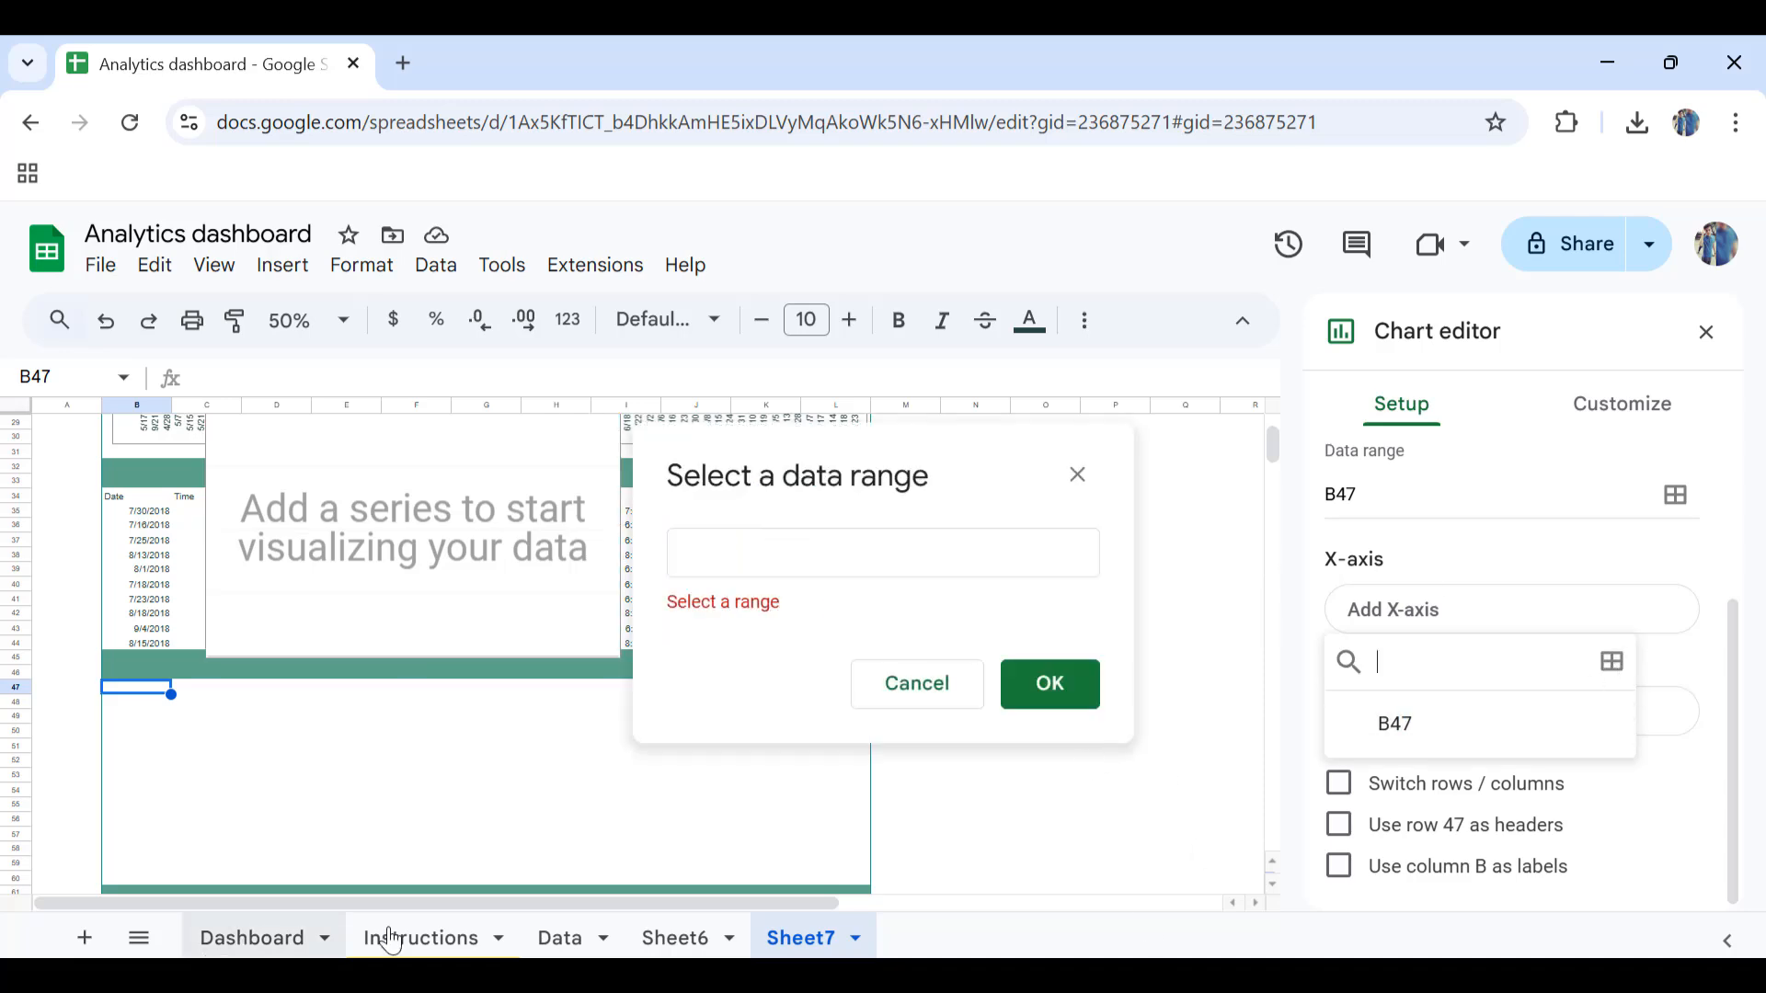
left_click(588, 947)
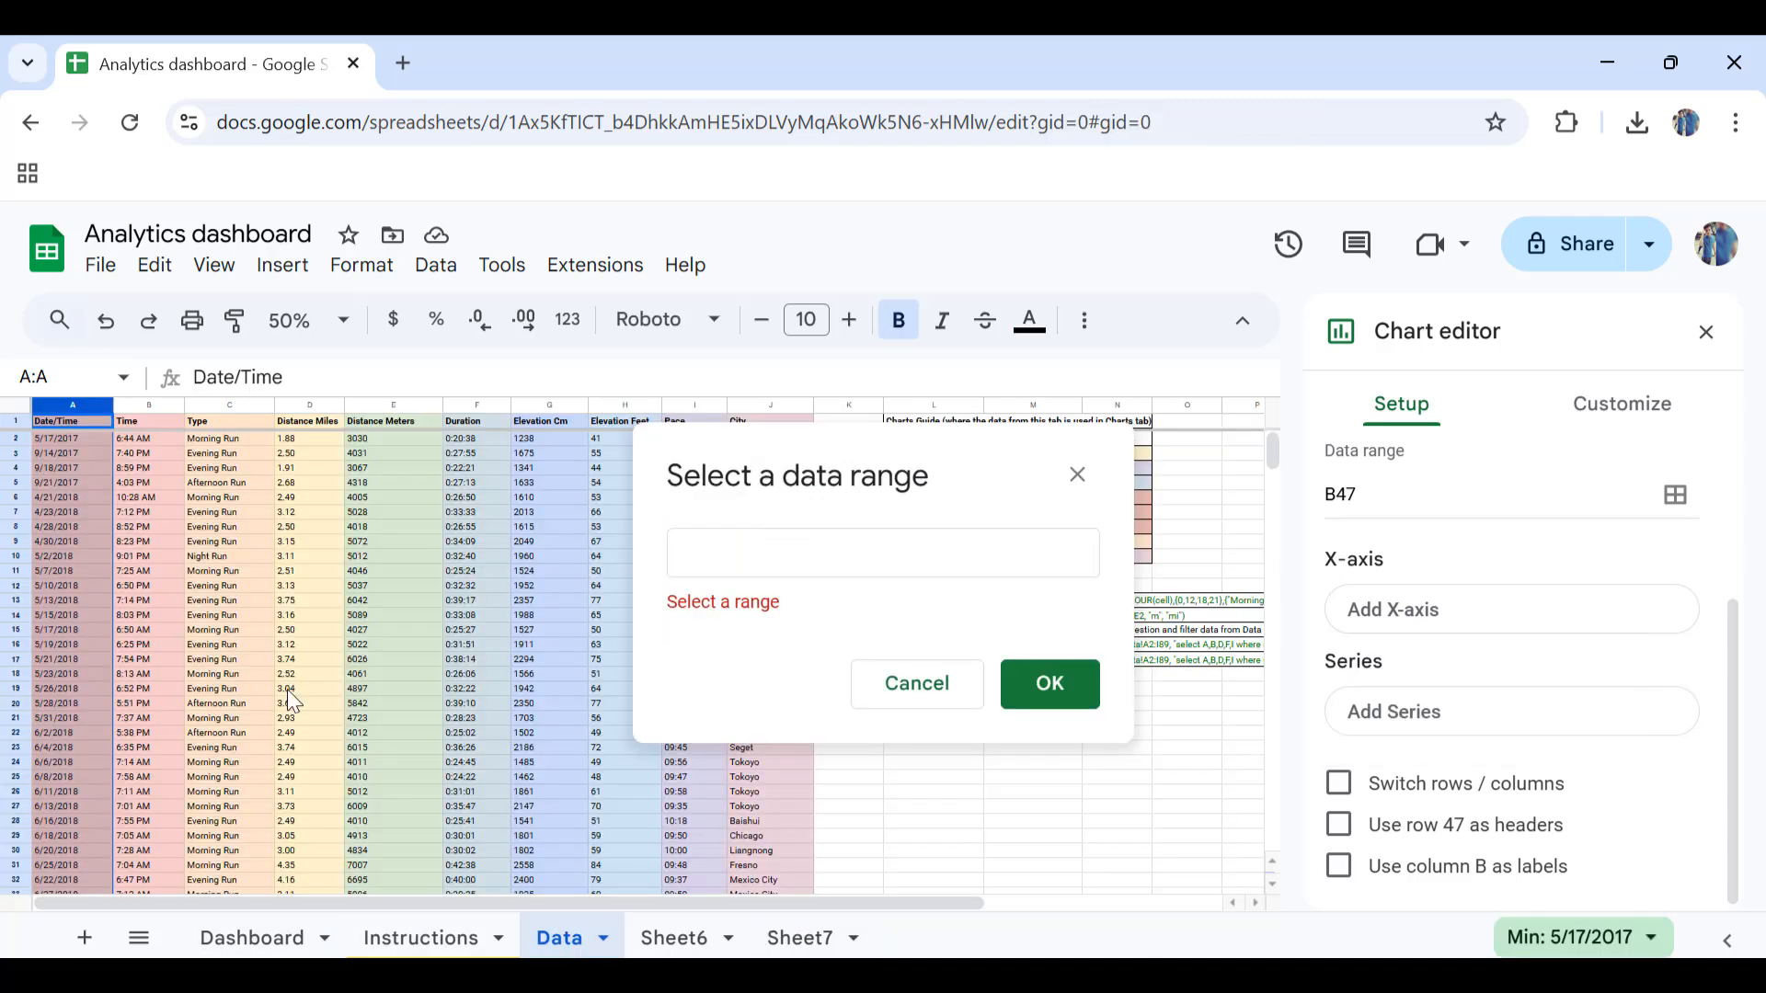
left_click(71, 401)
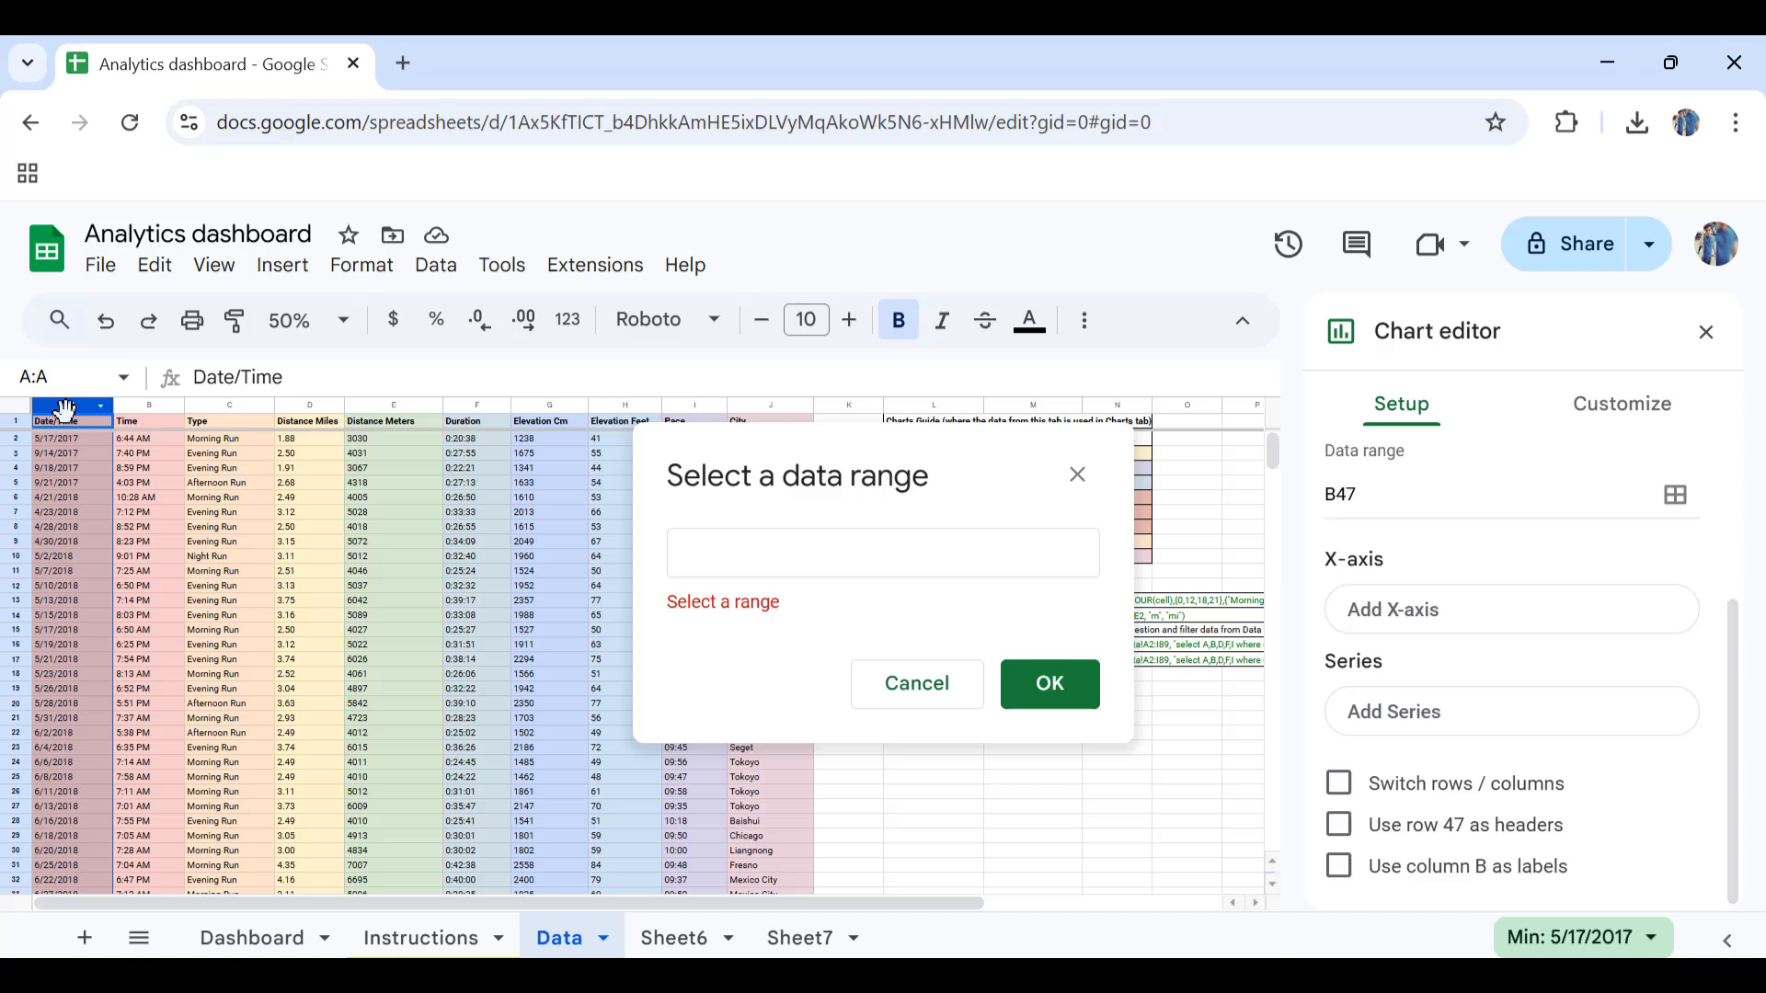
left_click(1064, 678)
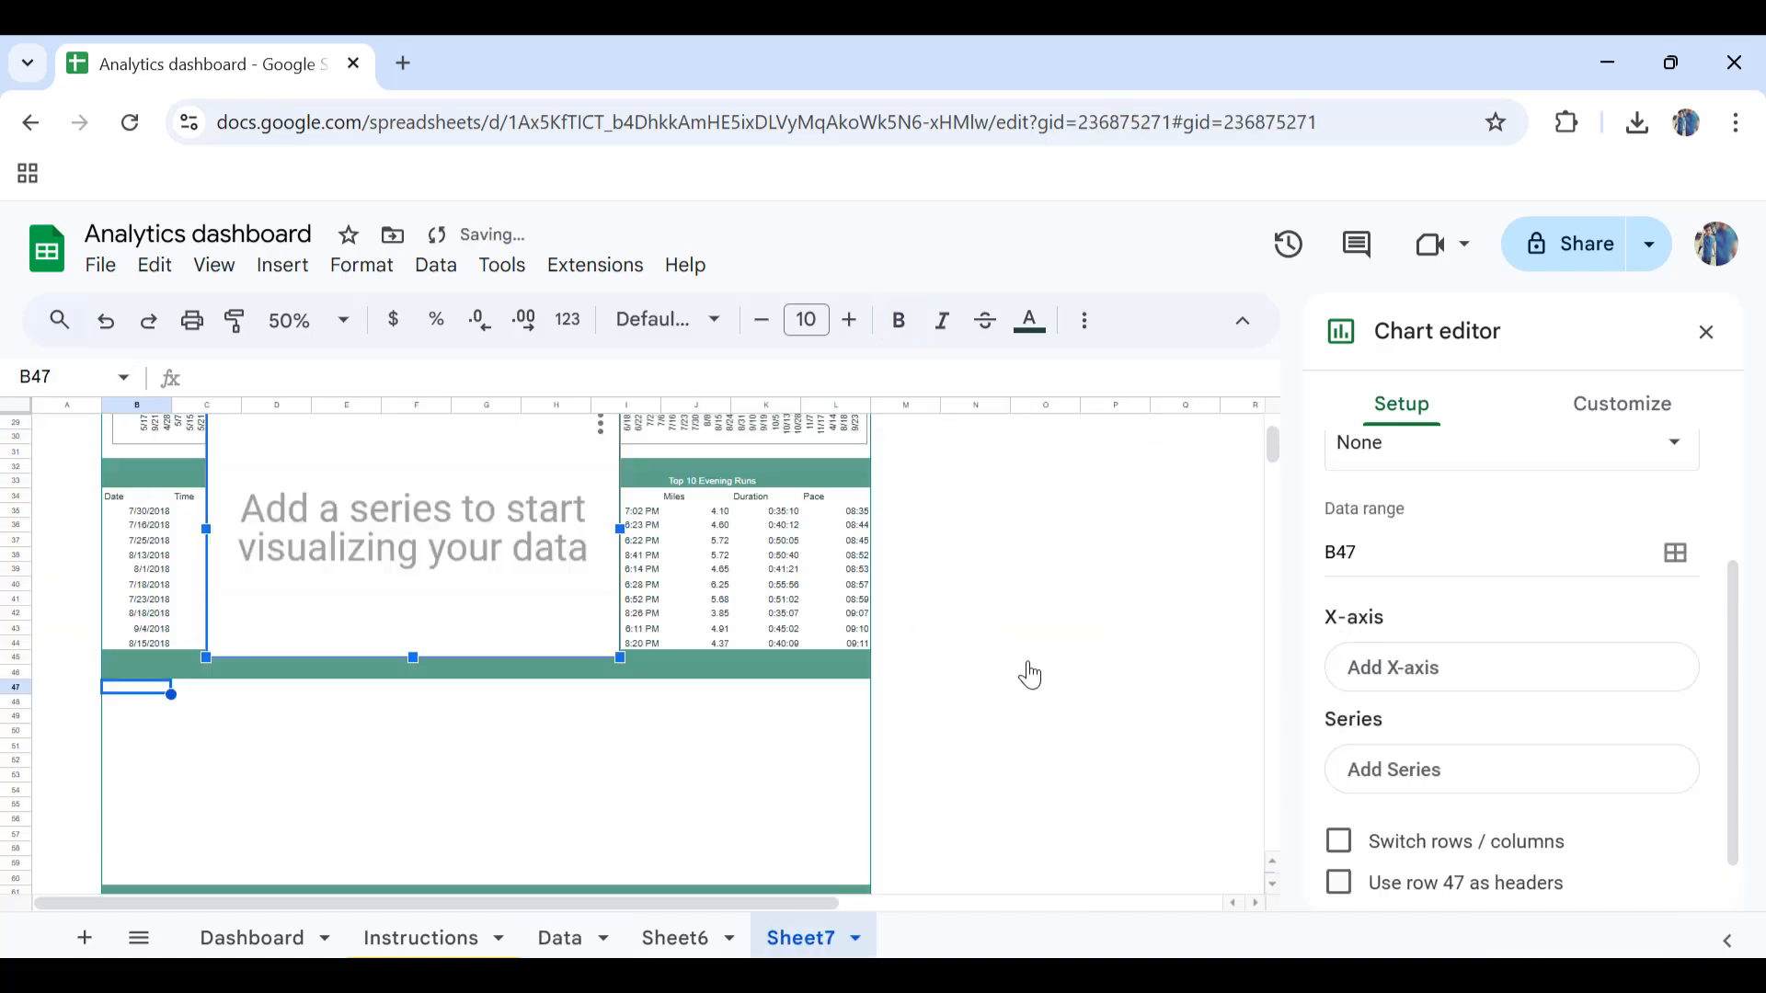
Step: Add the Elevation Feet column, Data!H:H, as the chart's series and fit the chart into the area below the Top 10 Morning Runs table
left_click(1440, 782)
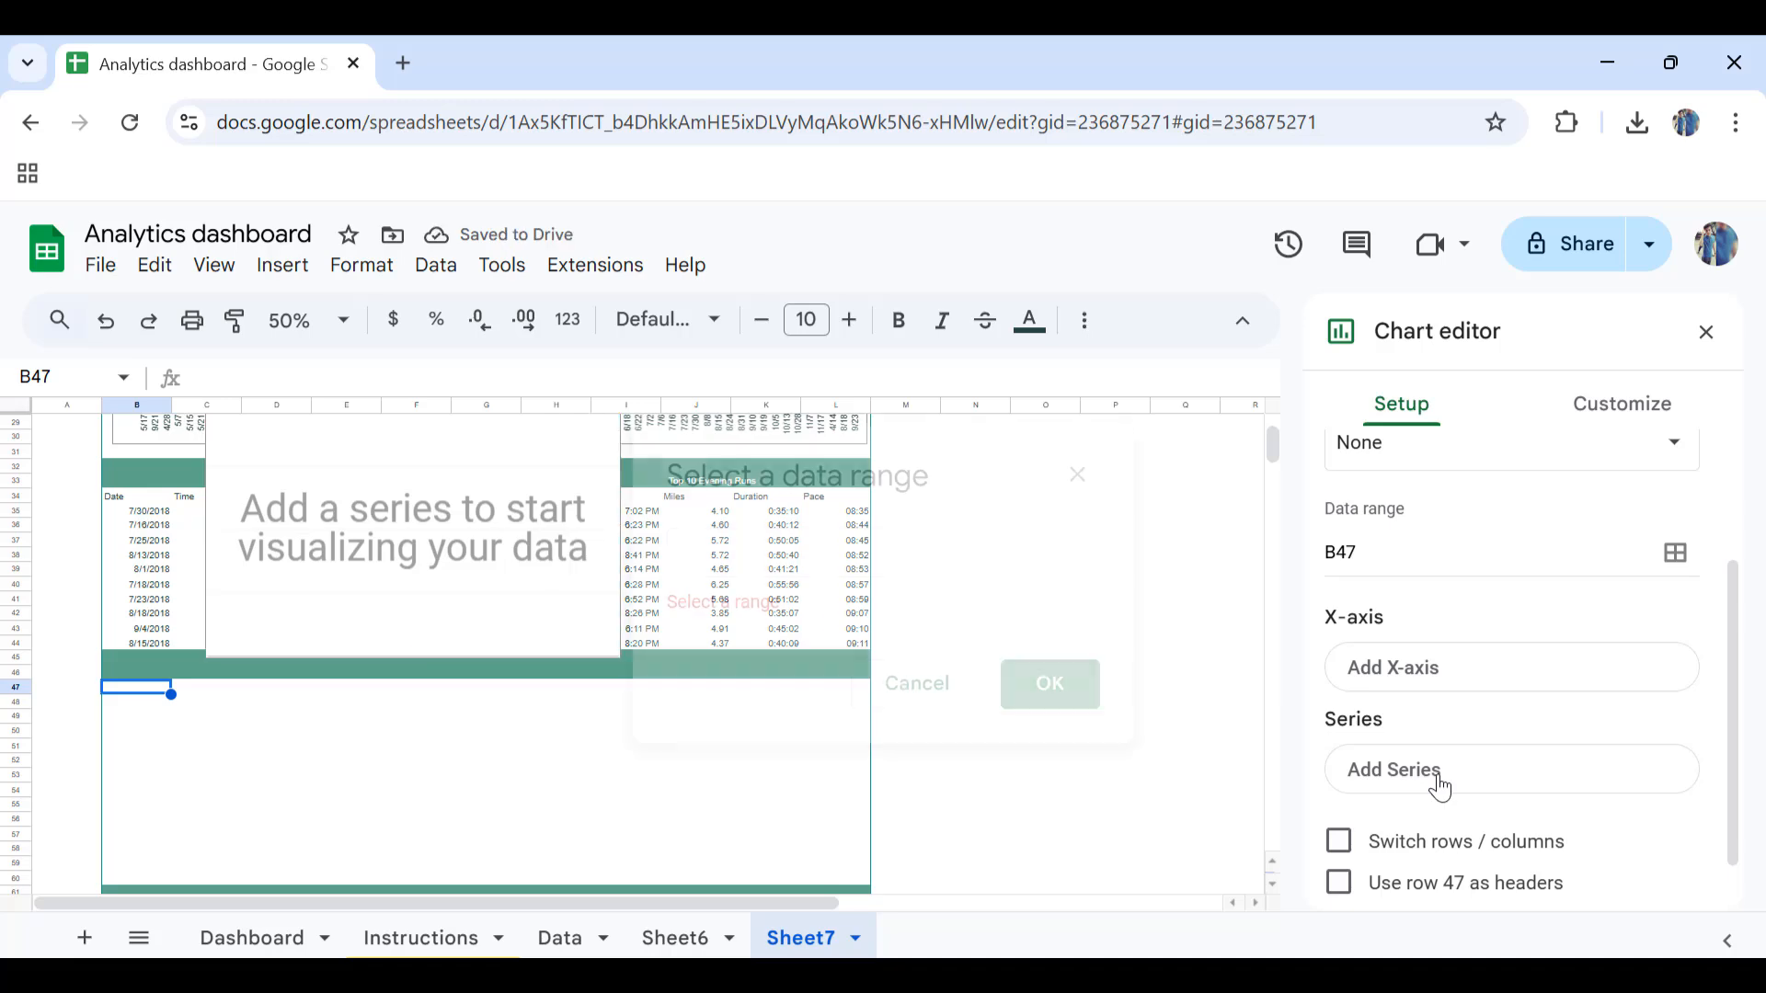
left_click(561, 937)
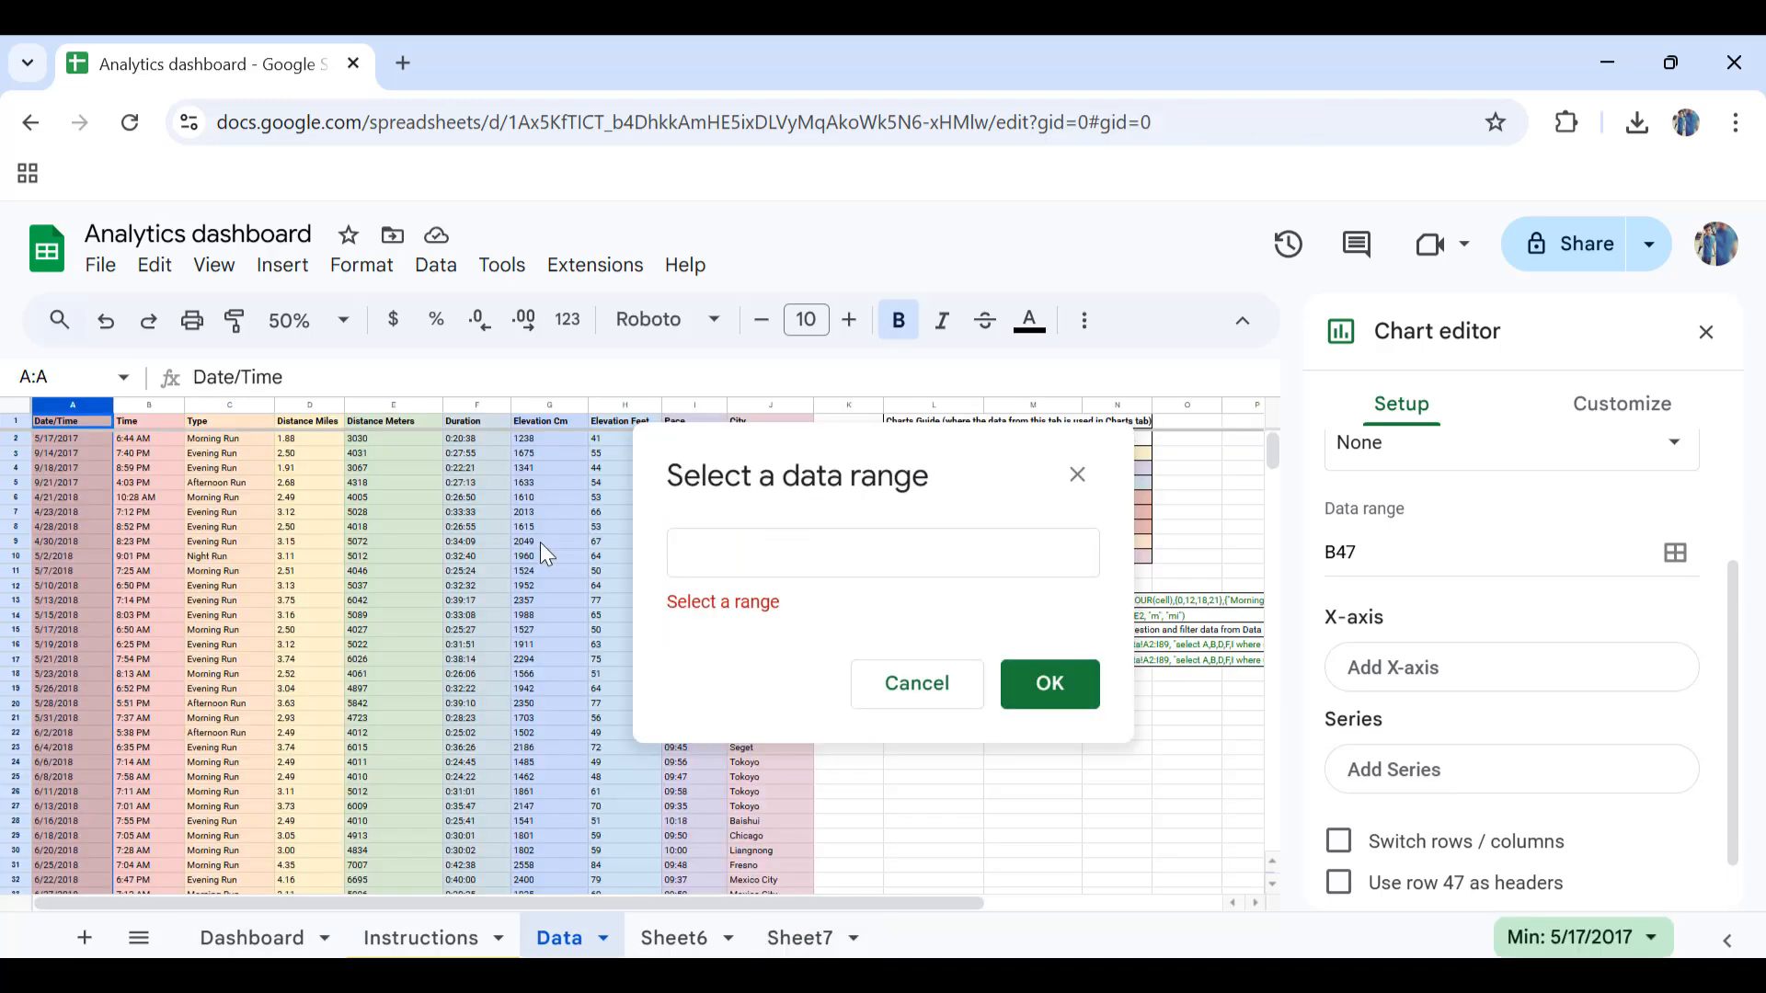
left_click(558, 405)
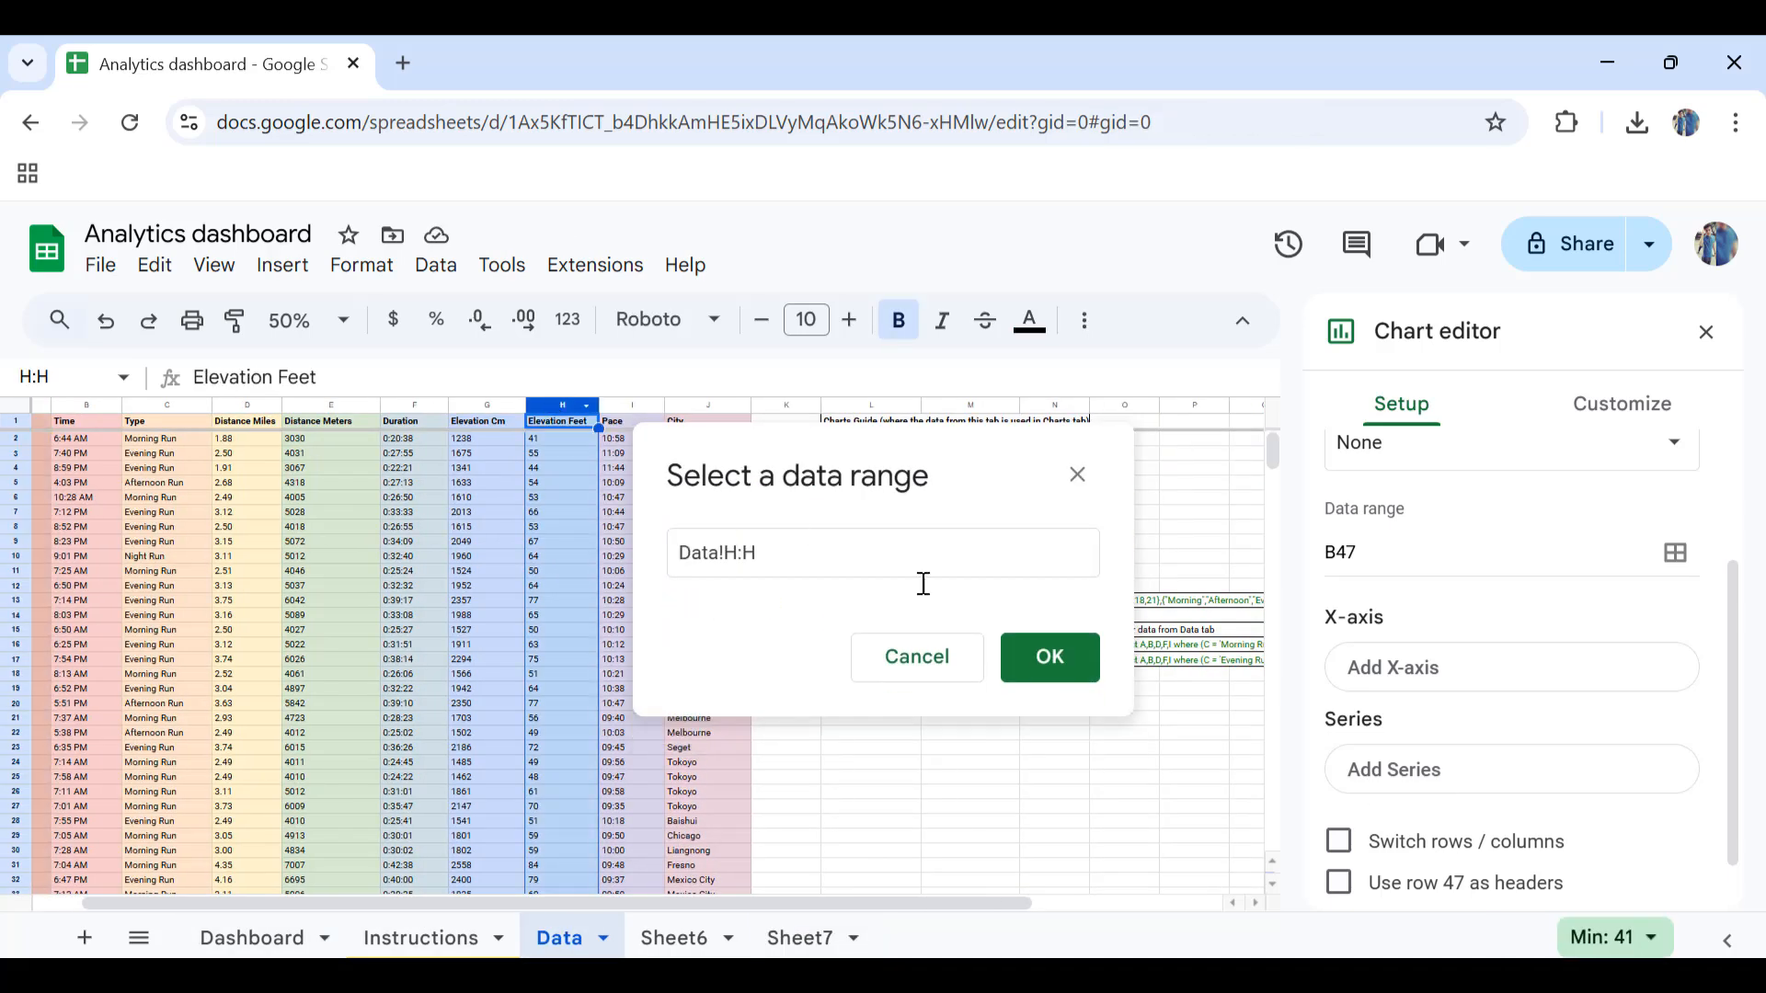
left_click(1051, 660)
left_click(1048, 834)
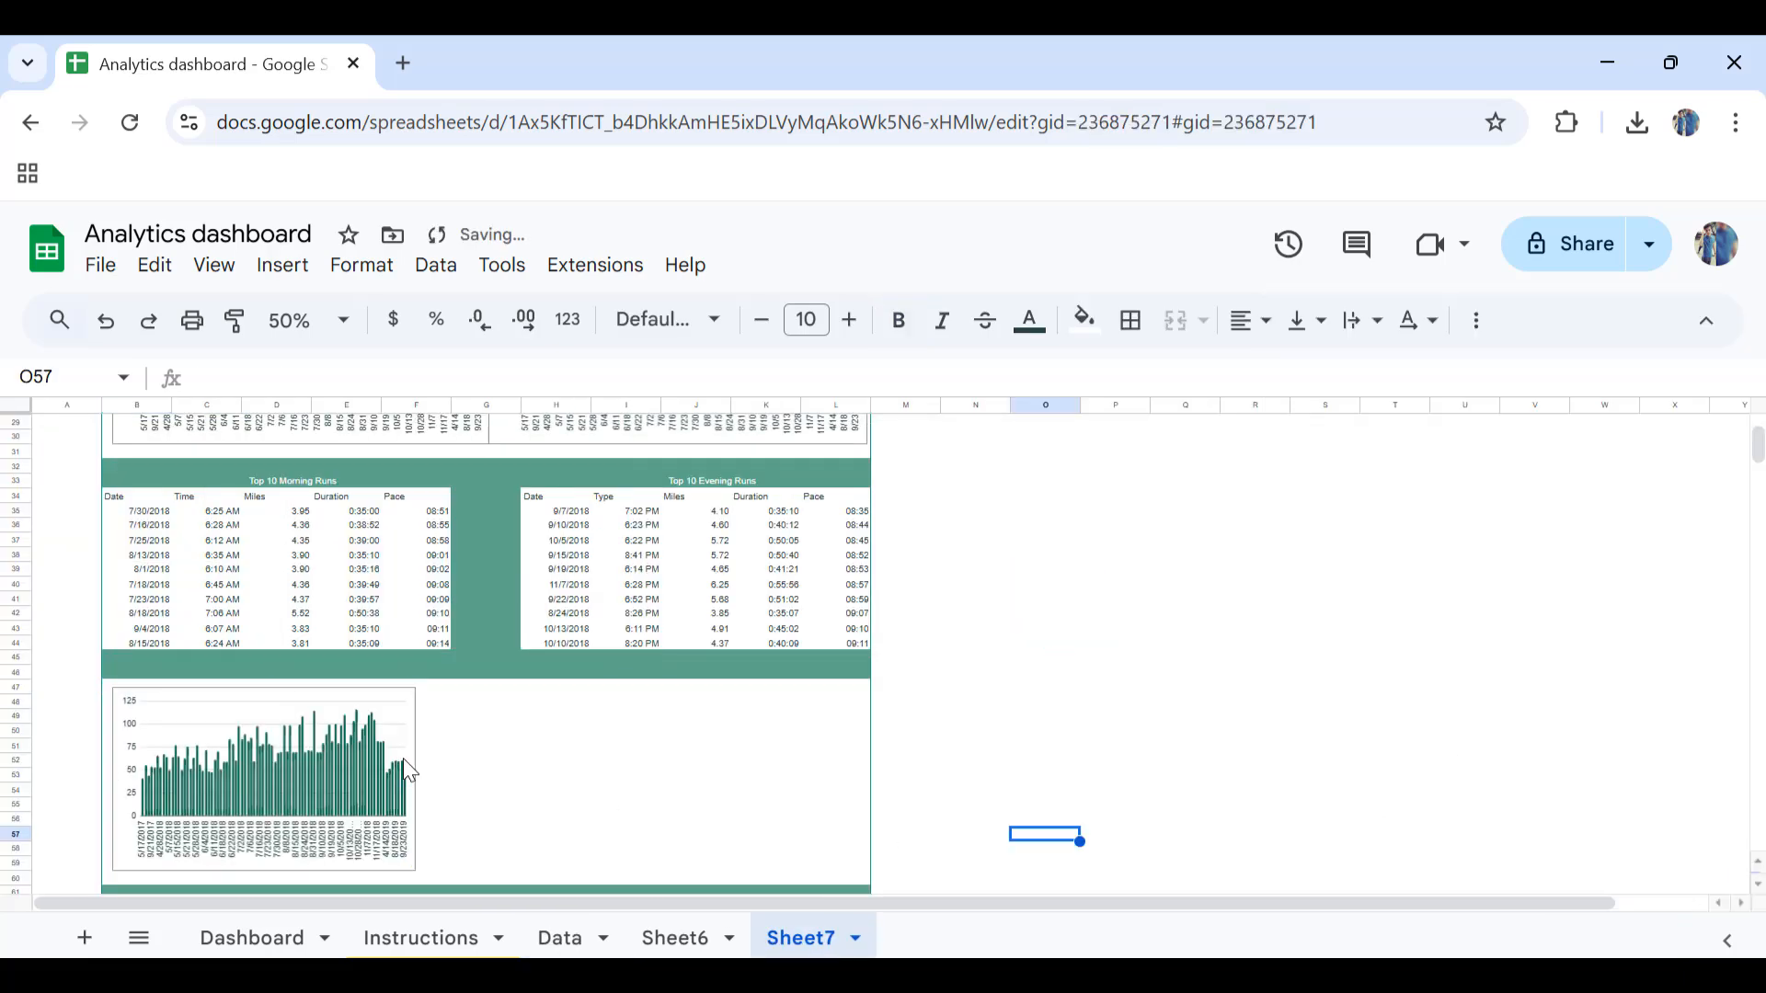
Step: Set the border color of the elevation column chart on Sheet7 to None
left_click(313, 709)
left_click(395, 711)
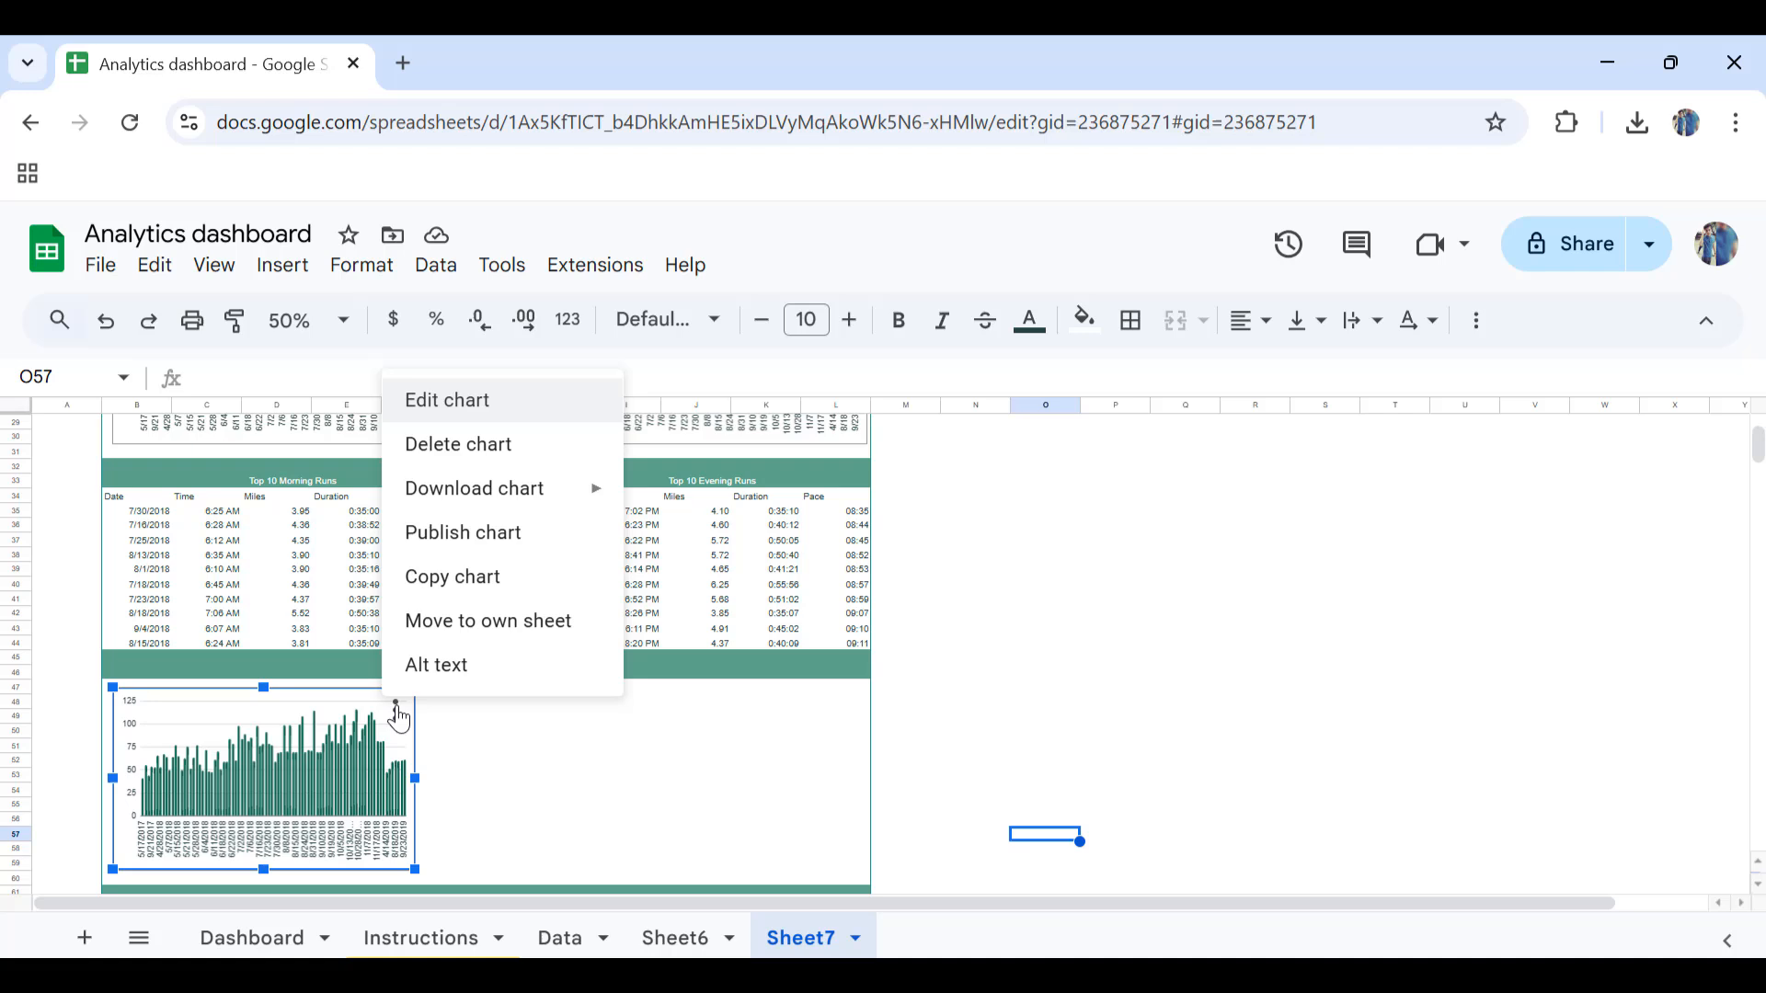
left_click(515, 415)
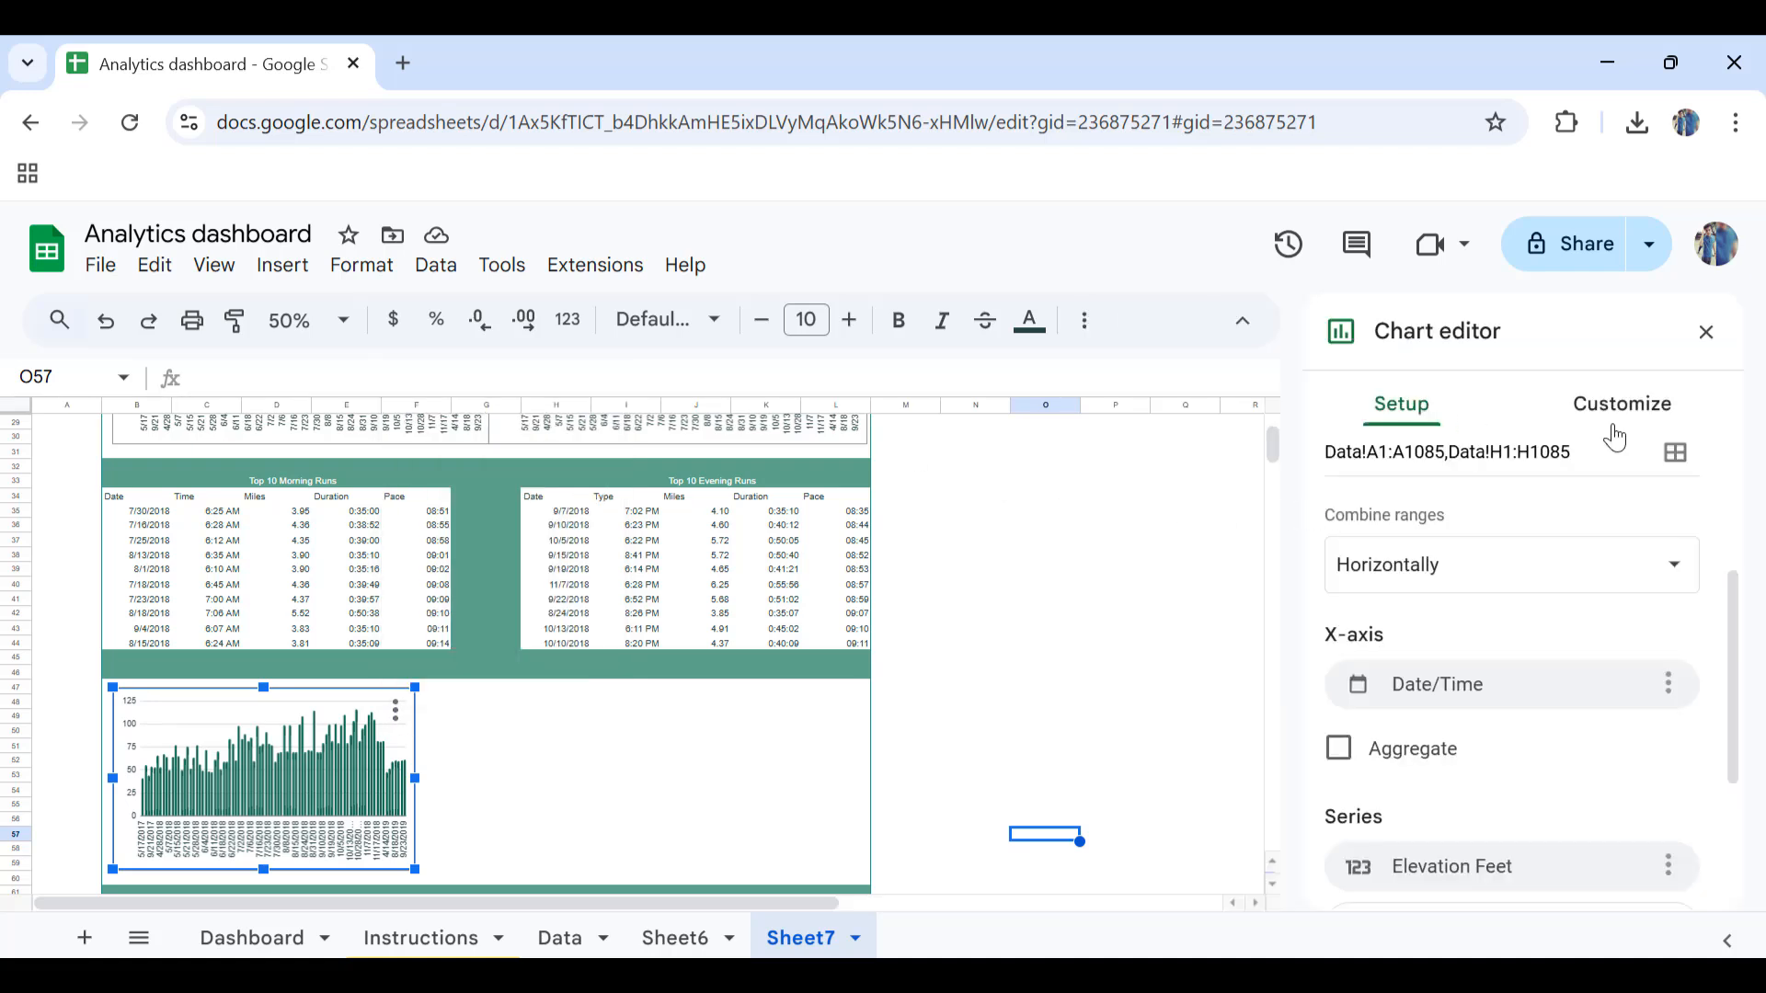
left_click(1615, 432)
scroll(1373, 517, "up", 2)
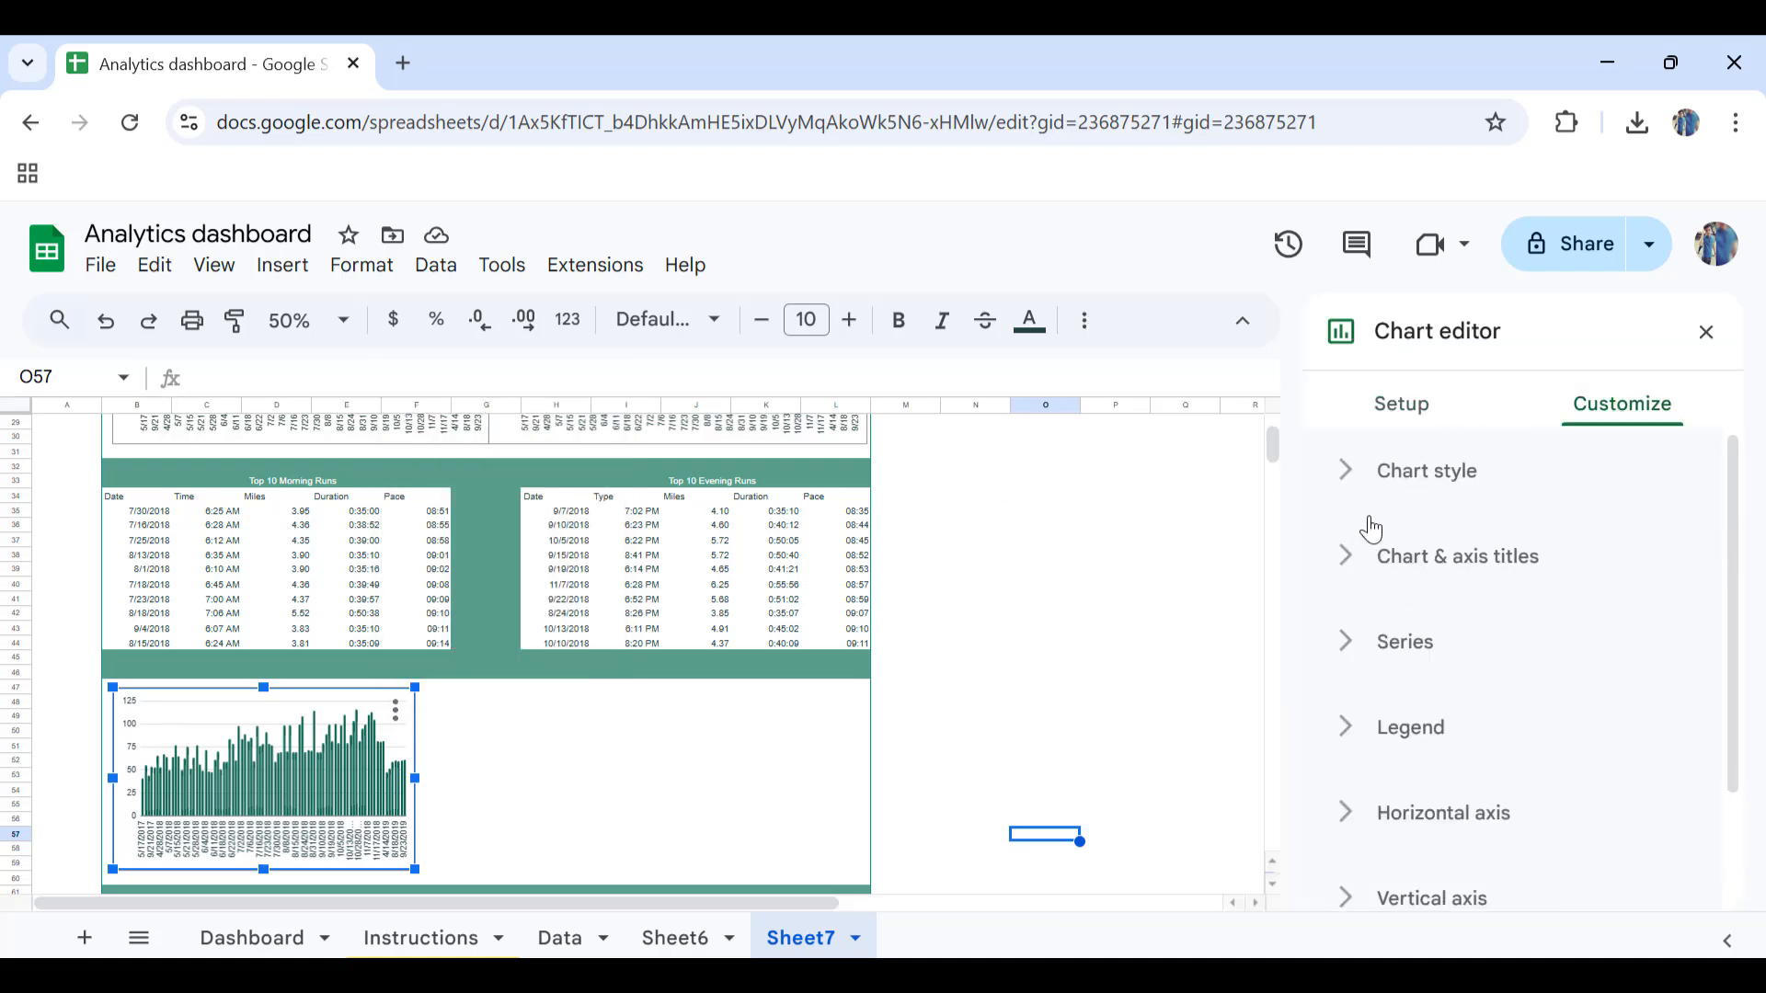
left_click(1361, 469)
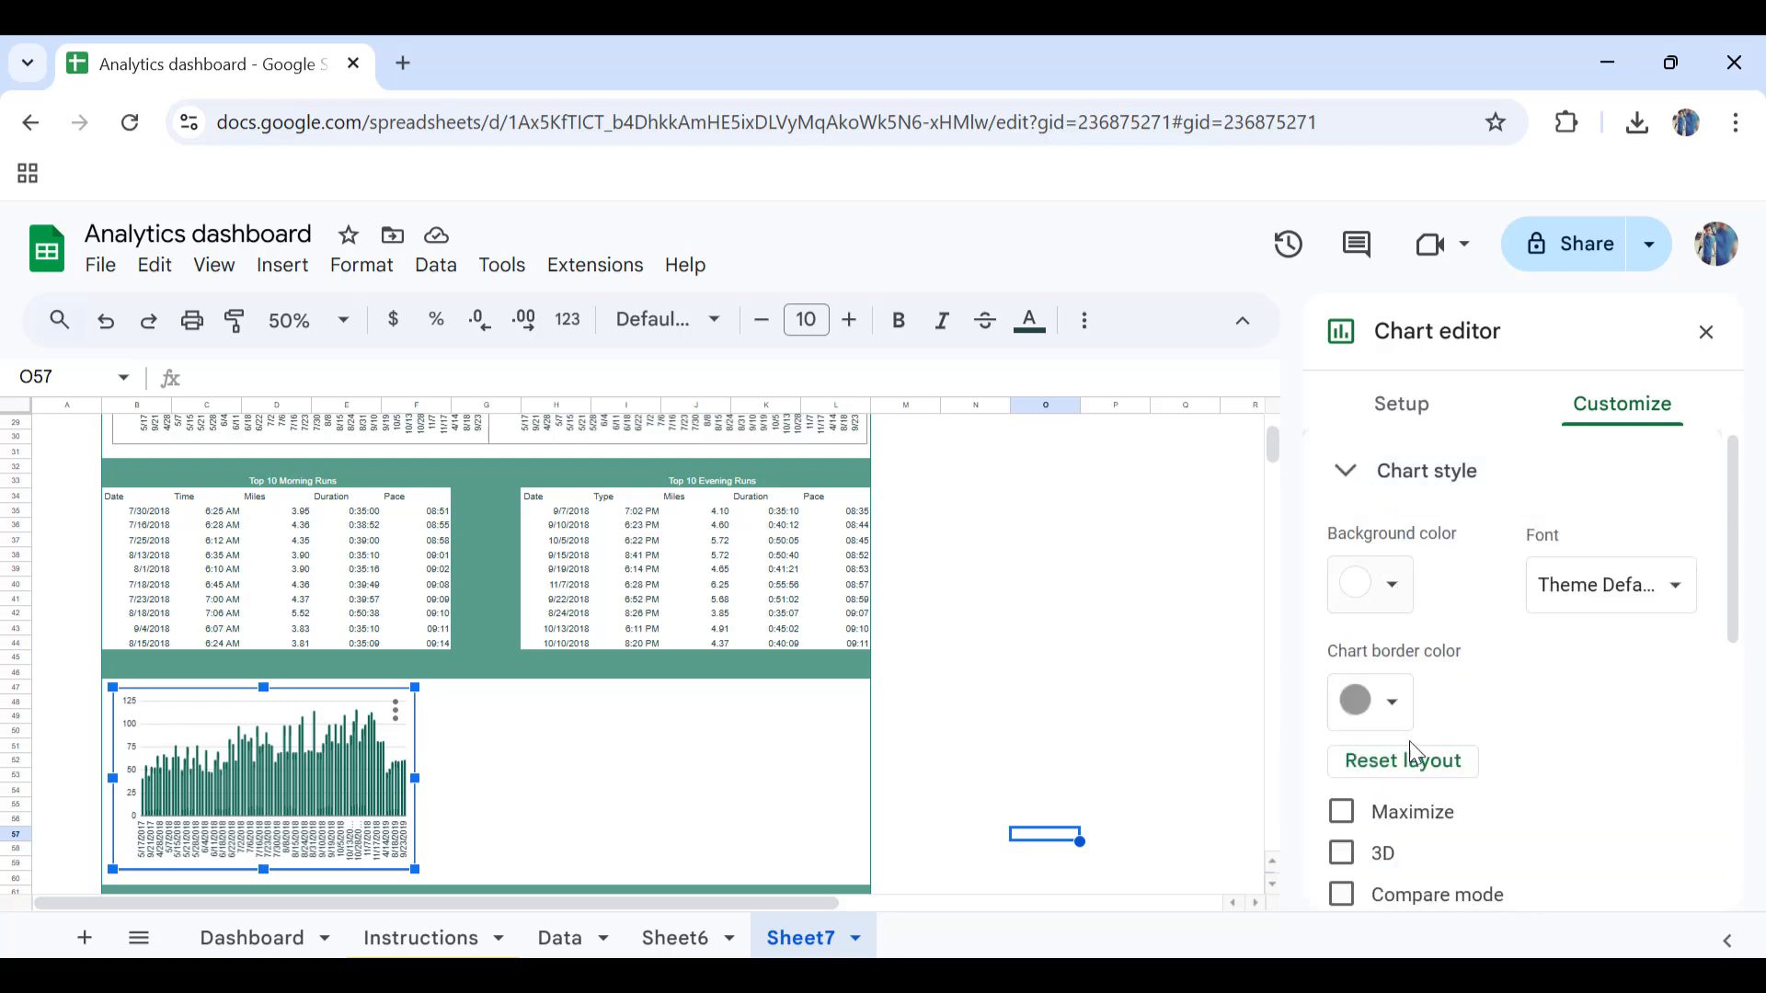
left_click(1394, 705)
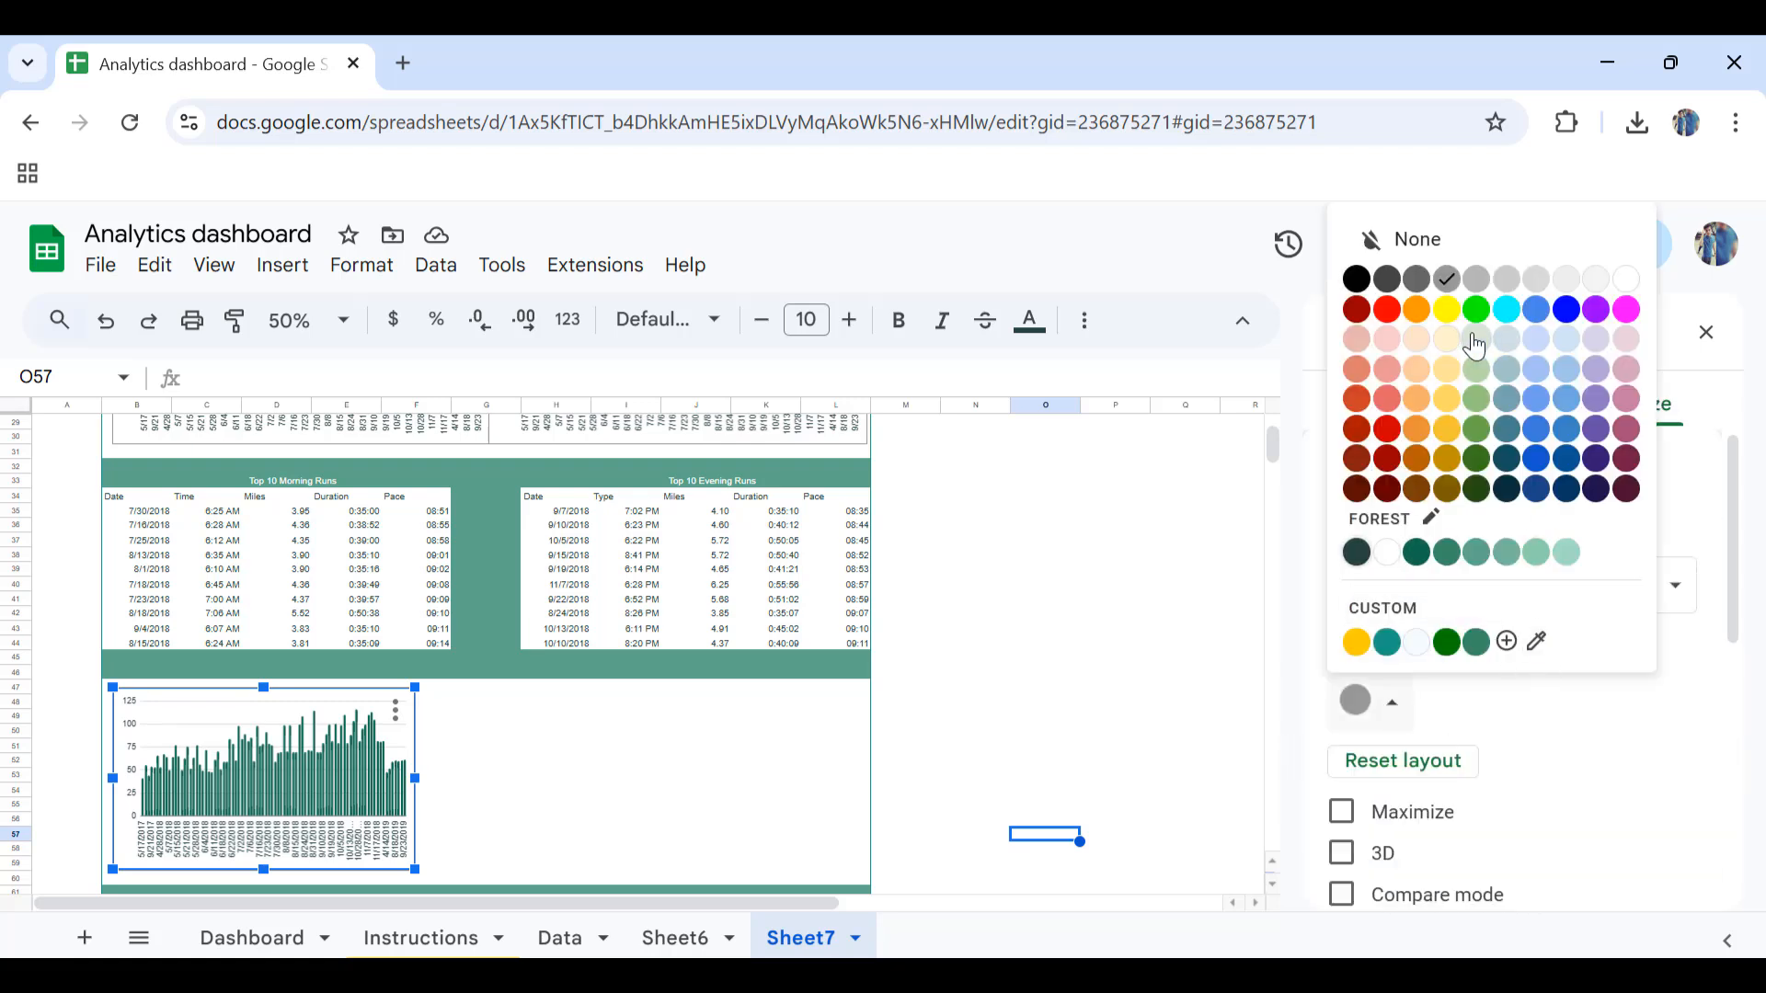
Step: Insert a chart from the Type column, column C of the Data sheet, and make it a pie chart
left_click(559, 937)
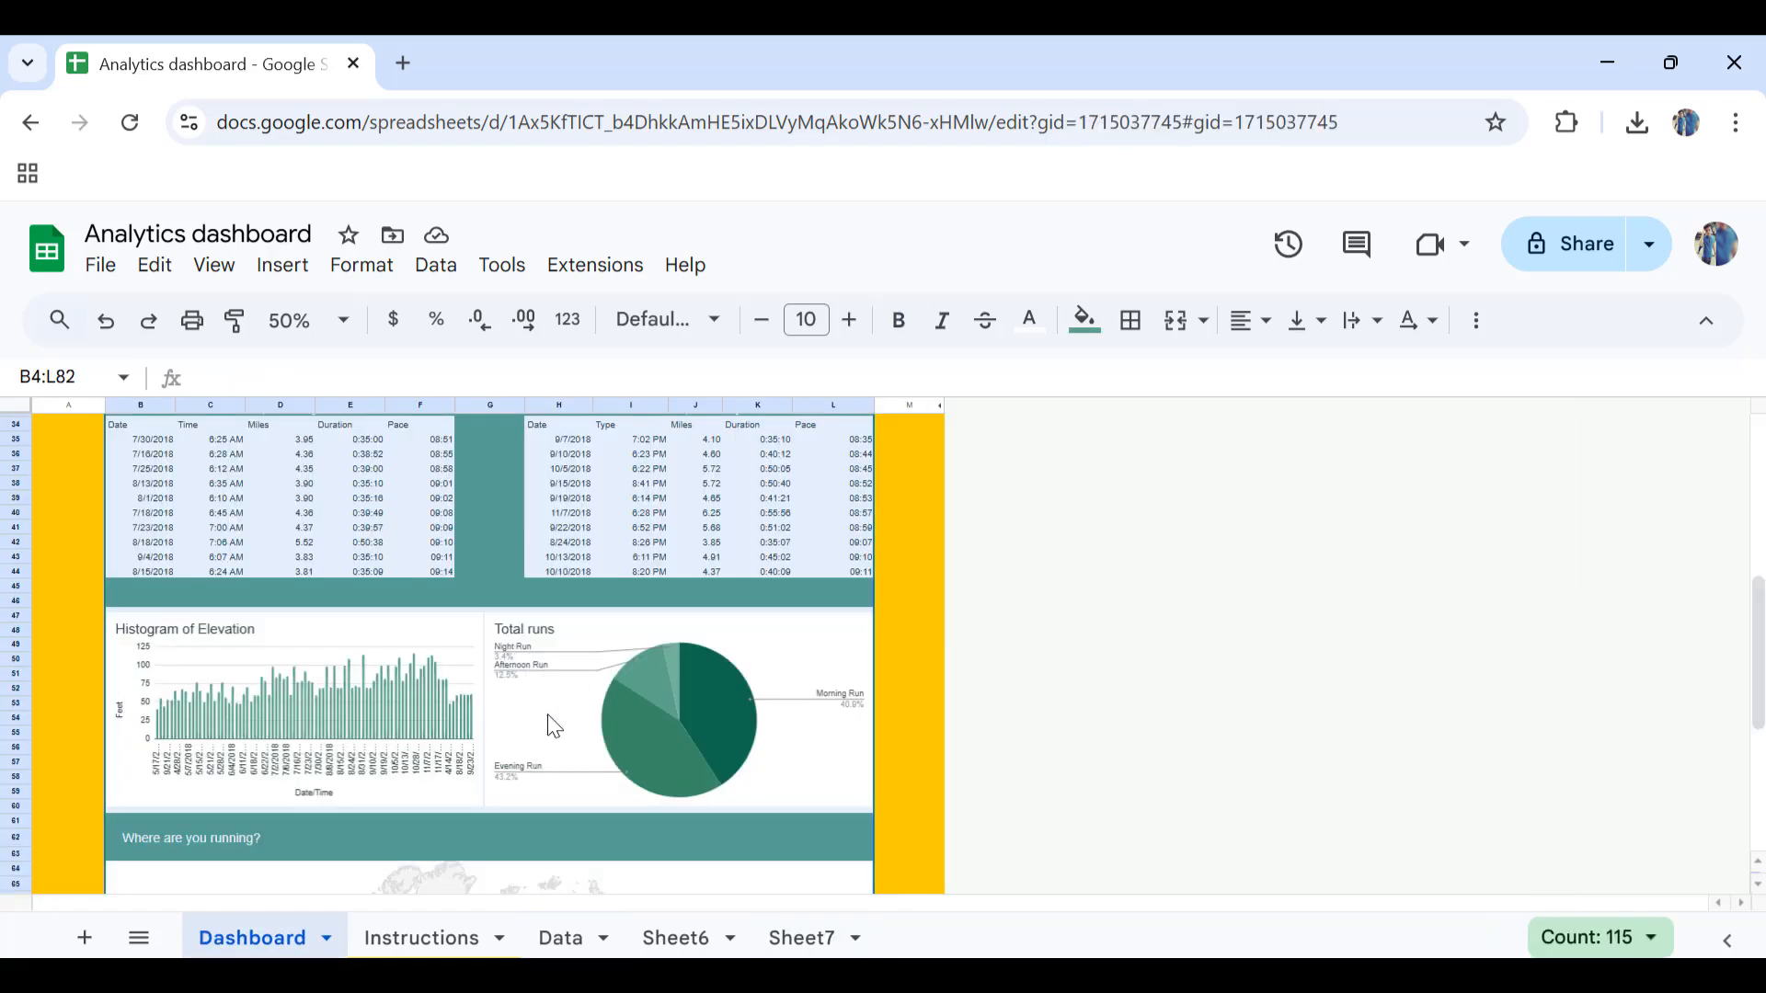
left_click(806, 940)
left_click(561, 939)
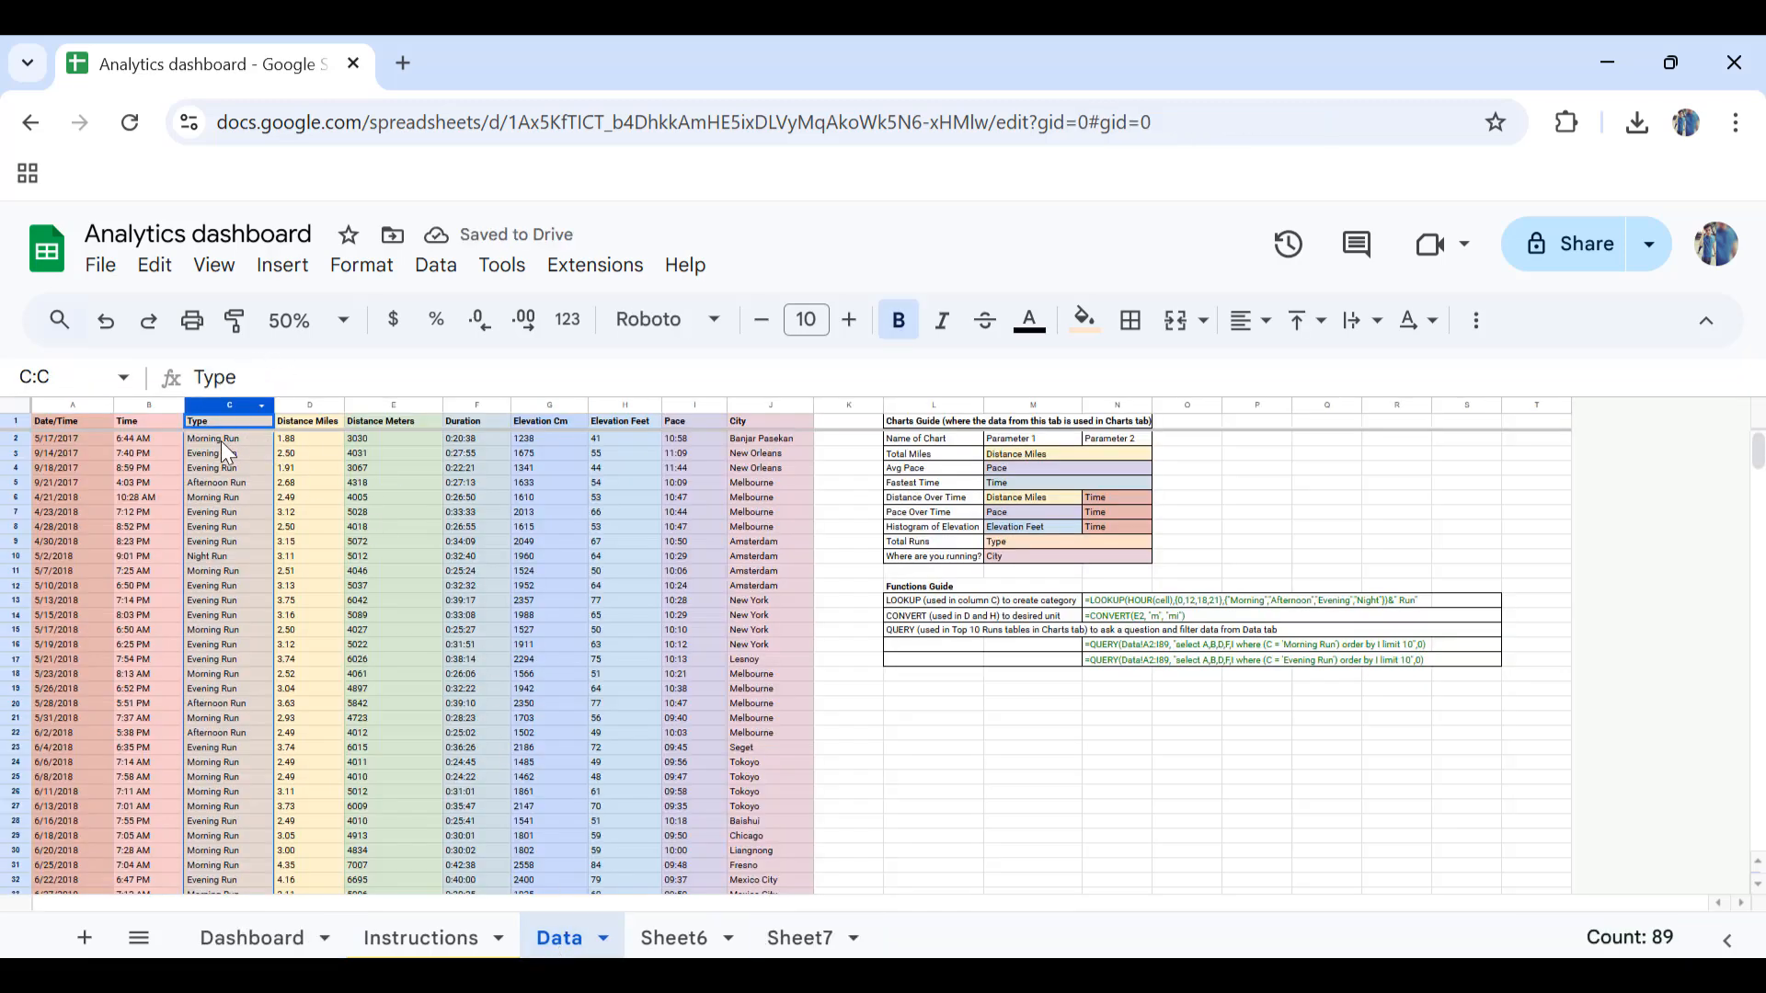
left_click(218, 403)
left_click(281, 265)
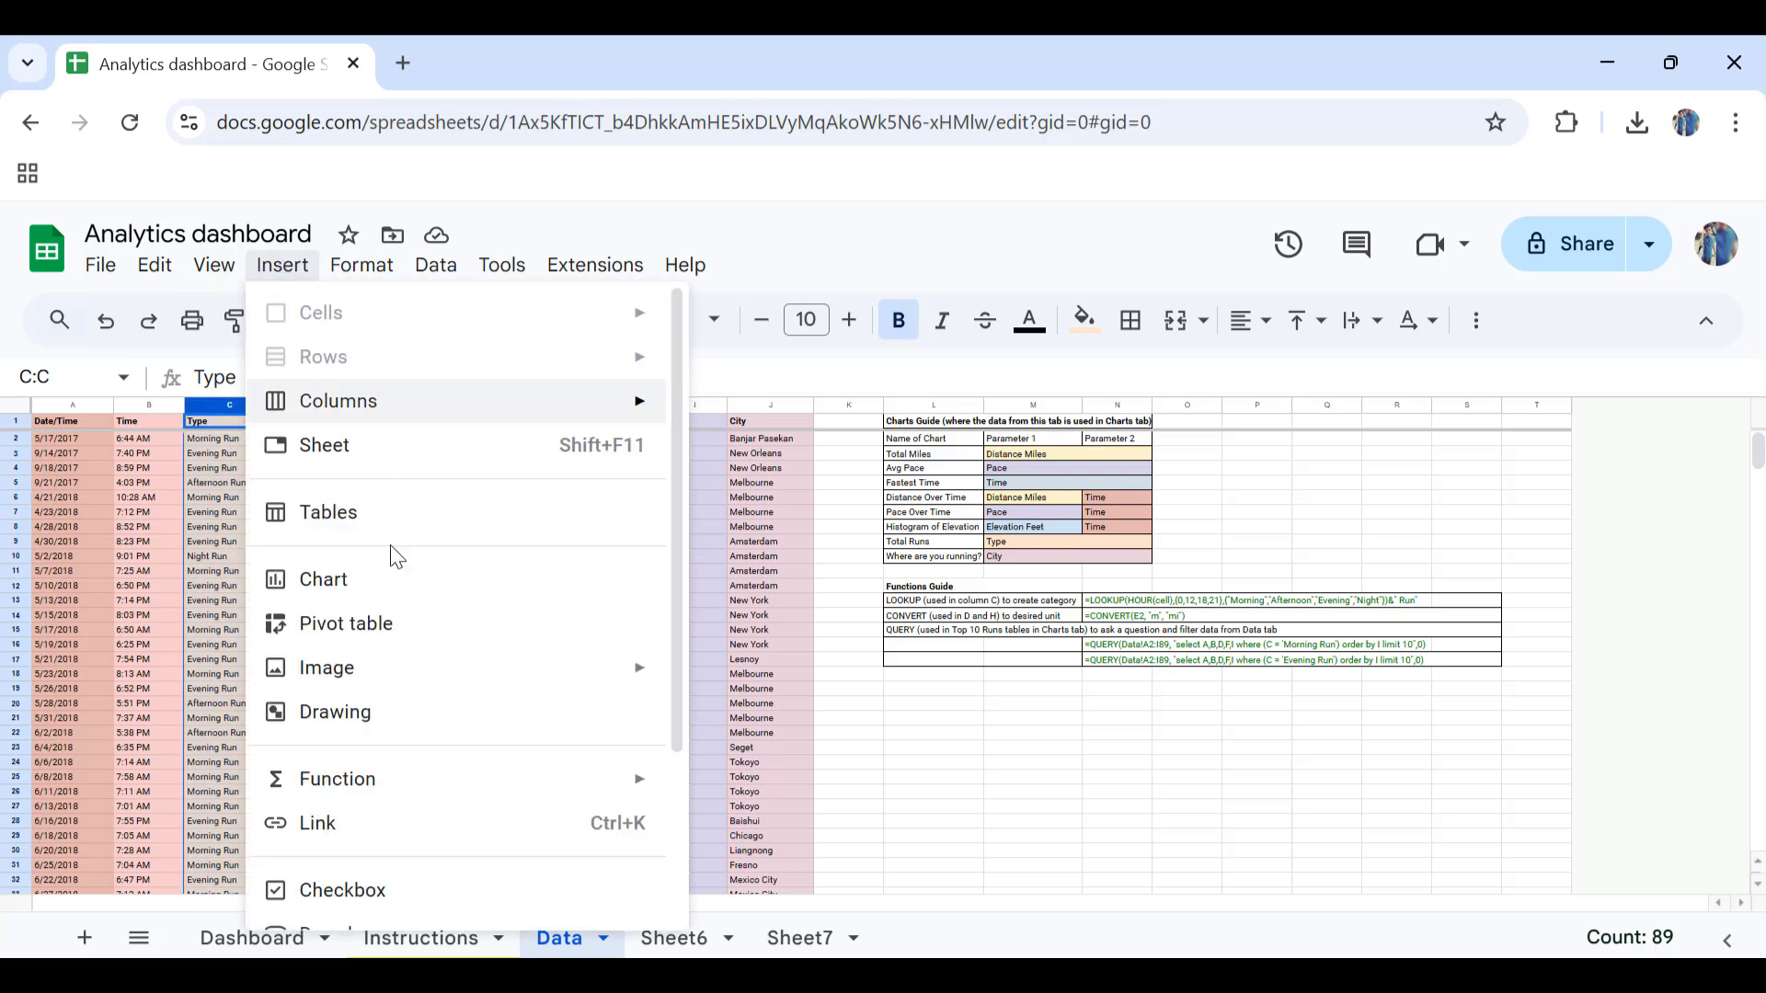
left_click(377, 585)
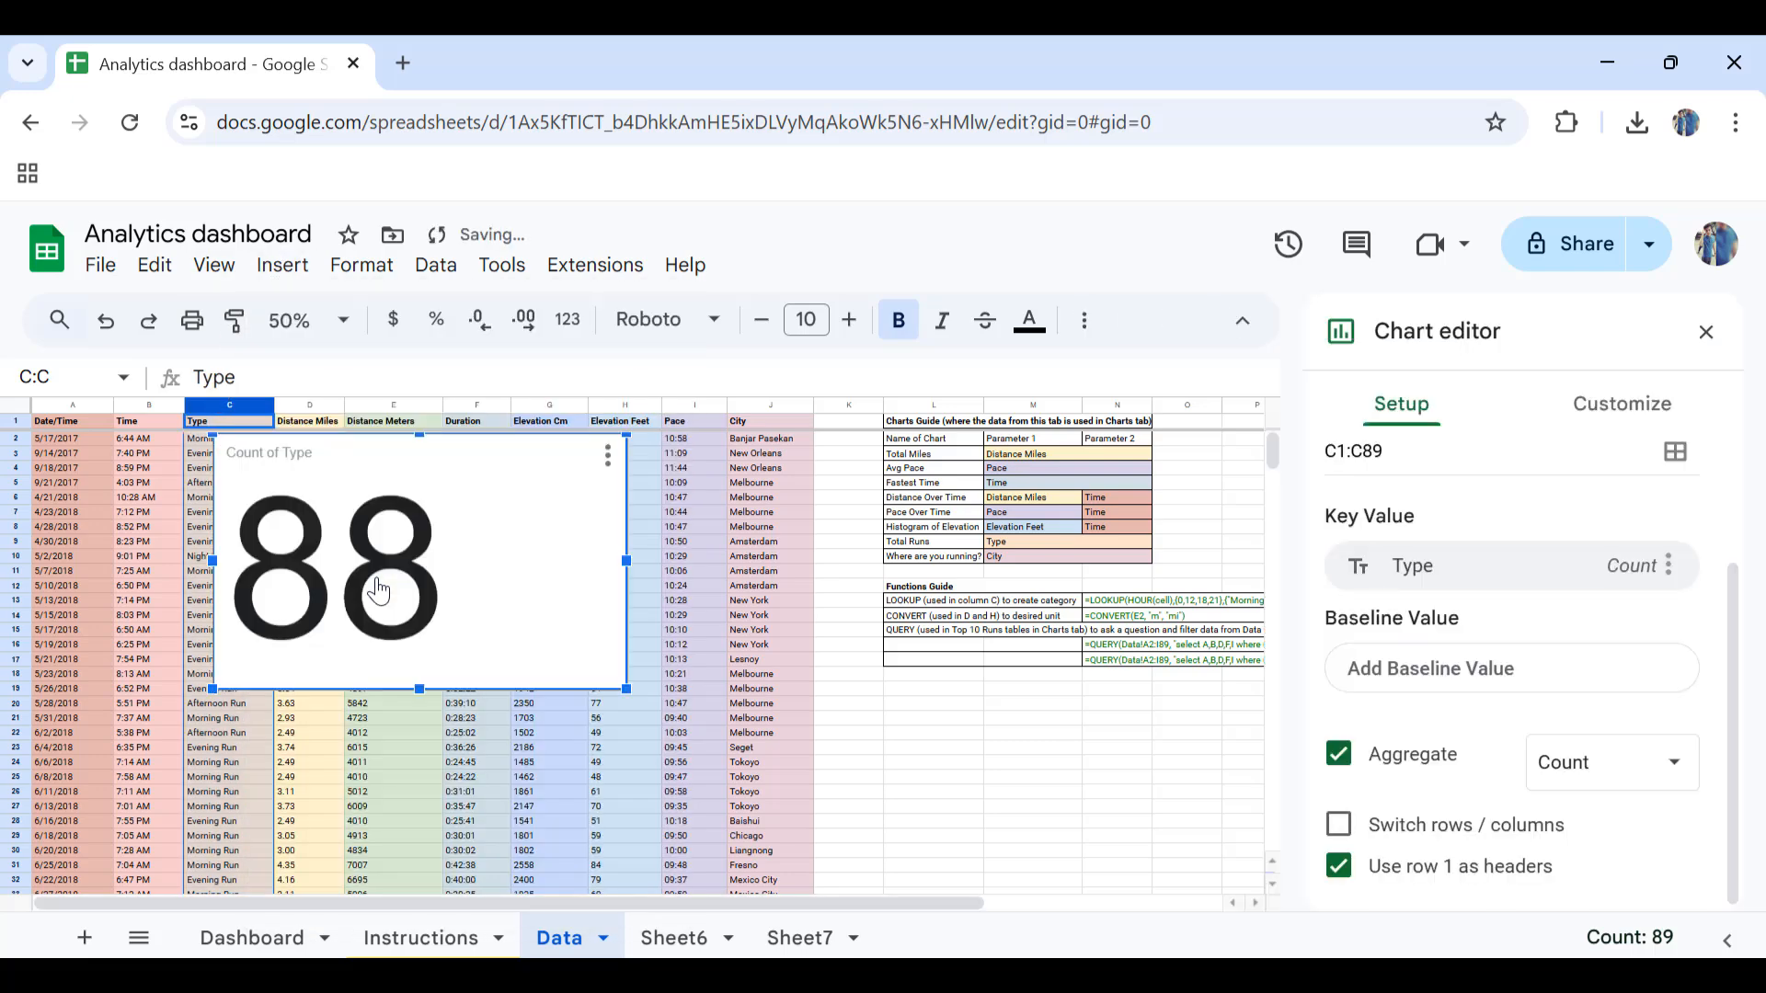
scroll(1531, 503, "up", 2)
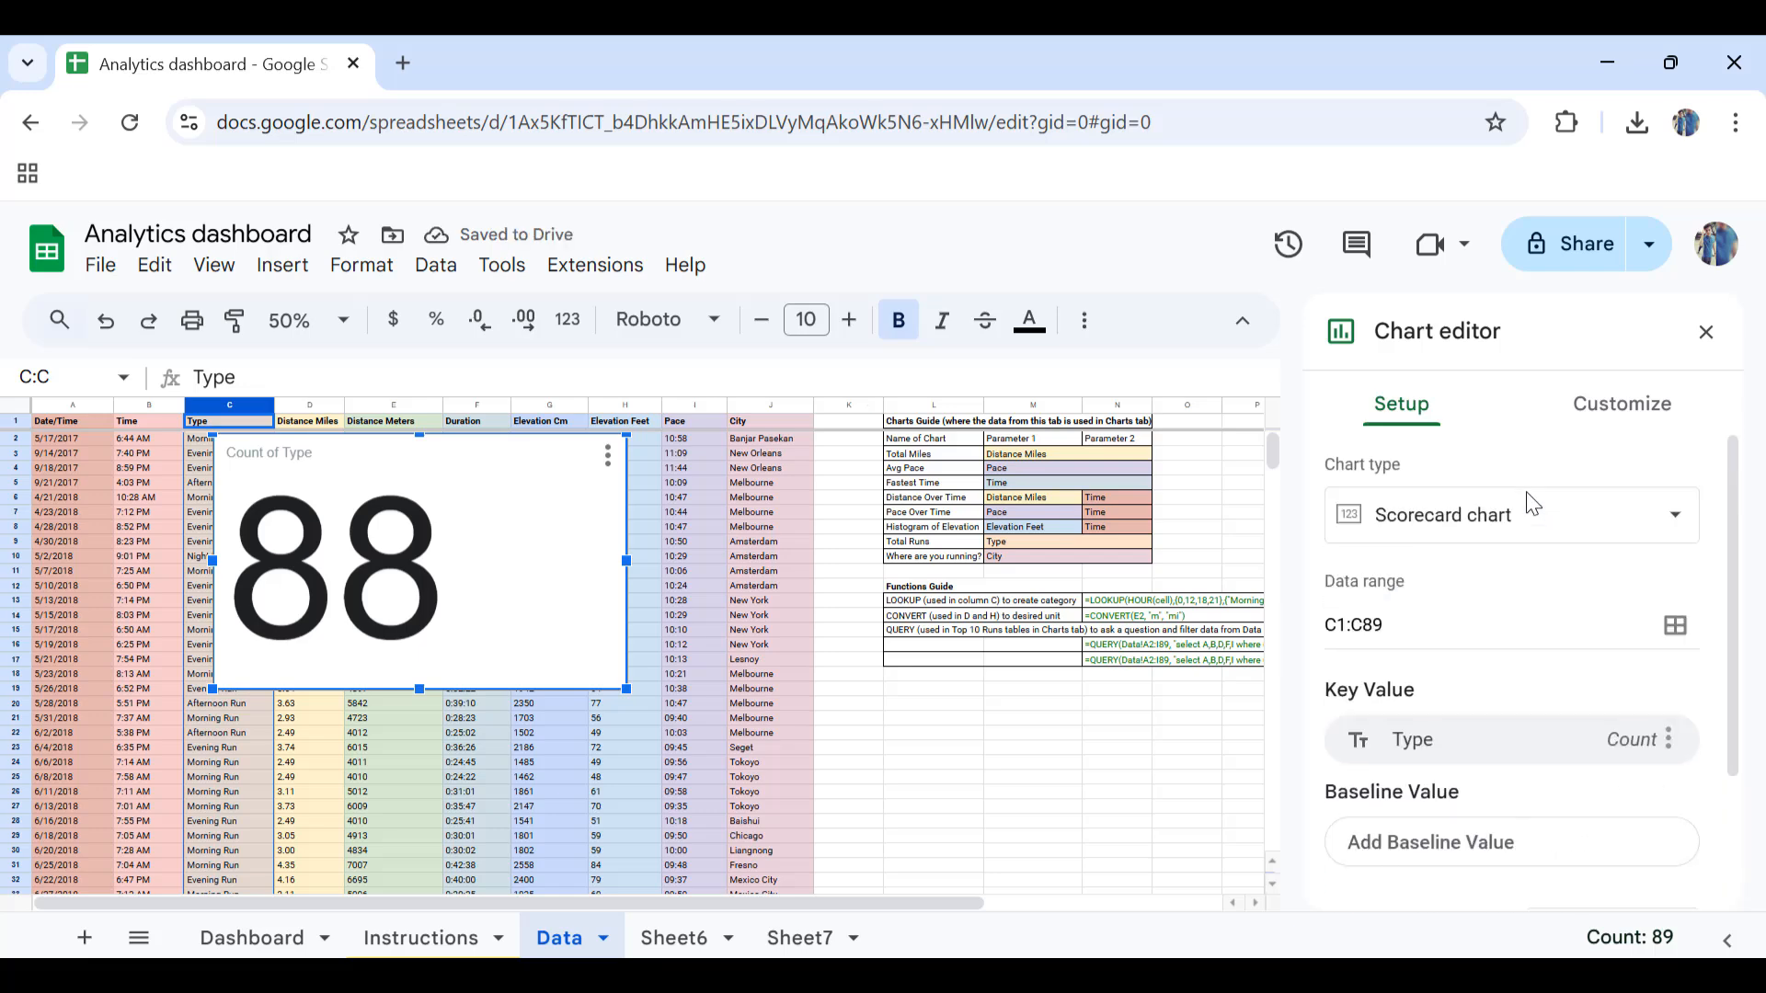
left_click(1529, 513)
scroll(1503, 745, "down", 1)
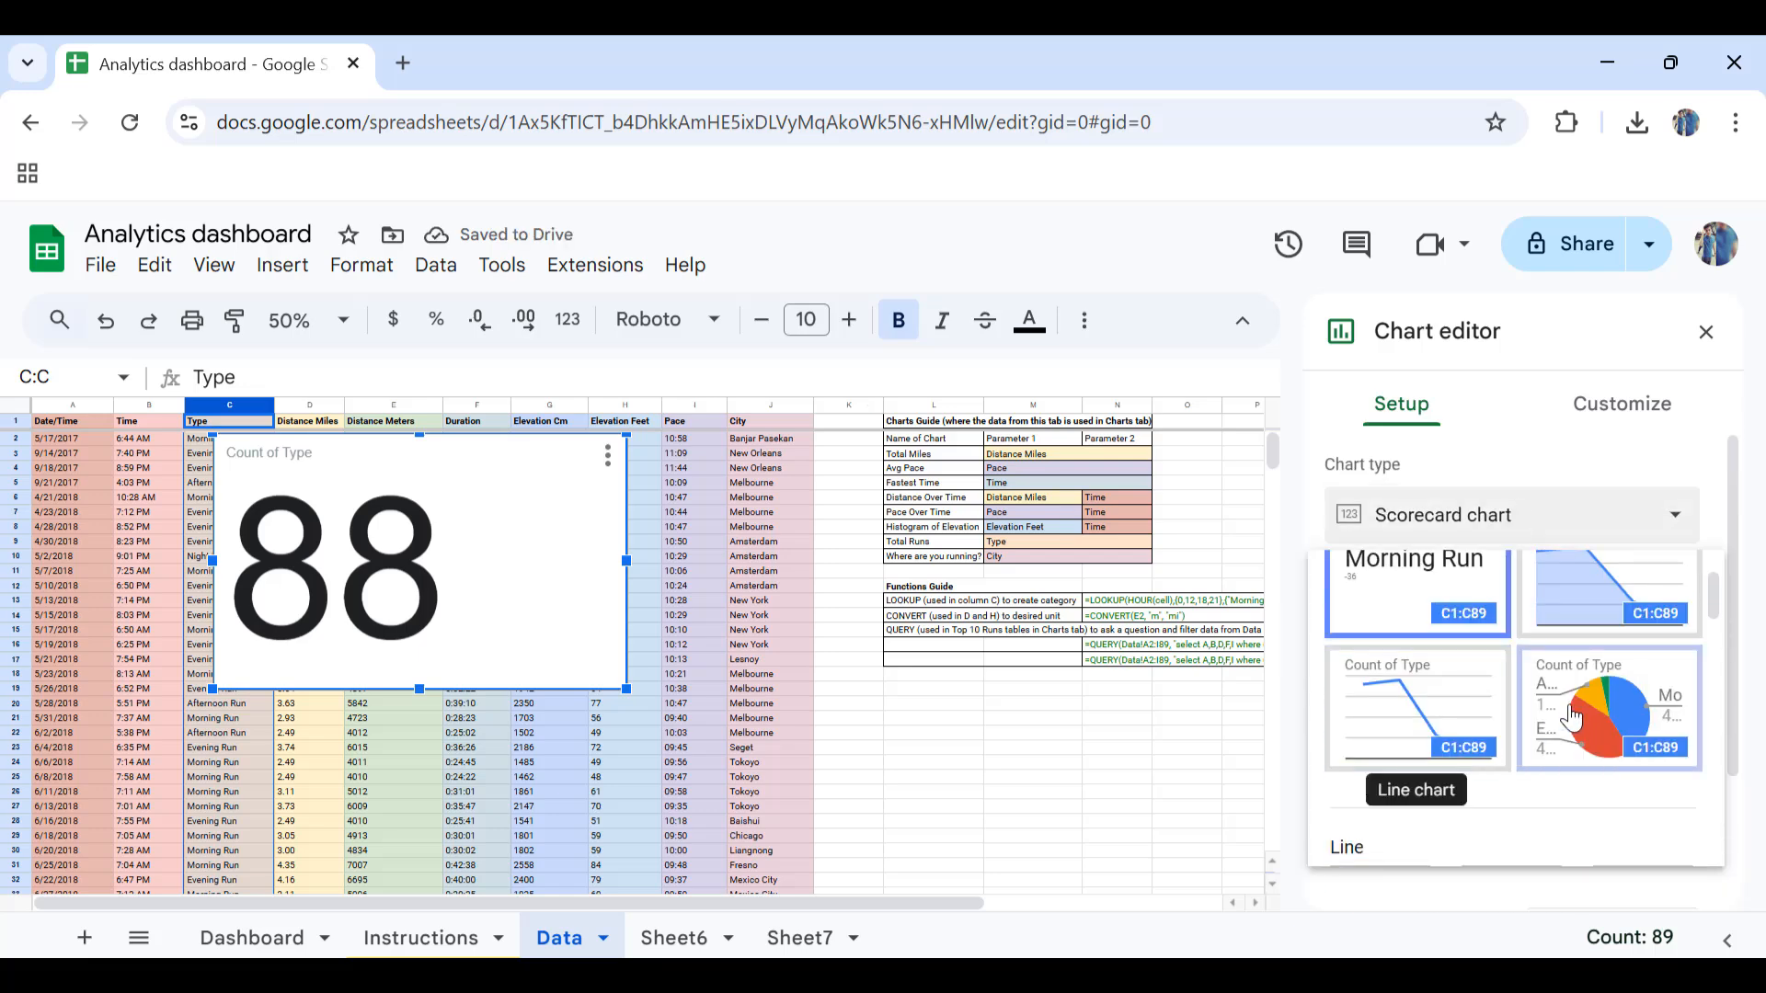
left_click(1580, 706)
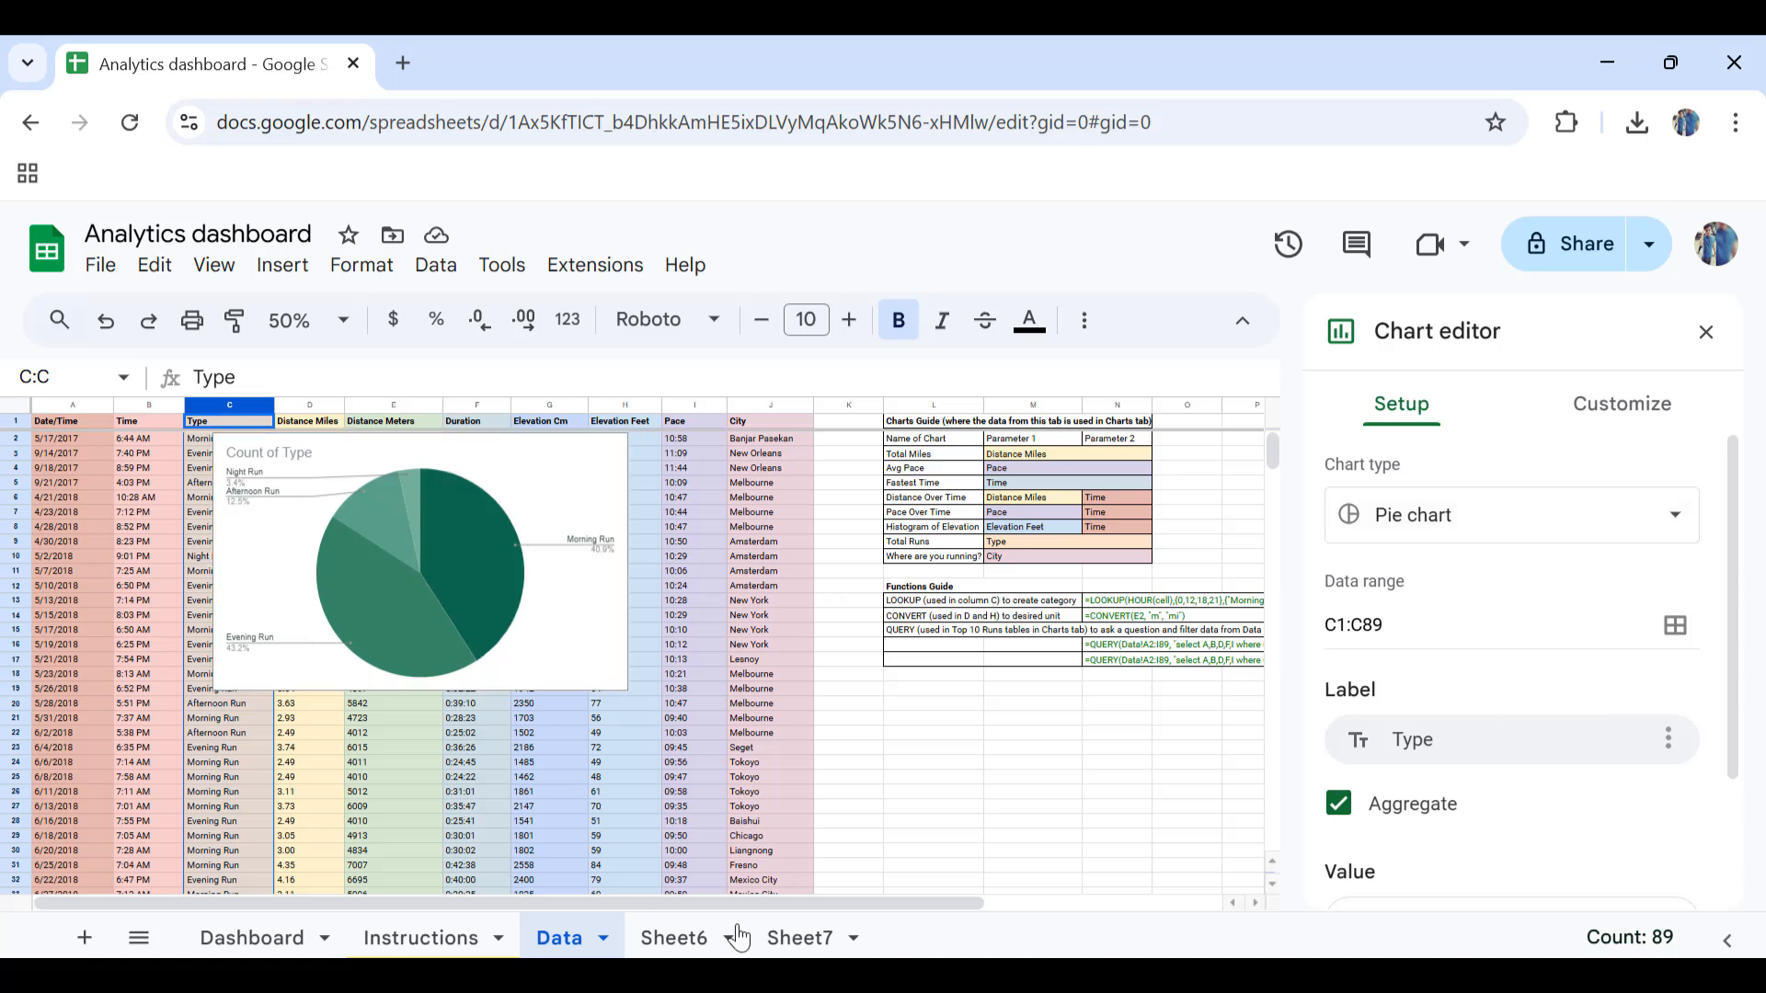
Step: Place a copy of the run type pie chart on Sheet7 beside the elevation chart, above the Where are you running? band
left_click(775, 935)
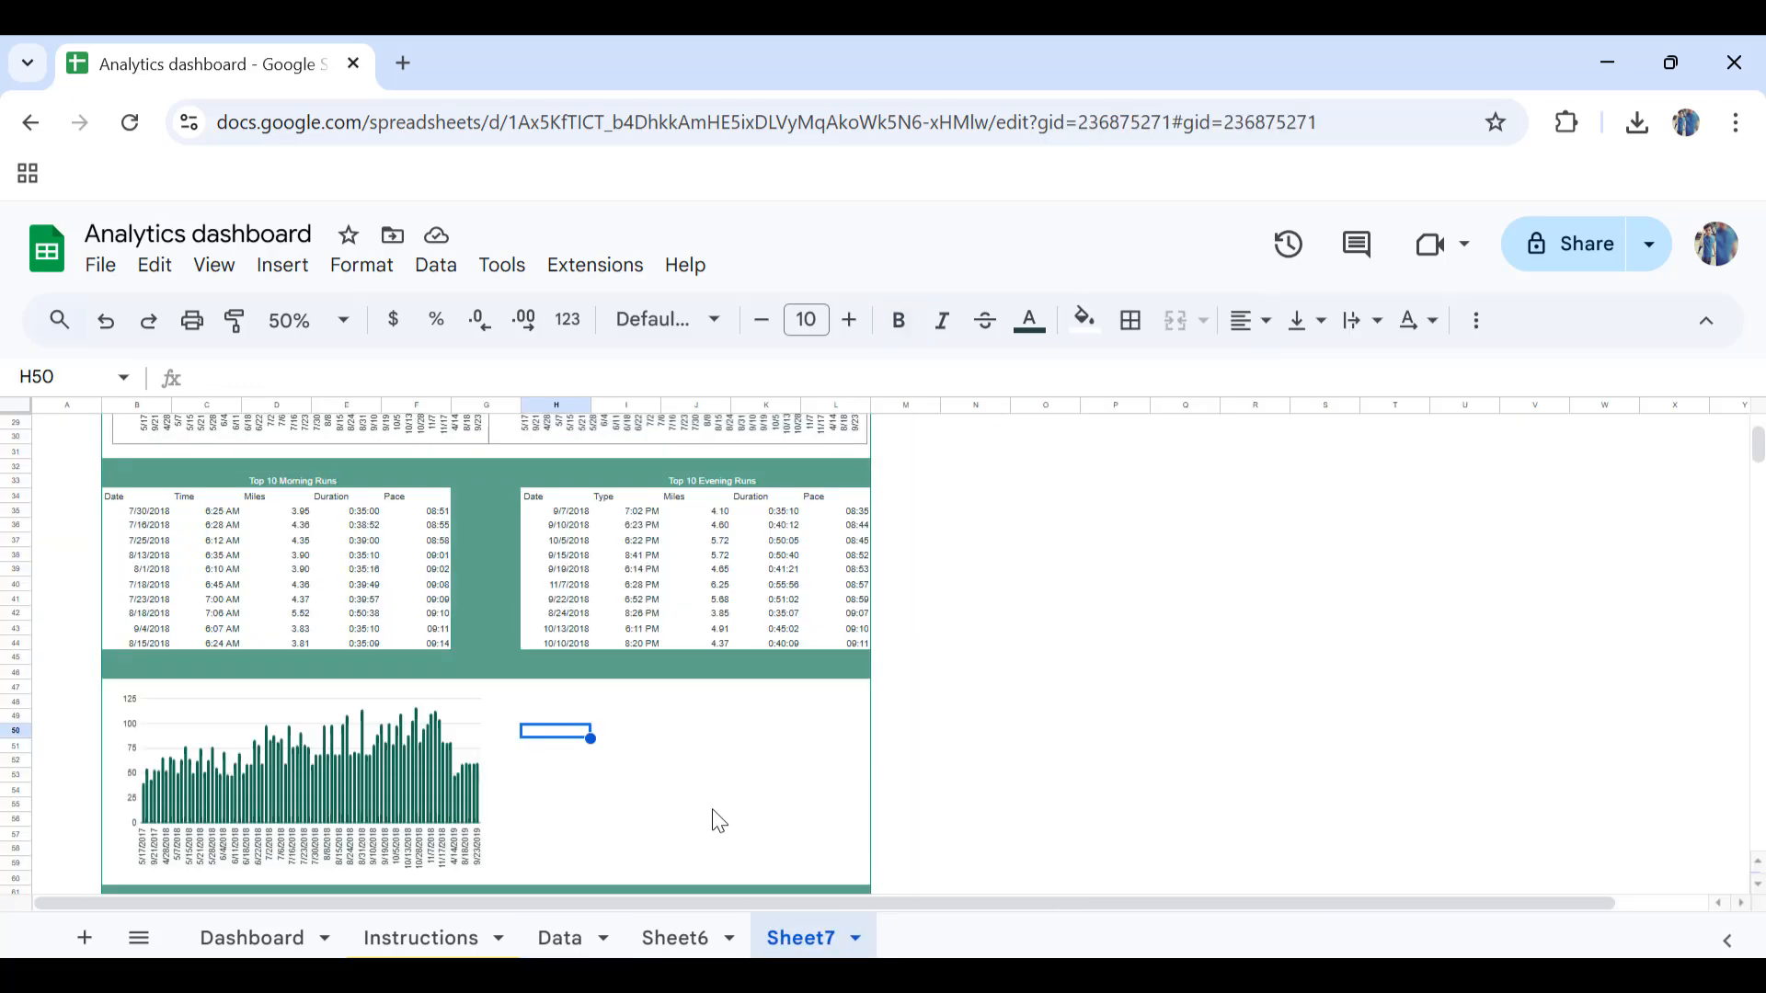
scroll(720, 821, "down", 2)
scroll(685, 685, "down", 3)
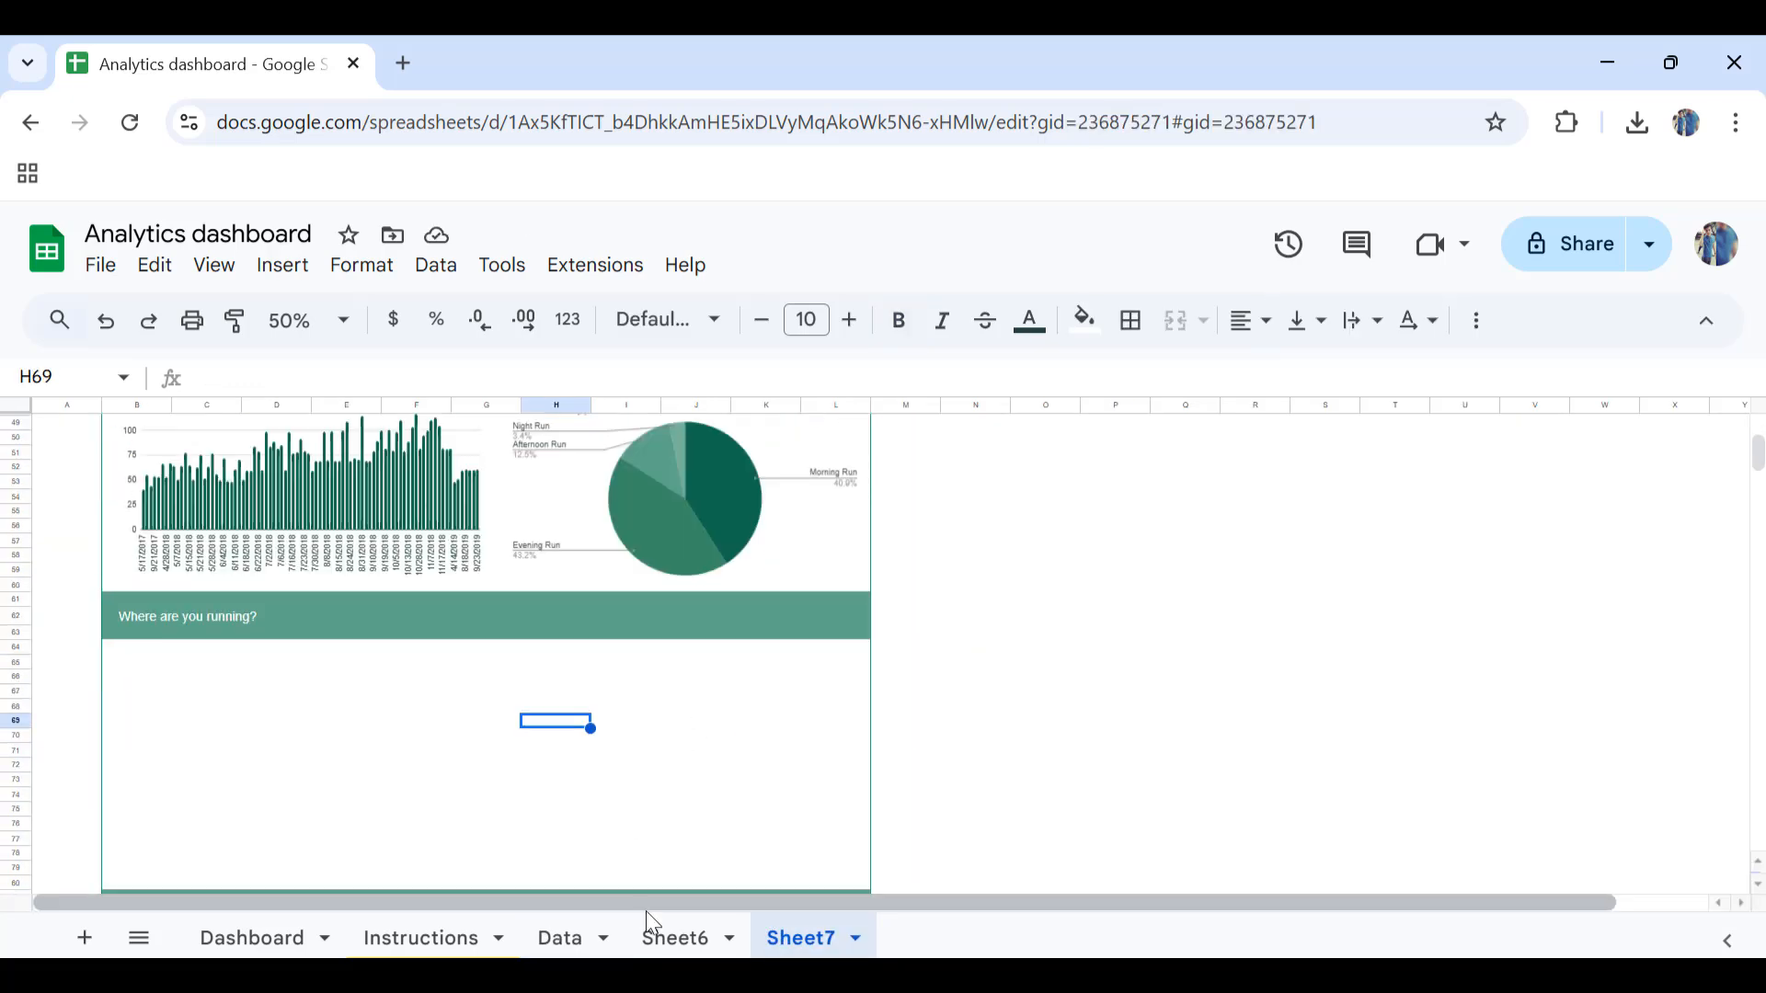
Step: Check the Dashboard's Where are you running? map, and delete the pie chart from the Data sheet
left_click(250, 937)
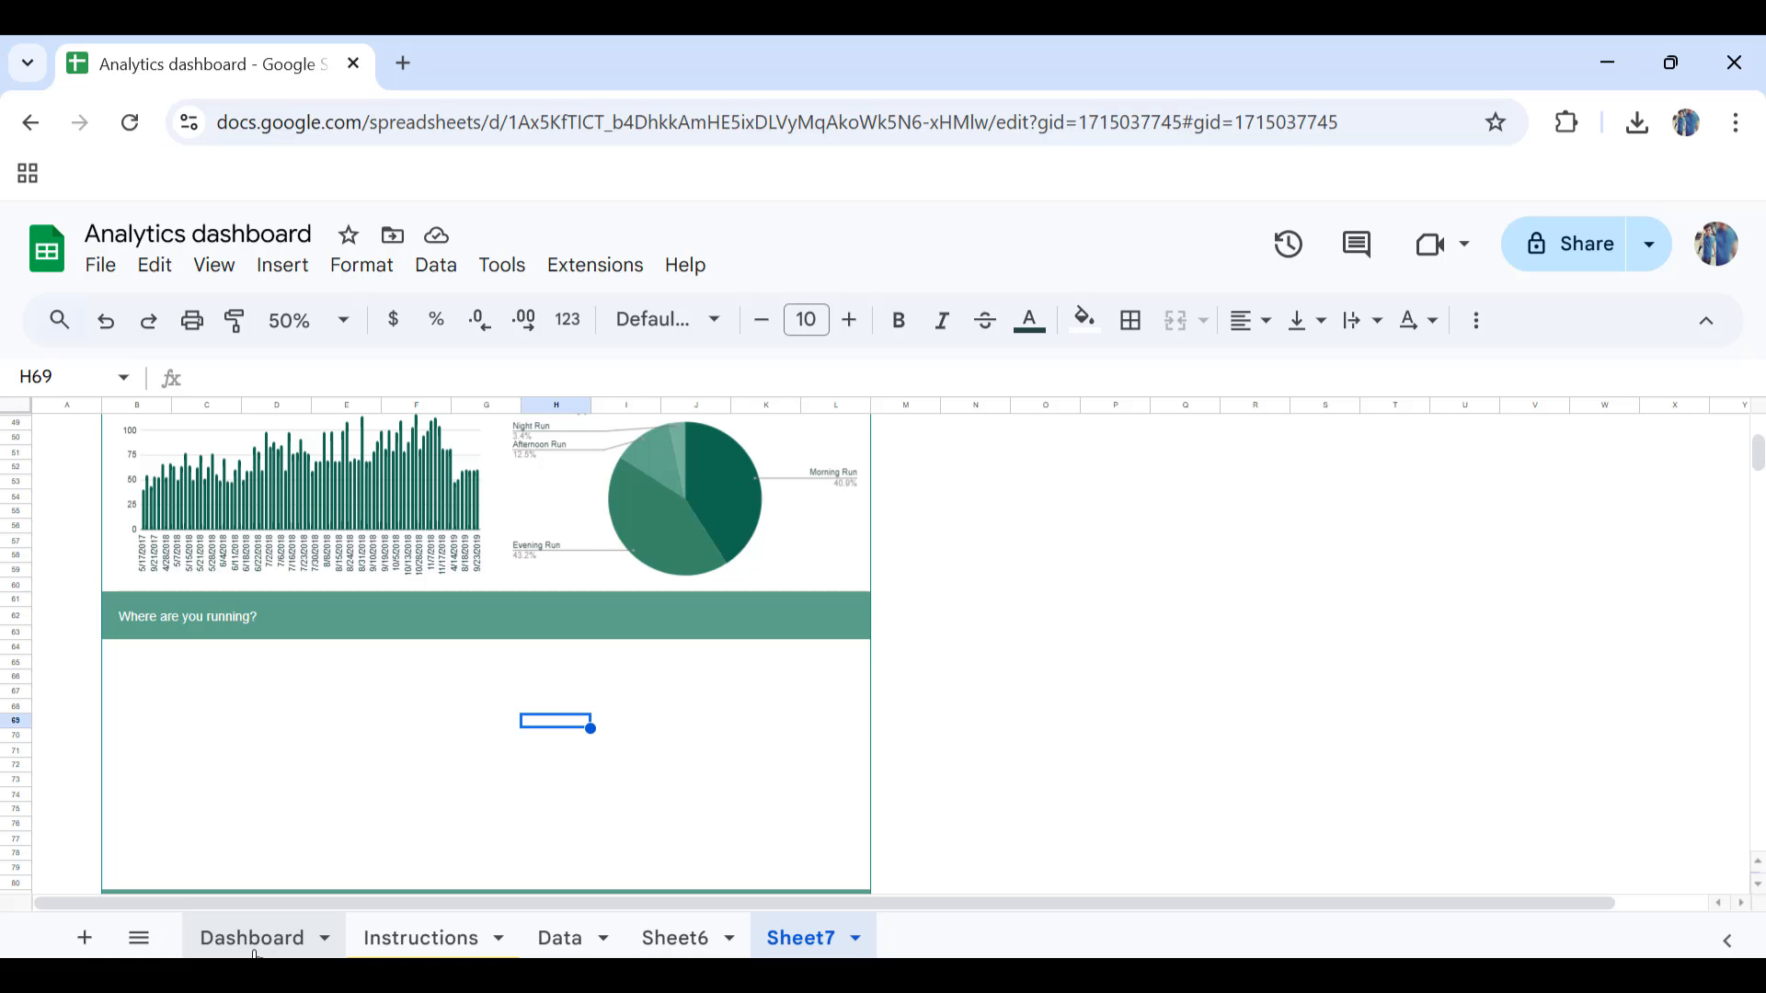
scroll(433, 821, "down", 1)
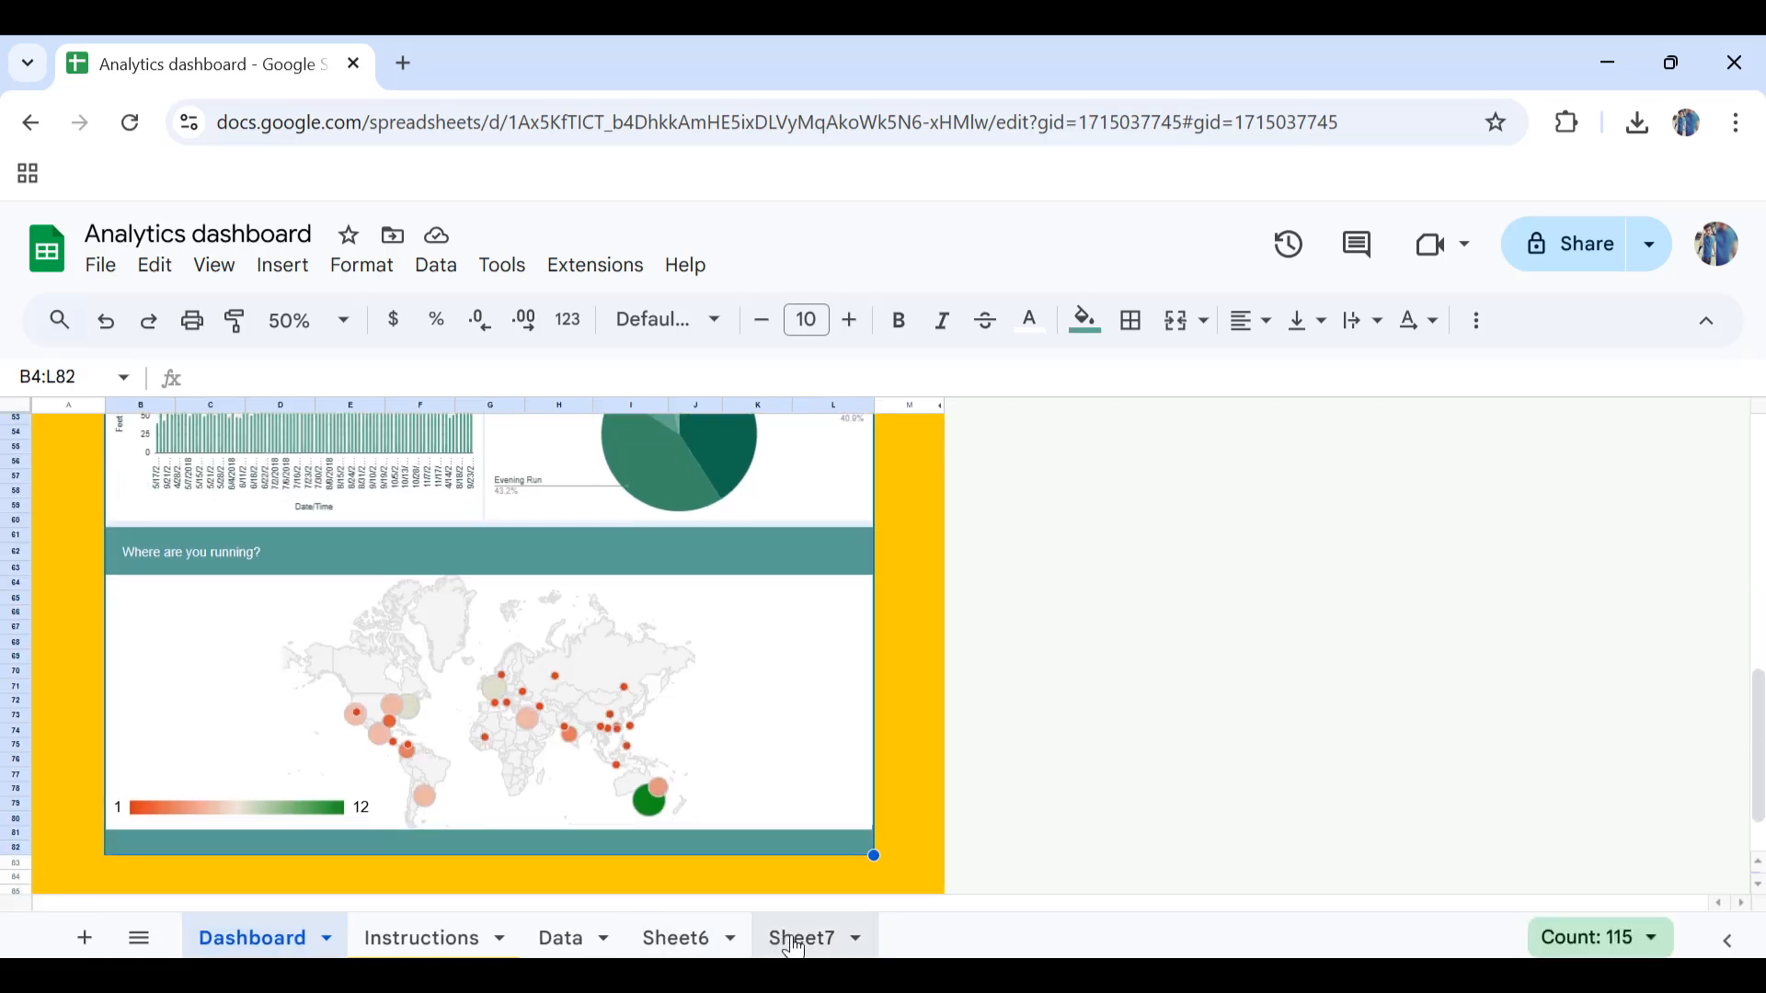
left_click(563, 937)
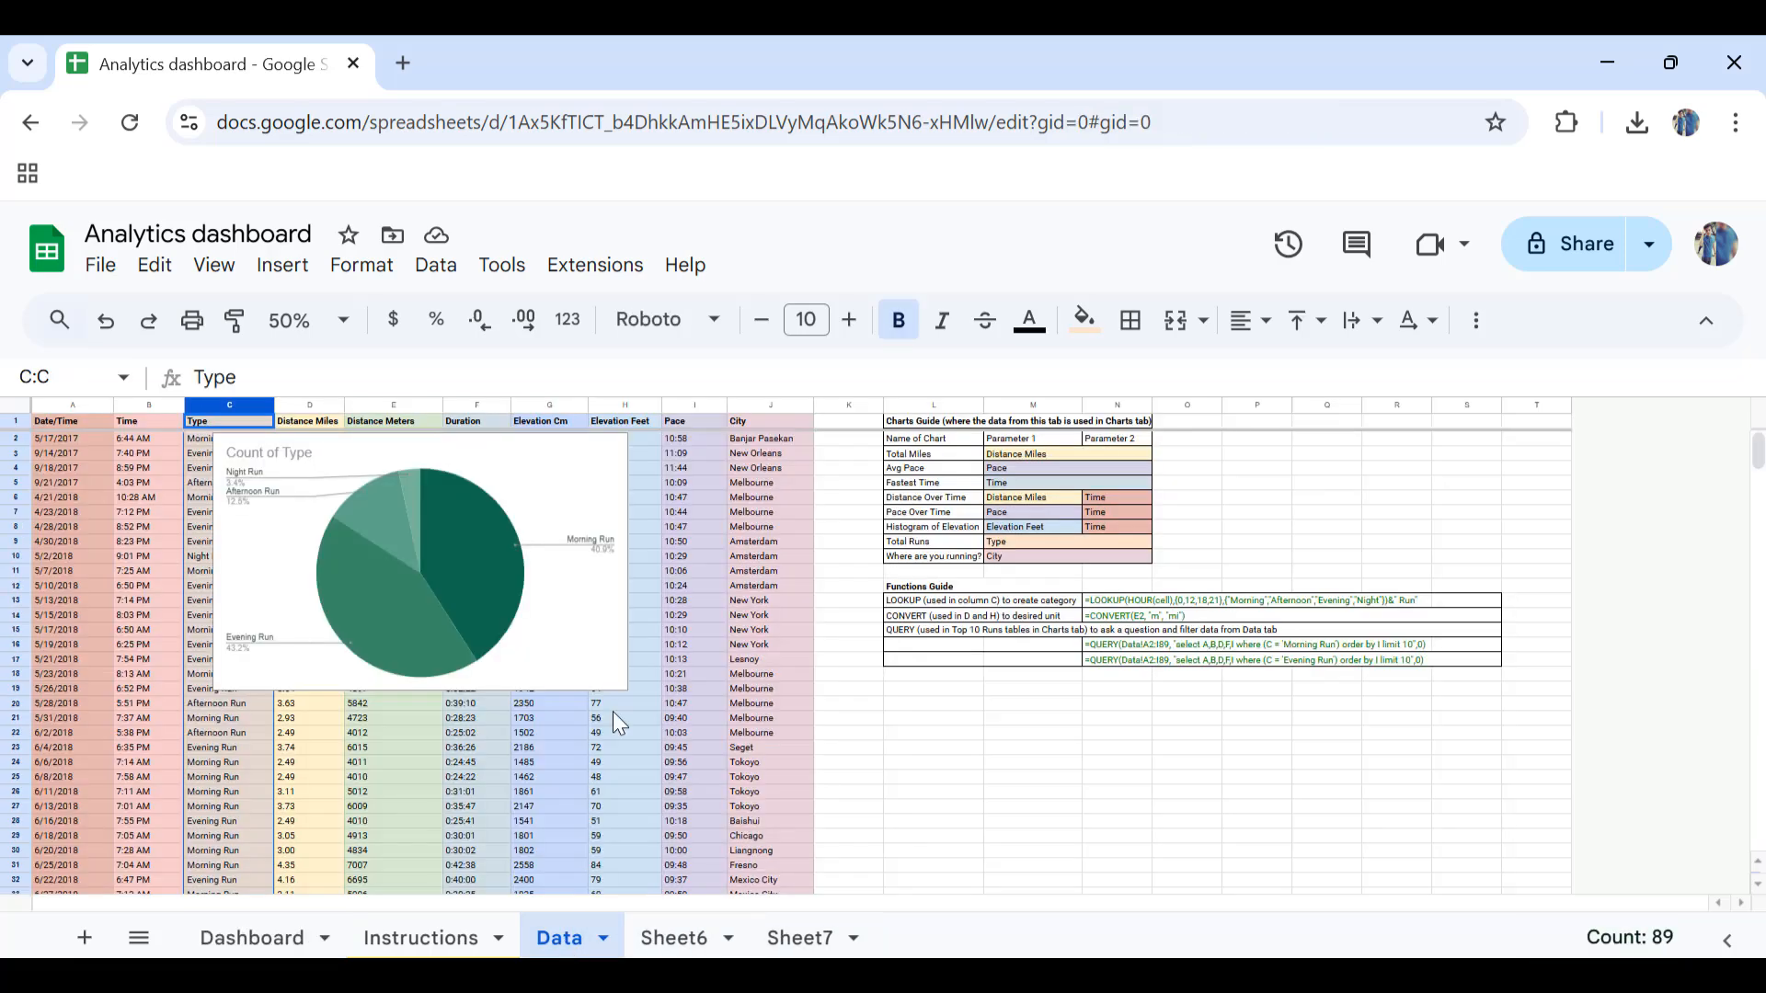
left_click(602, 647)
key("Delete")
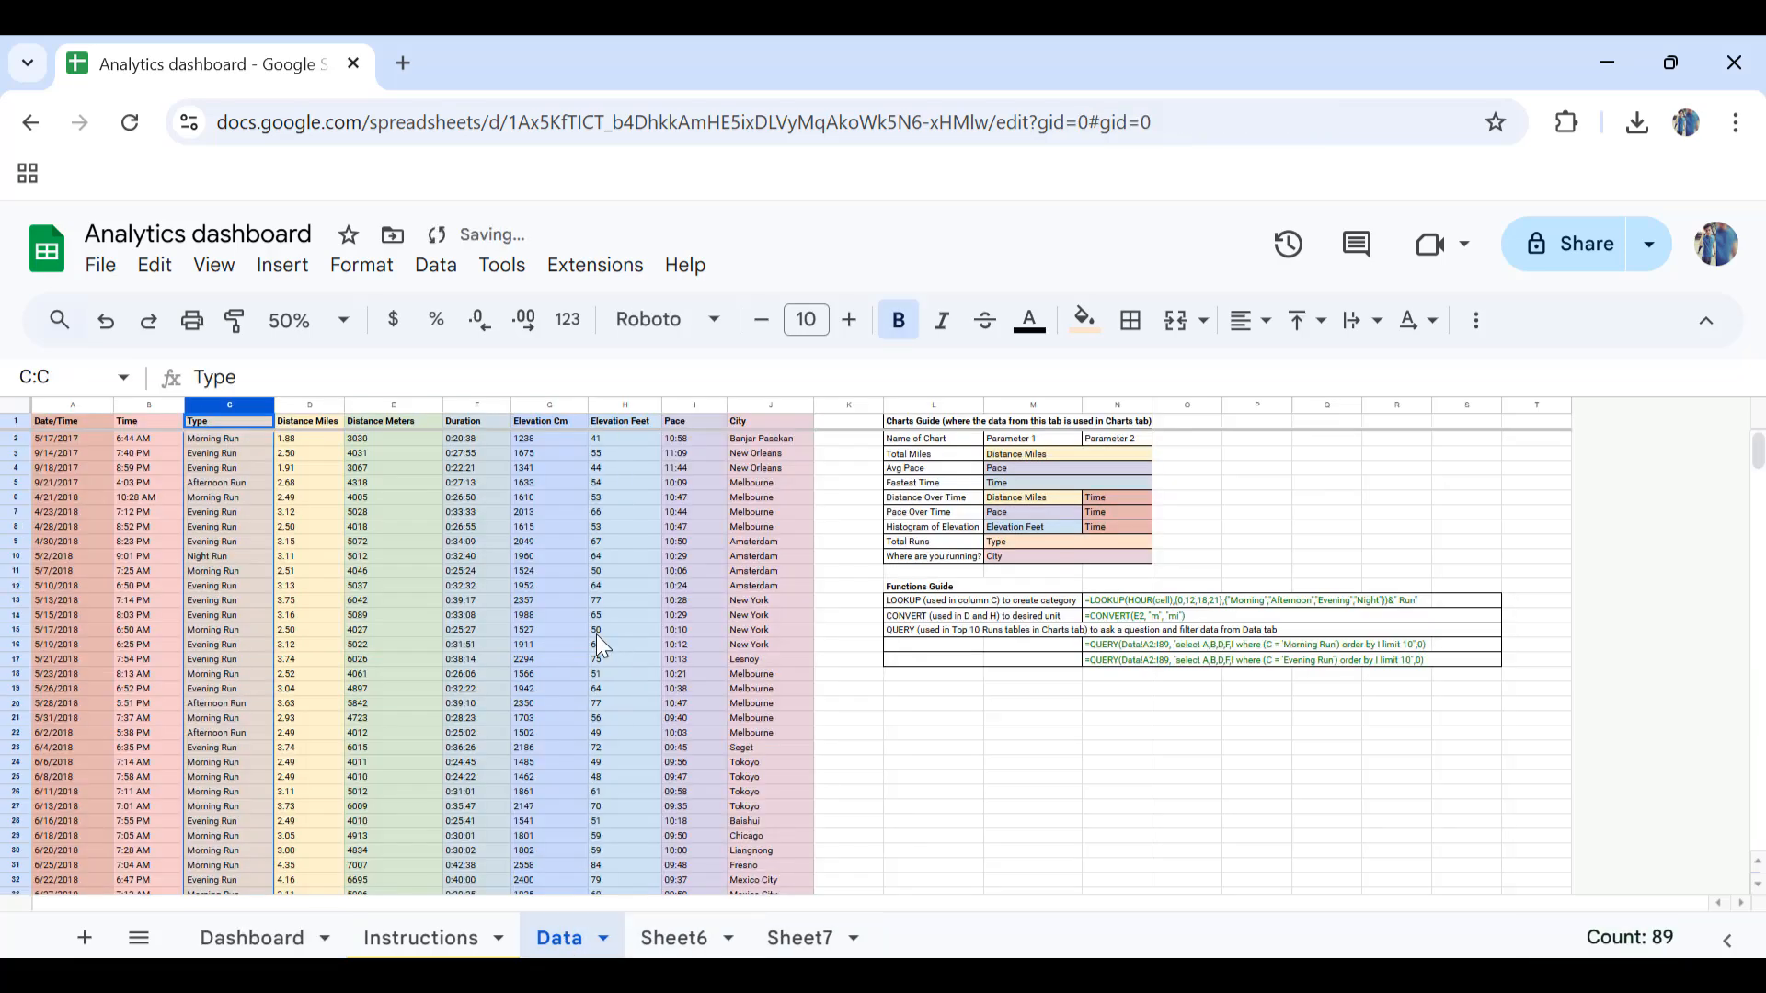
Step: Insert a chart from the City column, column J of the Data sheet, and make it a Geo chart with markers
left_click(763, 405)
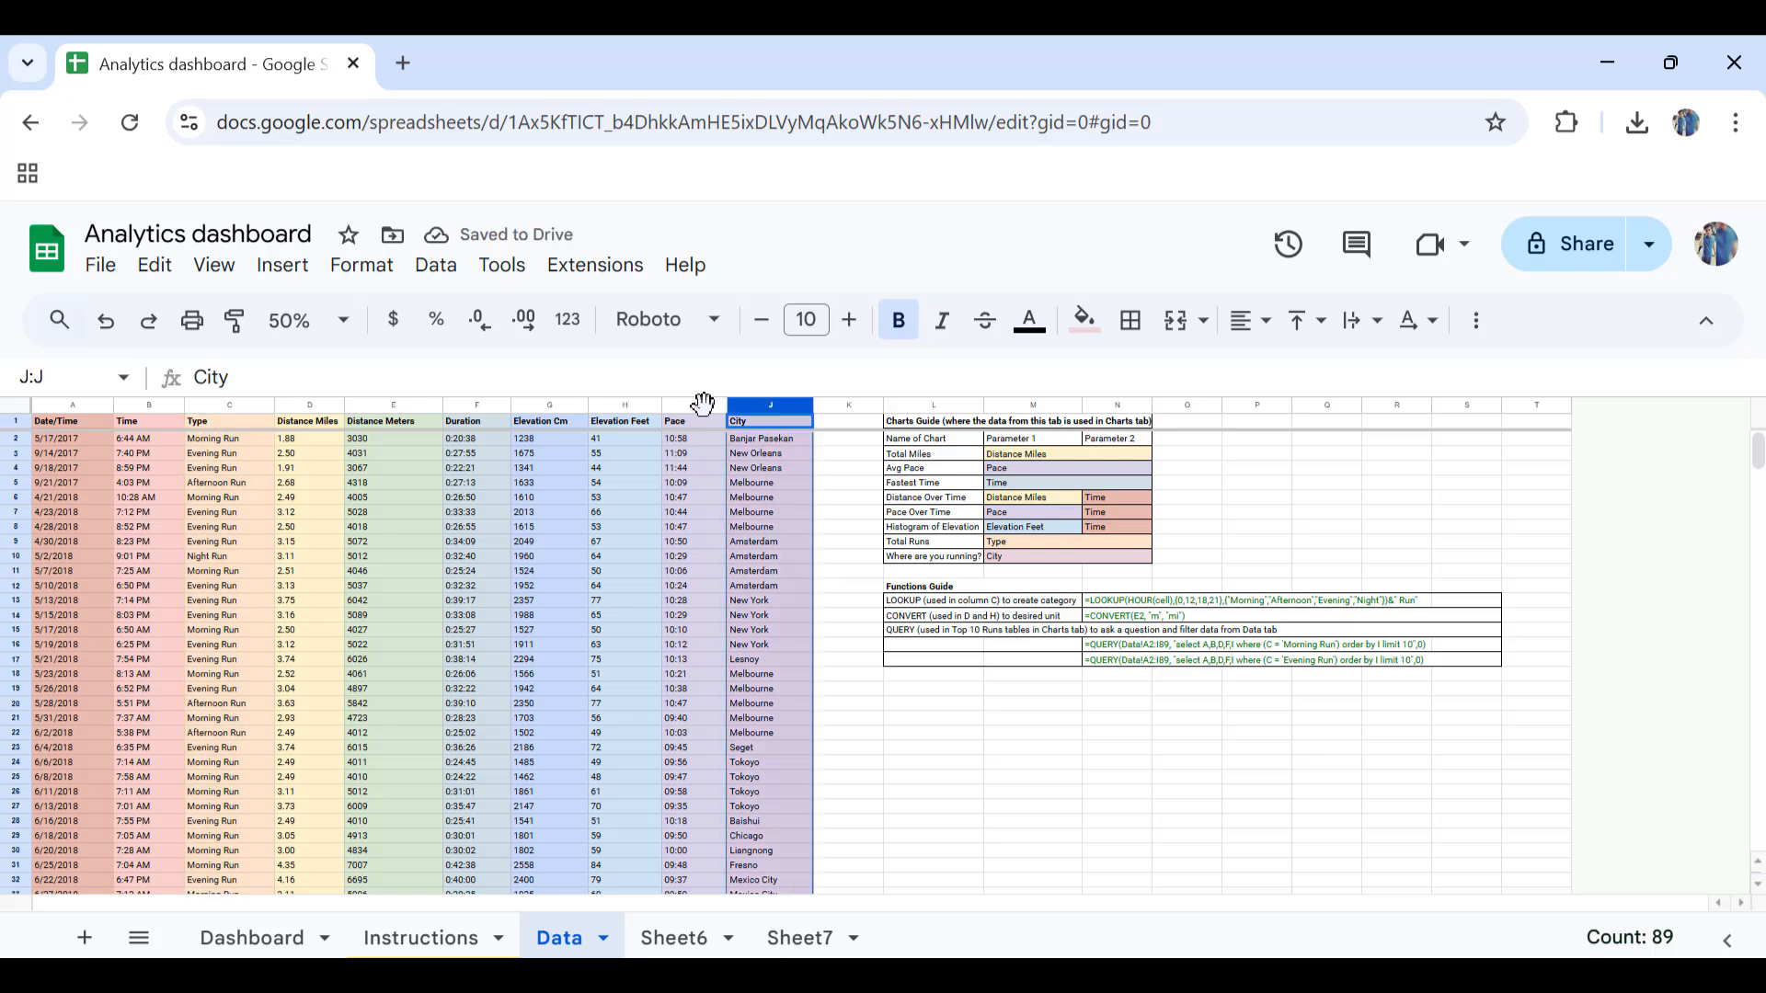
left_click(282, 267)
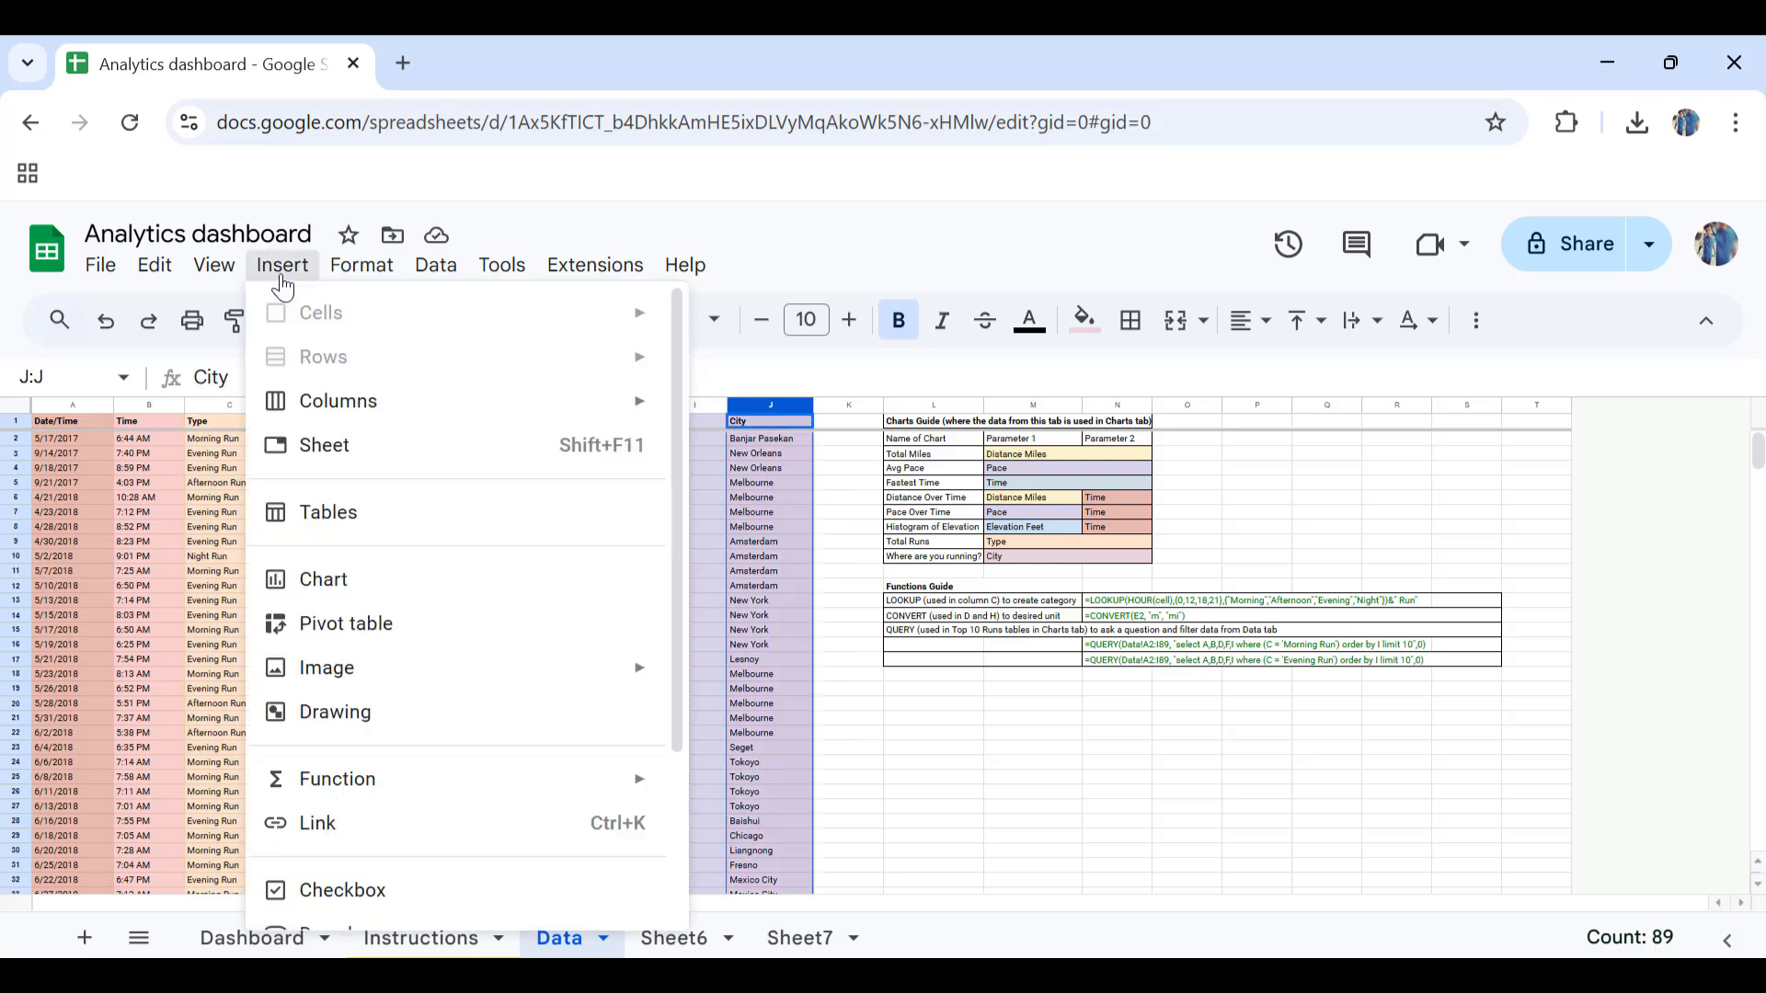
left_click(393, 588)
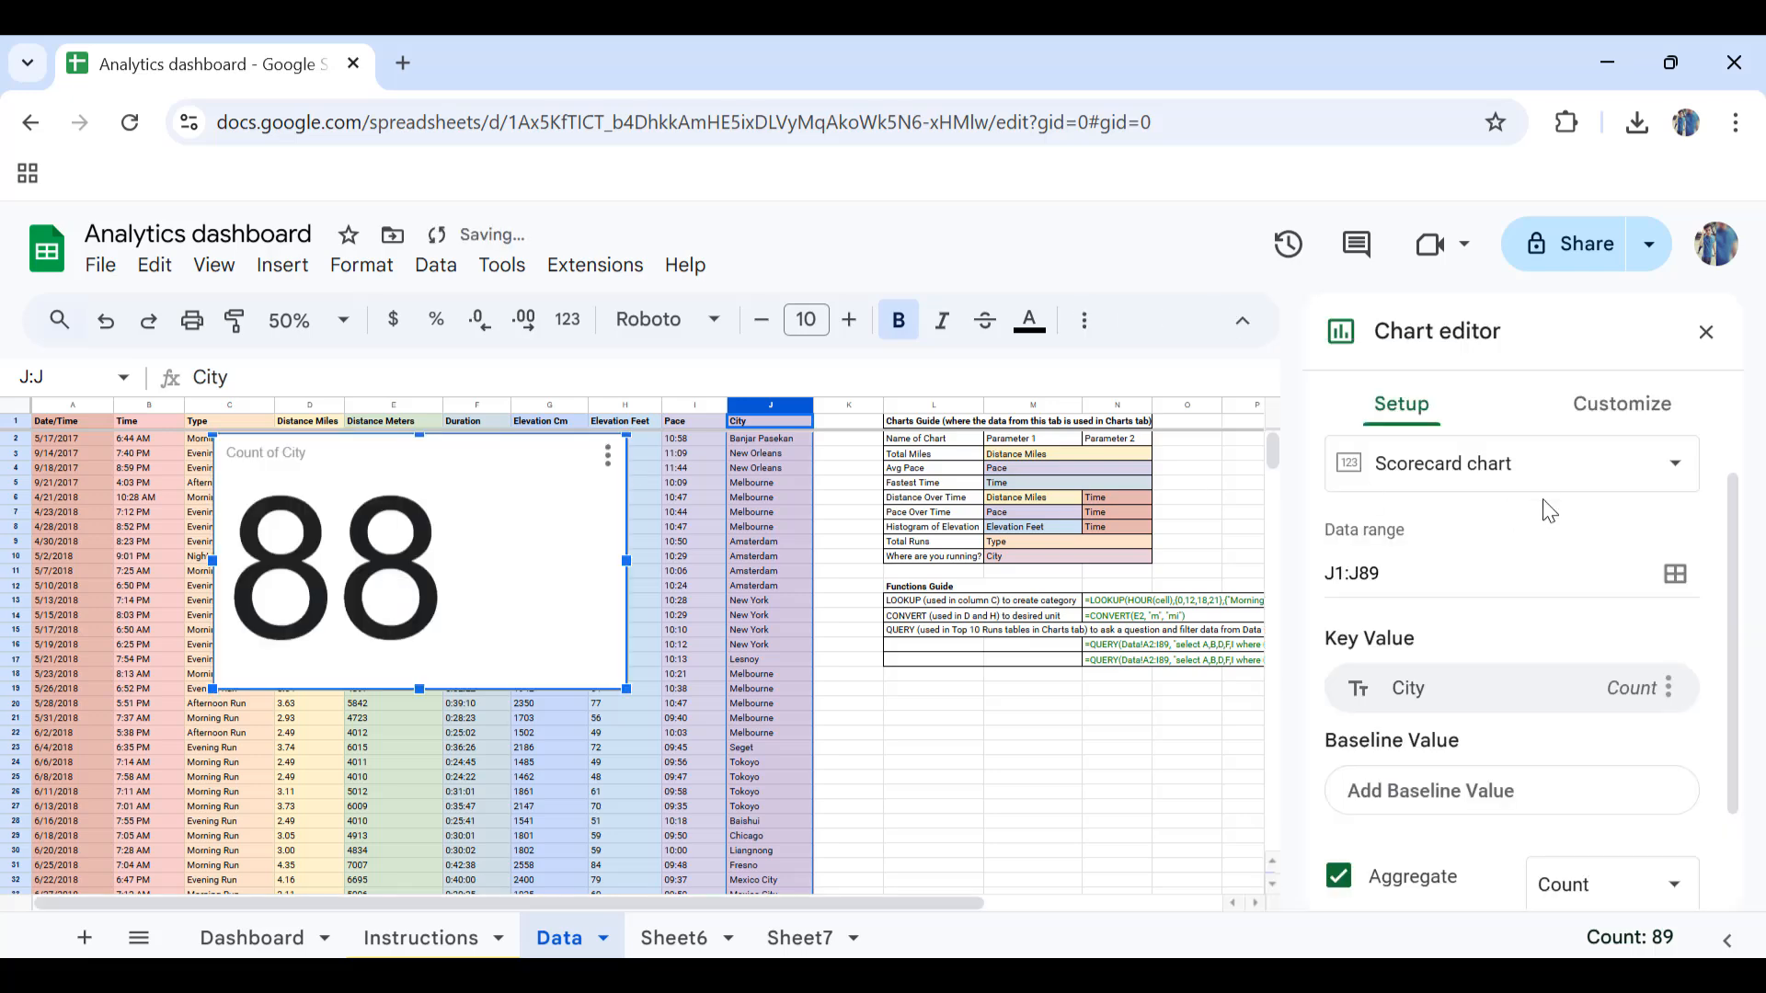
left_click(1536, 463)
scroll(1537, 690, "down", 6)
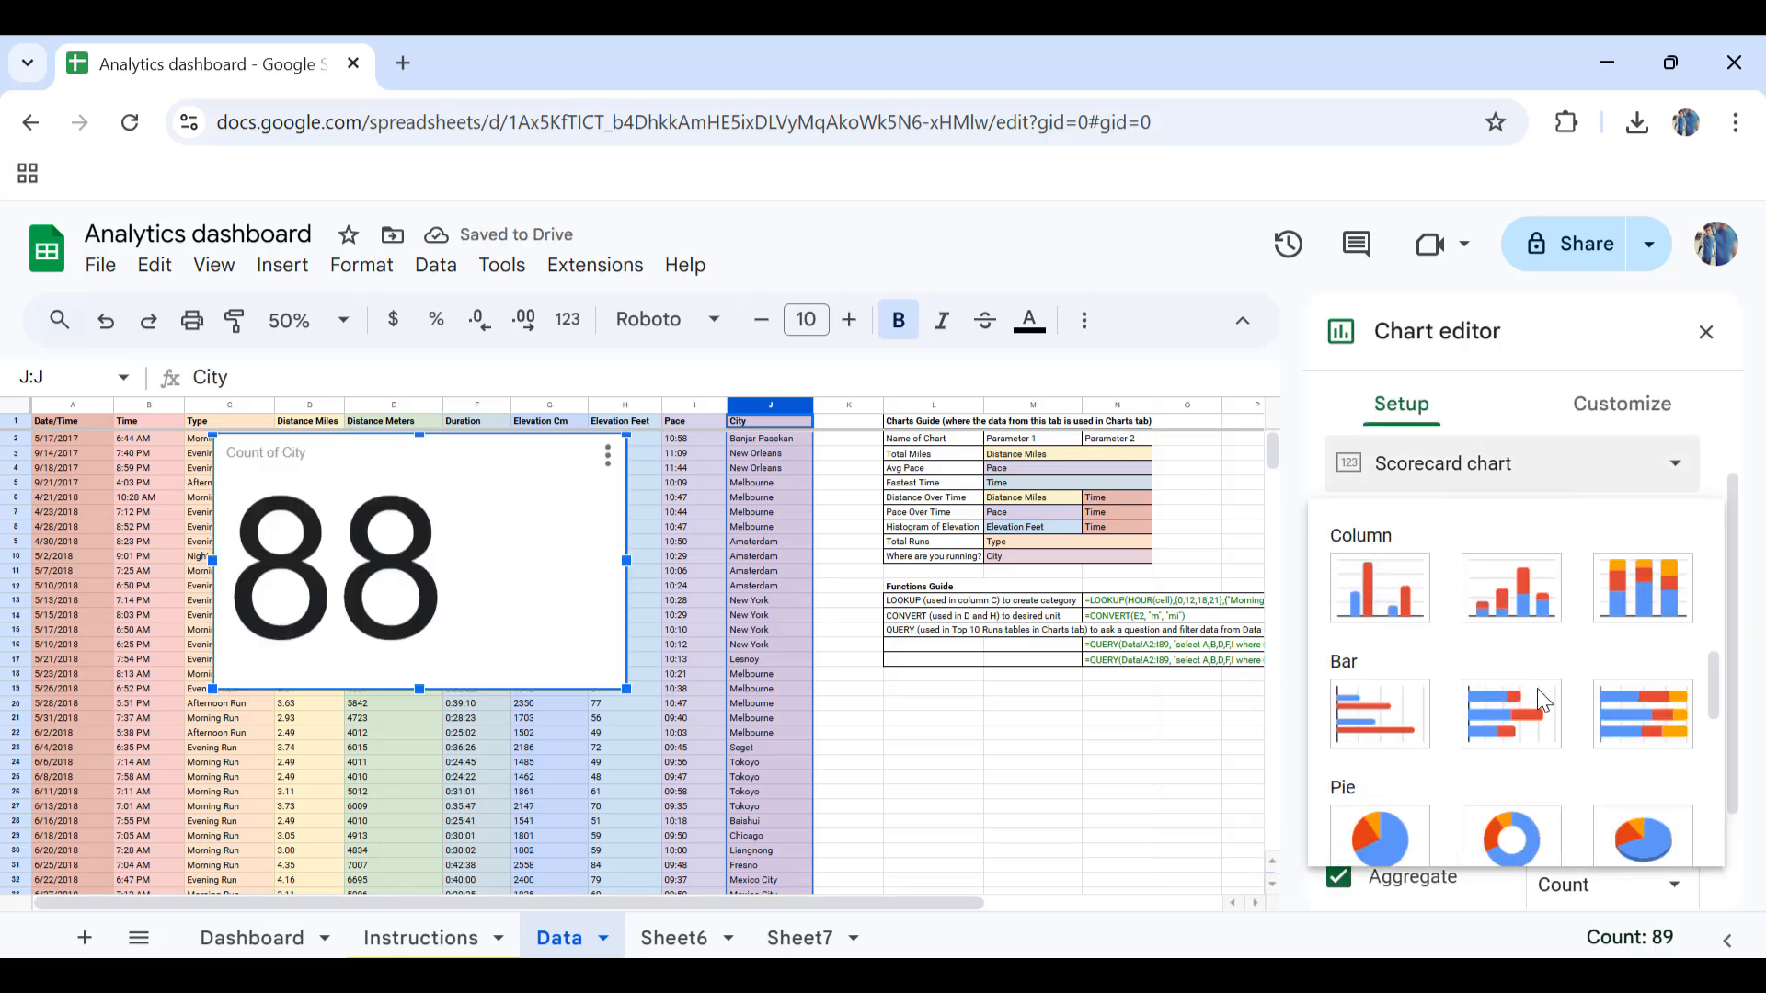
scroll(1537, 691, "down", 5)
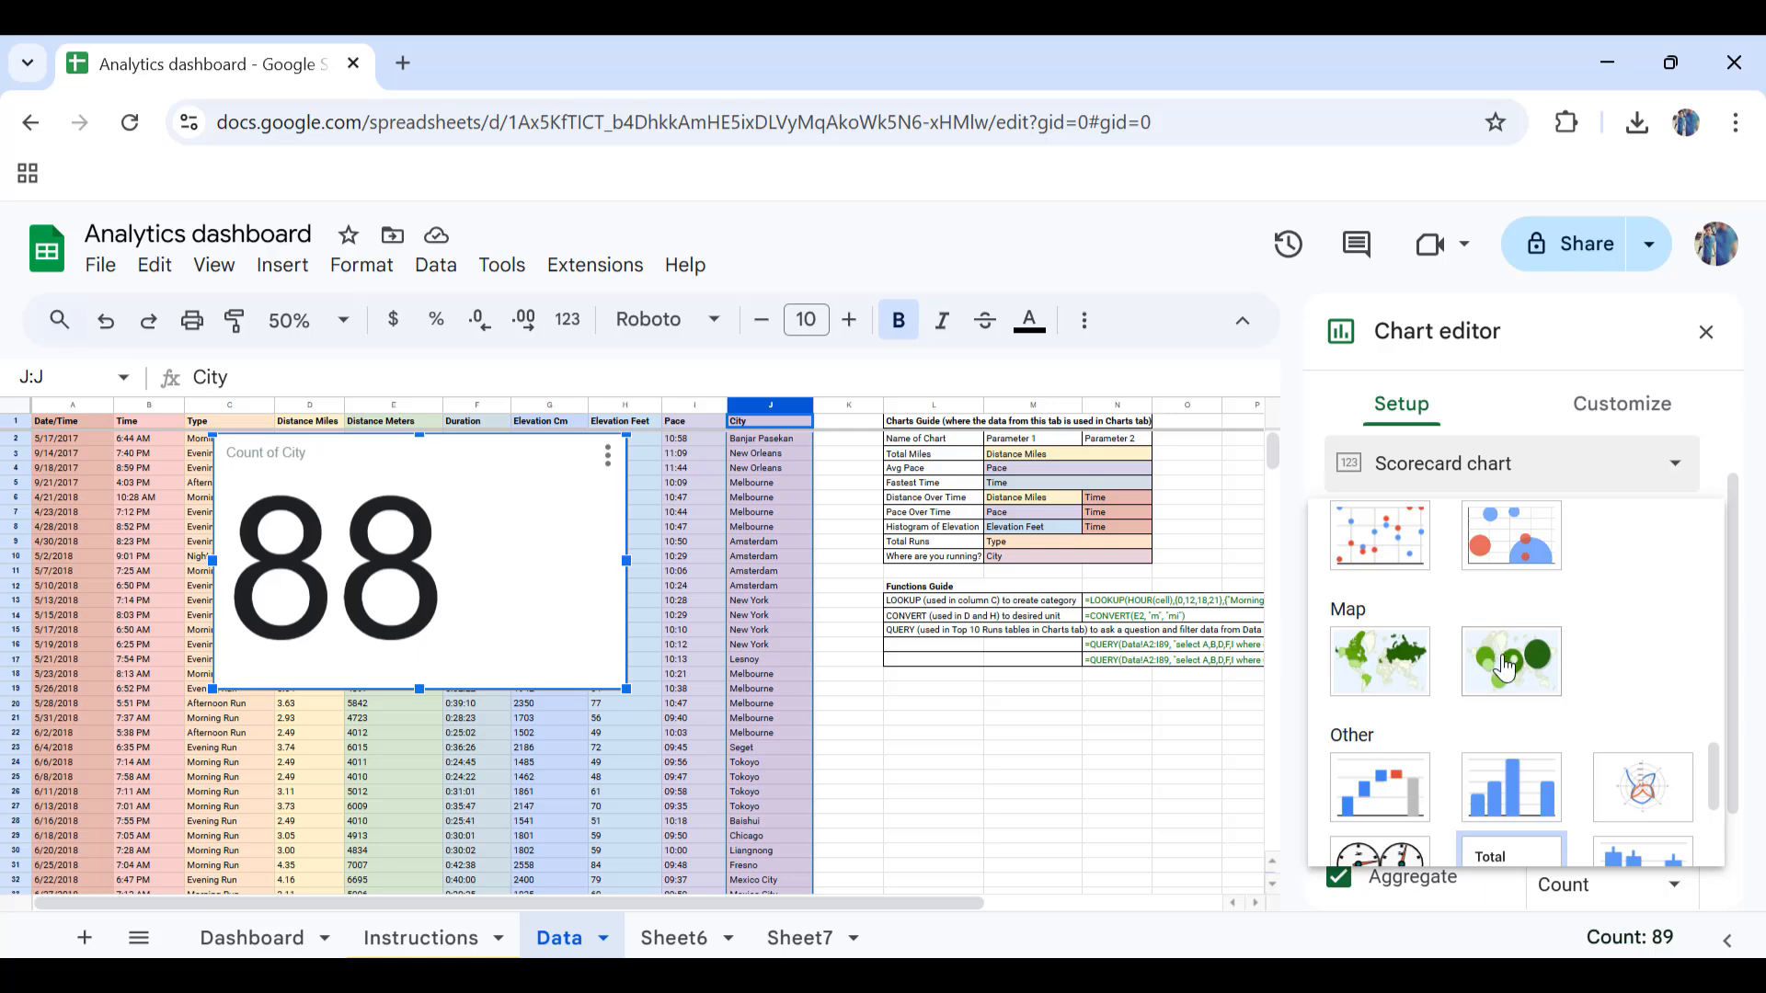
left_click(1506, 668)
scroll(1513, 644, "up", 1)
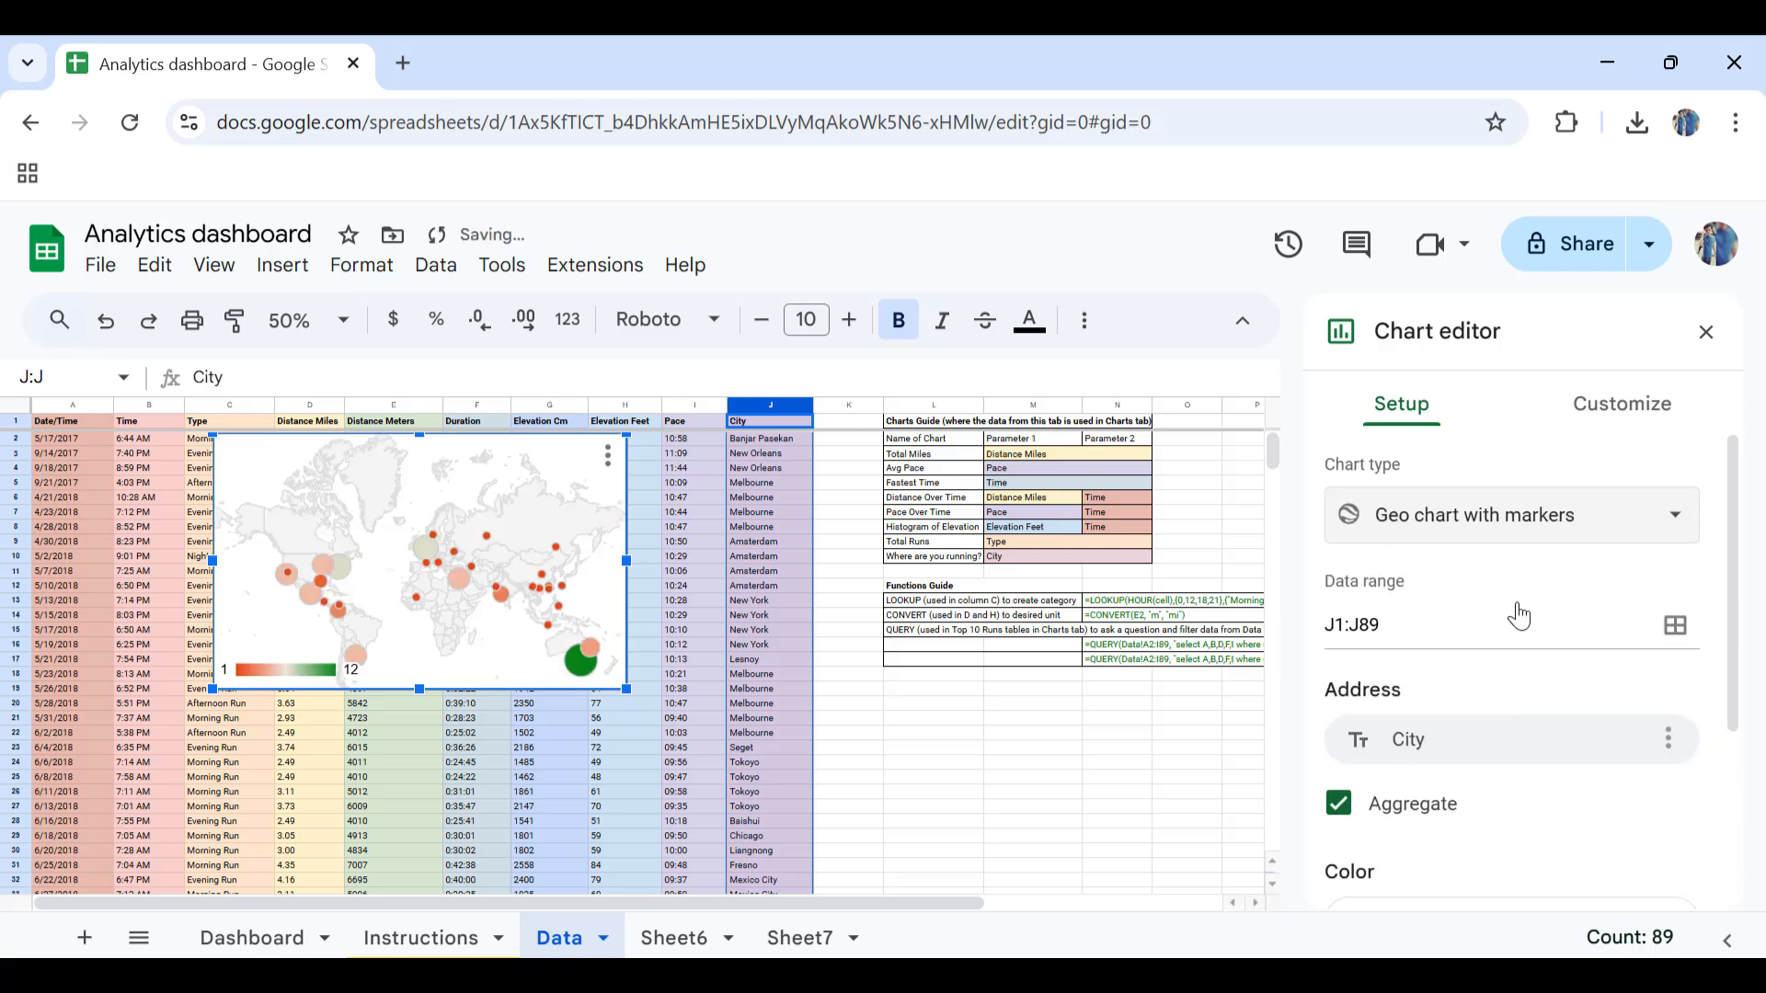
left_click(1706, 332)
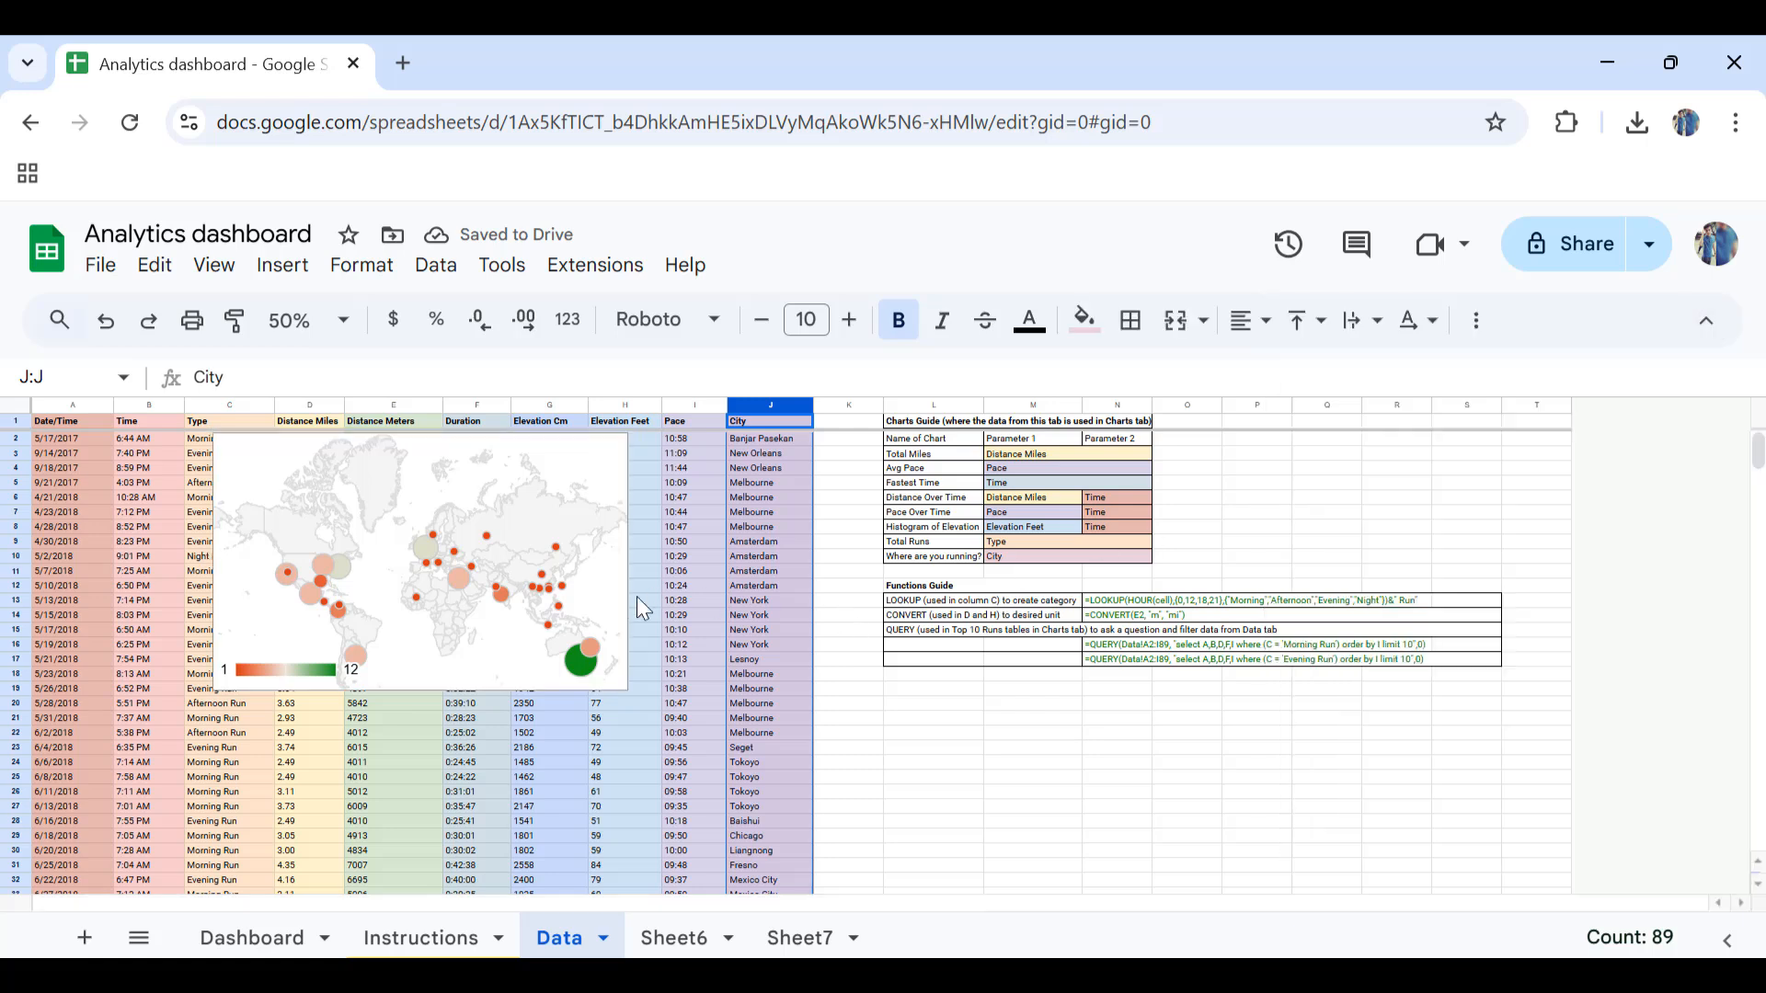
Step: Copy the map chart to Sheet7 below the Where are you running? band and remove the original from the Data sheet
left_click(607, 603)
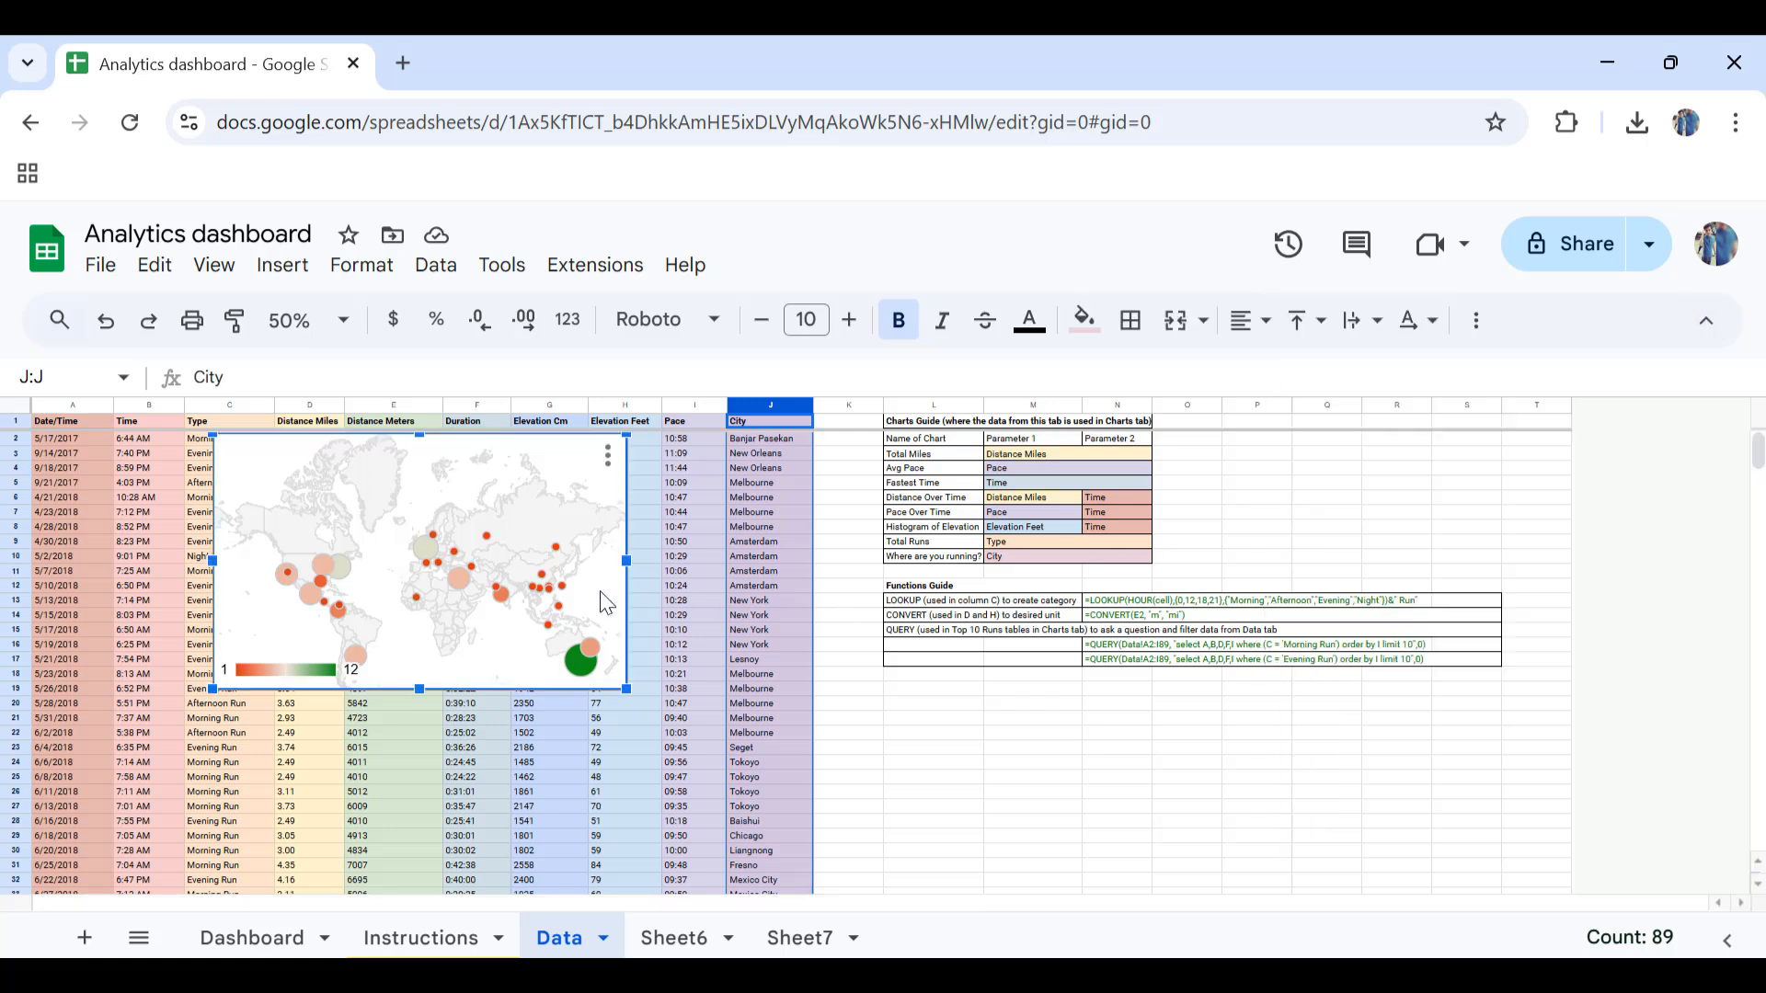
left_click(800, 937)
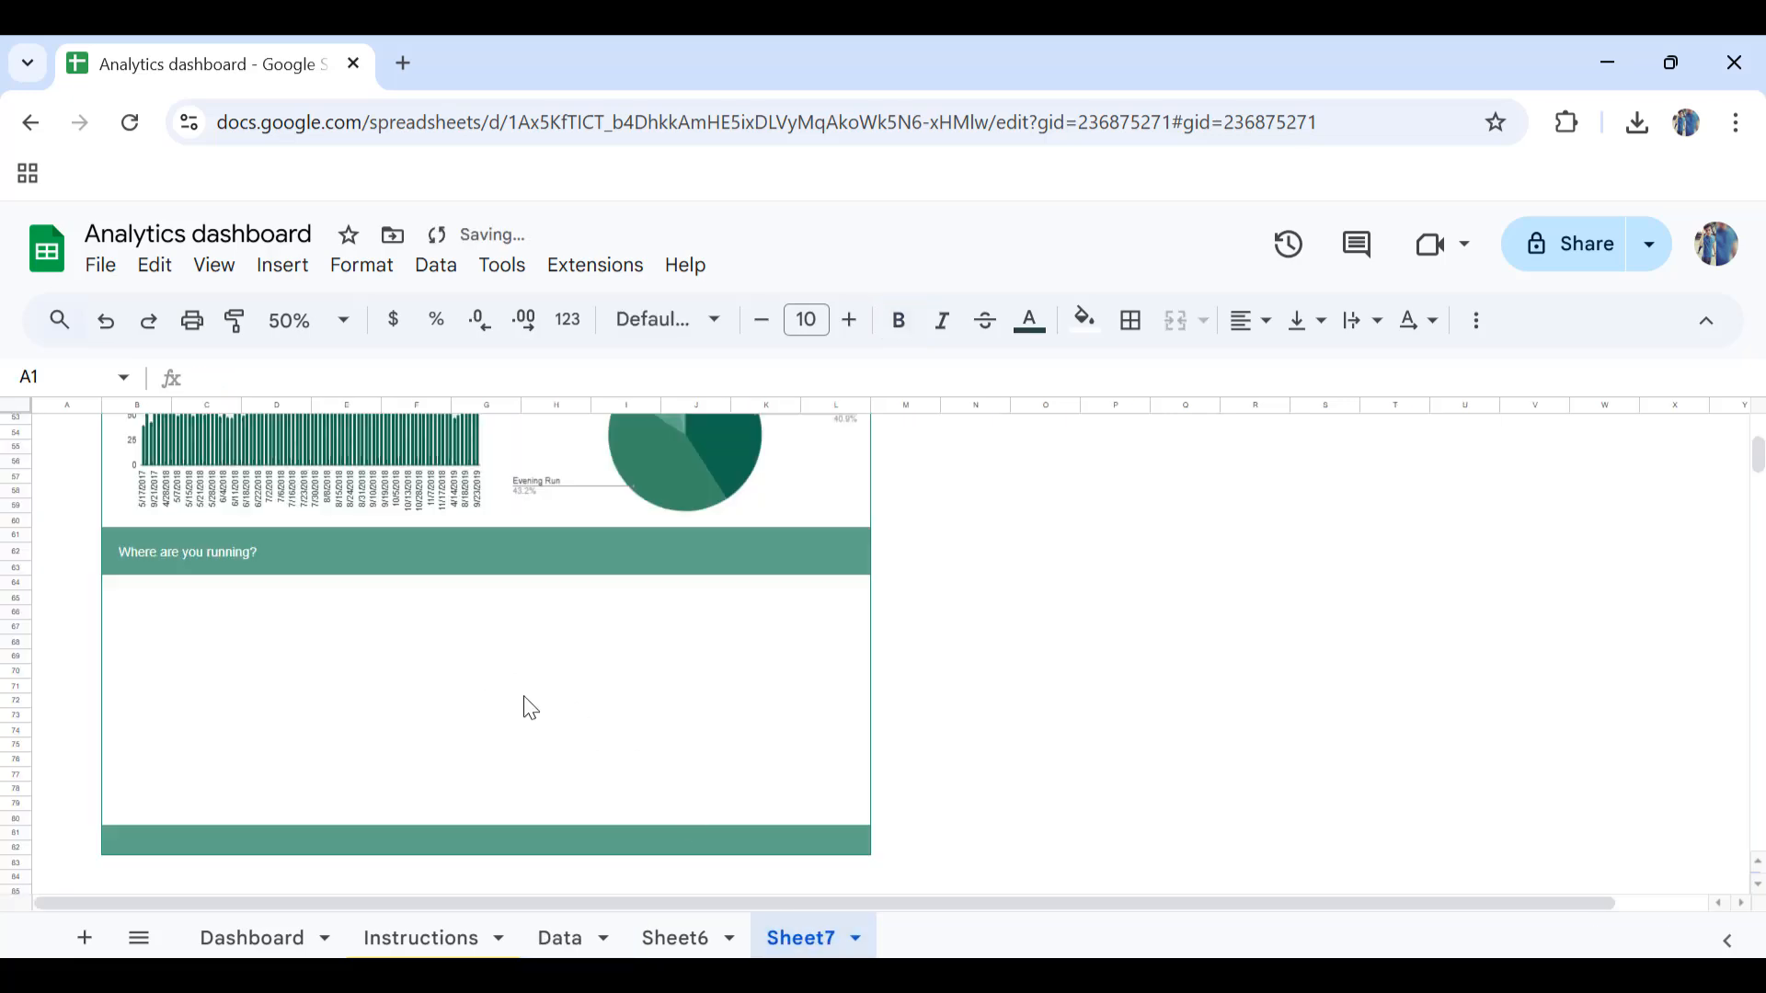
scroll(530, 708, "up", 10)
scroll(505, 643, "down", 10)
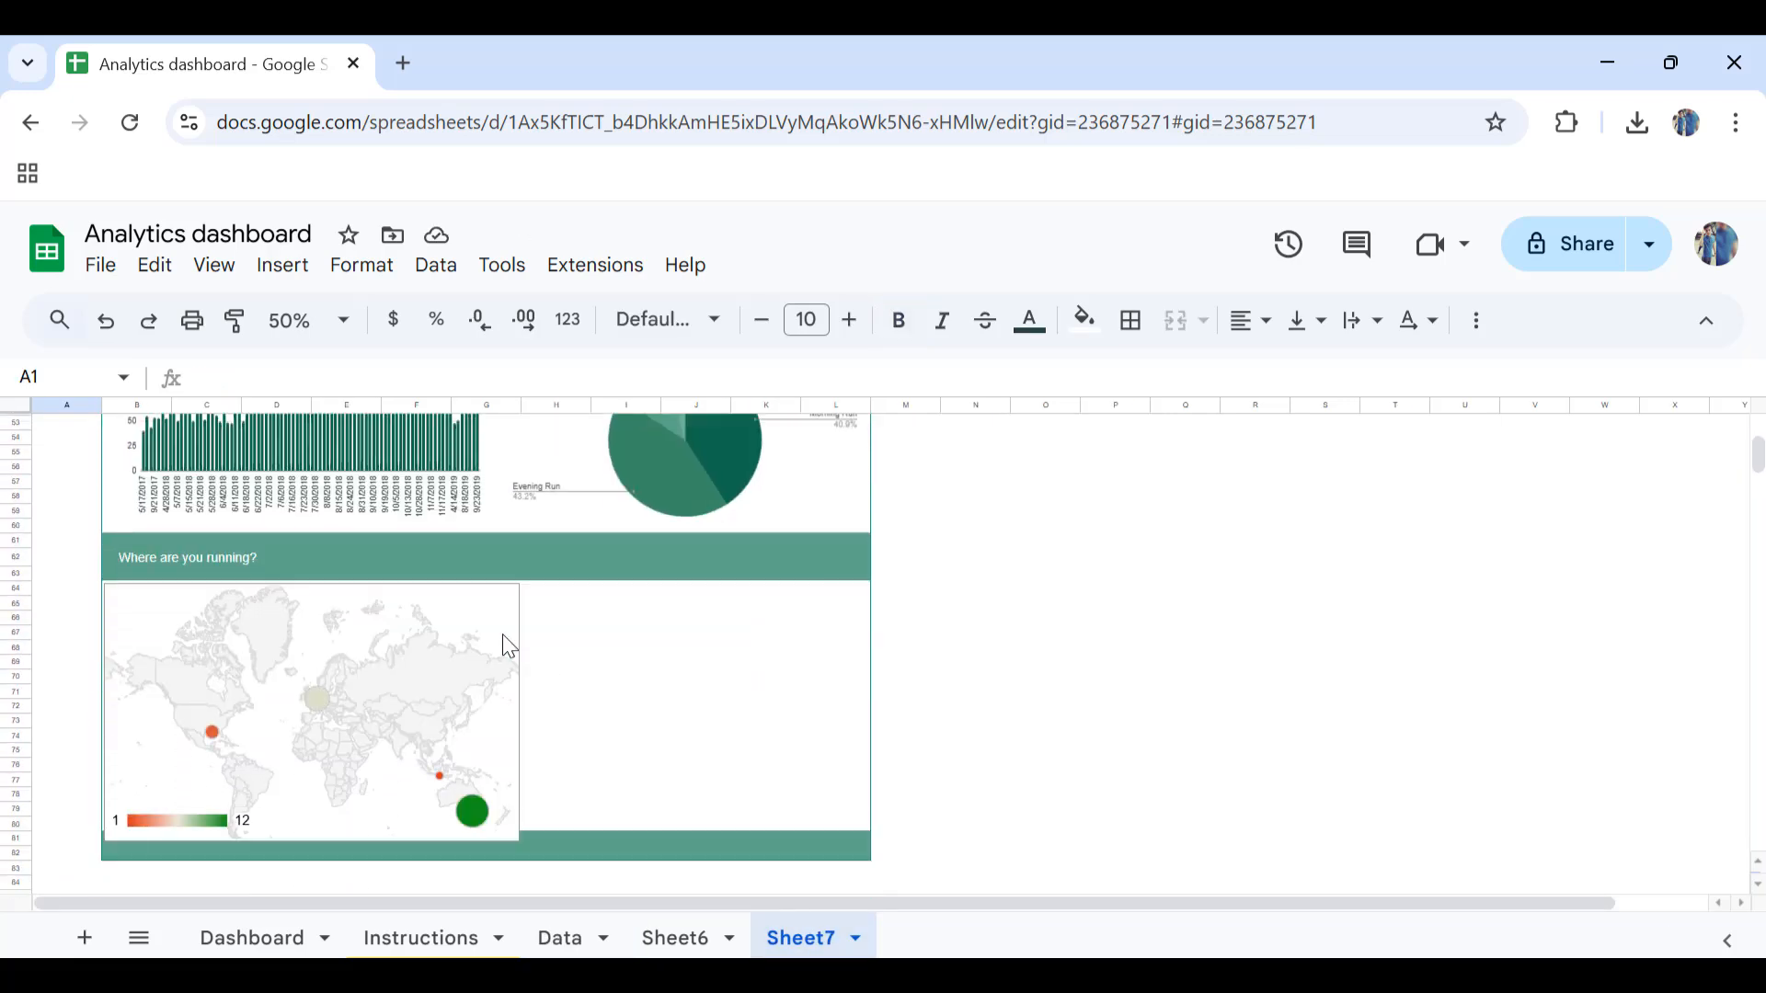
left_click(571, 942)
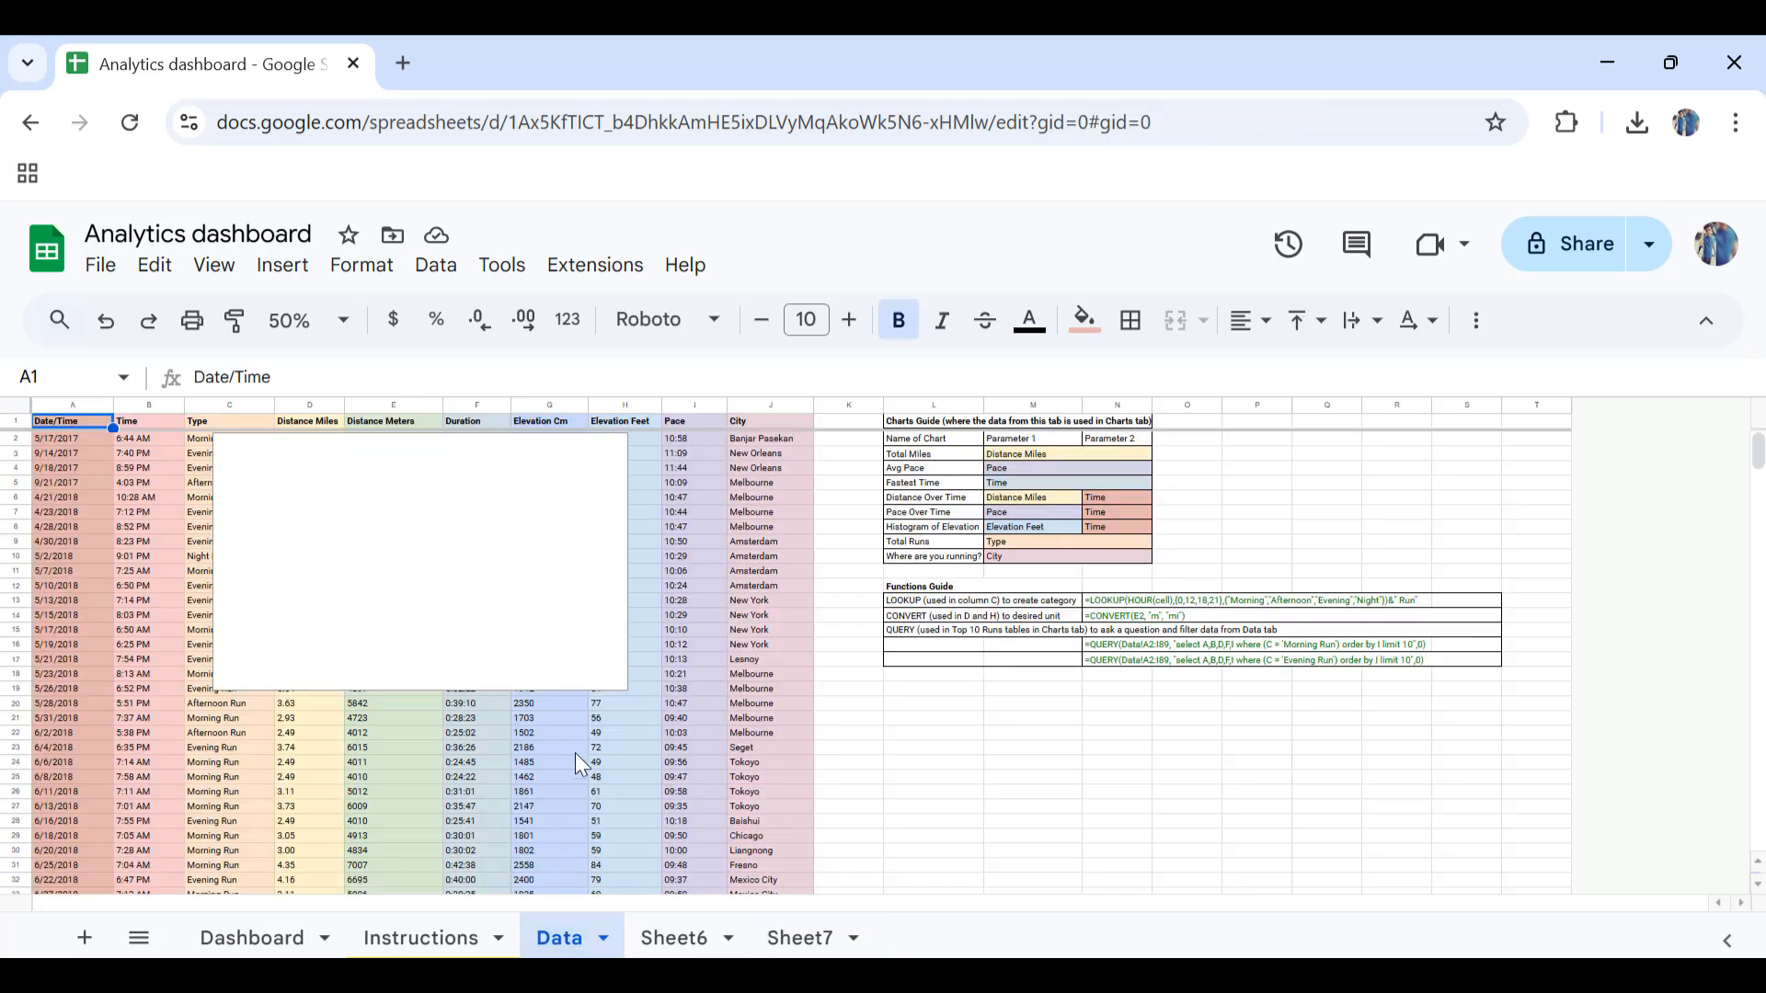
Step: Add a slicer to the Data sheet that filters by the Time column, column B, adjusting its data range
left_click(267, 938)
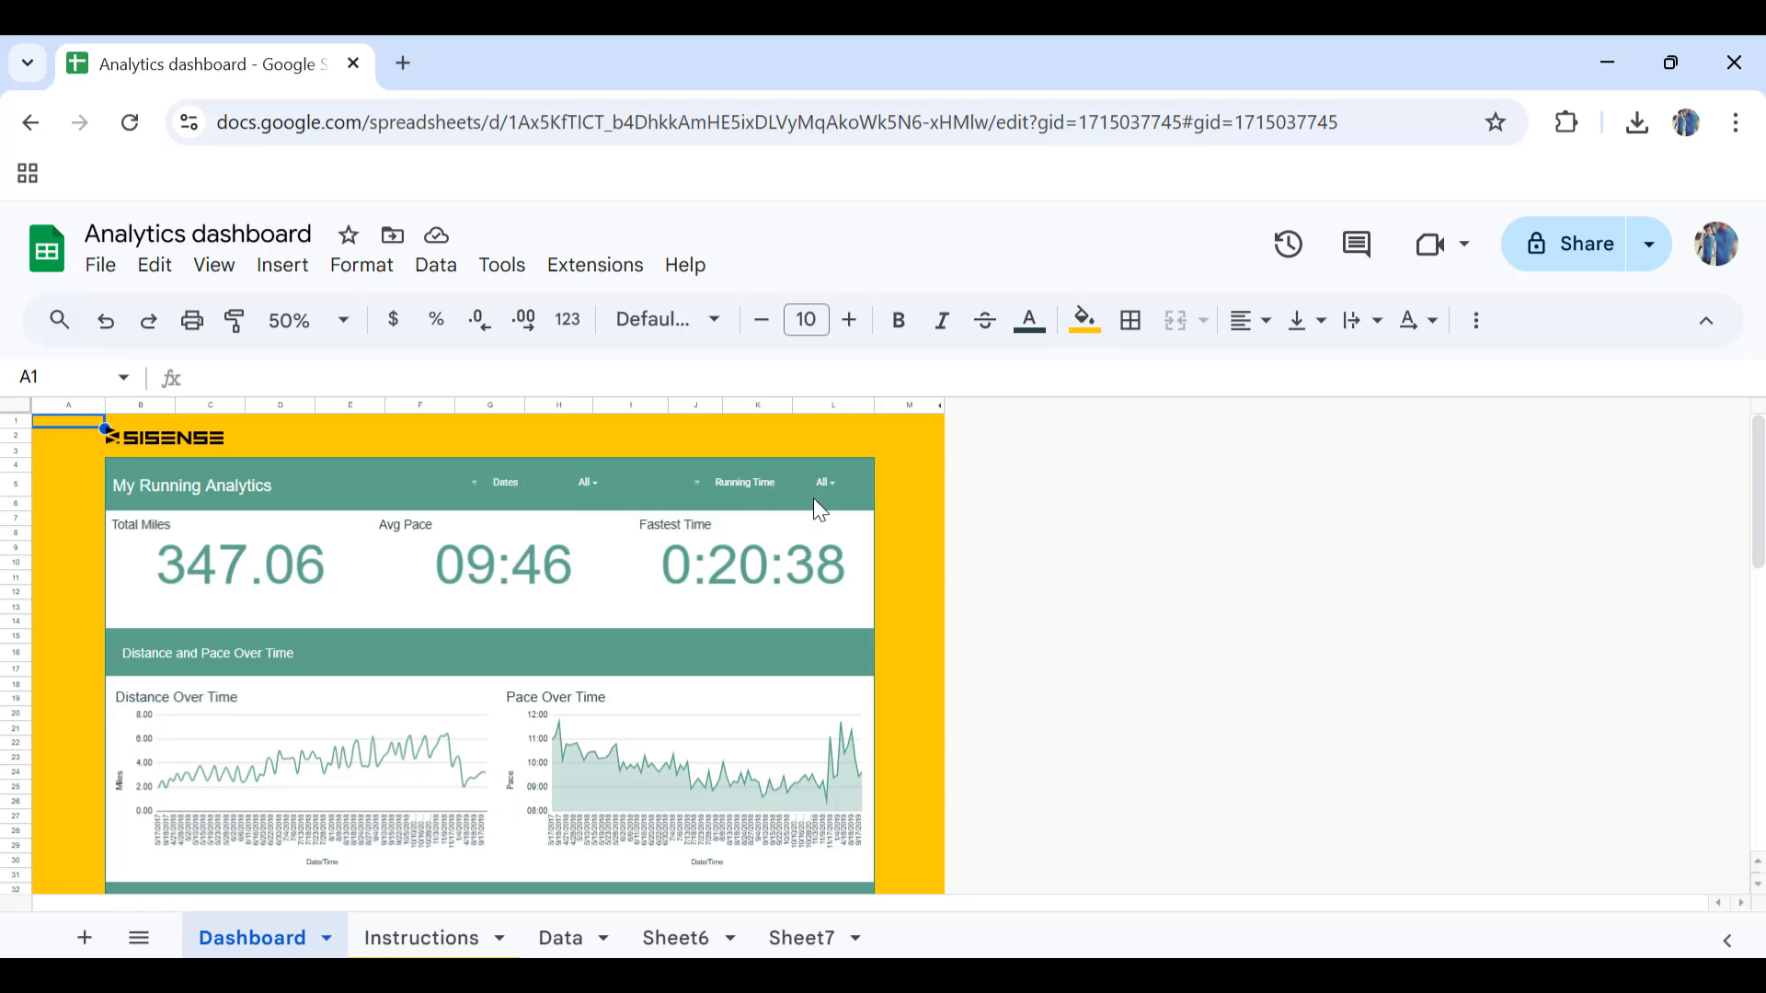
left_click(560, 938)
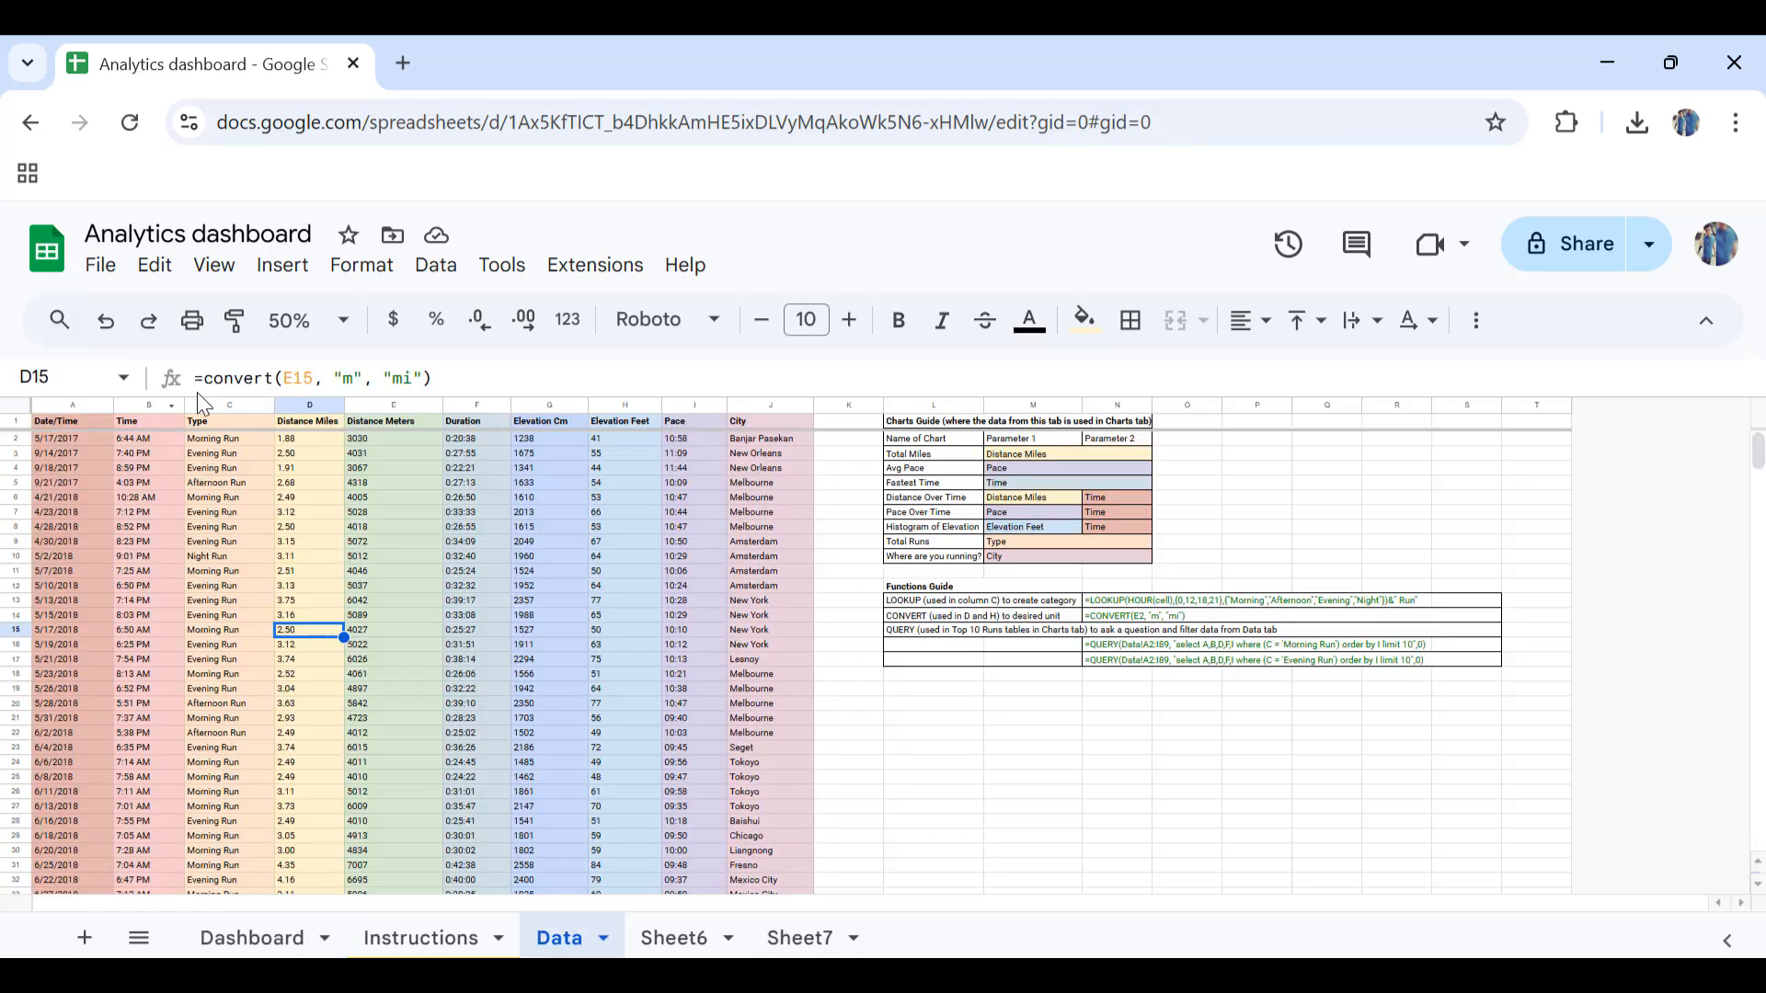
left_click(135, 404)
left_click(421, 271)
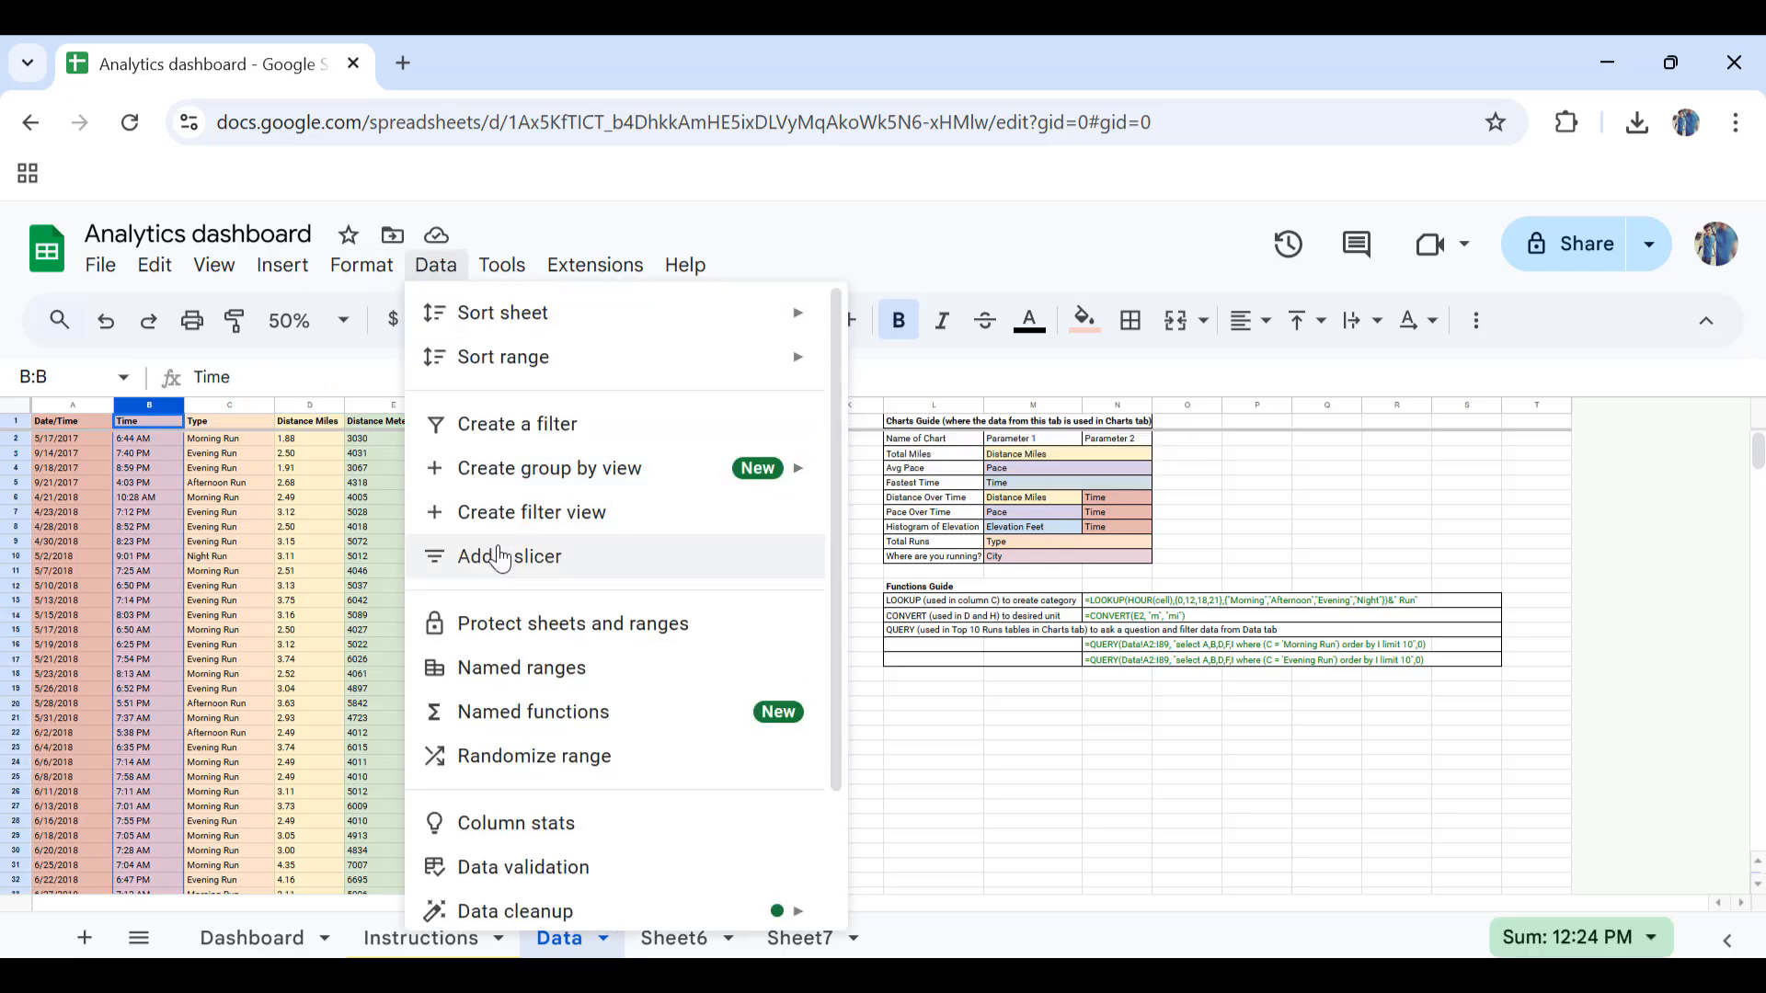
left_click(499, 558)
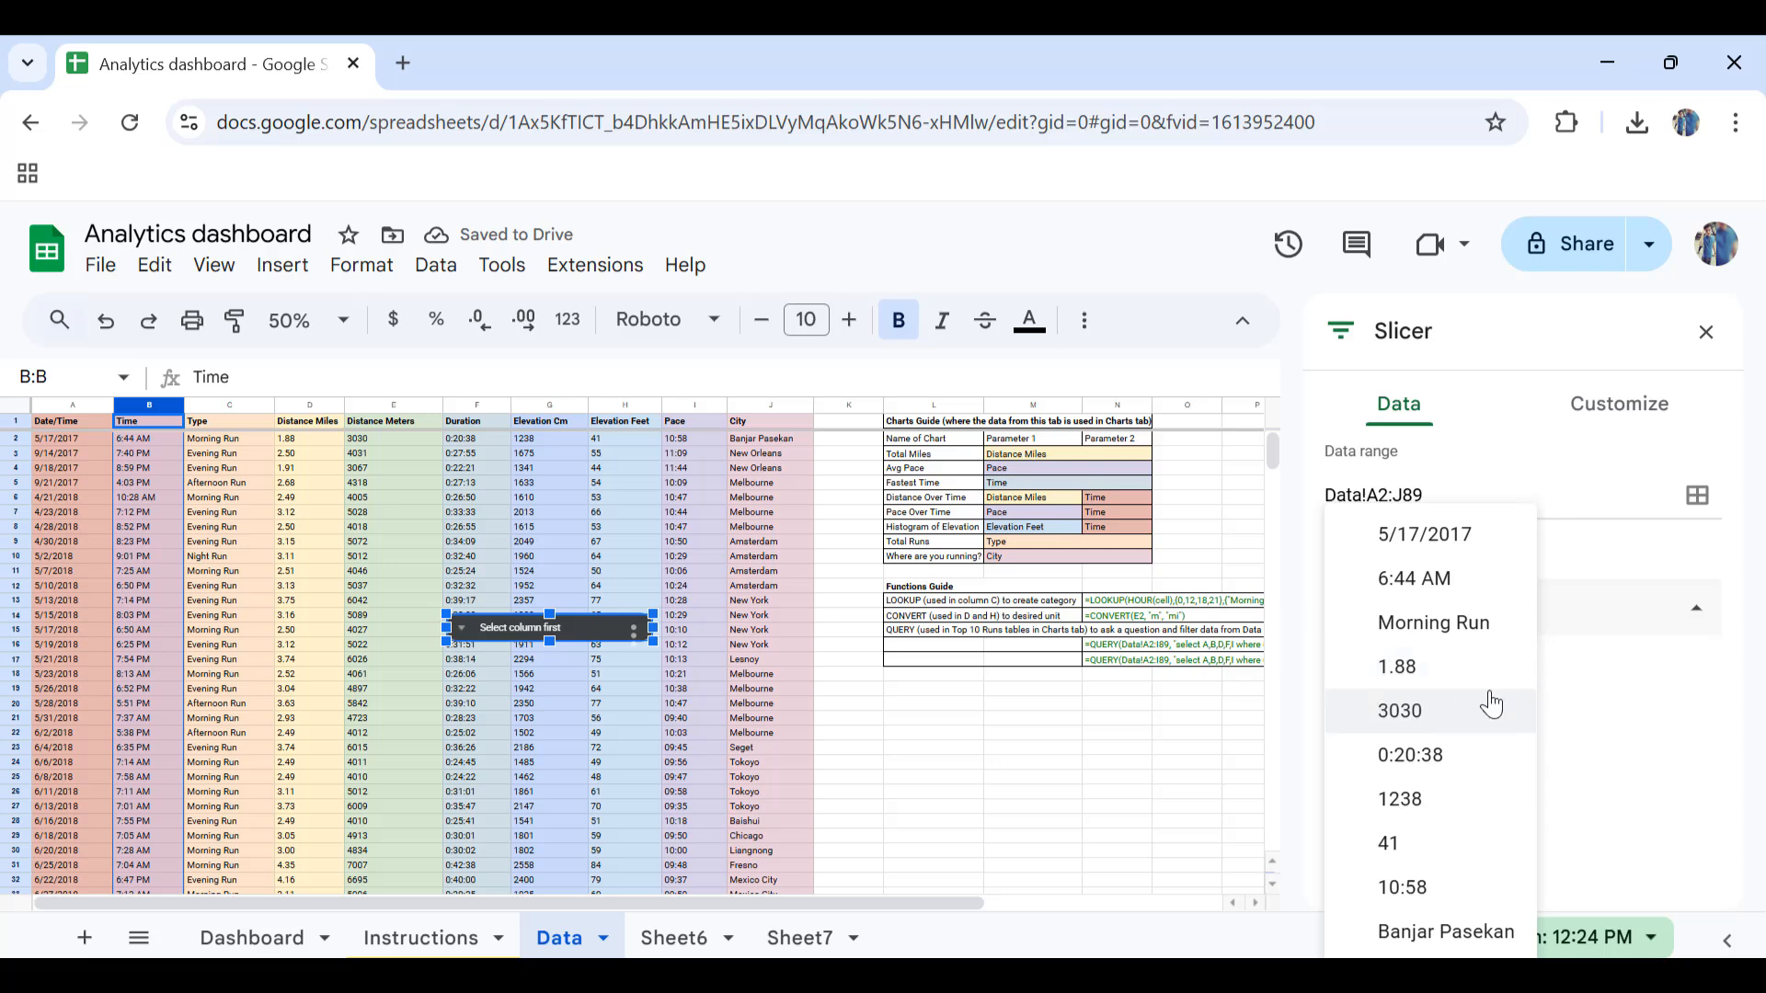
left_click(1387, 489)
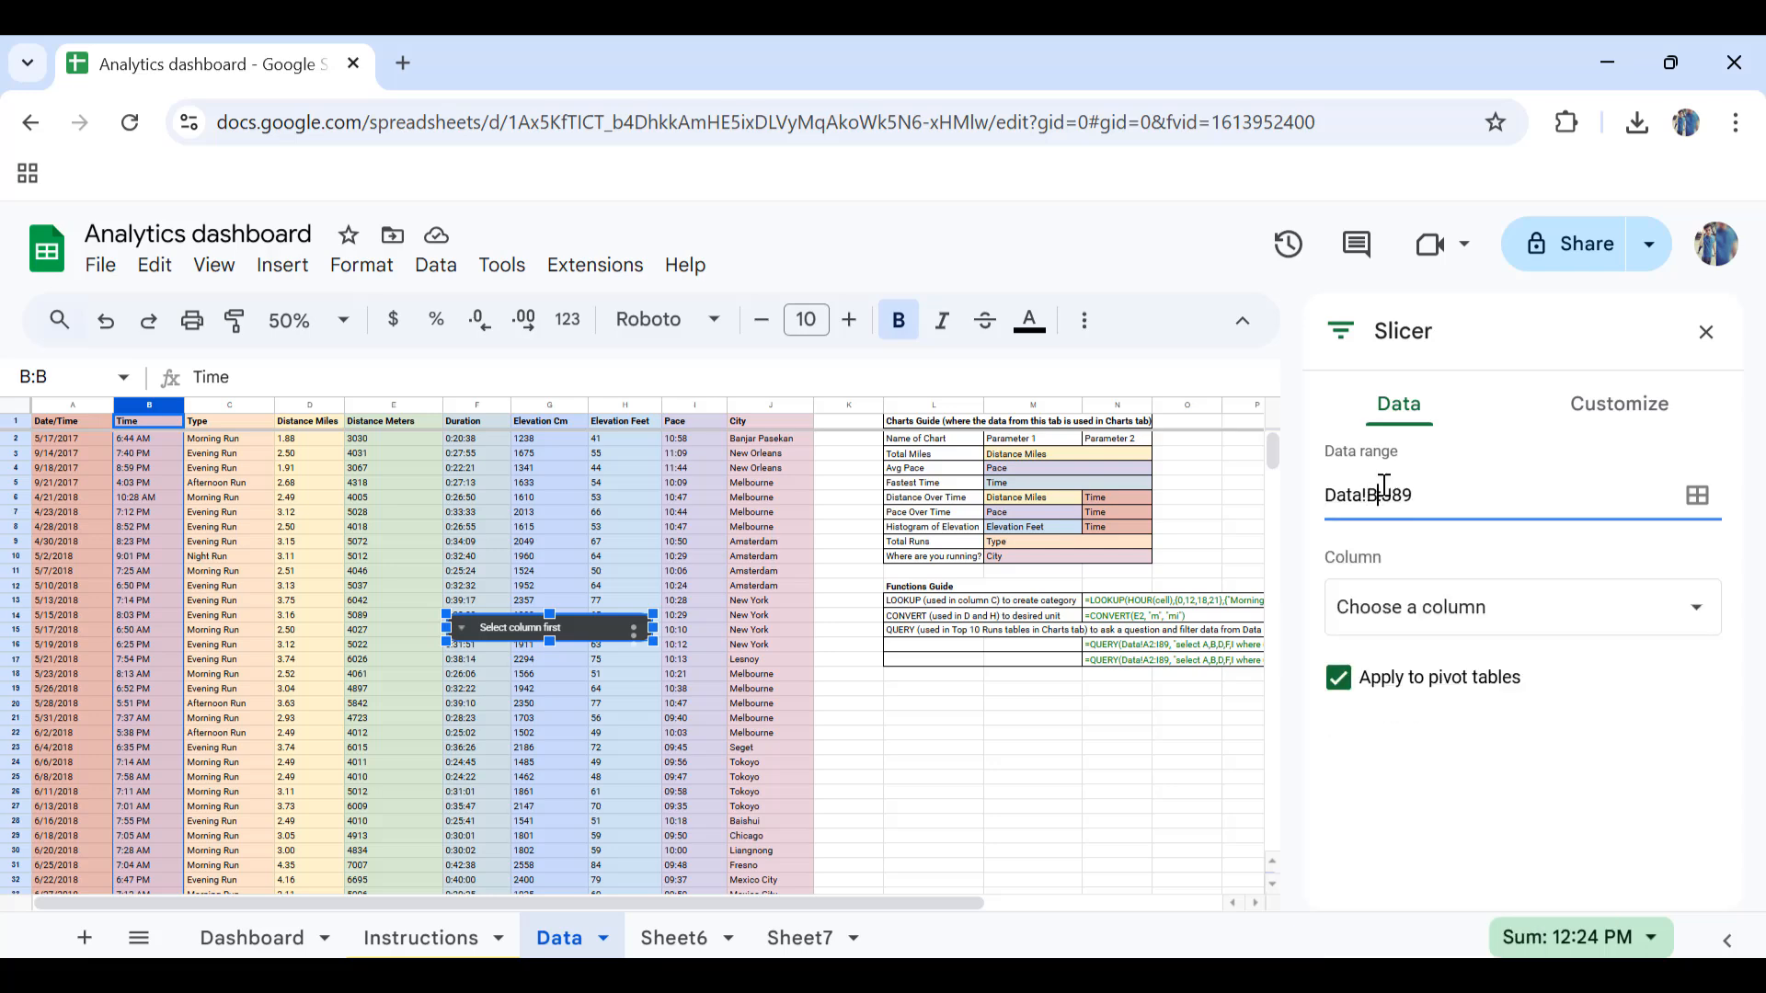
key("Return")
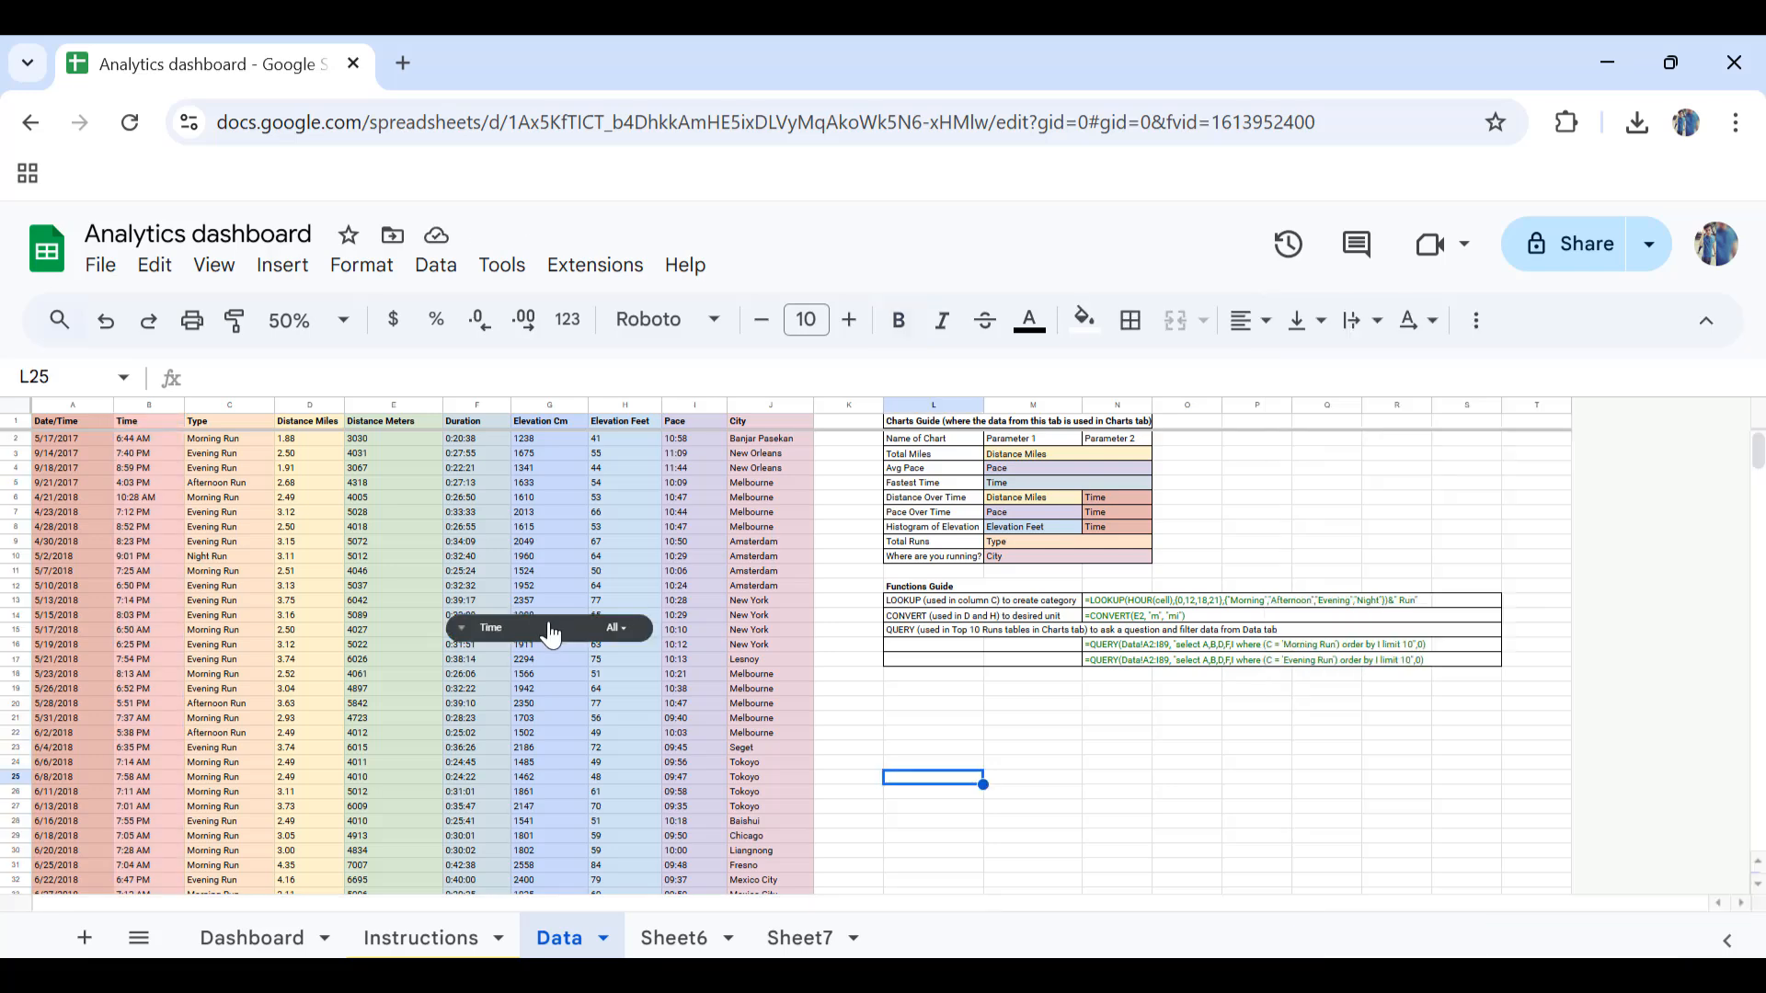
Step: Copy the Time slicer from the Data sheet to Sheet7 and place it in the My Running Analytics header band, beside the title
left_click(550, 626)
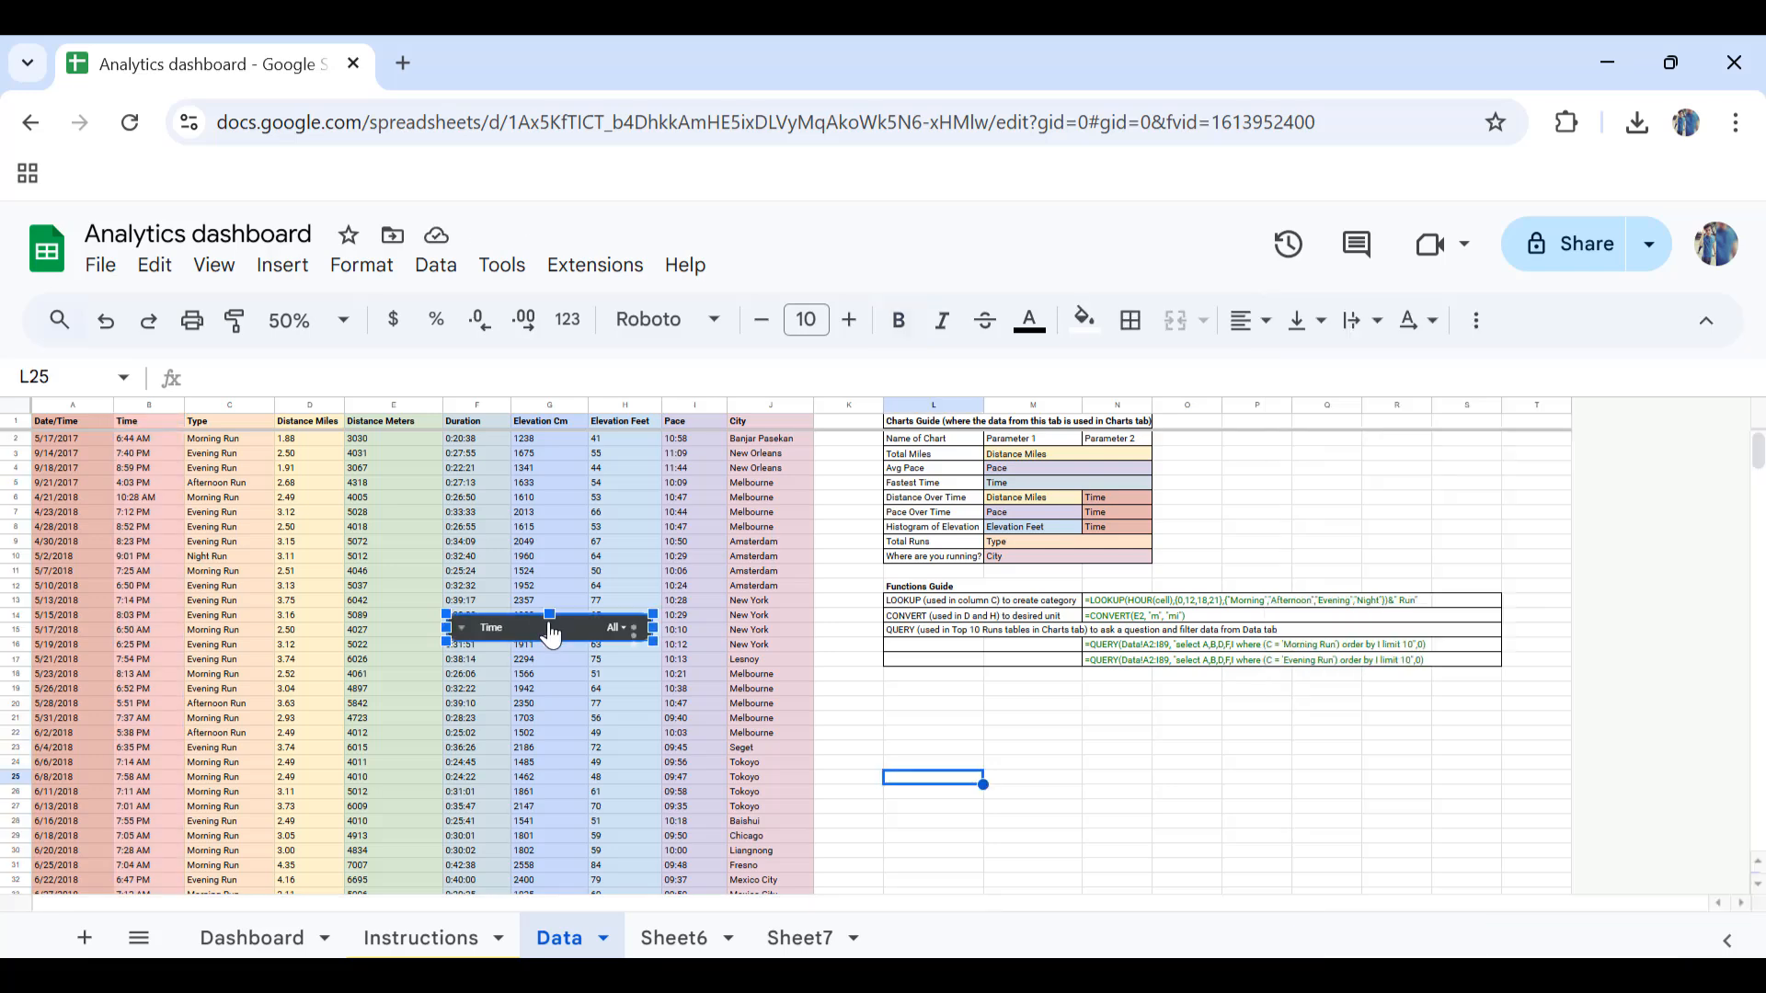
left_click(818, 942)
scroll(666, 728, "up", 10)
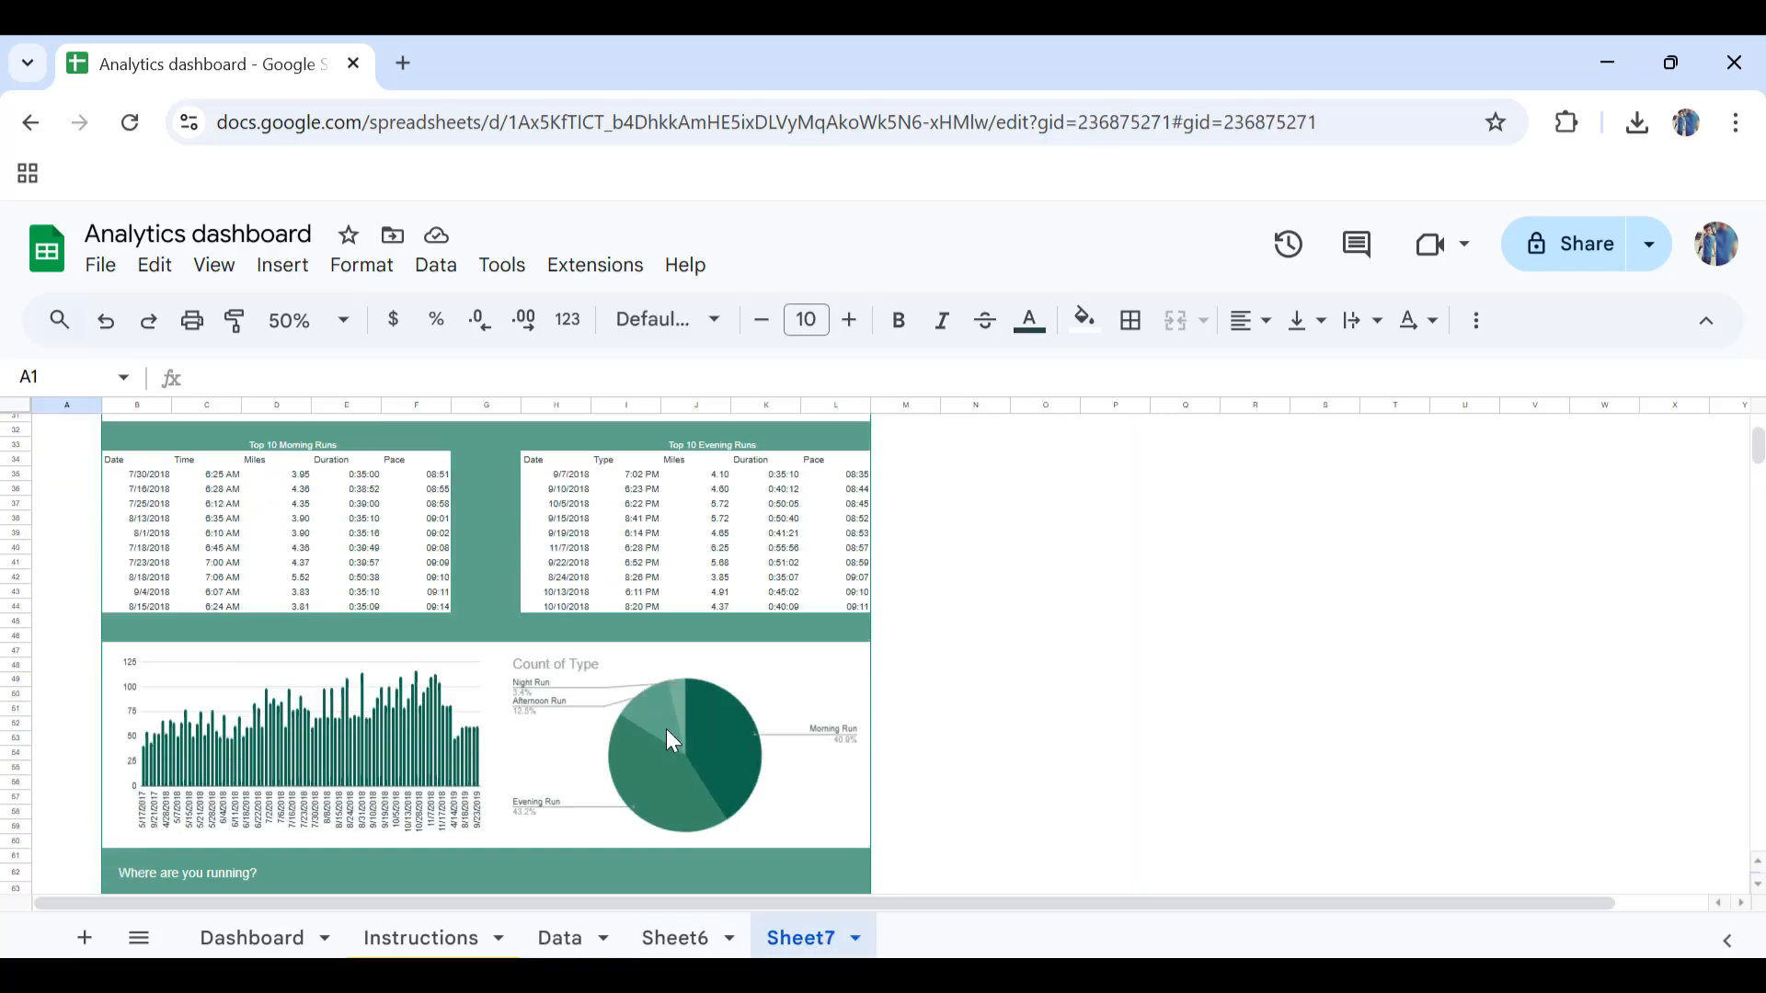
key("ctrl+v")
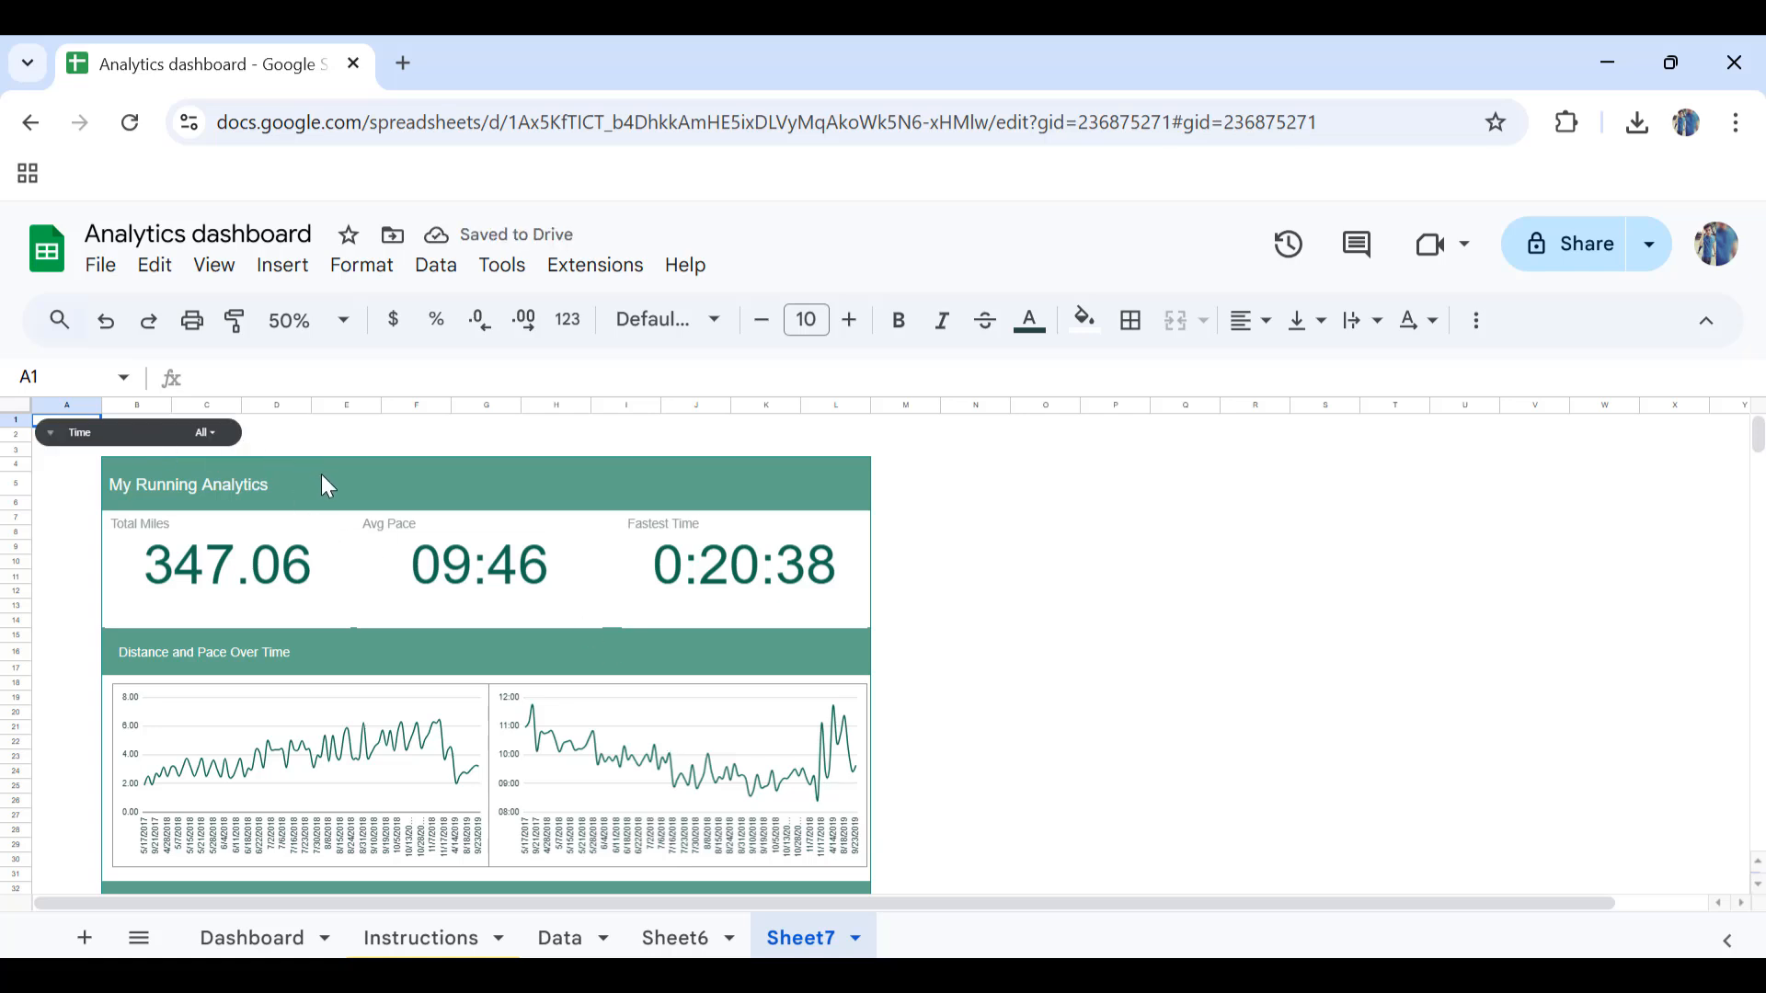
left_click(158, 440)
left_click_drag(159, 439, 483, 477)
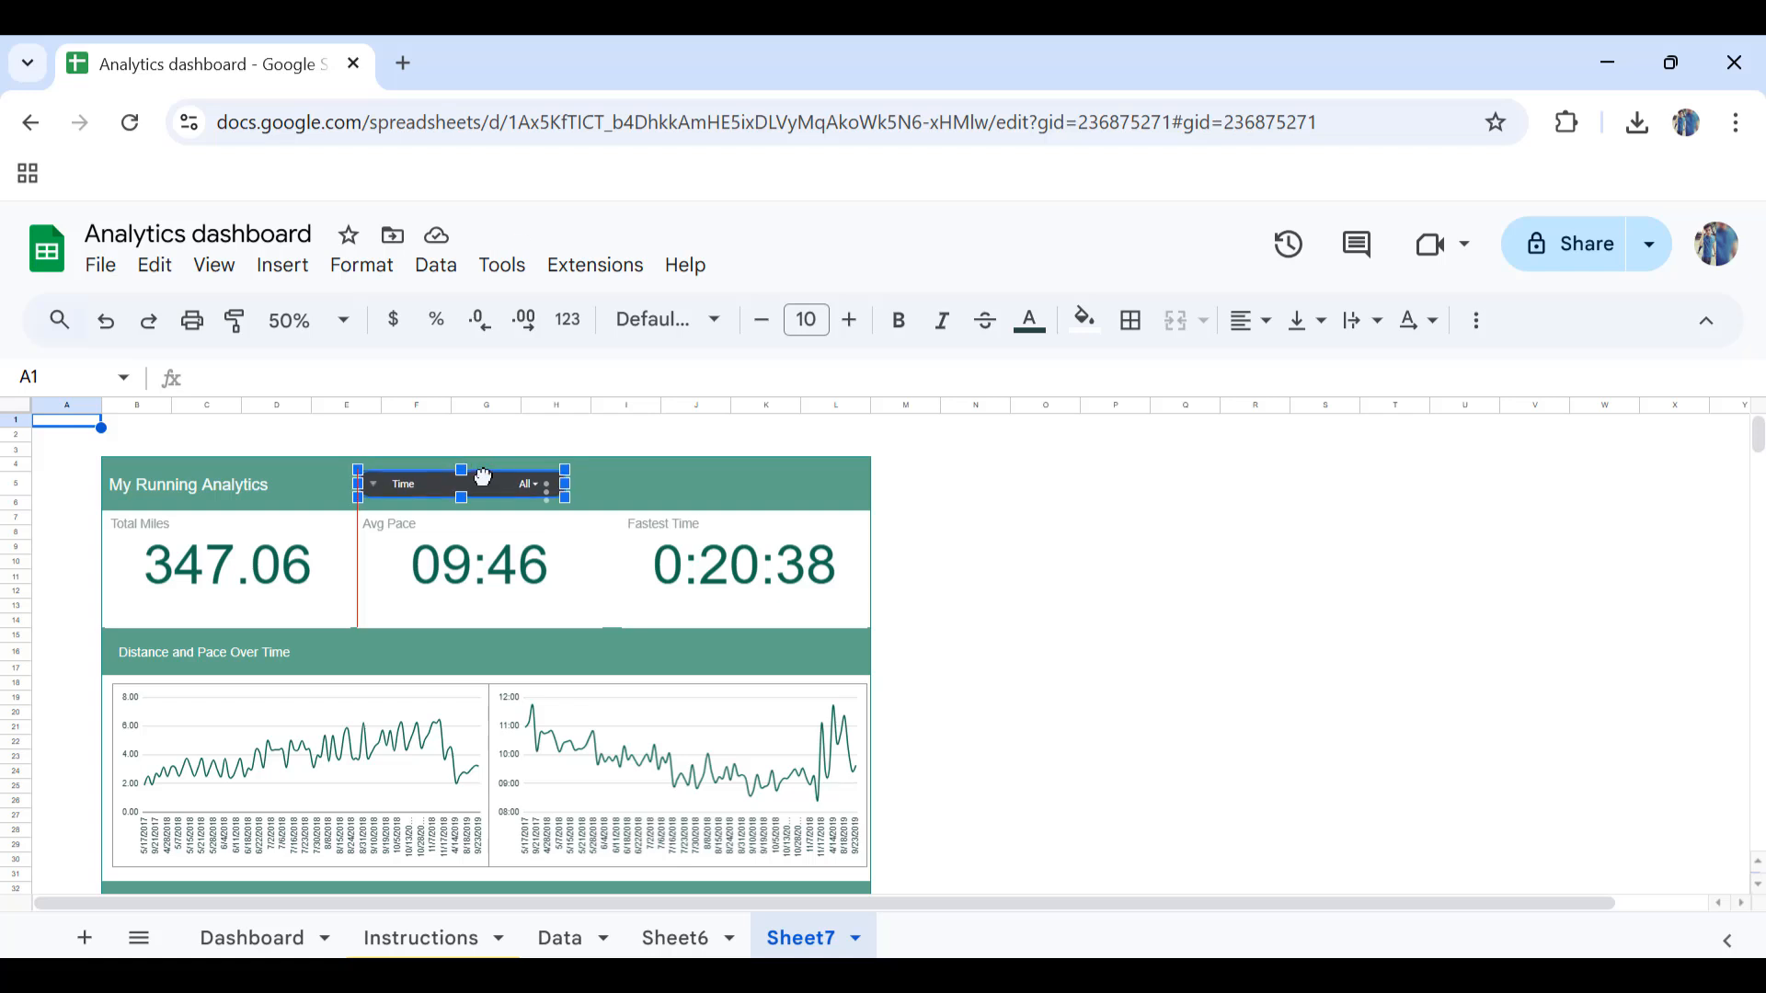
Step: Set the Time slicer's background color to the green of the header band, sampled with the color picker
left_click(546, 489)
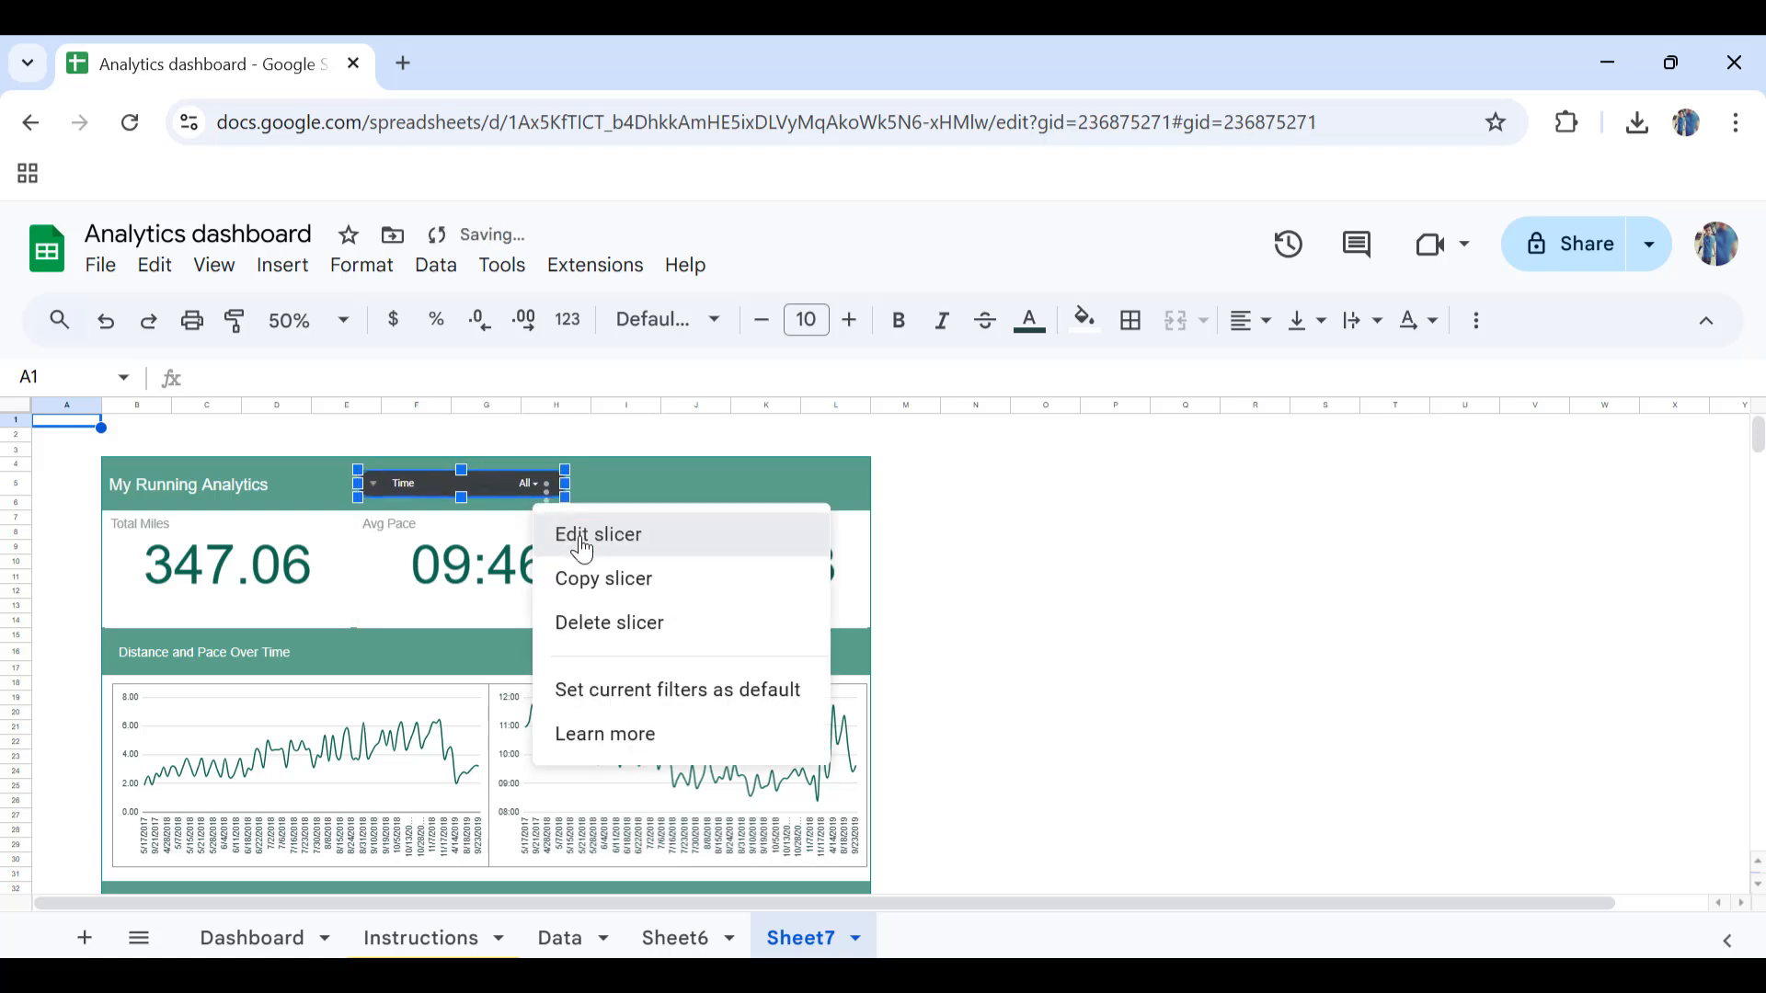
left_click(570, 530)
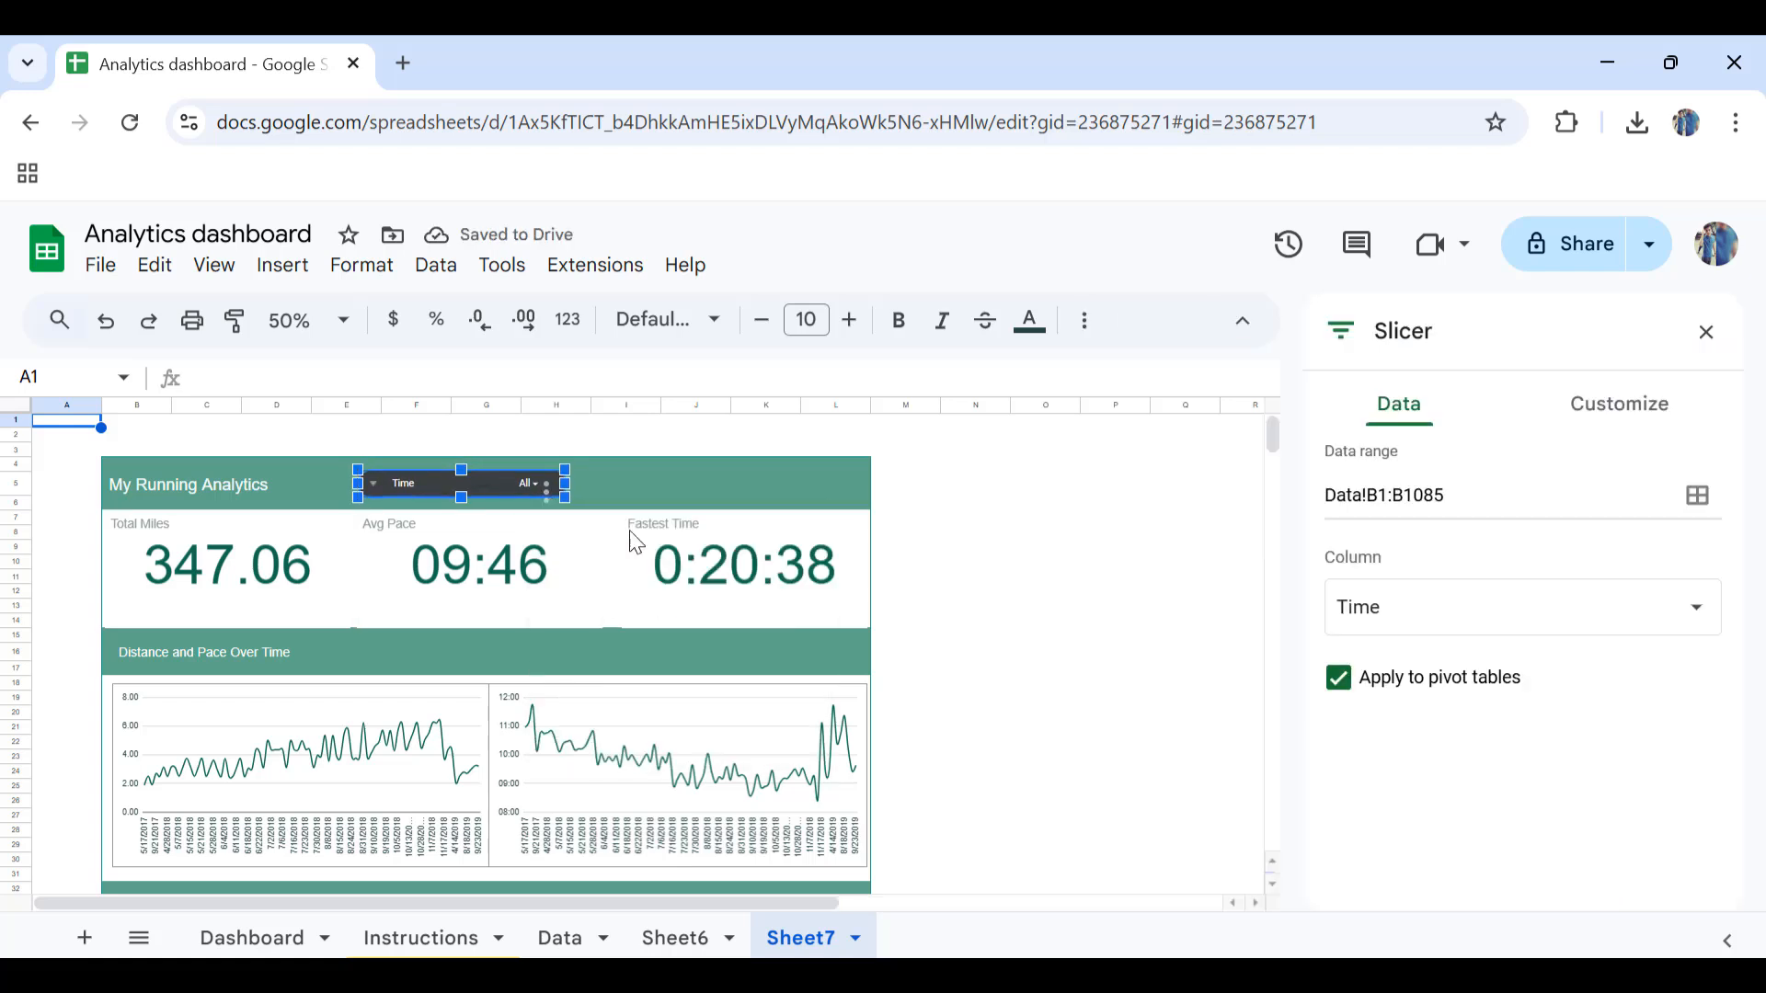
left_click(1614, 408)
scroll(1463, 712, "down", 1)
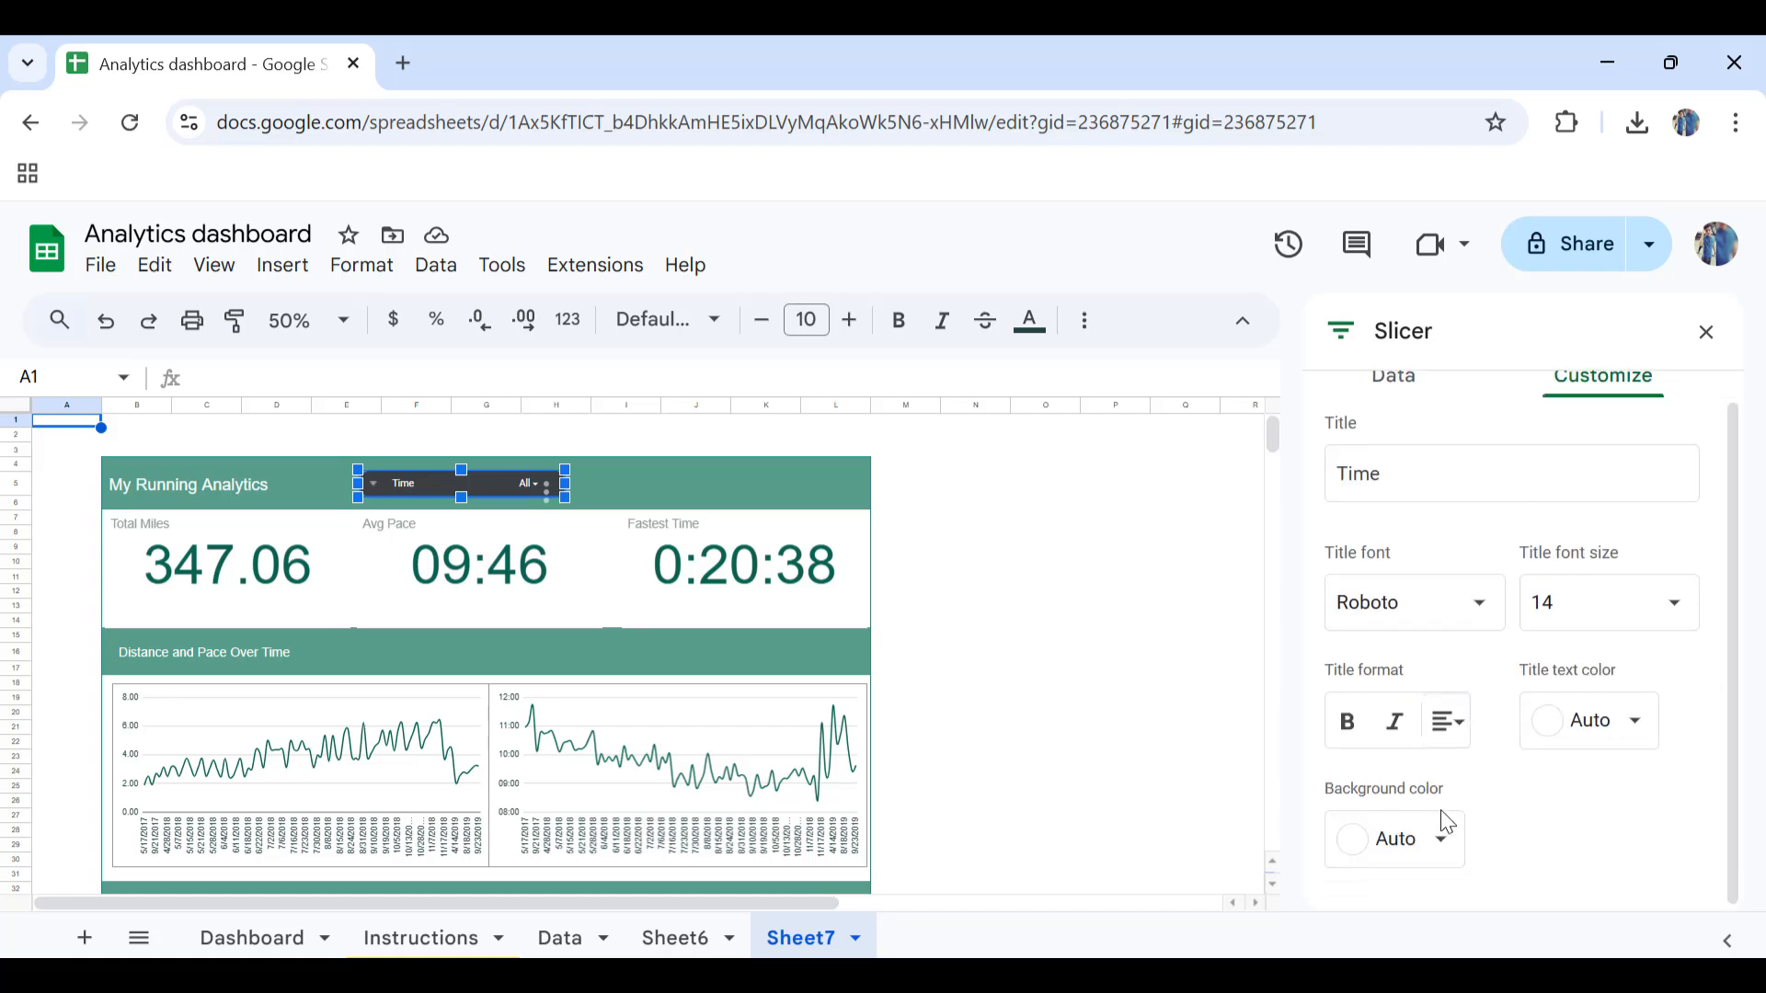
left_click(1440, 835)
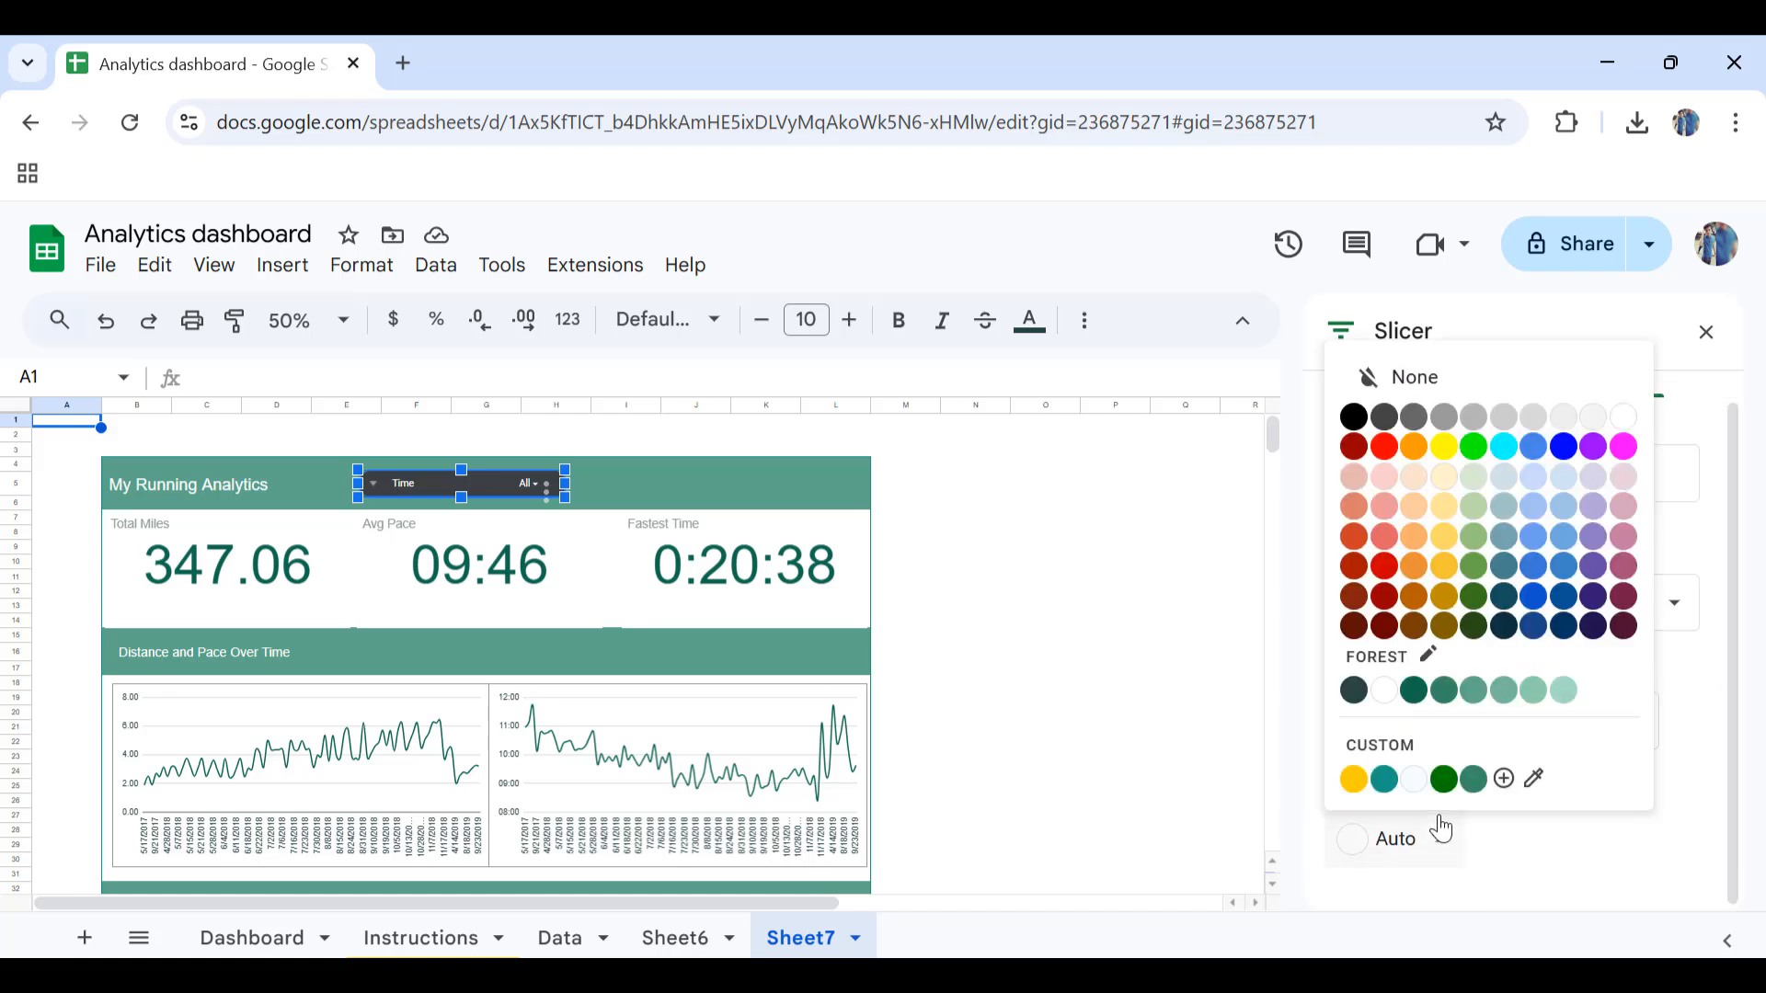
left_click(1534, 781)
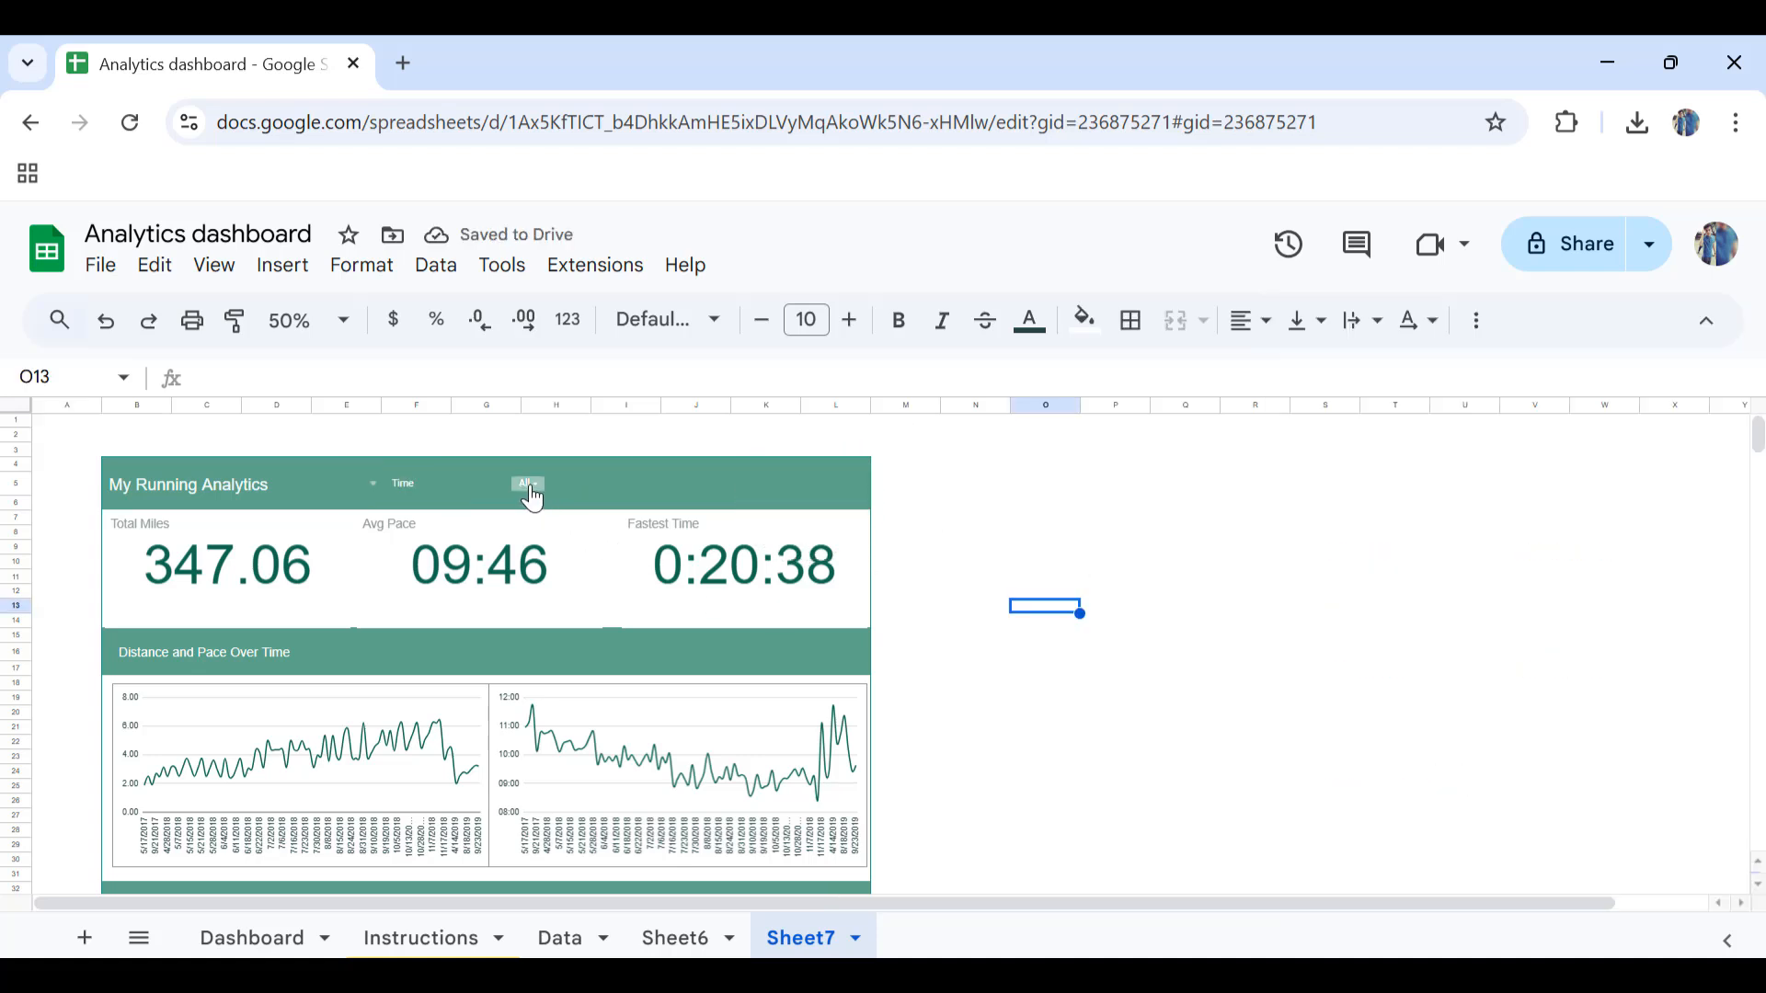
Step: Check the filter values offered by the Time slicer and review the whole Sheet7 dashboard from header to map
left_click(526, 484)
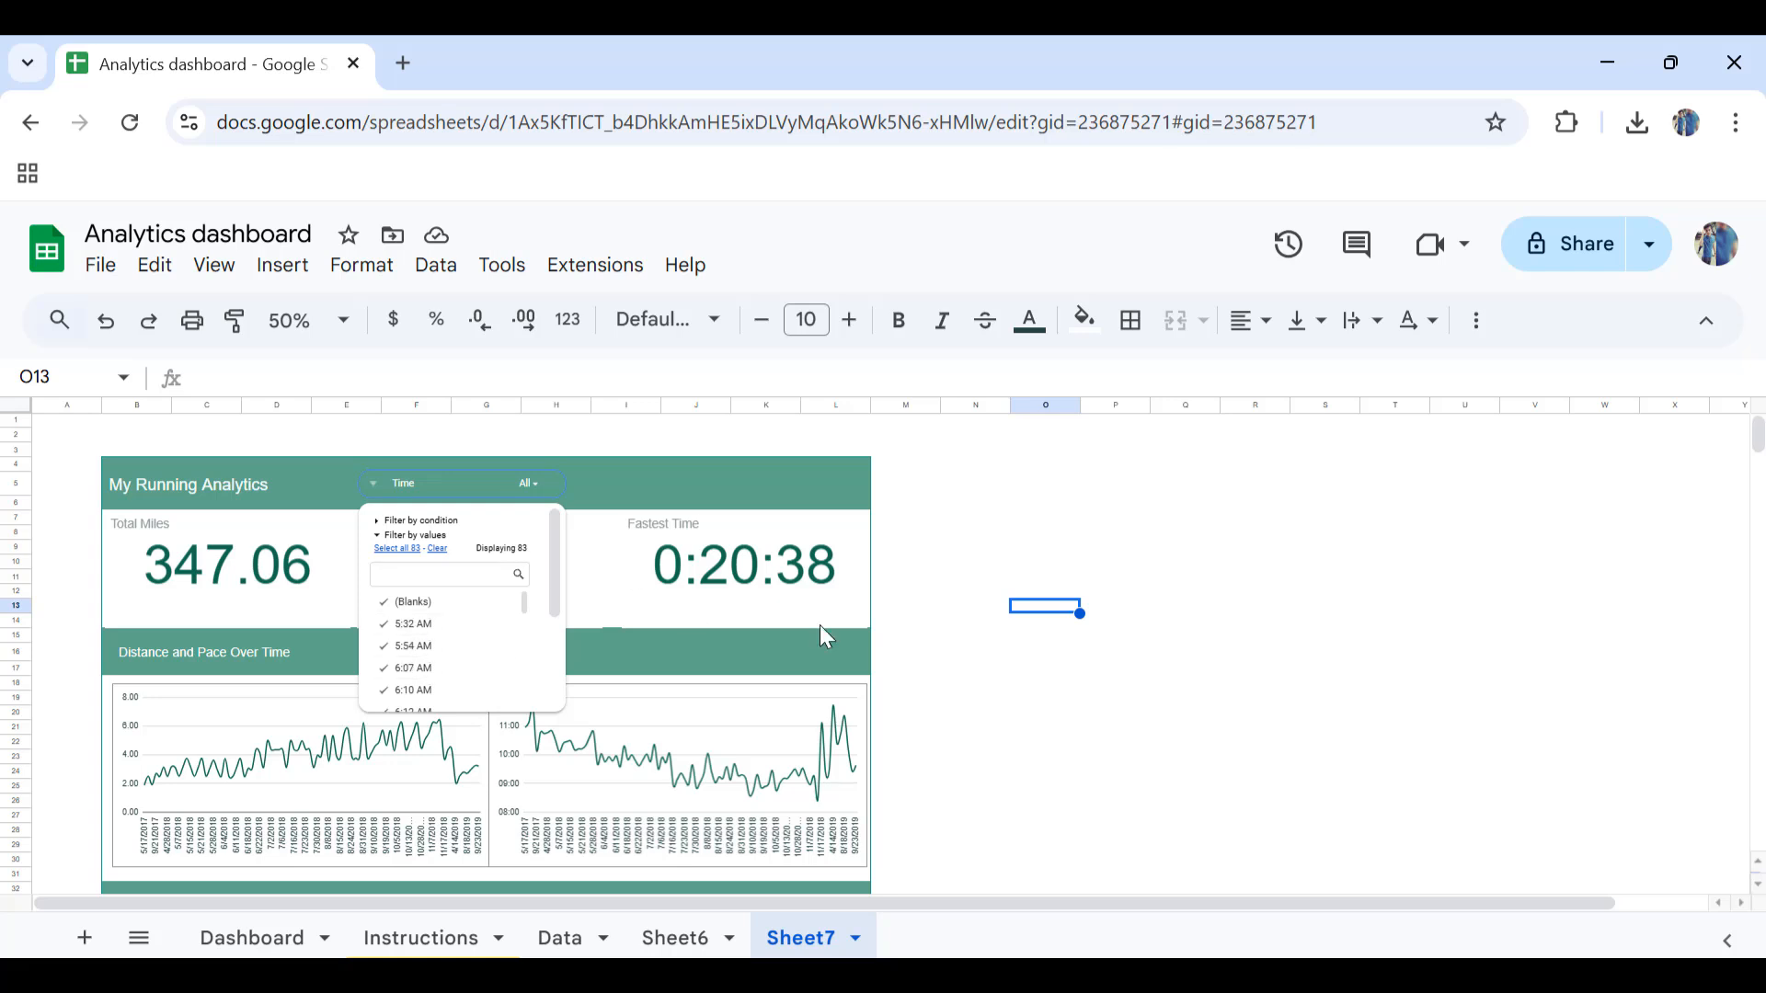
left_click(995, 639)
scroll(744, 675, "down", 5)
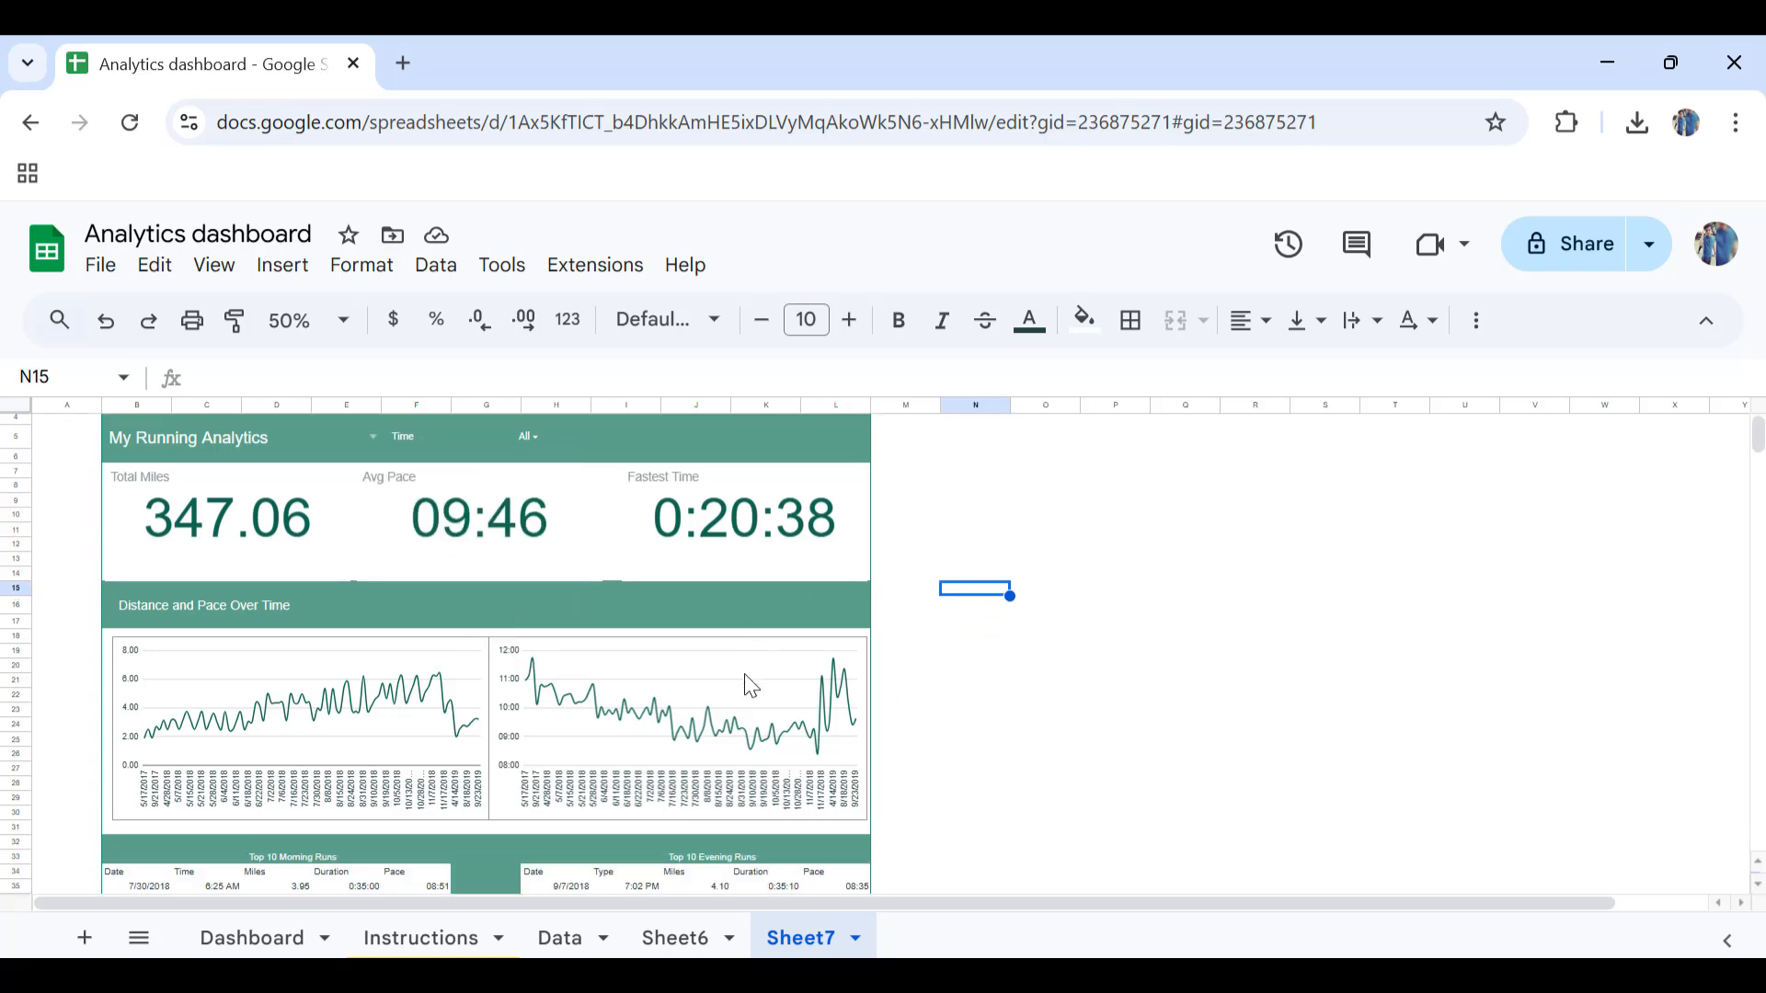
scroll(745, 676, "down", 7)
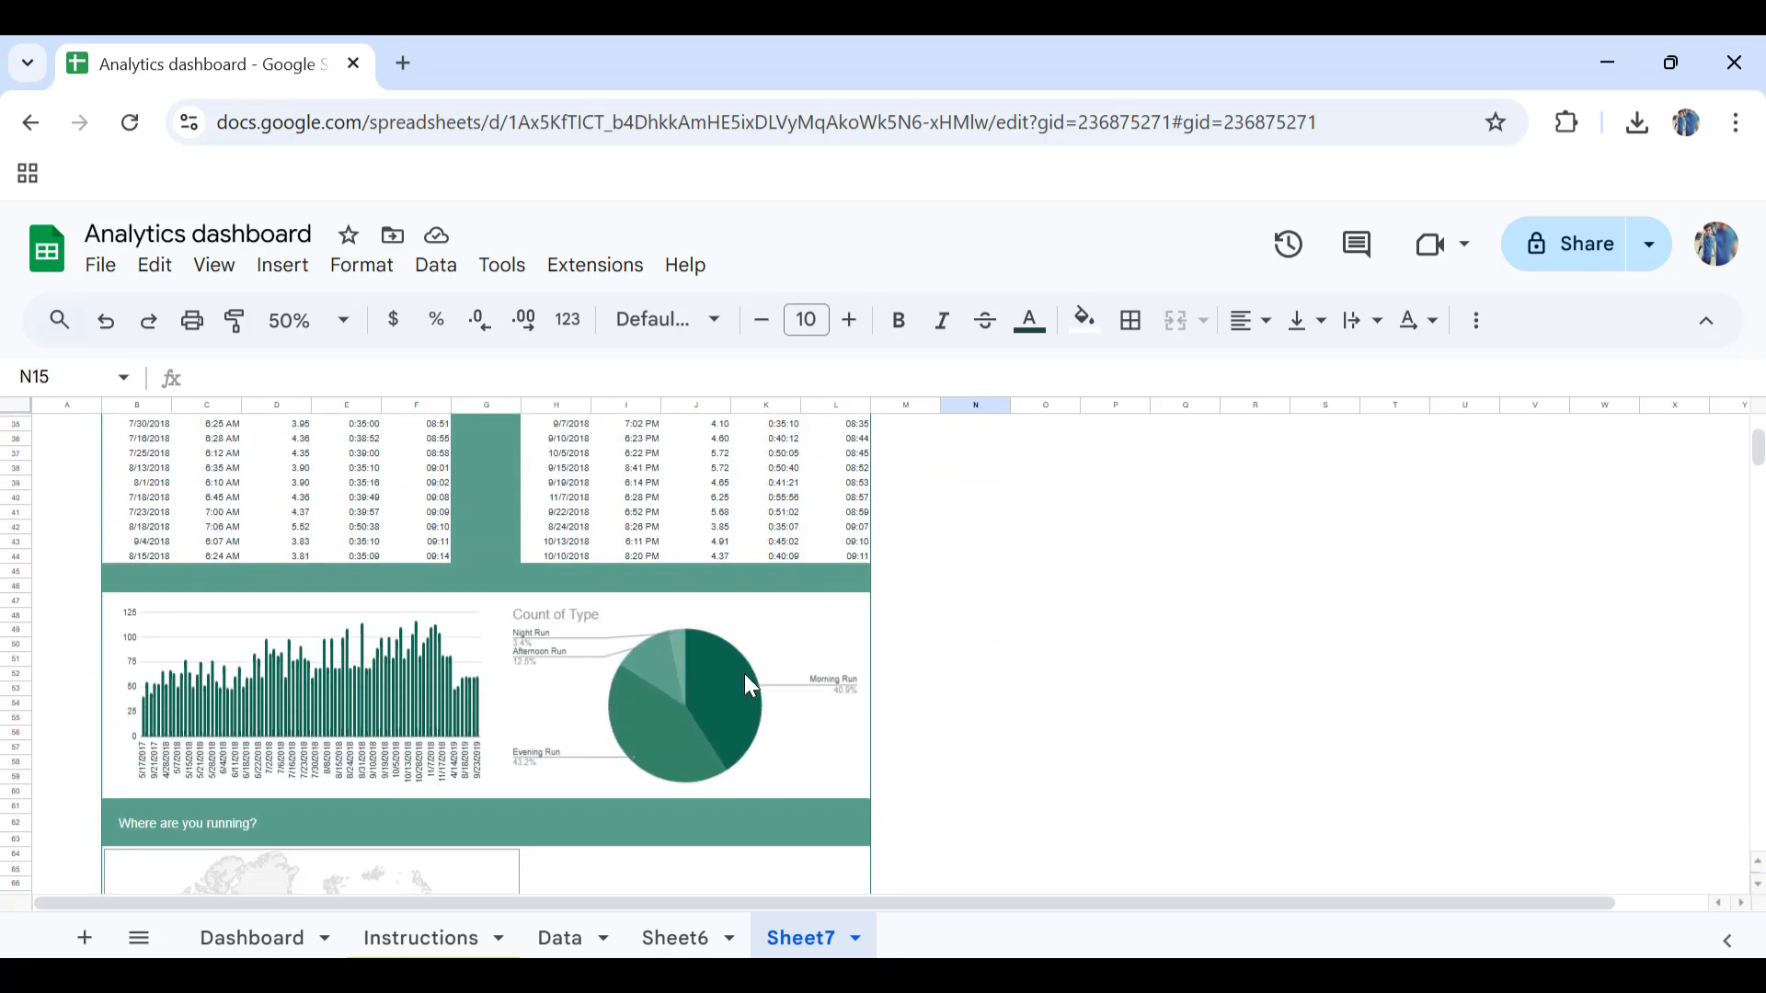
scroll(745, 674, "down", 2)
scroll(745, 674, "up", 12)
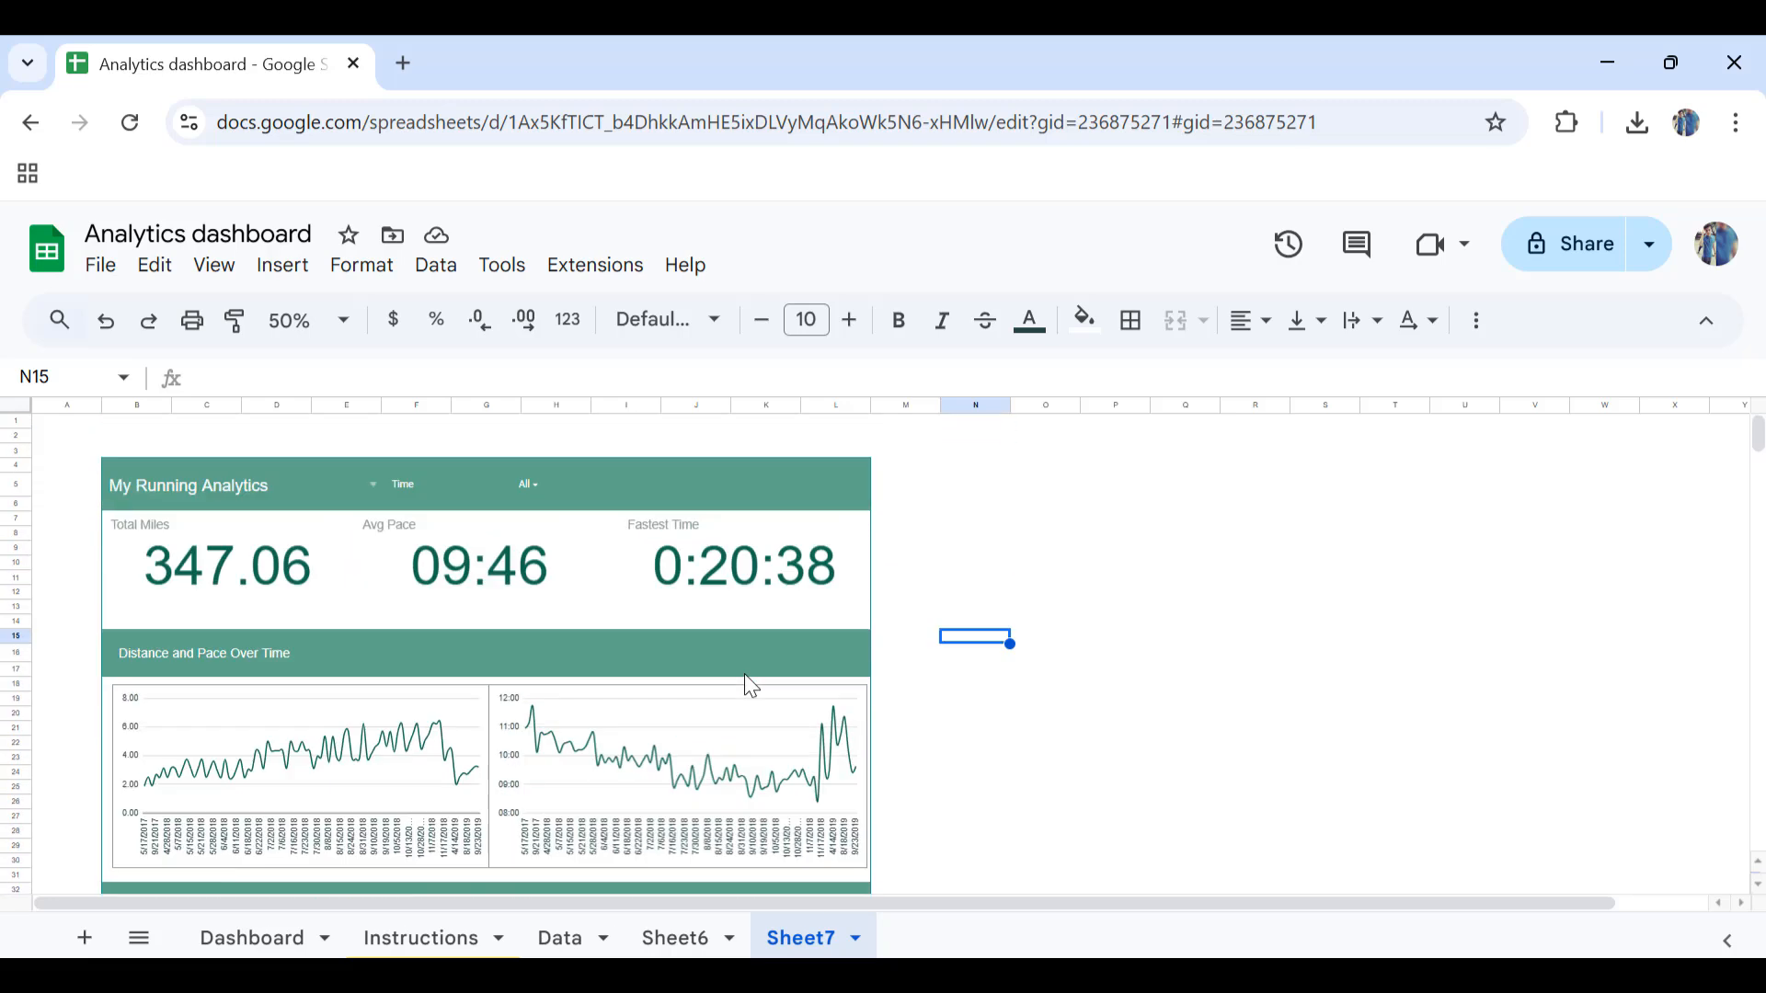